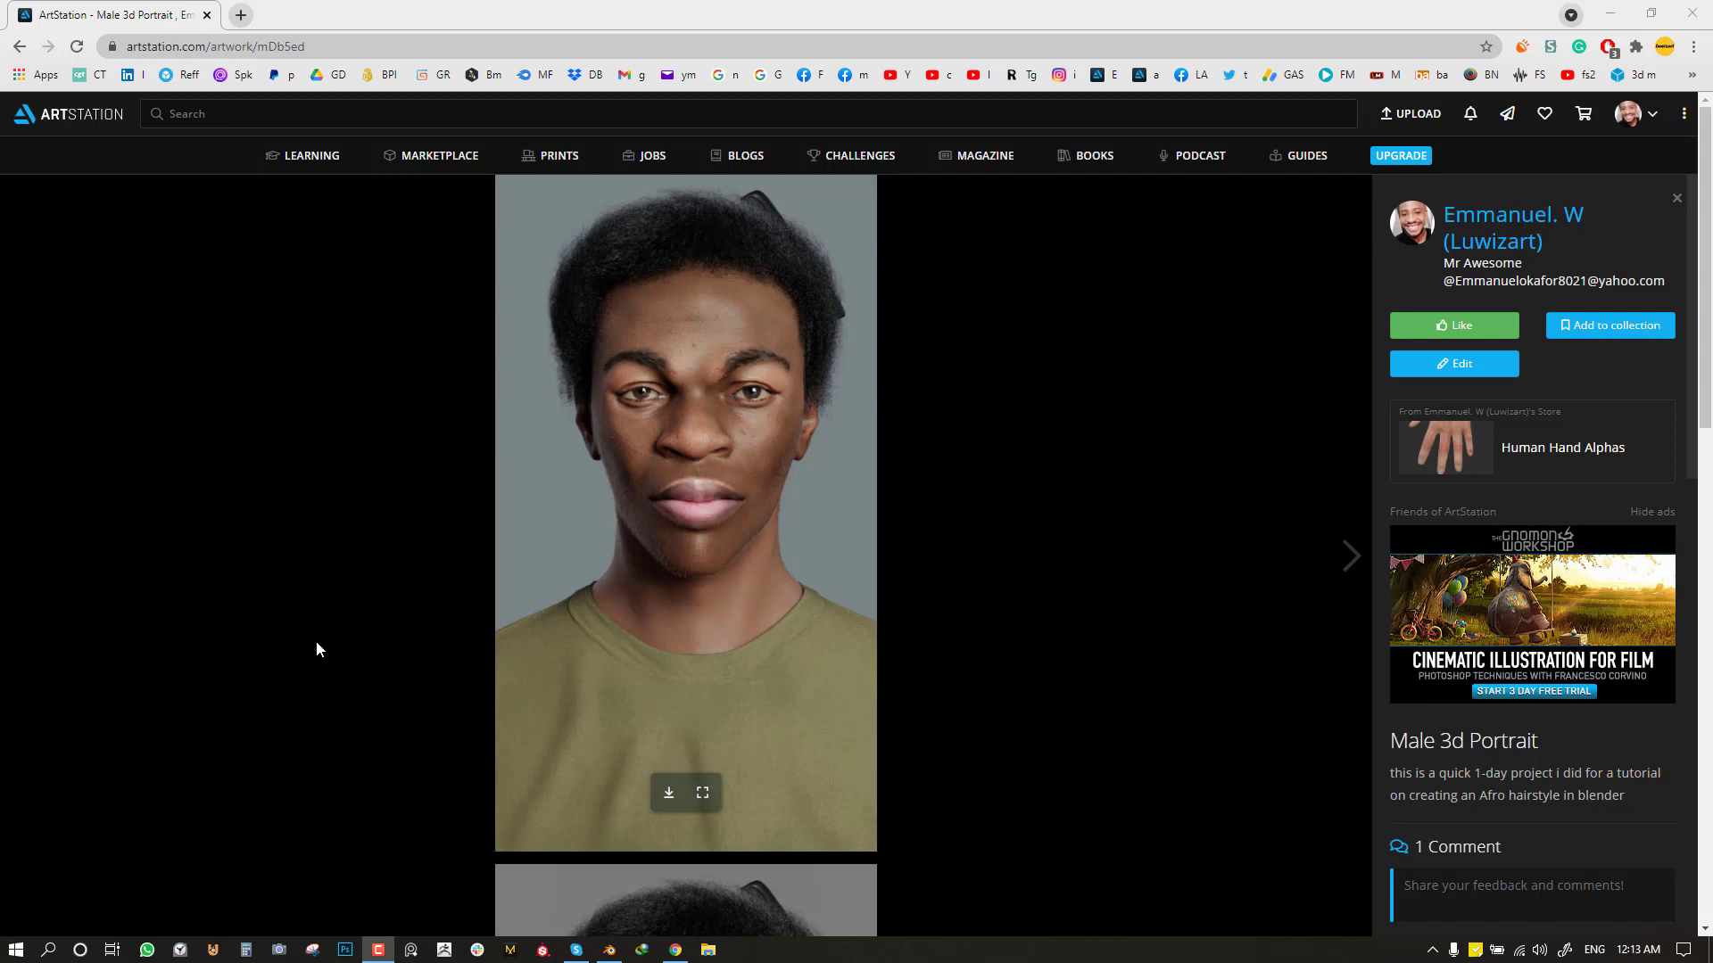
Step: Scroll the ArtStation 'Male 3d Portrait' page back and forth between the colour and greyscale renders
{"action": "scroll", "coordinate": [702, 532], "scroll_direction": "down", "scroll_amount": 2}
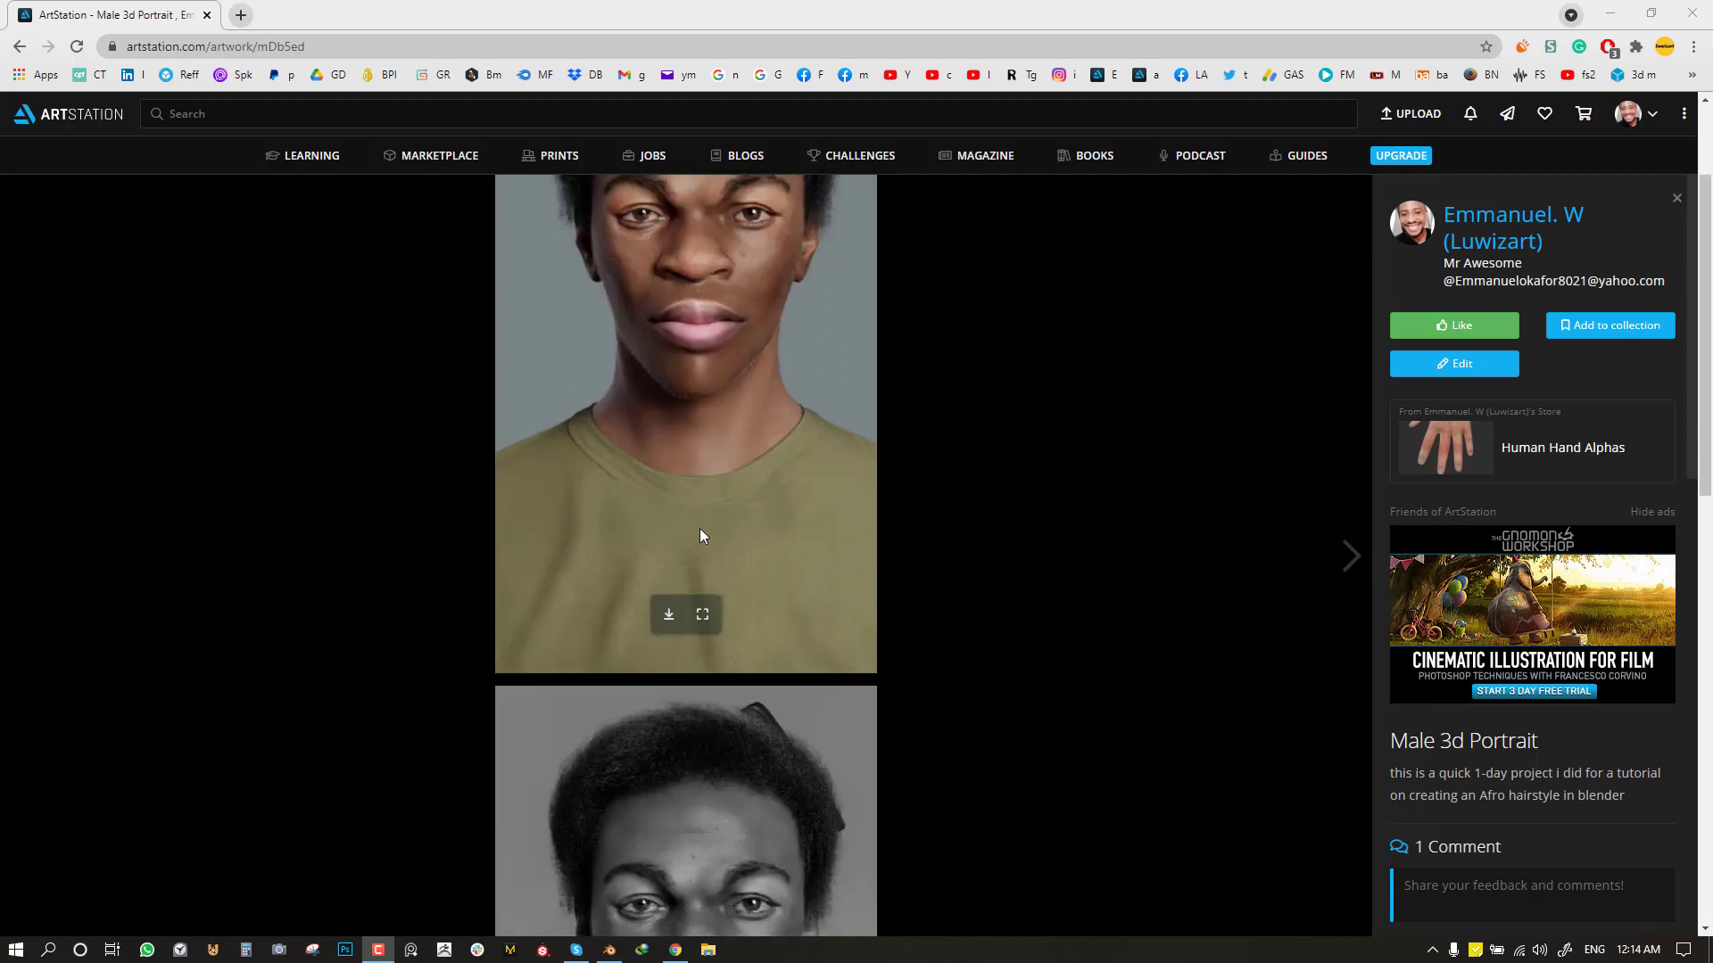
{"action": "scroll", "coordinate": [704, 513], "scroll_direction": "up", "scroll_amount": 2}
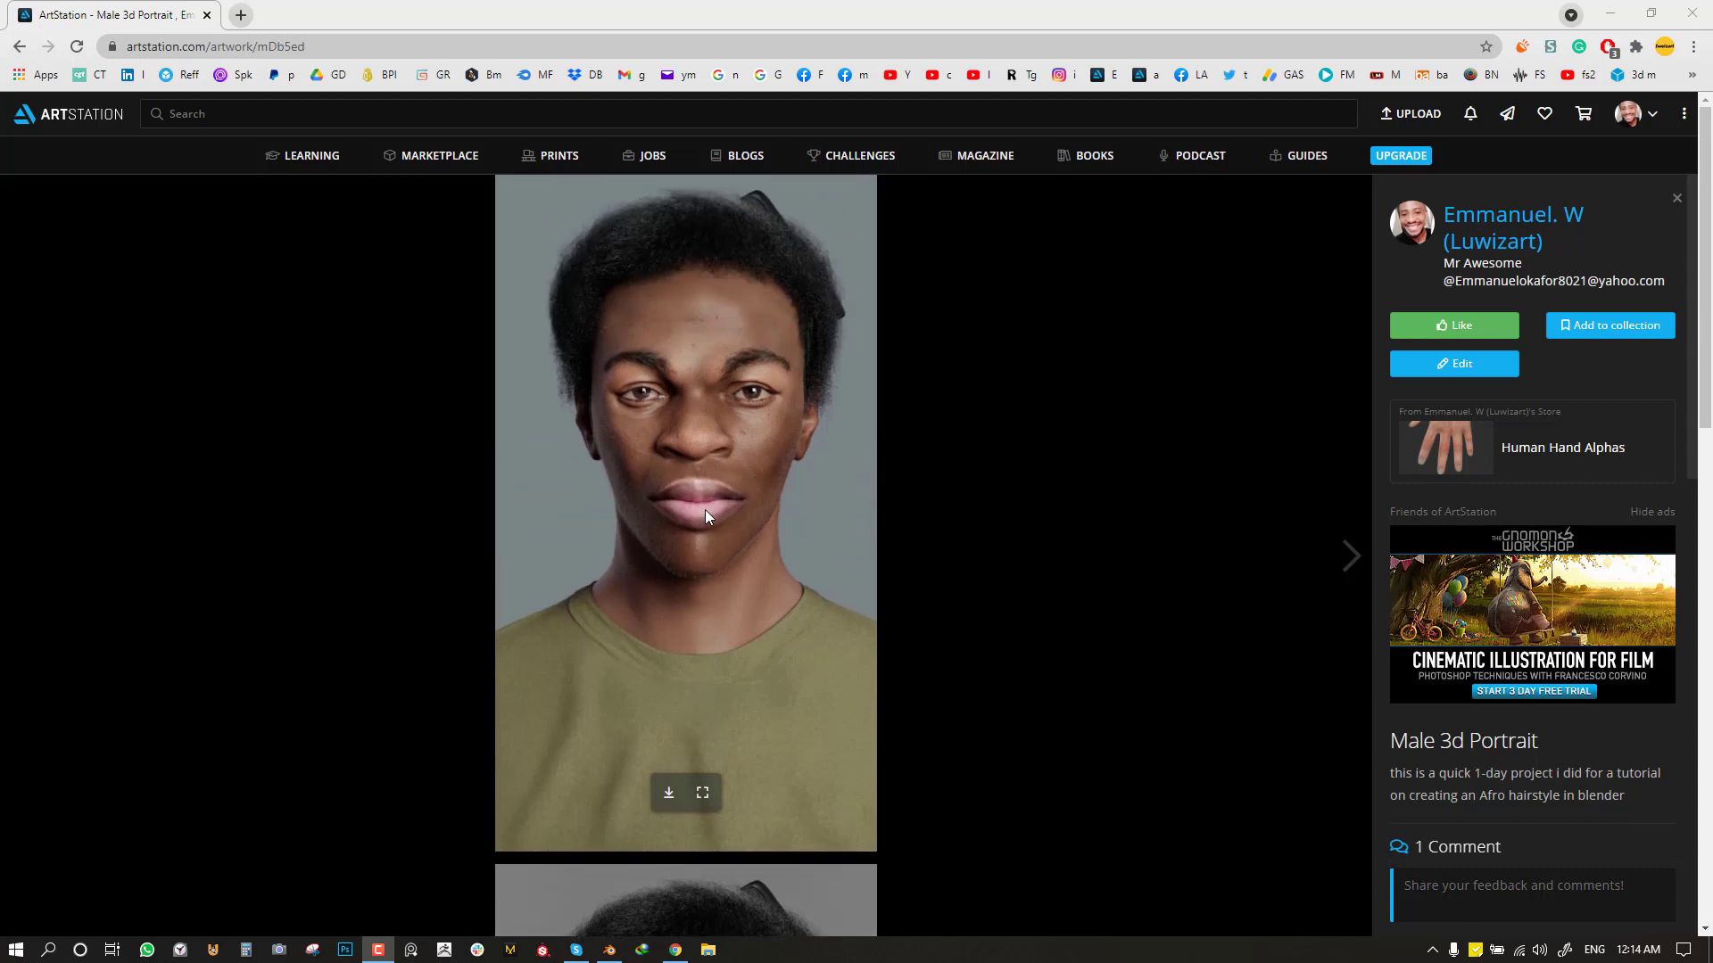
{"action": "scroll", "coordinate": [807, 354], "scroll_direction": "down", "scroll_amount": 3}
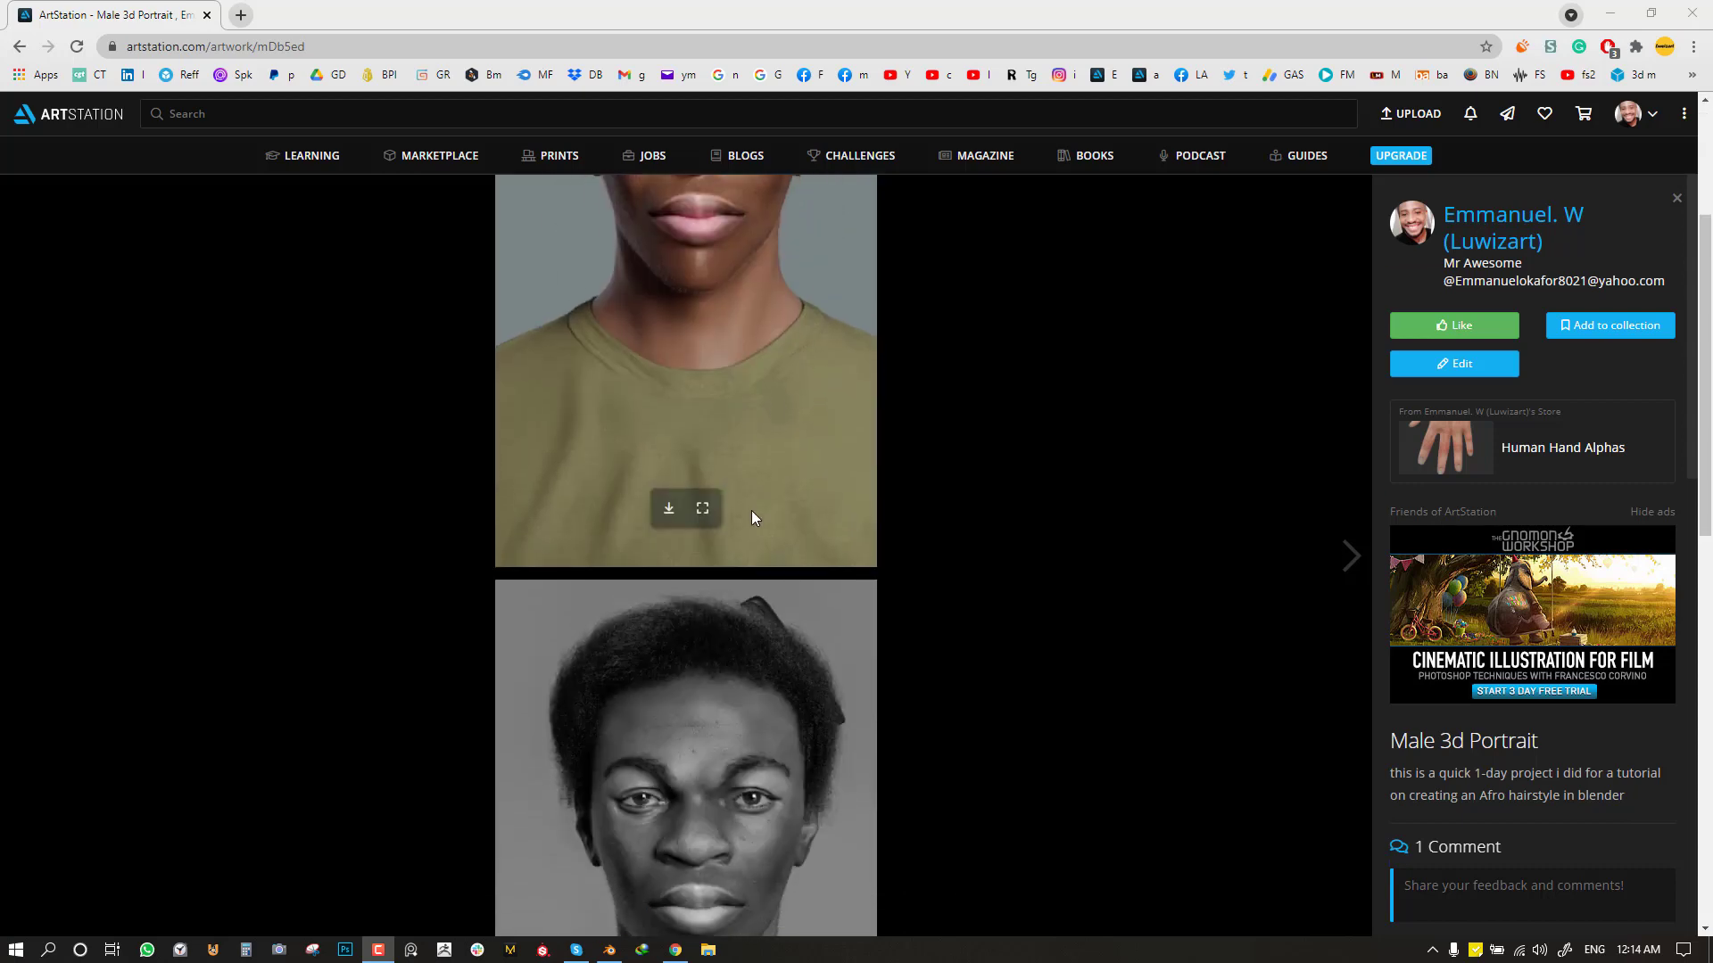
{"action": "scroll", "coordinate": [742, 397], "scroll_direction": "up", "scroll_amount": 3}
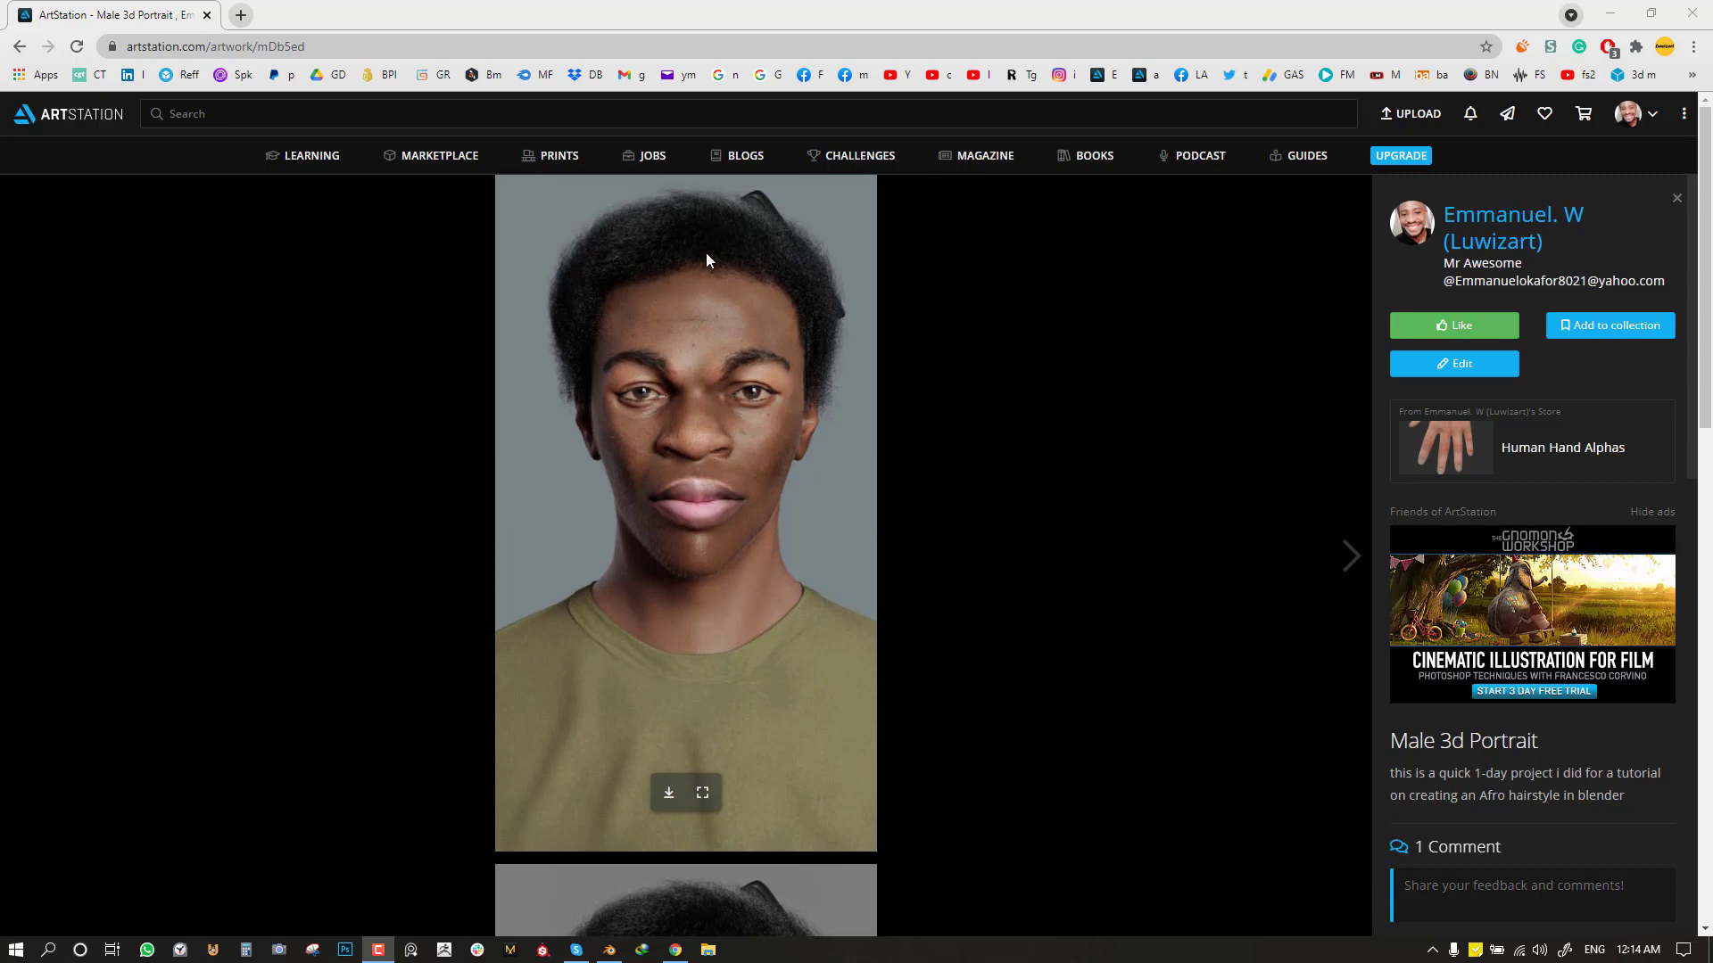
{"action": "scroll", "coordinate": [735, 357], "scroll_direction": "down", "scroll_amount": 5}
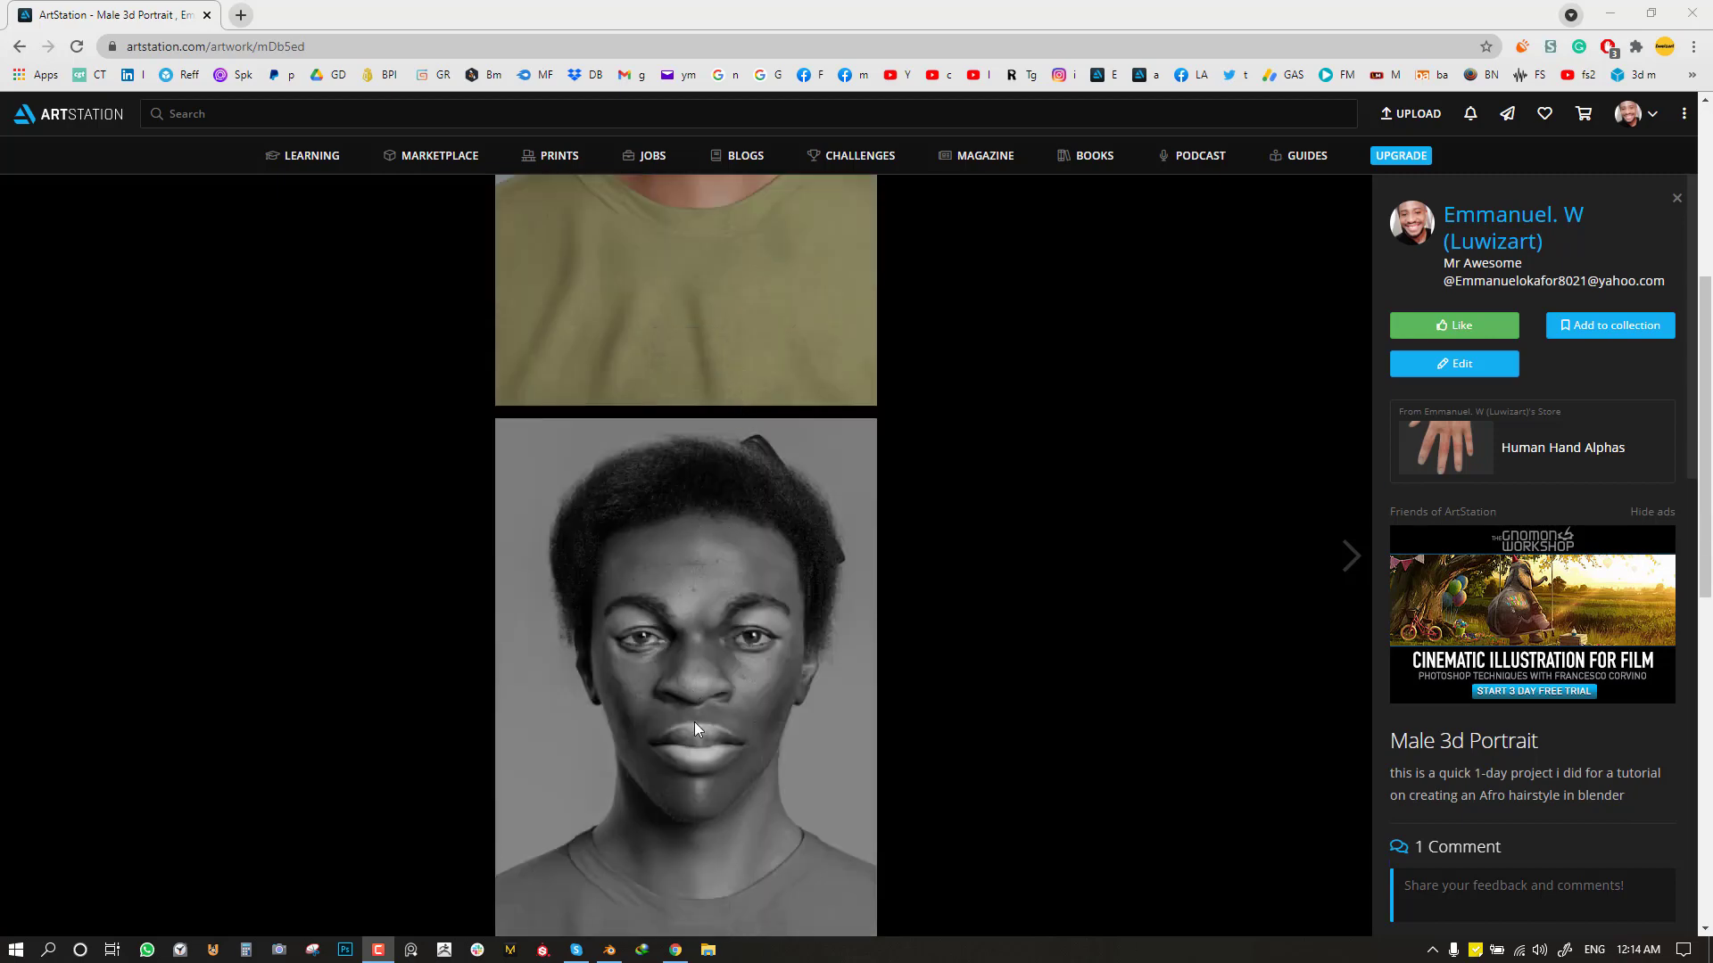
Step: Switch to Blender, orbit around the bust's curly hair, and finish in Front Orthographic view
{"action": "left_click", "coordinate": [609, 950]}
{"action": "middle_click_drag", "start_coordinate": [769, 477], "coordinate": [575, 504]}
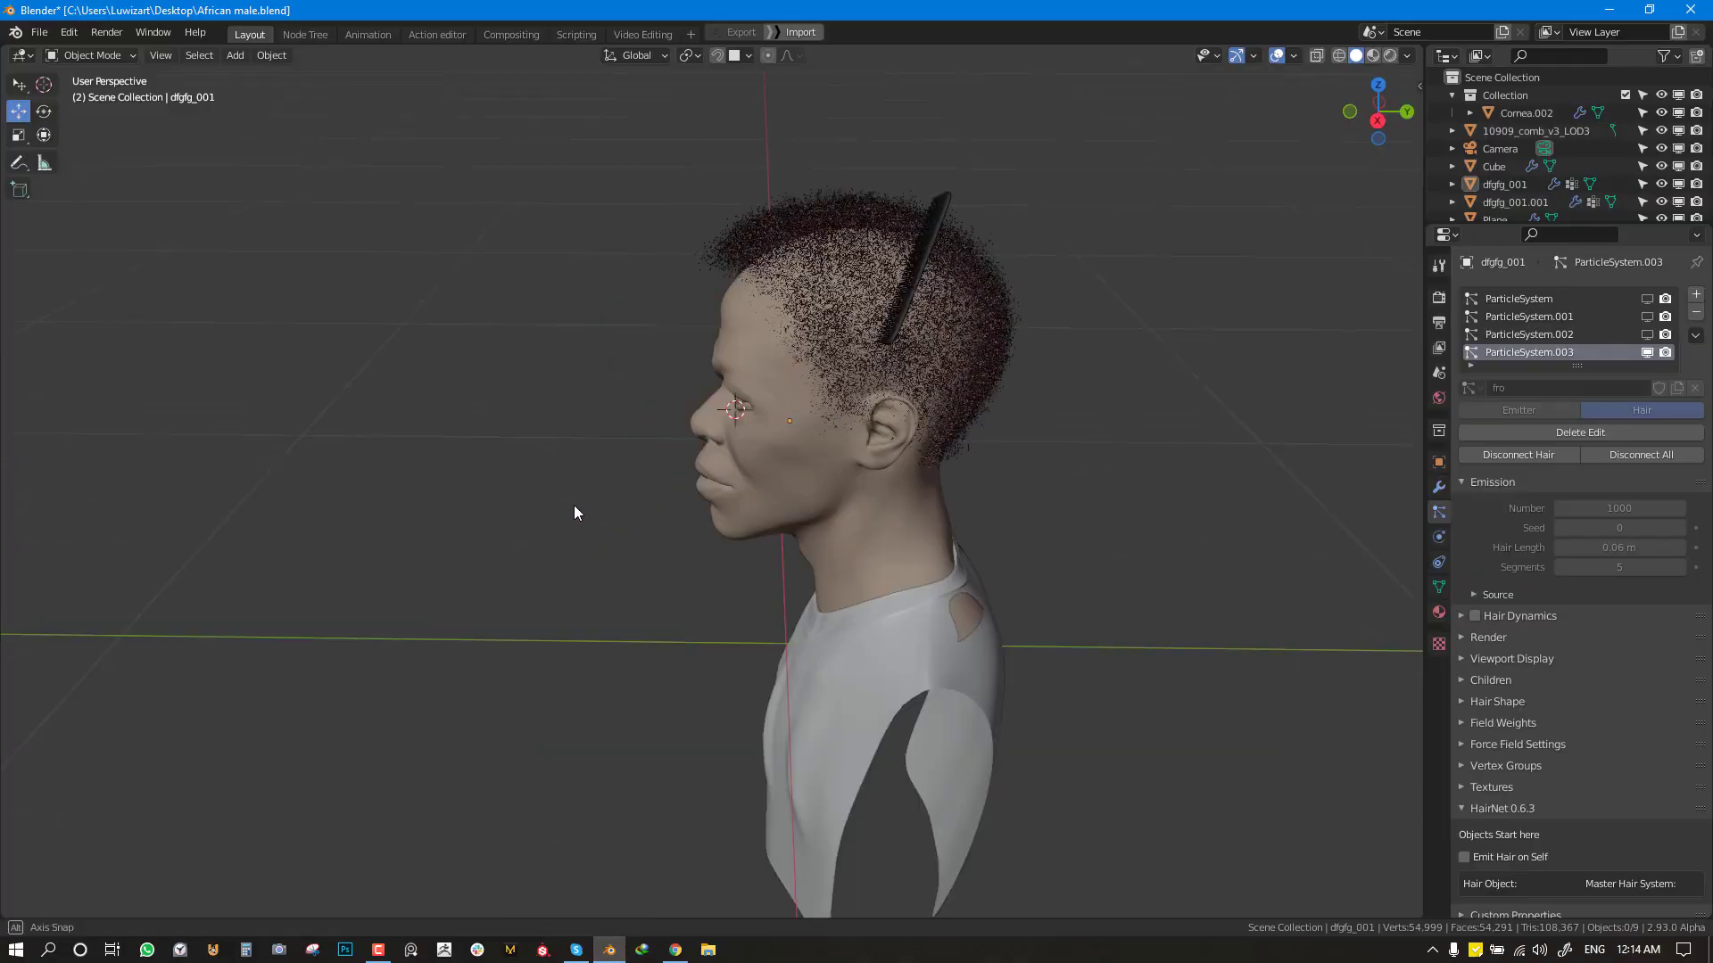
{"action": "middle_click_drag", "start_coordinate": [768, 422], "coordinate": [907, 425]}
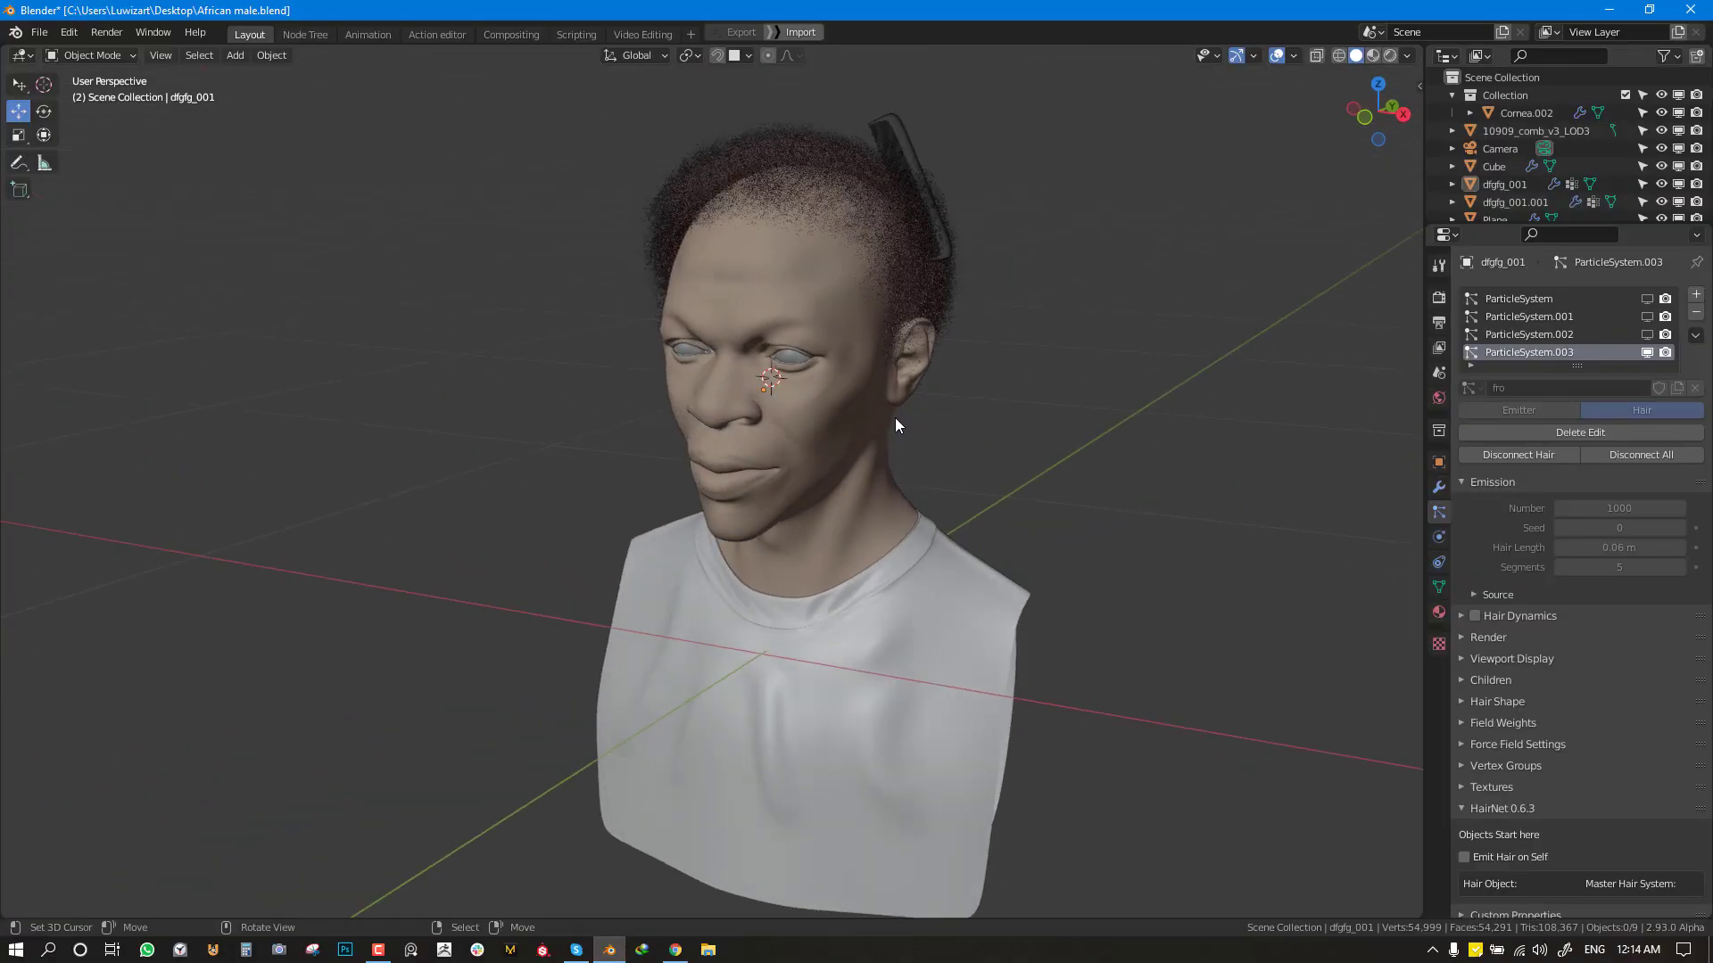
{"action": "middle_click_drag", "start_coordinate": [813, 433], "coordinate": [939, 418]}
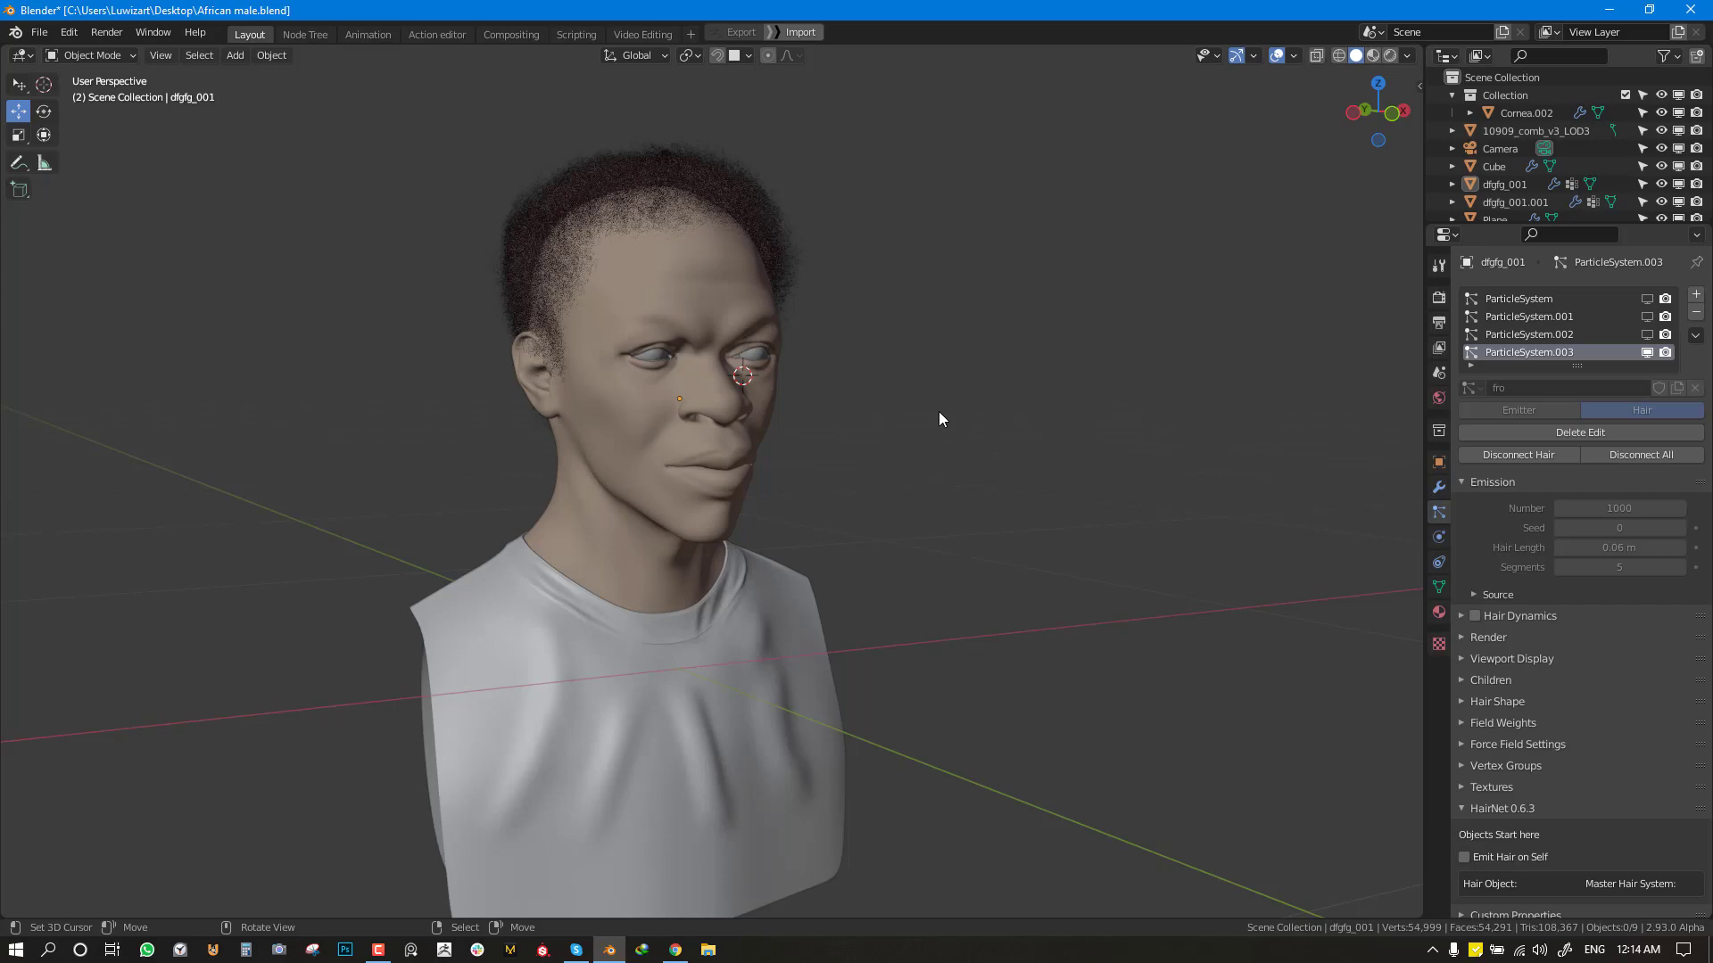
{"action": "middle_click_drag", "start_coordinate": [901, 412], "coordinate": [824, 406]}
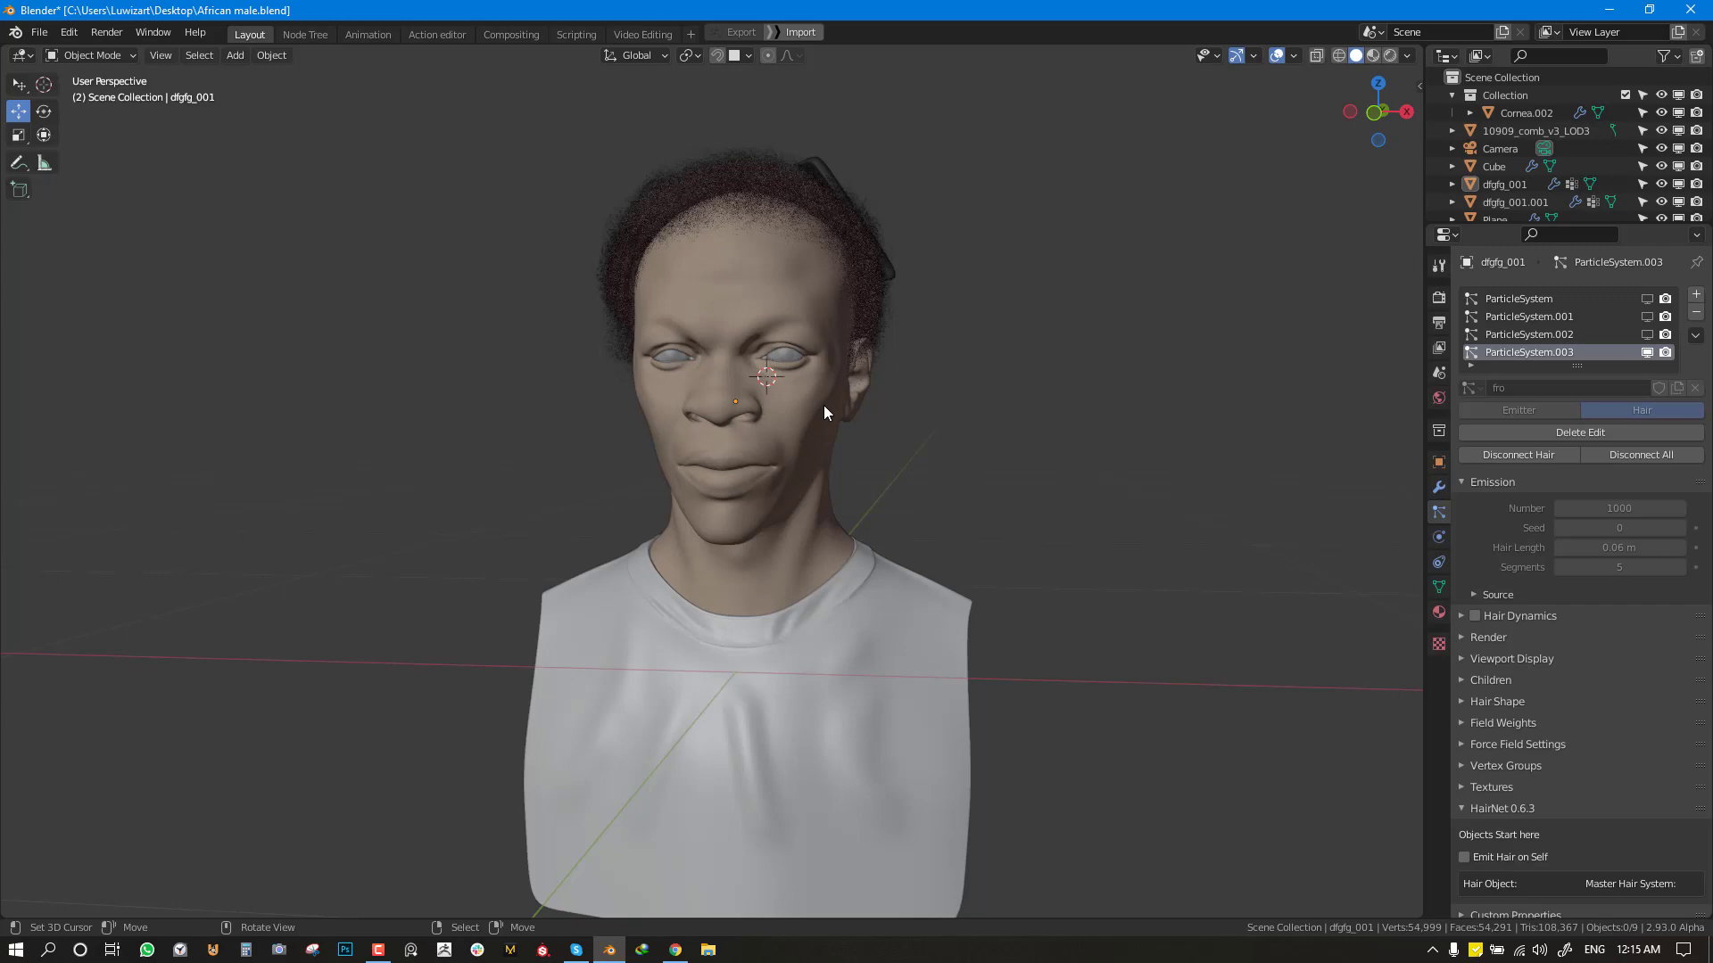
{"action": "middle_click_drag", "start_coordinate": [757, 399], "coordinate": [861, 414]}
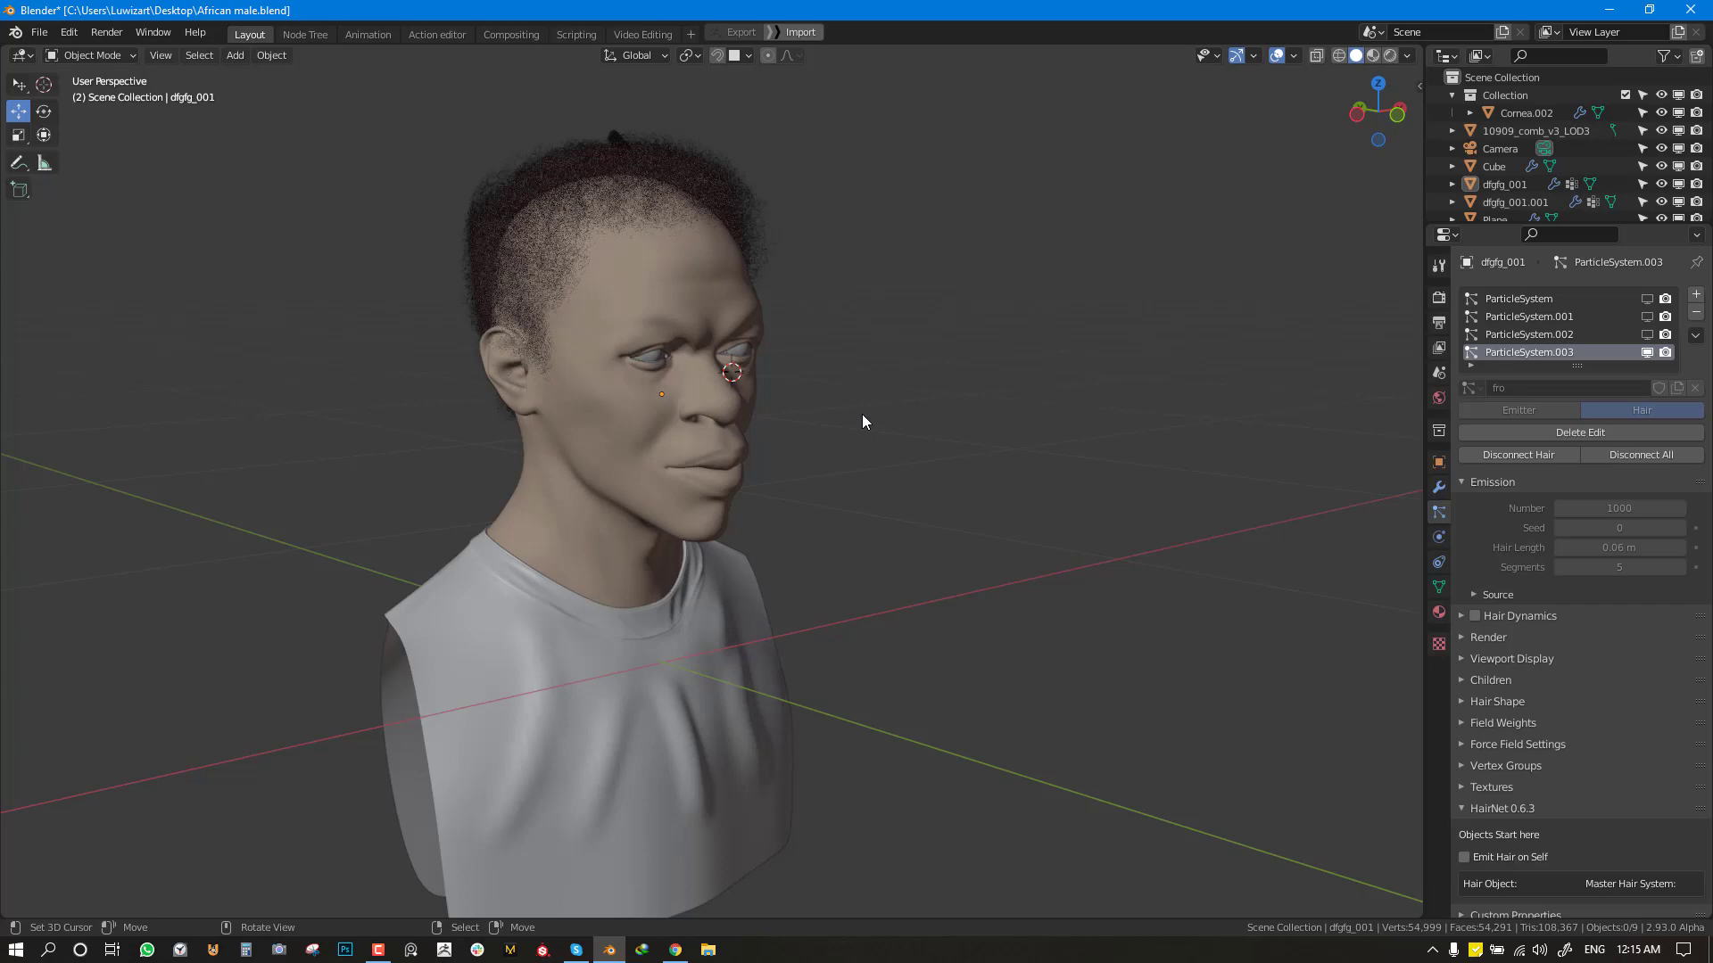
{"action": "key", "text": "KP_1"}
Step: Place the 3D cursor beside the head and activate the Annotate tool in front orthographic view
{"action": "right_click", "coordinate": [805, 412], "text": "shift"}
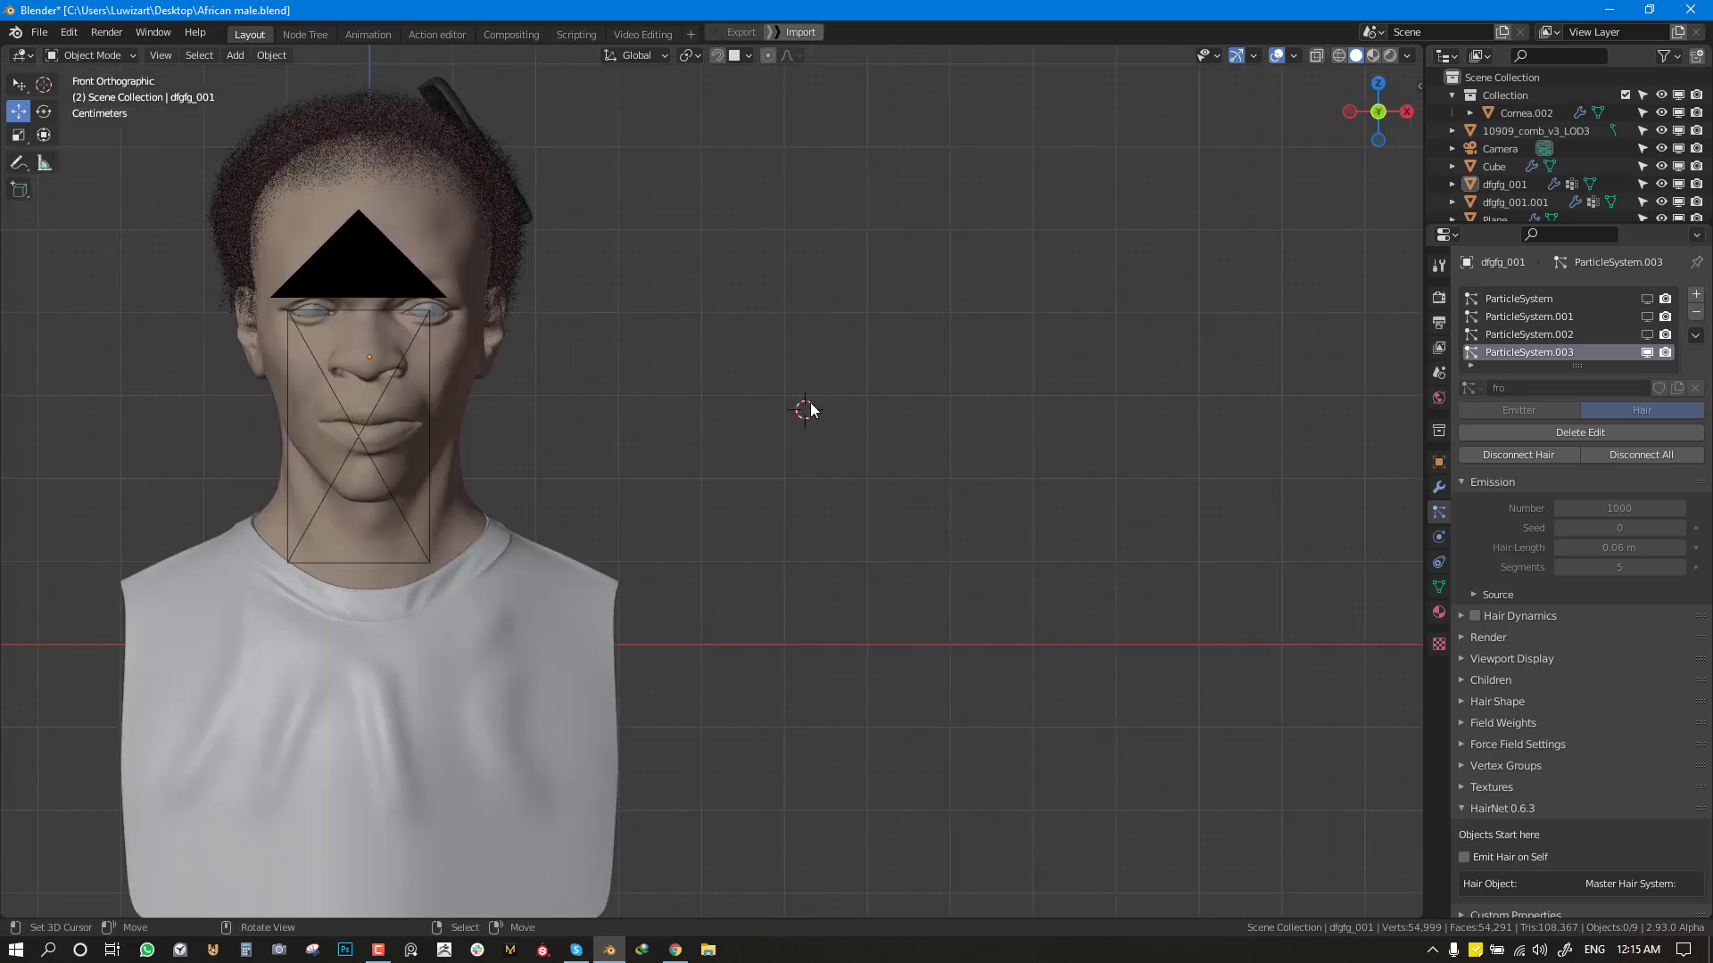
{"action": "key", "text": "shift+a"}
{"action": "mouse_move", "coordinate": [874, 305]}
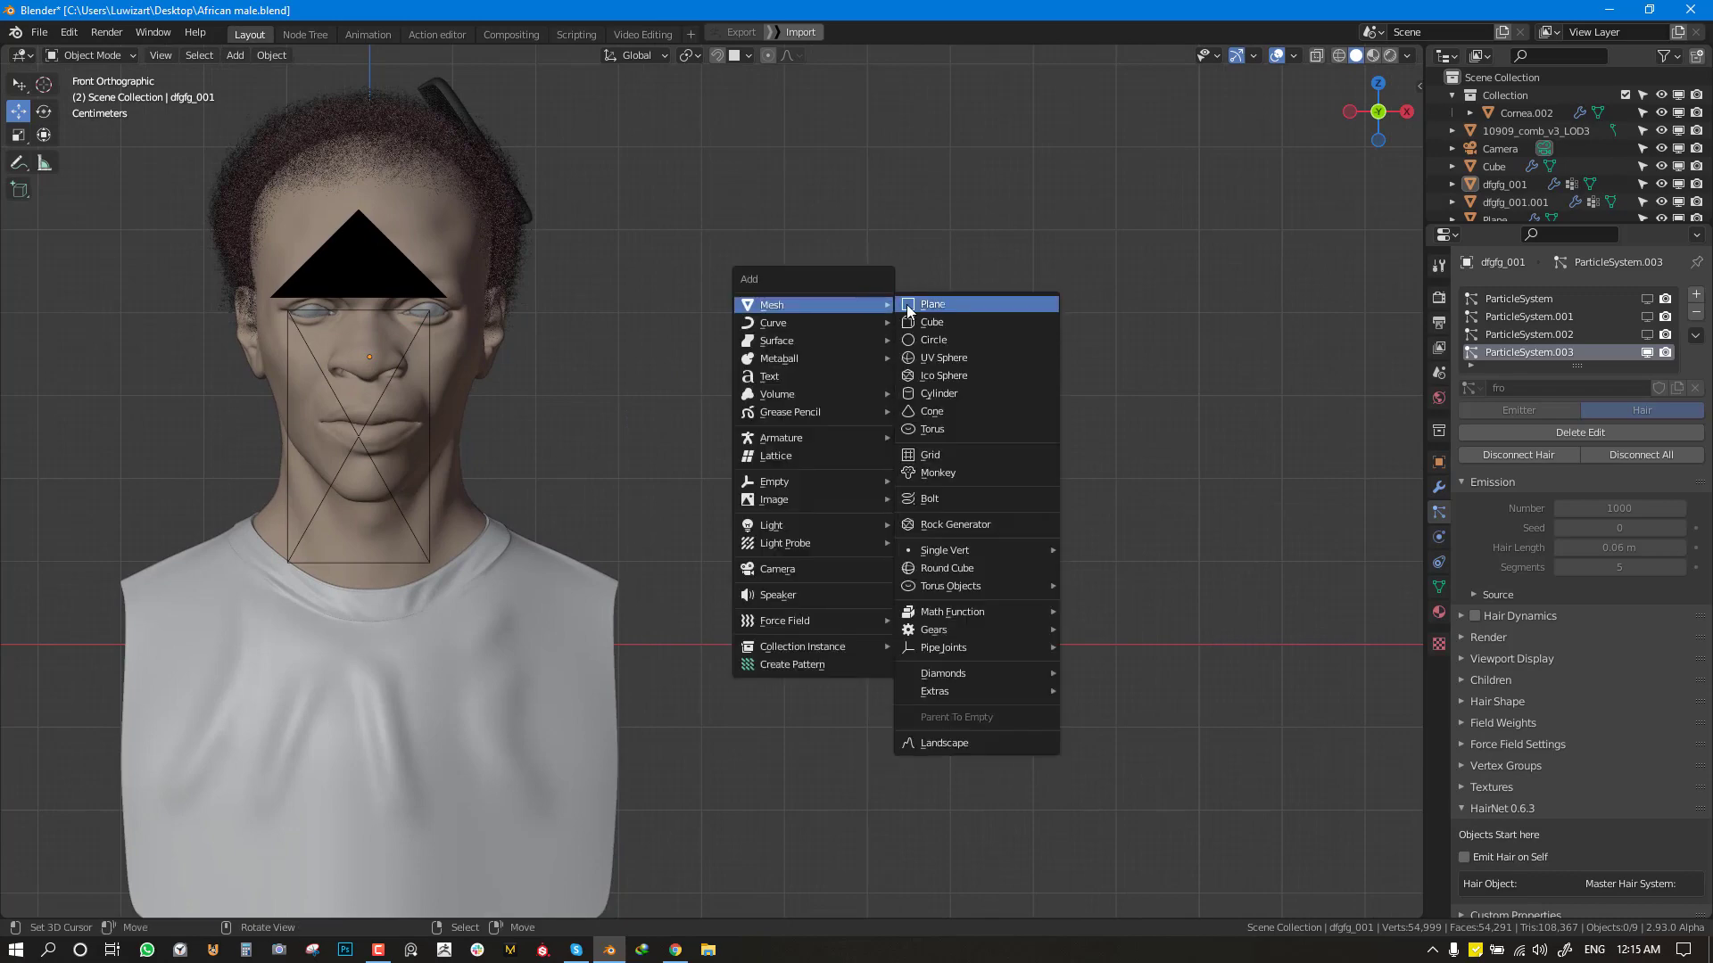
{"action": "key", "text": "Escape"}
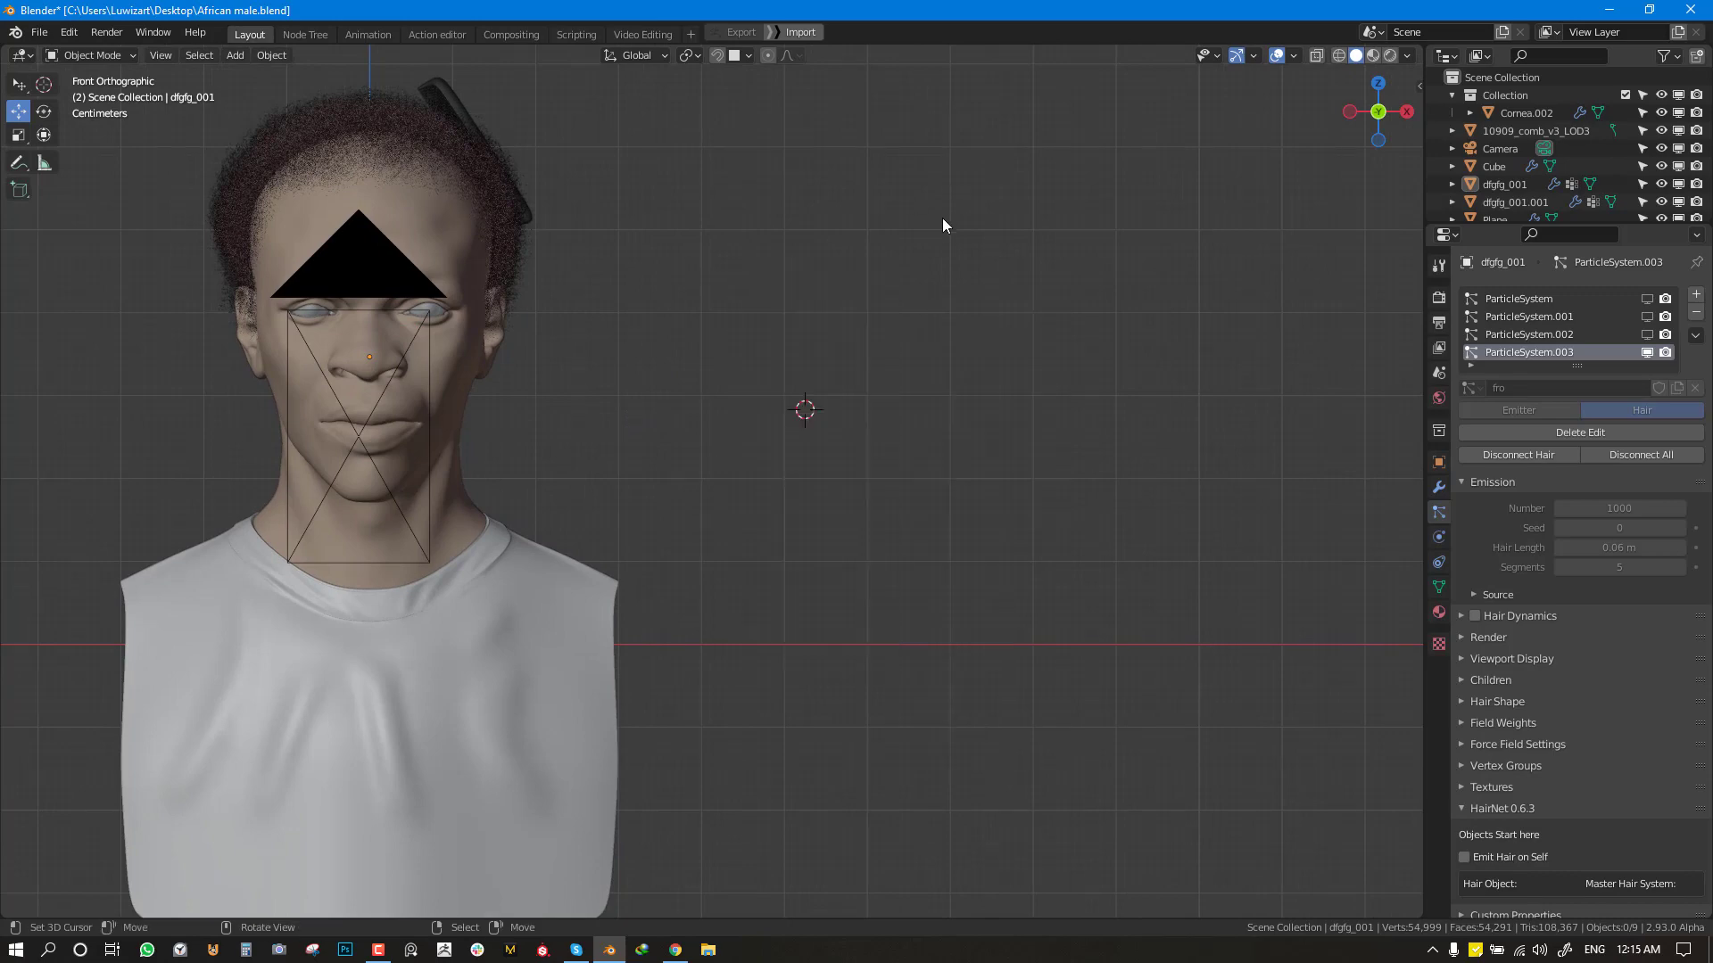
{"action": "middle_click_drag", "start_coordinate": [940, 218], "coordinate": [906, 229]}
{"action": "key", "text": "KP_1"}
{"action": "key", "text": "shift+space"}
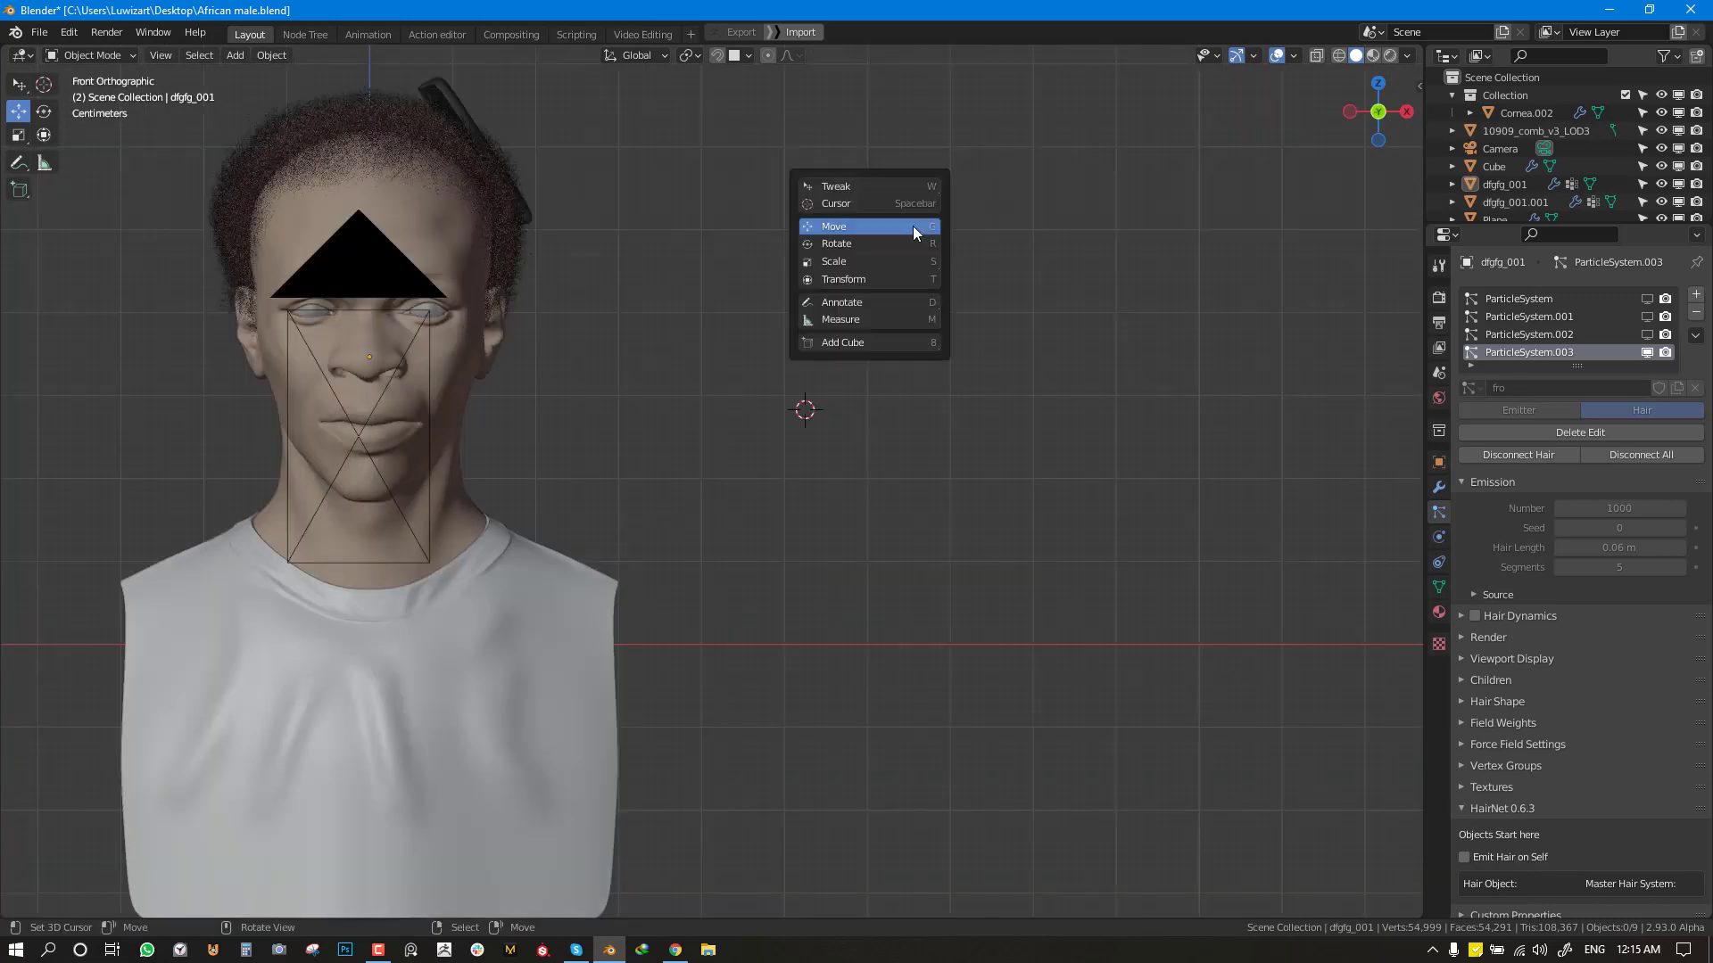
{"action": "left_click", "coordinate": [870, 304]}
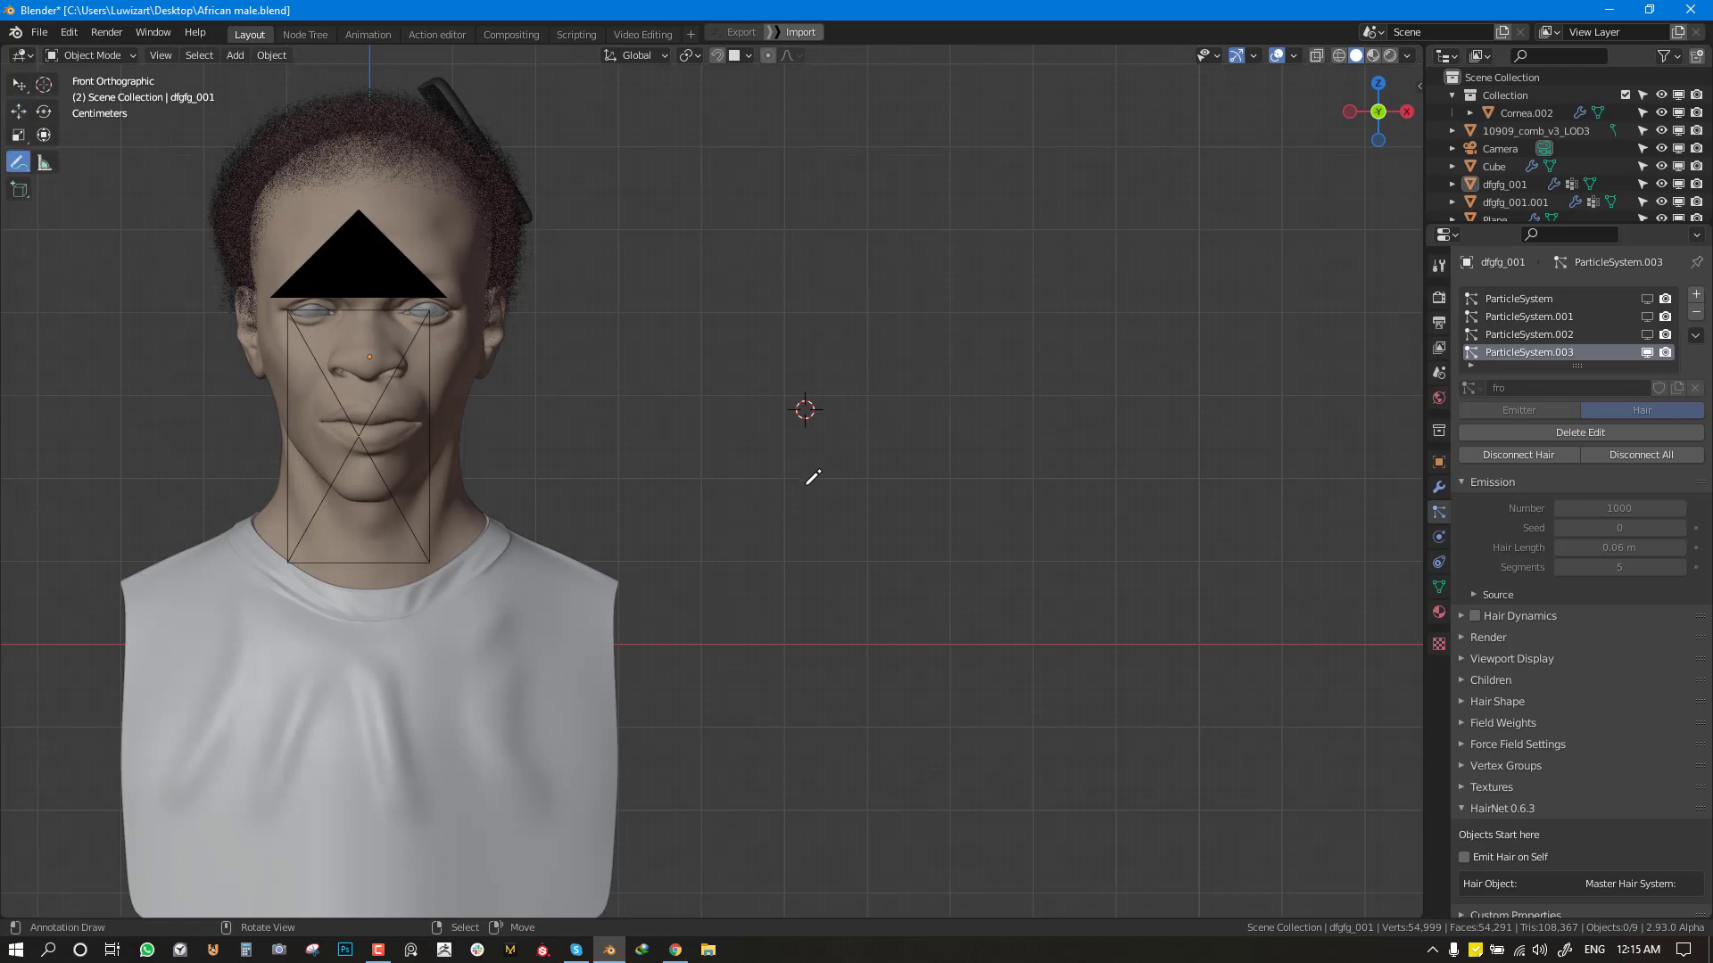
Step: Sketch a straight strand, a curl-topped strand and a gently wavy strand beside the head
{"action": "left_click_drag", "start_coordinate": [795, 624], "coordinate": [810, 113]}
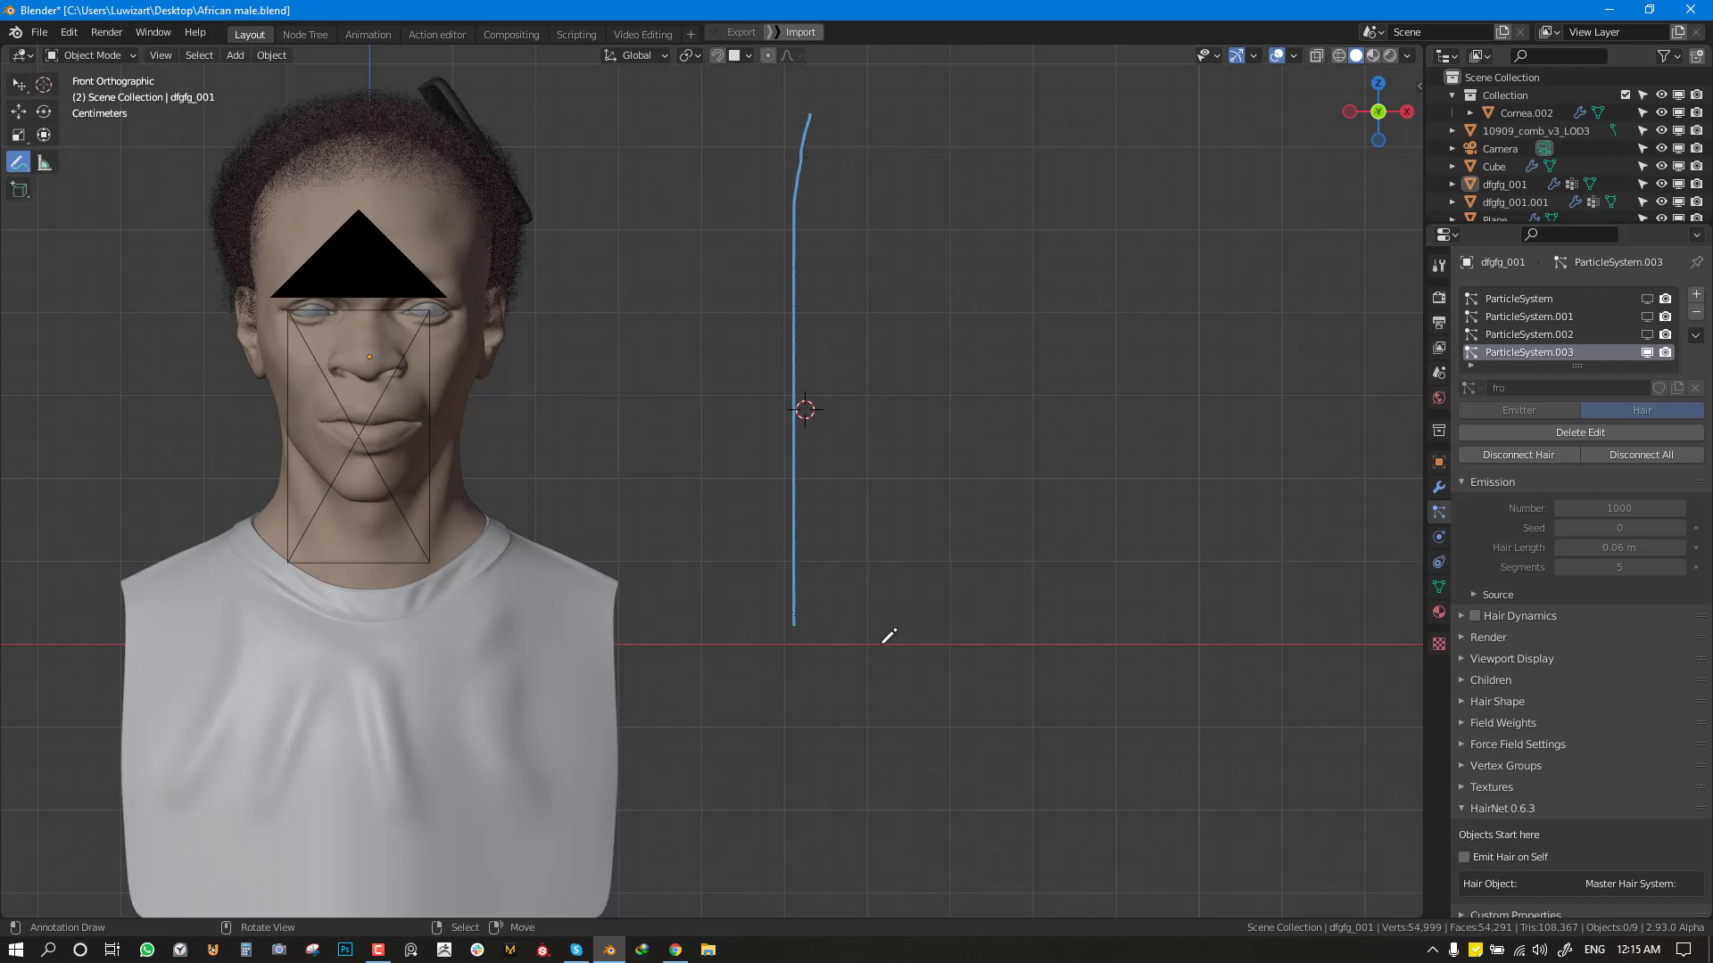
{"action": "mouse_move", "coordinate": [888, 639]}
{"action": "left_mouse_down"}
{"action": "mouse_move", "coordinate": [929, 208]}
{"action": "mouse_move", "coordinate": [907, 193]}
{"action": "mouse_move", "coordinate": [902, 149]}
{"action": "mouse_move", "coordinate": [953, 136]}
{"action": "mouse_move", "coordinate": [906, 100]}
{"action": "mouse_move", "coordinate": [959, 82]}
{"action": "left_mouse_up"}
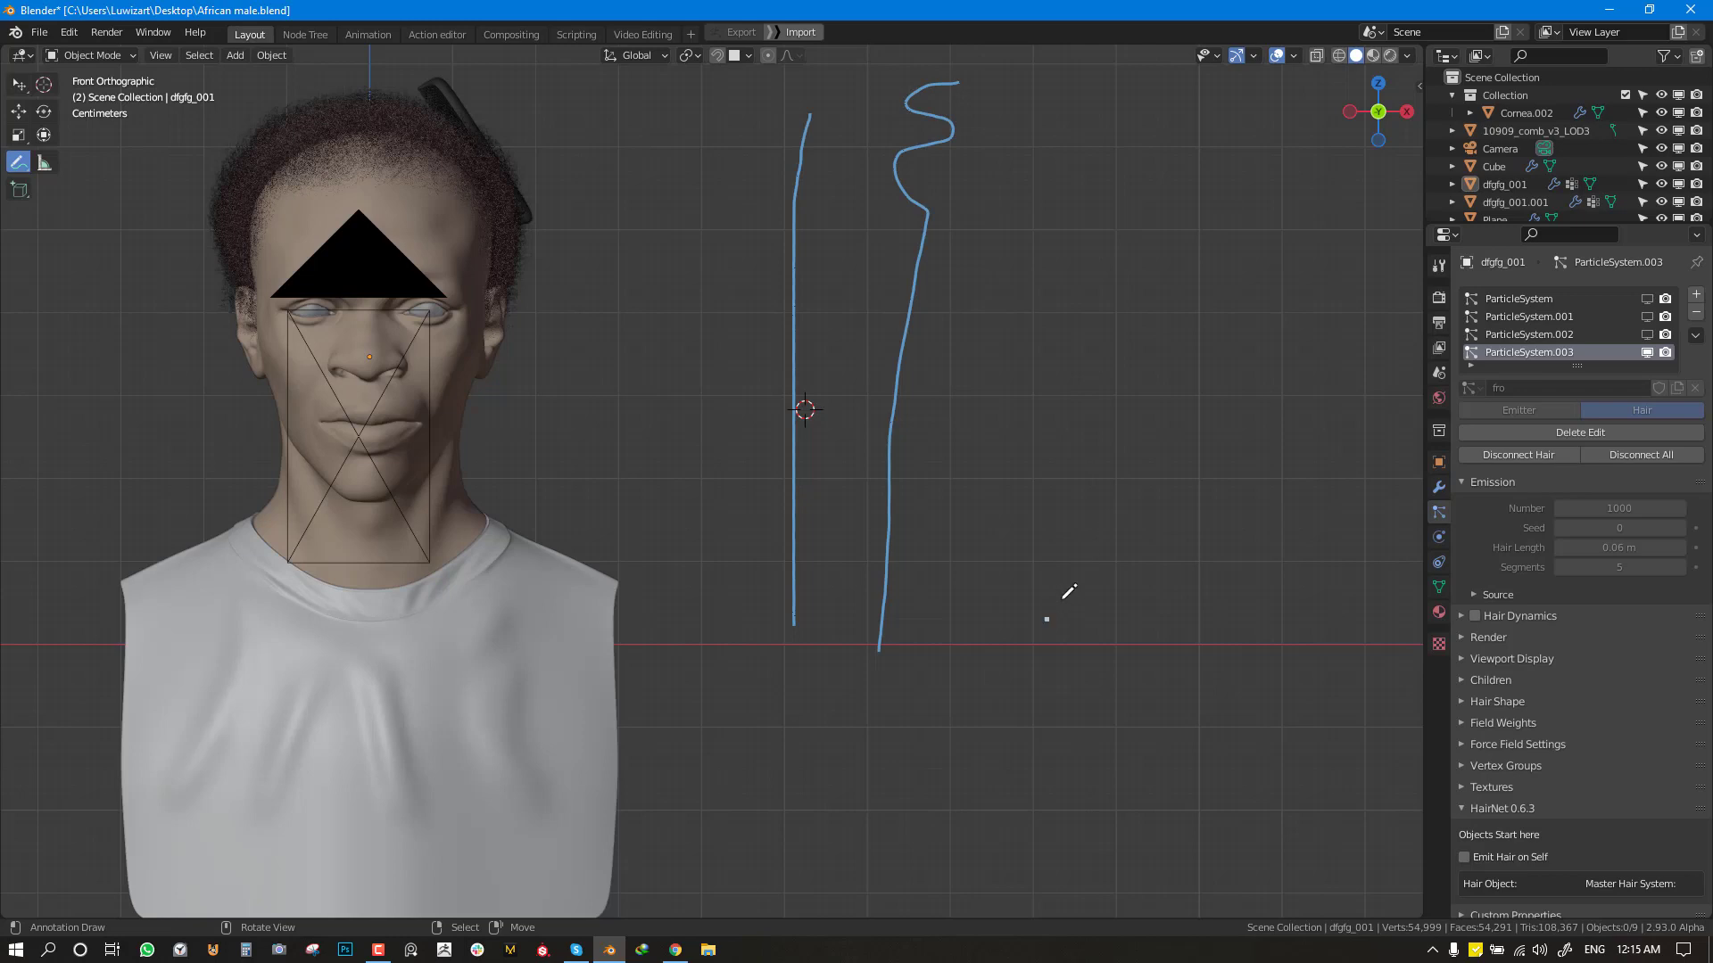
{"action": "mouse_move", "coordinate": [1048, 620]}
{"action": "left_mouse_down"}
{"action": "mouse_move", "coordinate": [1062, 323]}
{"action": "mouse_move", "coordinate": [1048, 130]}
{"action": "mouse_move", "coordinate": [1075, 75]}
{"action": "left_mouse_up"}
{"action": "scroll", "coordinate": [963, 298], "scroll_direction": "down", "scroll_amount": 1}
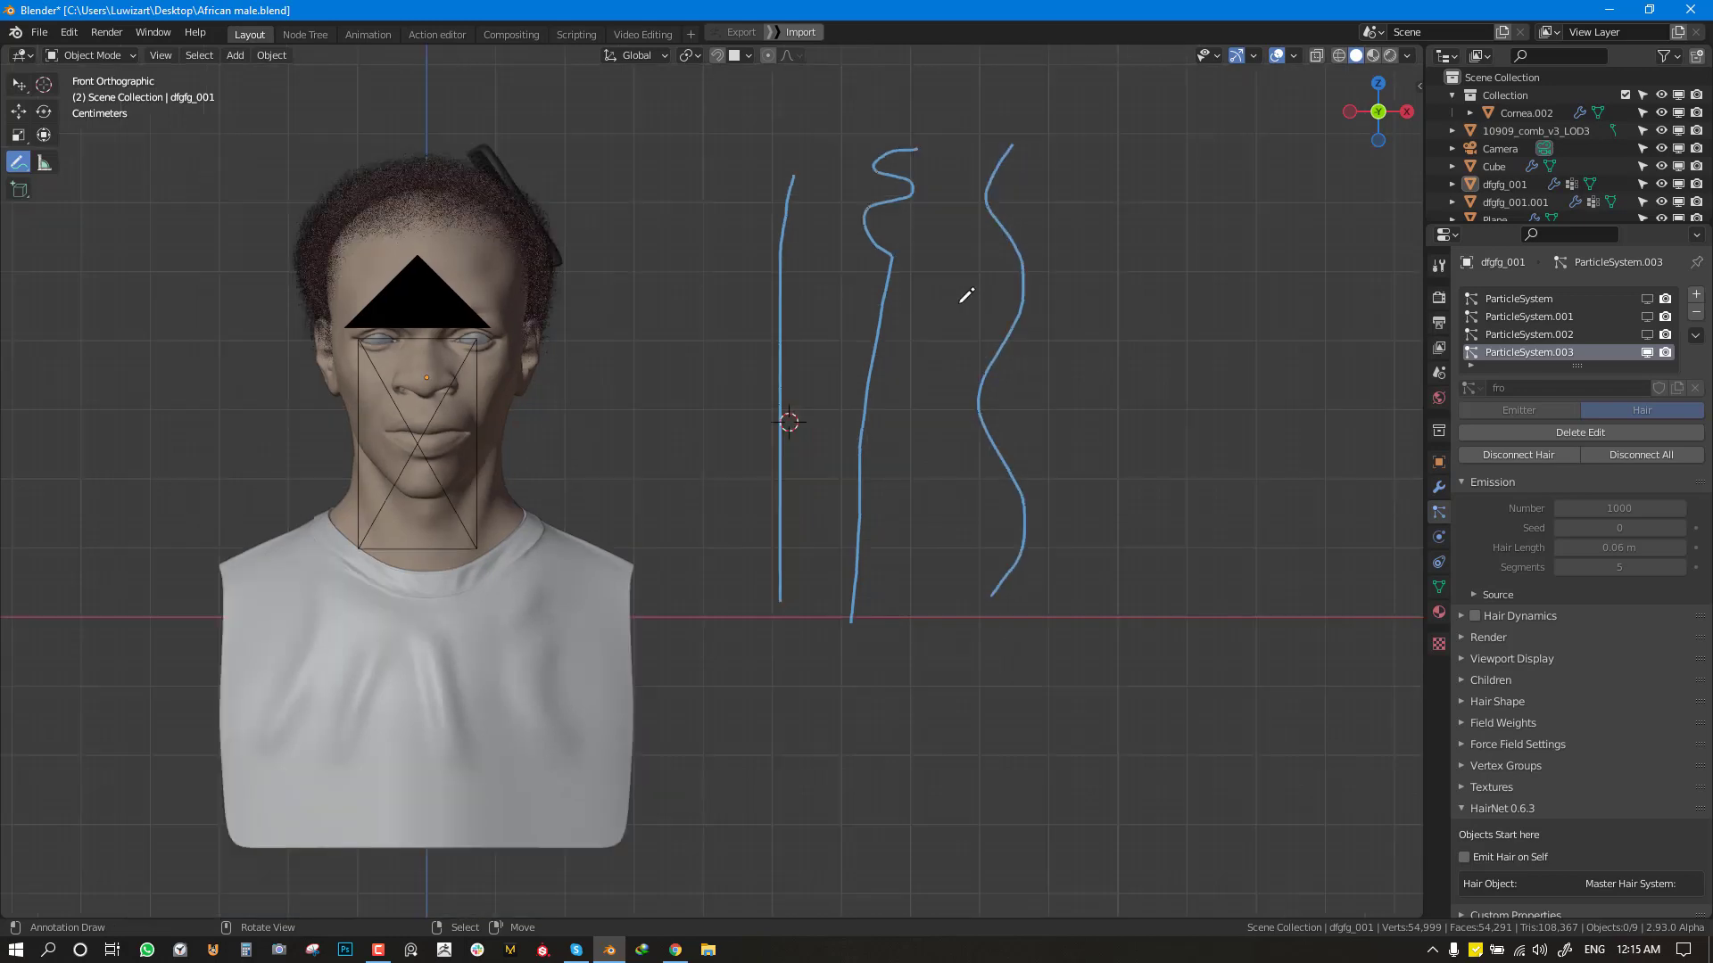
{"action": "middle_click_drag", "start_coordinate": [1044, 344], "coordinate": [824, 349], "text": "shift"}
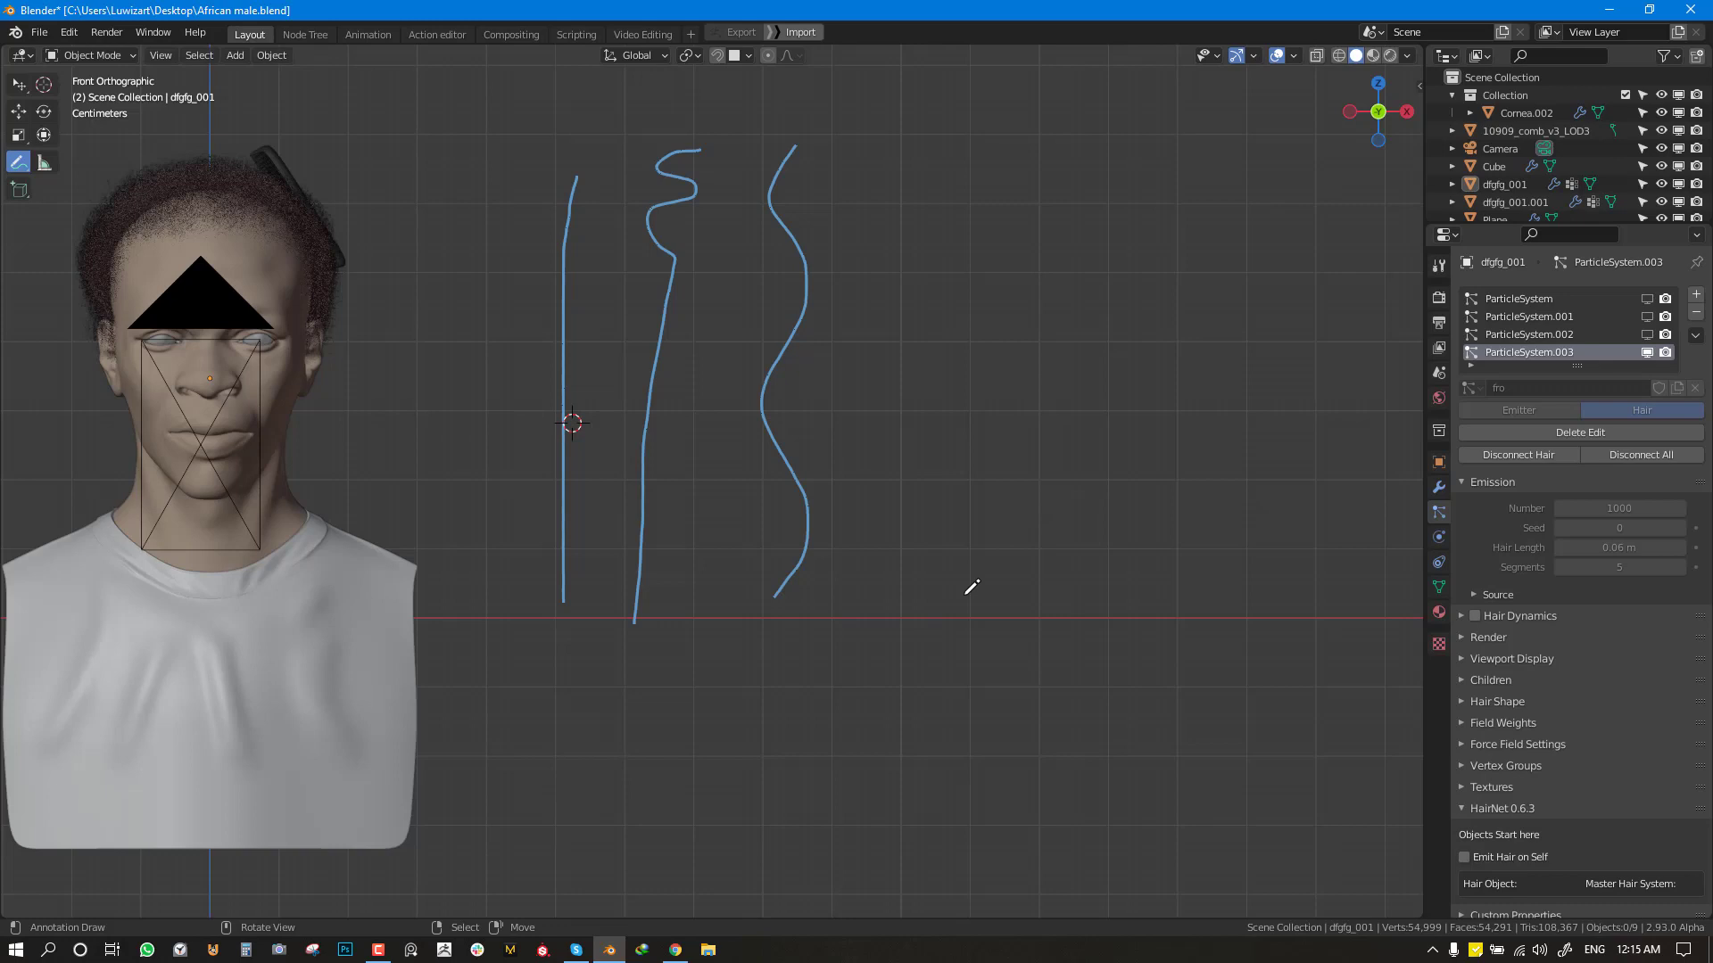
Step: Add a tightly coiled strand and a long wavy strand further to the right
{"action": "mouse_move", "coordinate": [962, 592]}
{"action": "left_mouse_down"}
{"action": "mouse_move", "coordinate": [1050, 578]}
{"action": "mouse_move", "coordinate": [1072, 531]}
{"action": "mouse_move", "coordinate": [980, 539]}
{"action": "mouse_move", "coordinate": [960, 516]}
{"action": "mouse_move", "coordinate": [1052, 493]}
{"action": "mouse_move", "coordinate": [1051, 467]}
{"action": "mouse_move", "coordinate": [951, 477]}
{"action": "mouse_move", "coordinate": [1033, 423]}
{"action": "mouse_move", "coordinate": [1032, 392]}
{"action": "mouse_move", "coordinate": [951, 390]}
{"action": "mouse_move", "coordinate": [941, 368]}
{"action": "mouse_move", "coordinate": [996, 346]}
{"action": "left_mouse_up"}
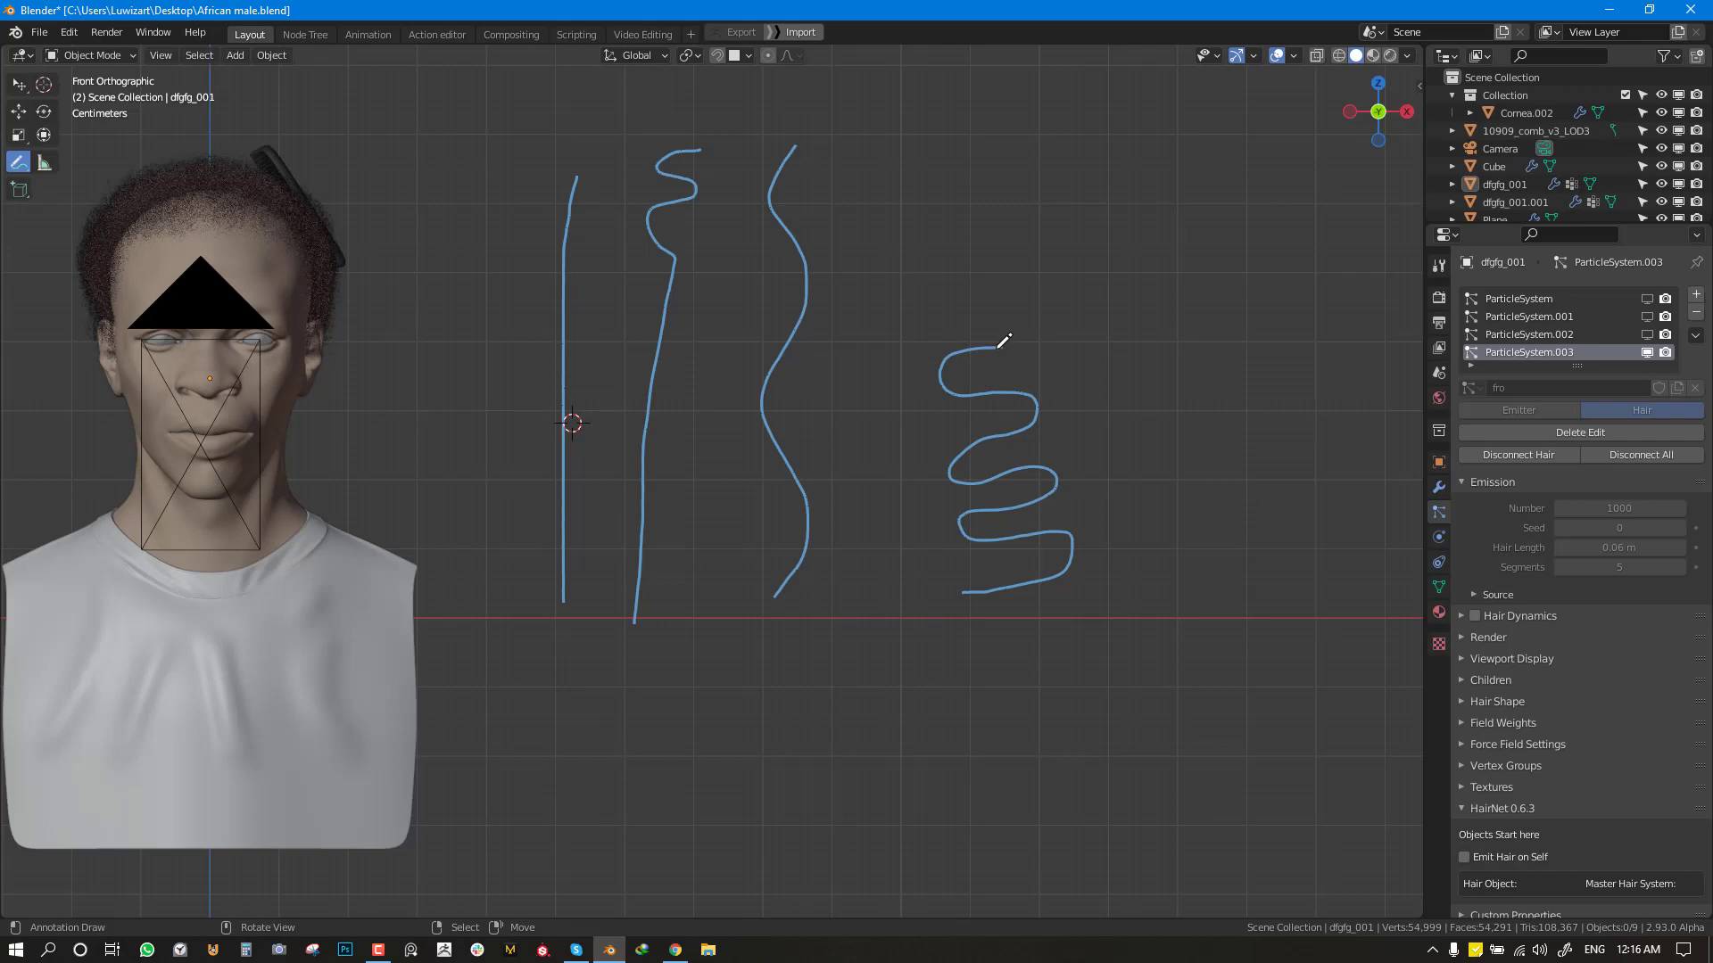
{"action": "left_click_drag", "start_coordinate": [996, 348], "coordinate": [1002, 347]}
{"action": "mouse_move", "coordinate": [1131, 182]}
{"action": "left_mouse_down"}
{"action": "mouse_move", "coordinate": [1201, 297]}
{"action": "mouse_move", "coordinate": [1130, 346]}
{"action": "mouse_move", "coordinate": [1128, 413]}
{"action": "mouse_move", "coordinate": [1212, 485]}
{"action": "mouse_move", "coordinate": [1141, 621]}
{"action": "mouse_move", "coordinate": [1239, 672]}
{"action": "mouse_move", "coordinate": [1225, 703]}
{"action": "mouse_move", "coordinate": [1144, 730]}
{"action": "mouse_move", "coordinate": [1188, 715]}
{"action": "left_mouse_up"}
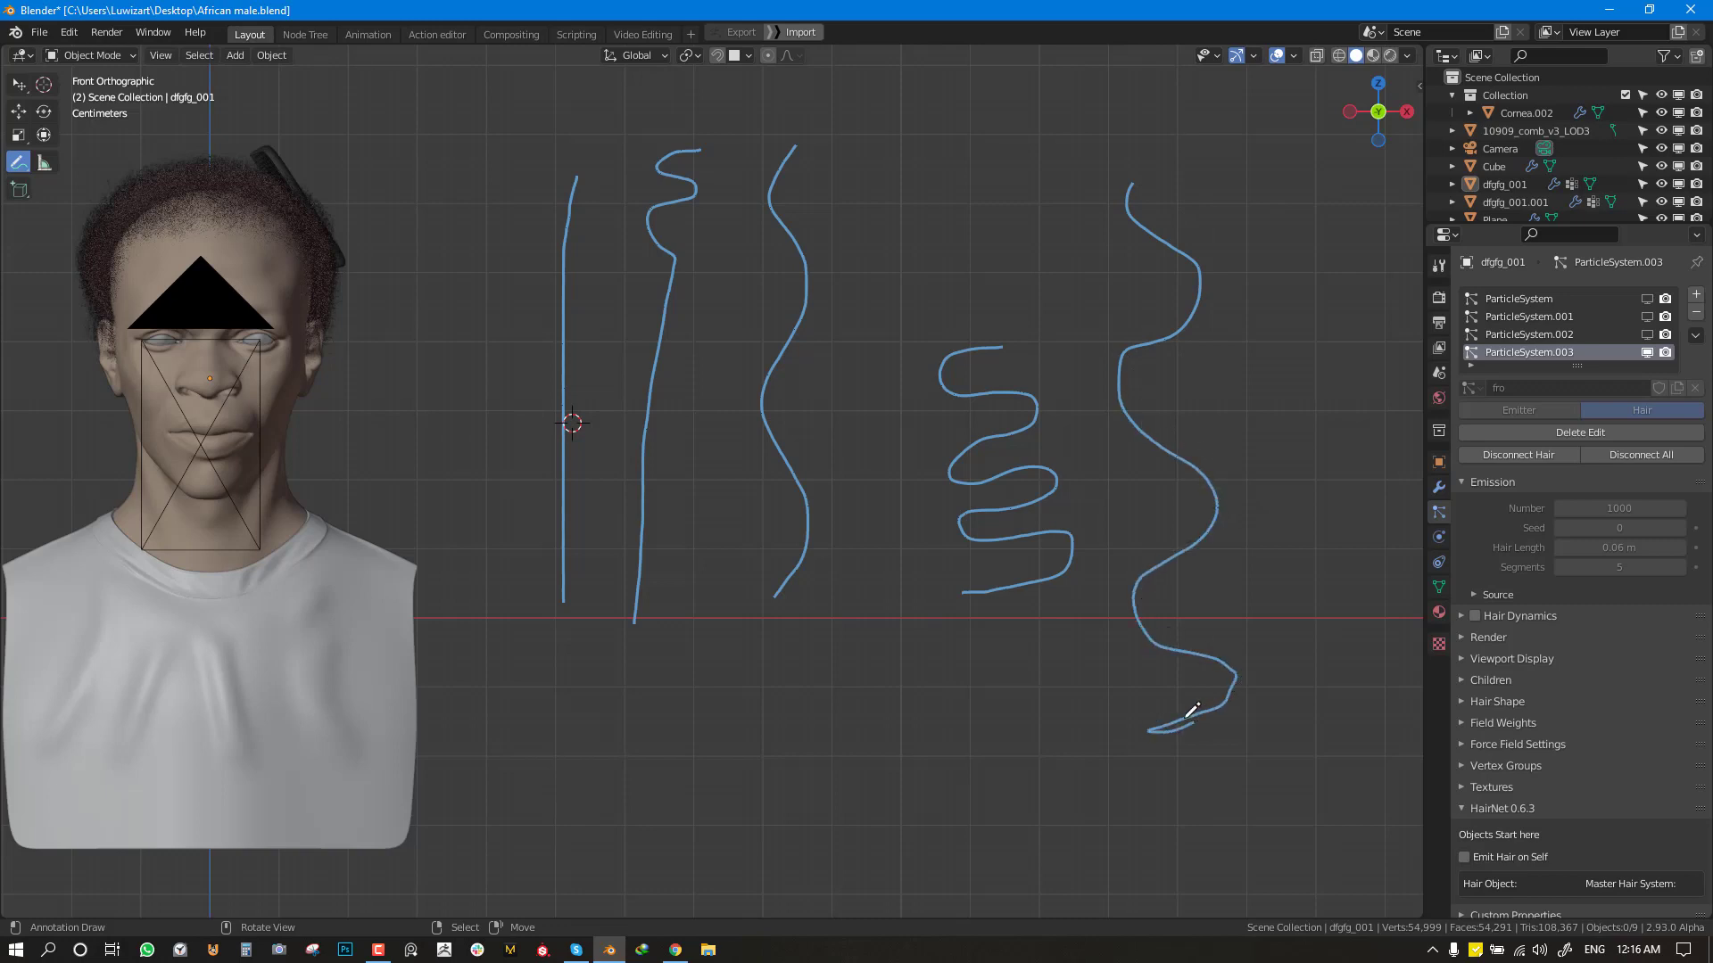
{"action": "scroll", "coordinate": [1209, 356], "scroll_direction": "down", "scroll_amount": 2}
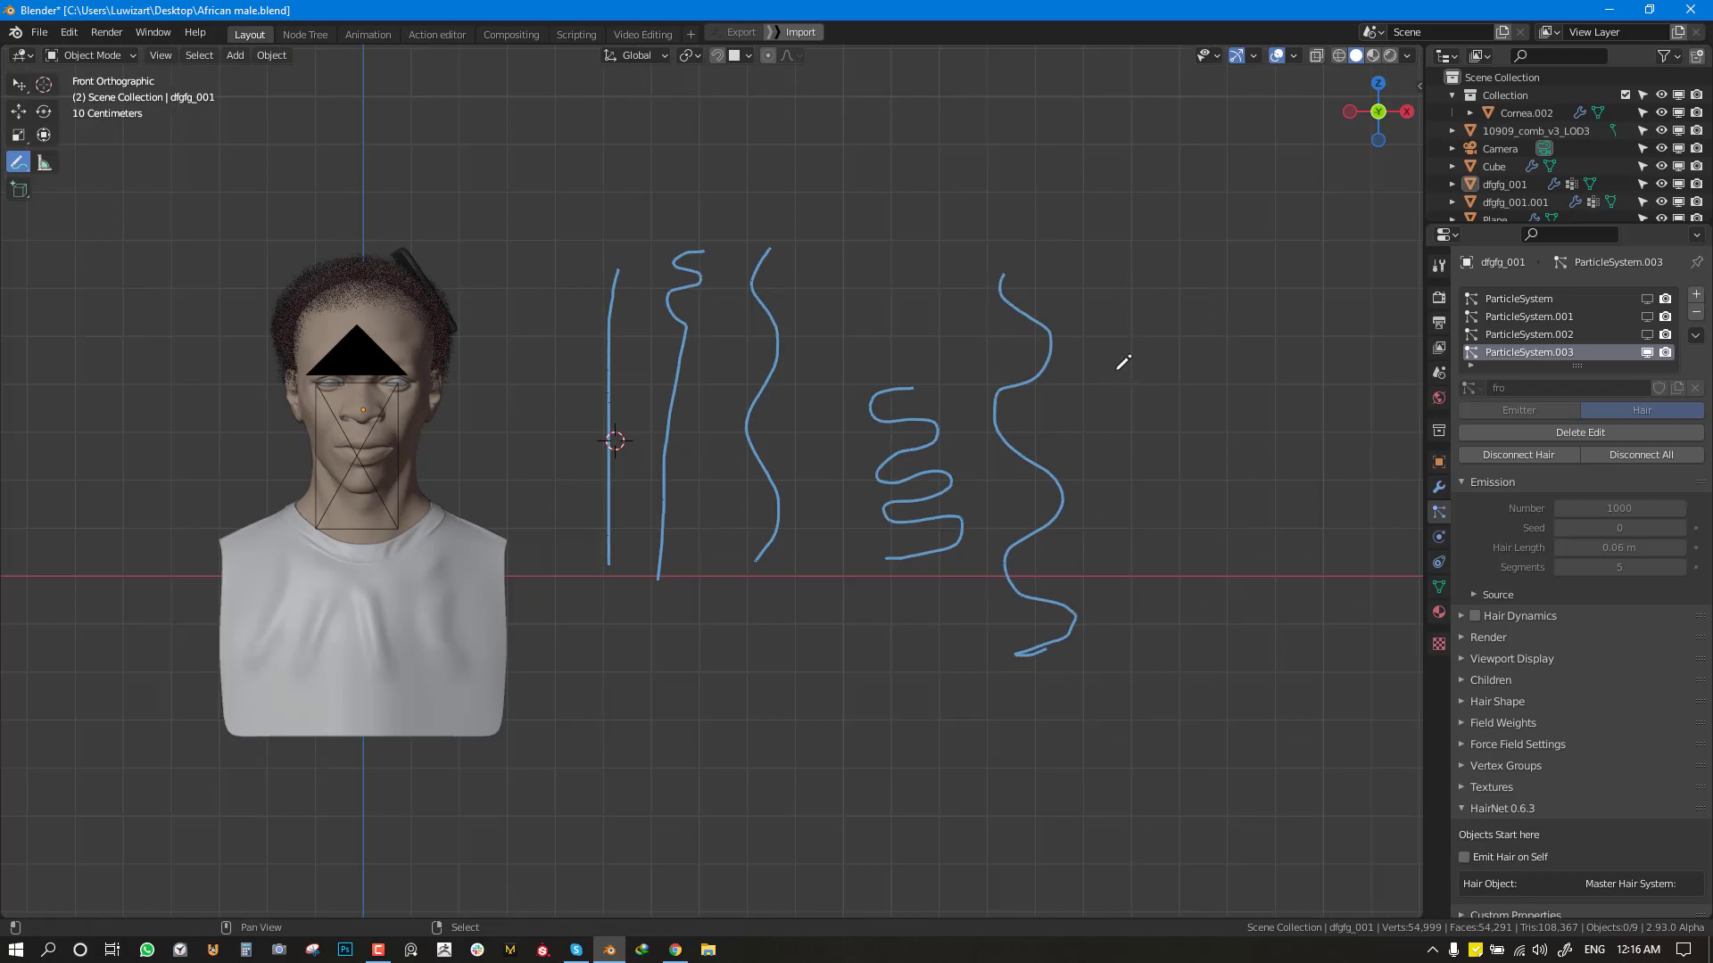
Step: Add a twisting strand pair beside the long wavy one and a small tight coil
{"action": "middle_click_drag", "start_coordinate": [1112, 363], "coordinate": [936, 382], "text": "shift"}
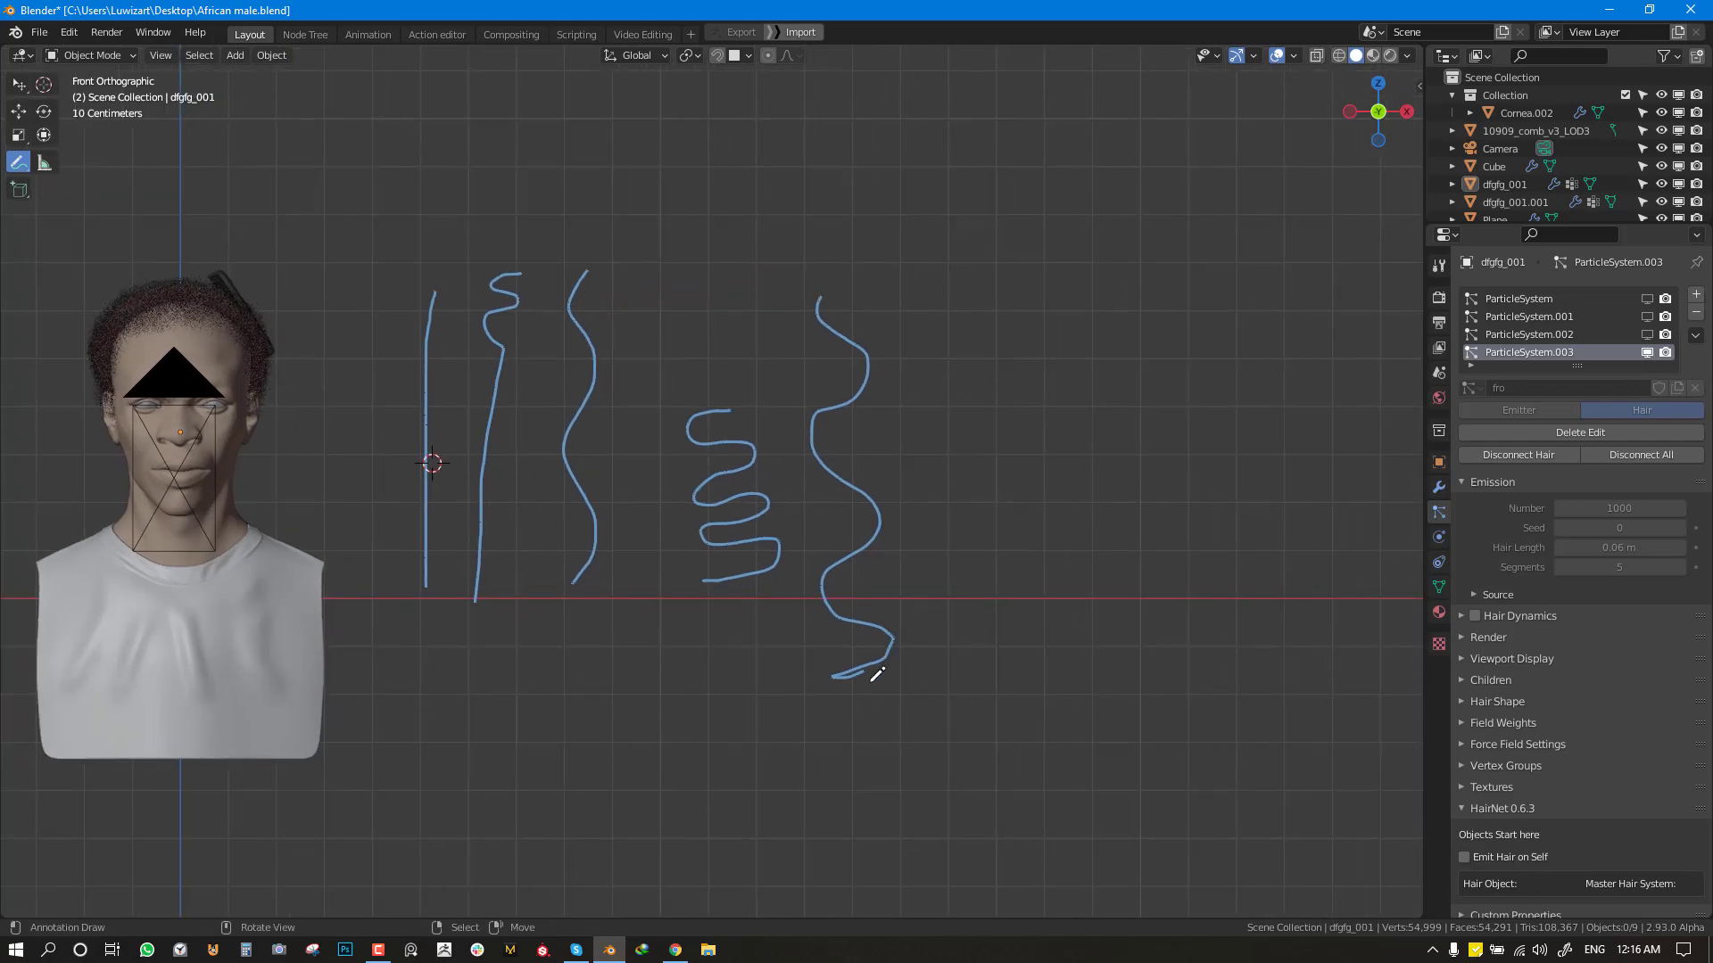
{"action": "mouse_move", "coordinate": [864, 682]}
{"action": "left_mouse_down"}
{"action": "mouse_move", "coordinate": [900, 660]}
{"action": "mouse_move", "coordinate": [856, 599]}
{"action": "mouse_move", "coordinate": [887, 548]}
{"action": "mouse_move", "coordinate": [889, 468]}
{"action": "mouse_move", "coordinate": [838, 437]}
{"action": "mouse_move", "coordinate": [871, 405]}
{"action": "mouse_move", "coordinate": [887, 332]}
{"action": "mouse_move", "coordinate": [854, 314]}
{"action": "left_mouse_up"}
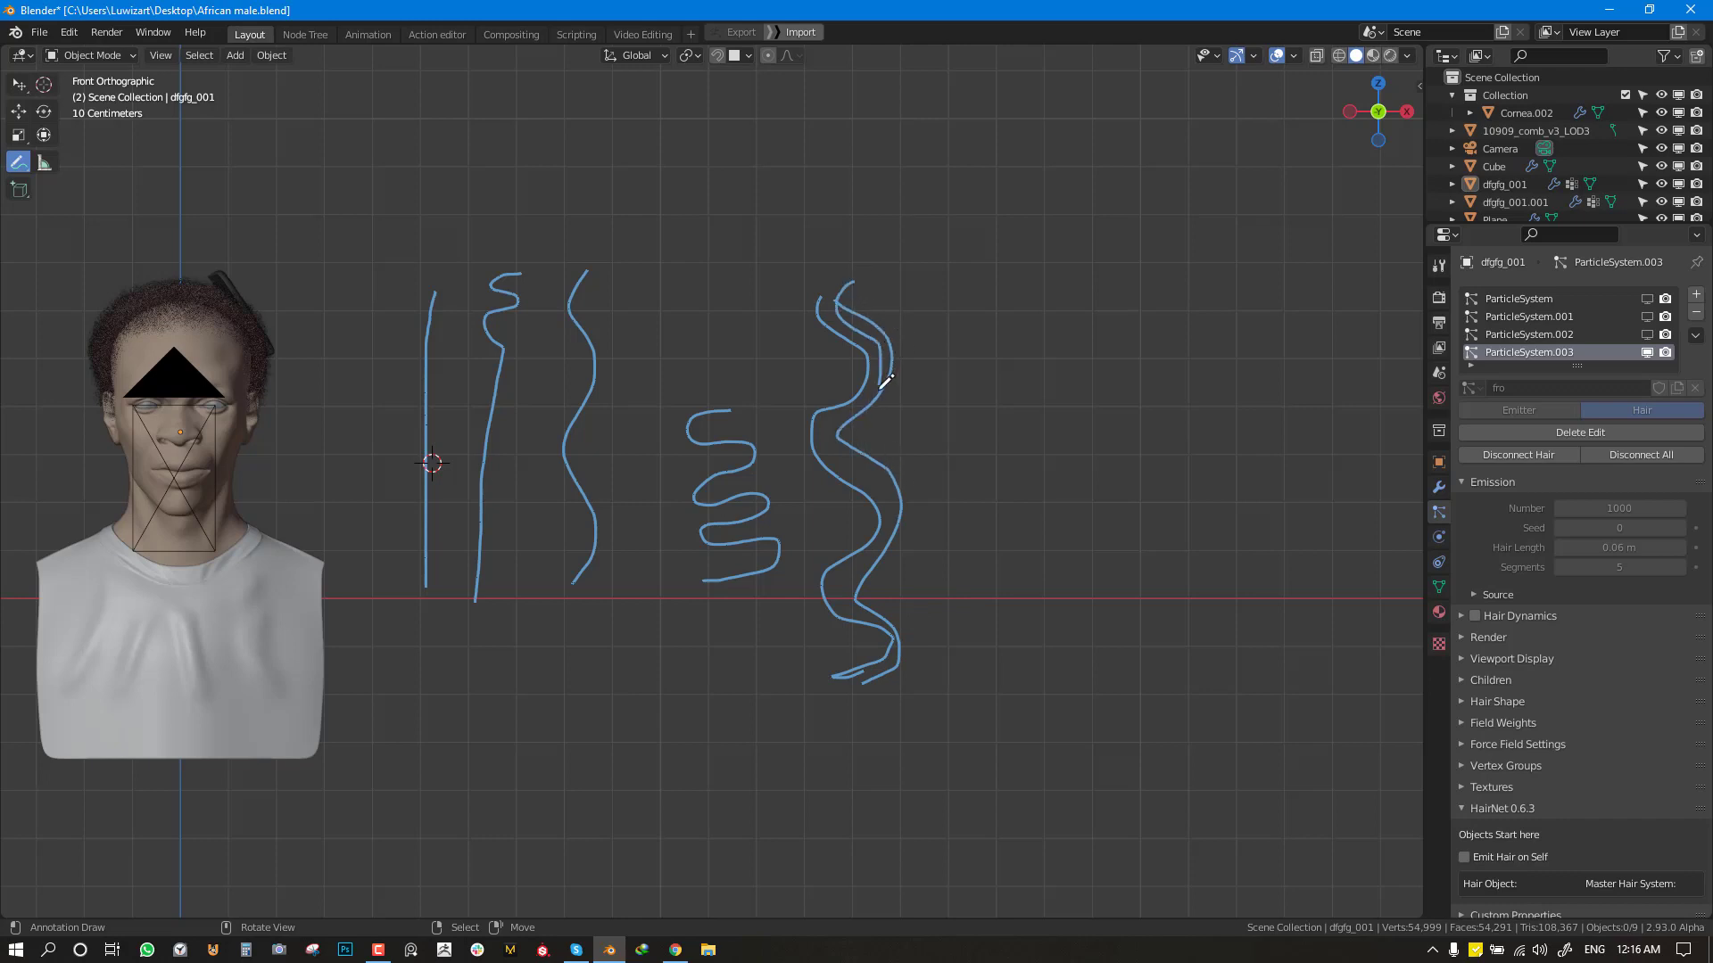
{"action": "mouse_move", "coordinate": [881, 391]}
{"action": "left_mouse_down"}
{"action": "mouse_move", "coordinate": [839, 438]}
{"action": "mouse_move", "coordinate": [876, 514]}
{"action": "mouse_move", "coordinate": [879, 603]}
{"action": "mouse_move", "coordinate": [853, 680]}
{"action": "mouse_move", "coordinate": [888, 689]}
{"action": "left_mouse_up"}
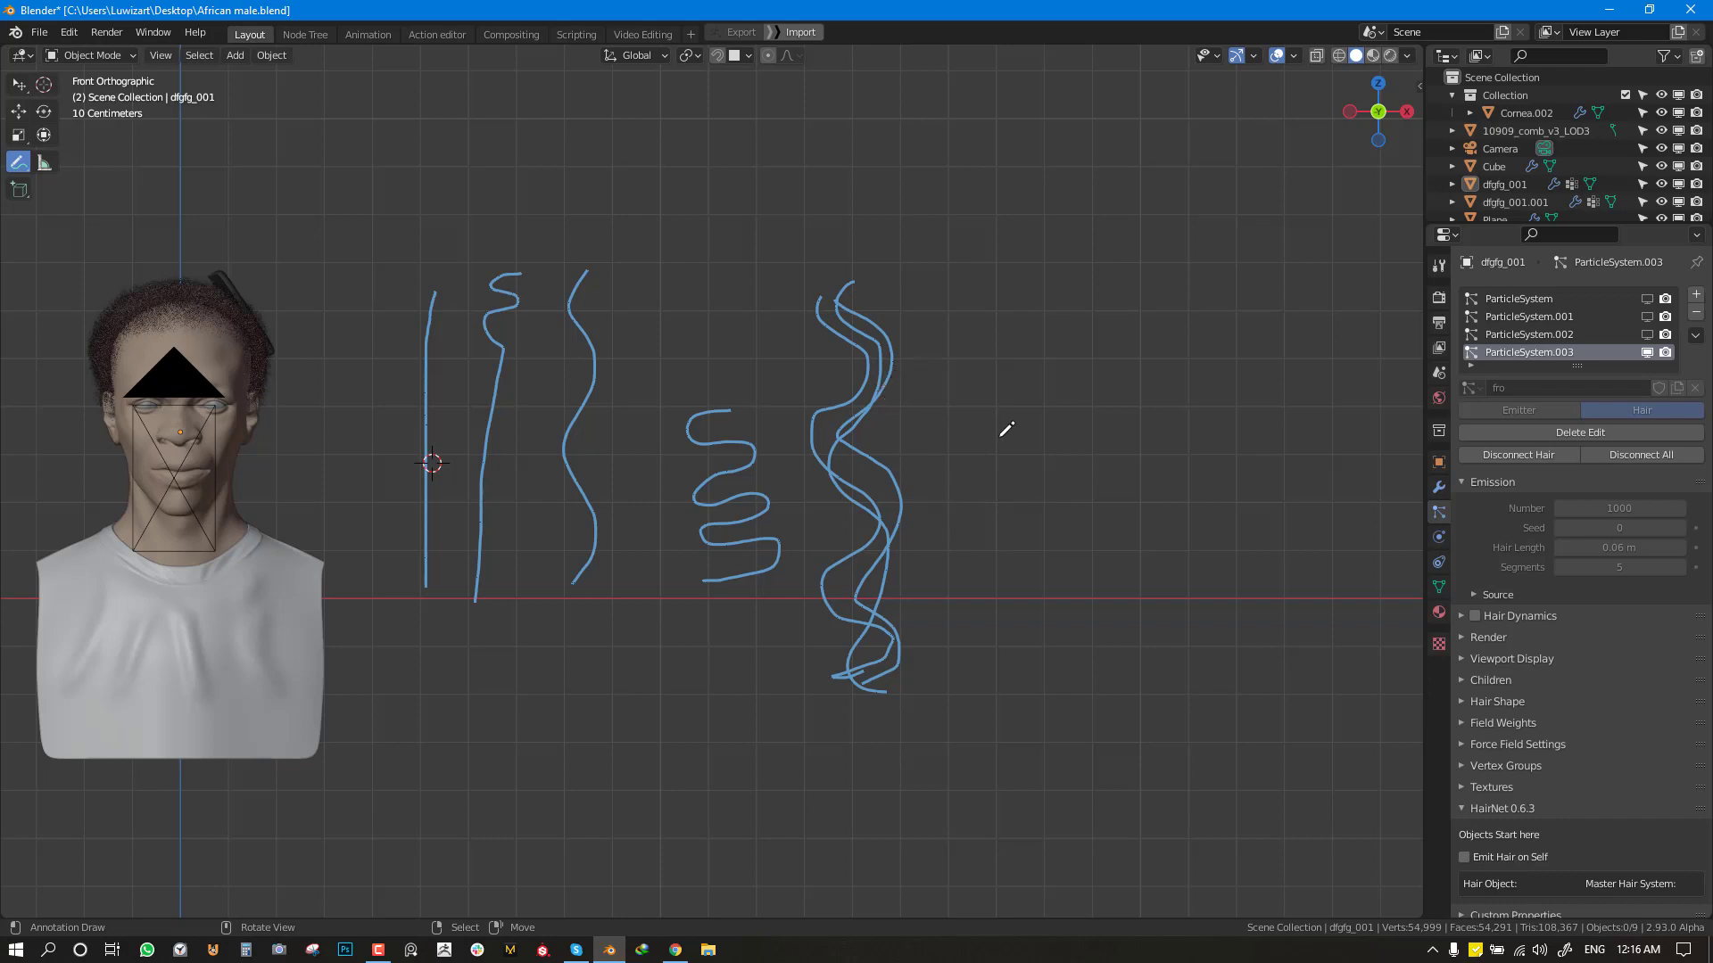
{"action": "mouse_move", "coordinate": [1039, 444]}
{"action": "left_mouse_down"}
{"action": "mouse_move", "coordinate": [1040, 489]}
{"action": "mouse_move", "coordinate": [1021, 486]}
{"action": "mouse_move", "coordinate": [1066, 517]}
{"action": "mouse_move", "coordinate": [1027, 527]}
{"action": "mouse_move", "coordinate": [1020, 546]}
{"action": "mouse_move", "coordinate": [1062, 548]}
{"action": "mouse_move", "coordinate": [1022, 560]}
{"action": "mouse_move", "coordinate": [1061, 572]}
{"action": "left_mouse_up"}
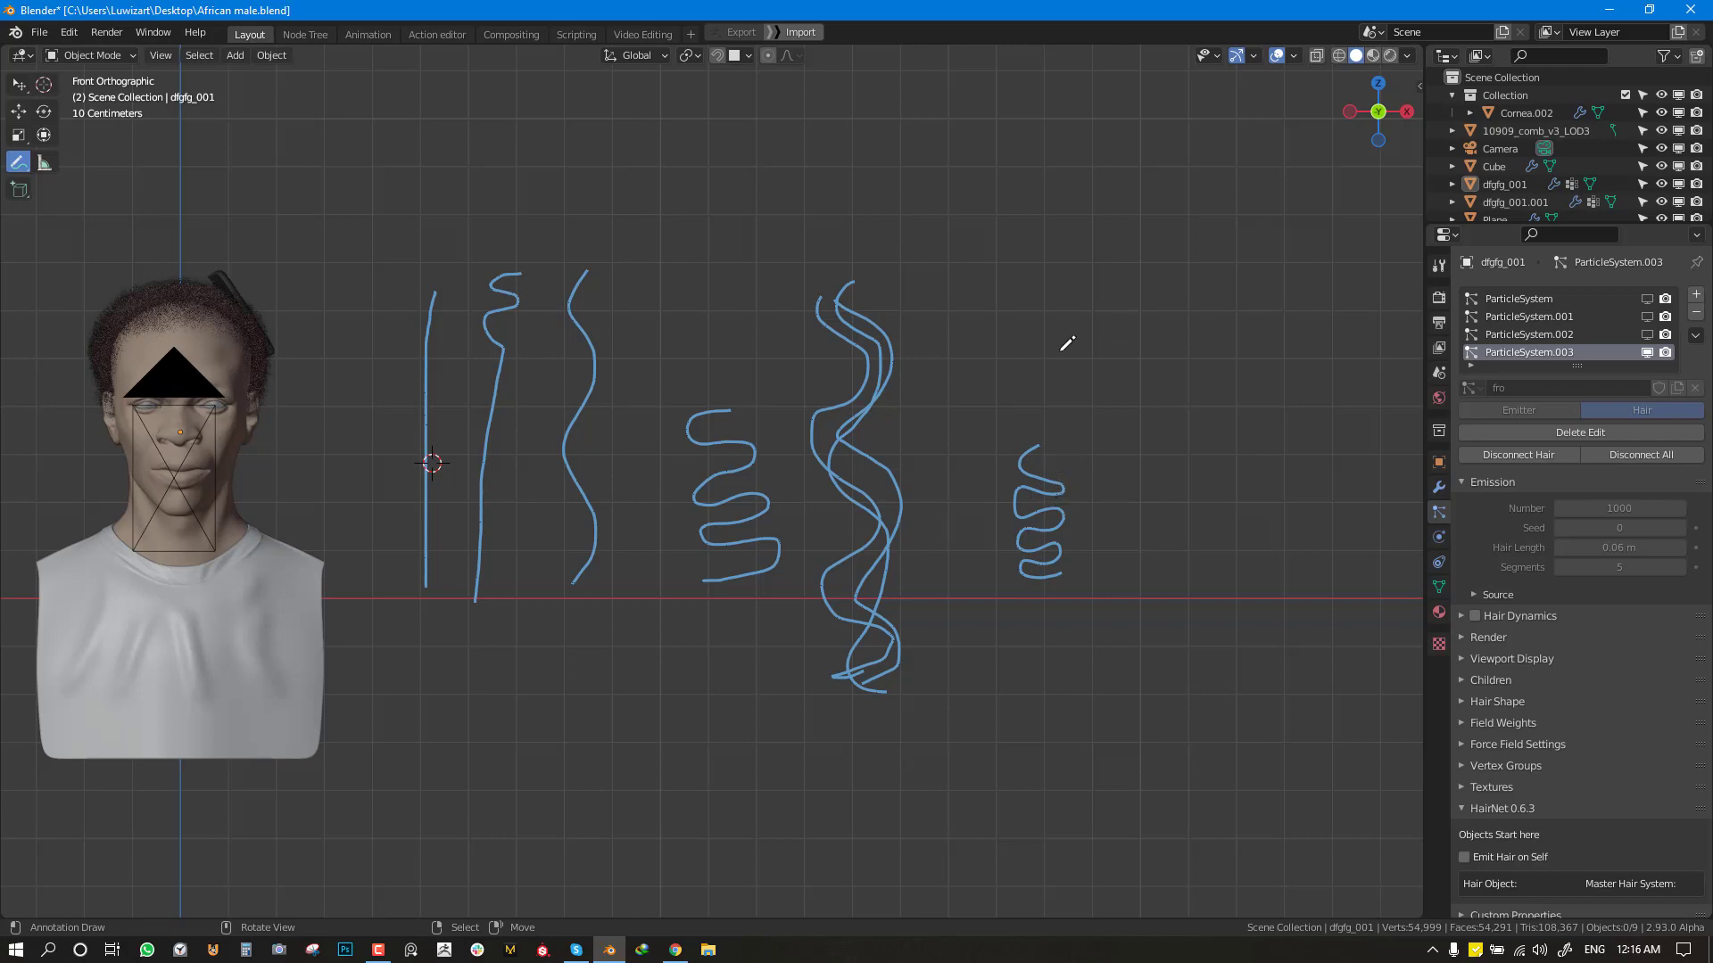
Step: Draw two tall wavy strands and a short looped coil, then leave the Annotate tool
{"action": "mouse_move", "coordinate": [1159, 577]}
{"action": "left_mouse_down"}
{"action": "mouse_move", "coordinate": [1175, 514]}
{"action": "mouse_move", "coordinate": [1134, 365]}
{"action": "mouse_move", "coordinate": [1193, 249]}
{"action": "mouse_move", "coordinate": [1076, 130]}
{"action": "mouse_move", "coordinate": [1171, 45]}
{"action": "left_mouse_up"}
{"action": "scroll", "coordinate": [1173, 259], "scroll_direction": "down", "scroll_amount": 3}
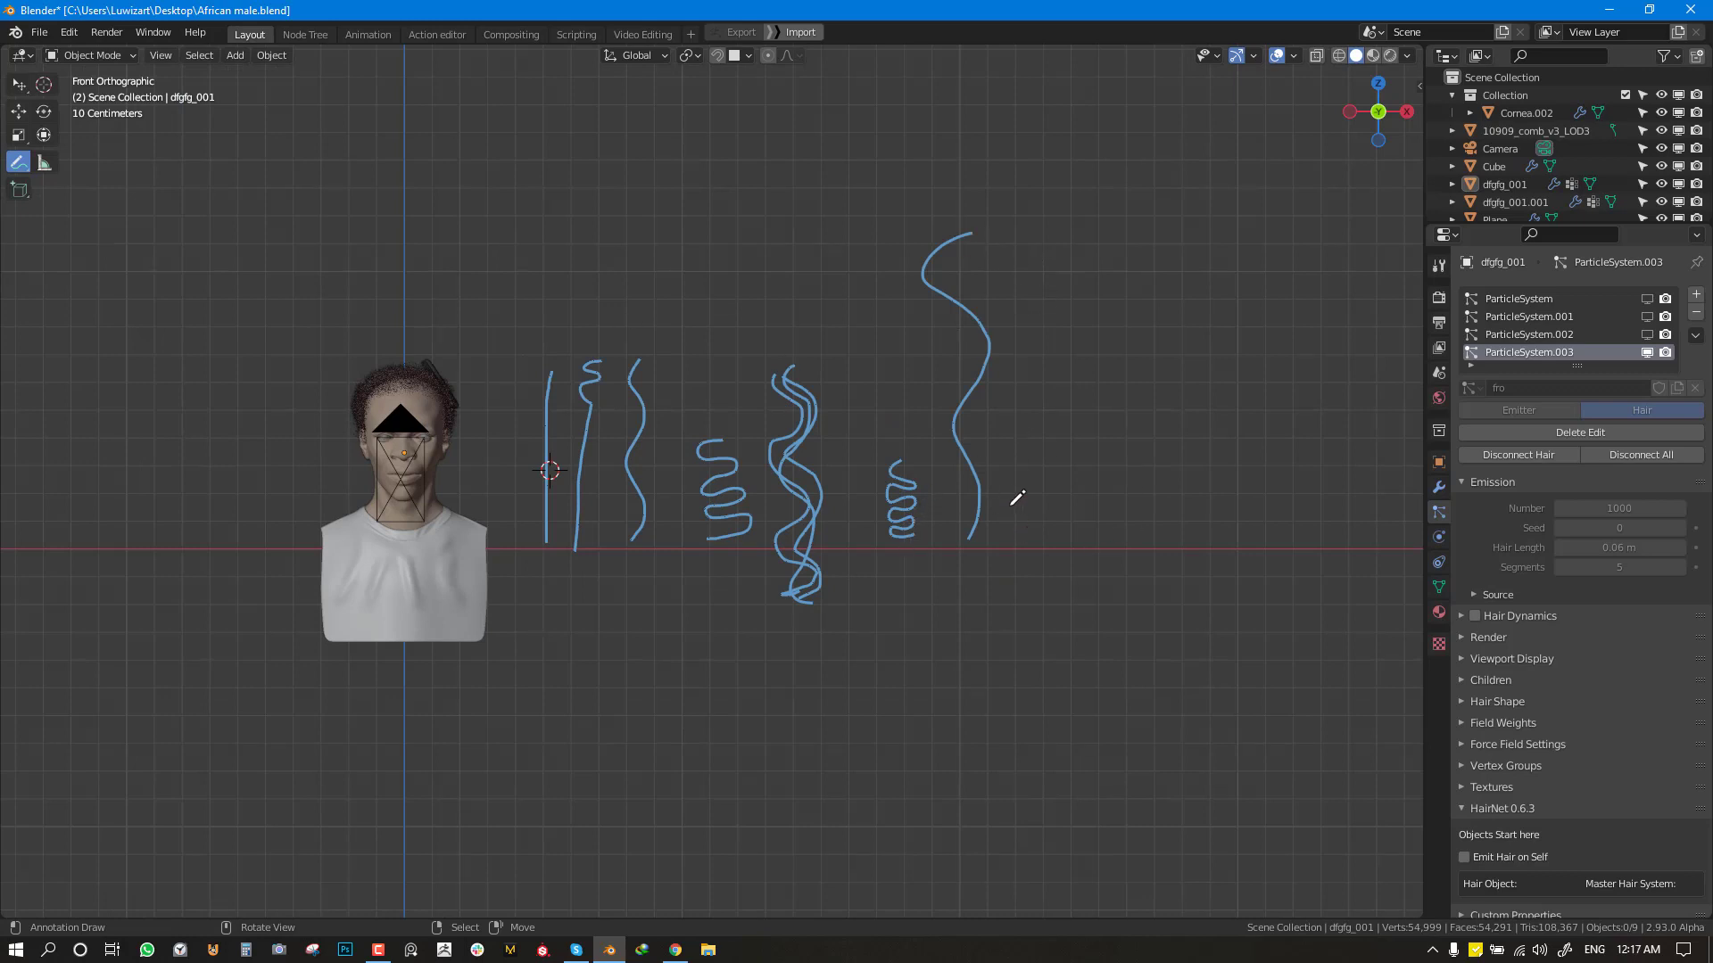
{"action": "mouse_move", "coordinate": [1056, 540]}
{"action": "left_mouse_down"}
{"action": "mouse_move", "coordinate": [1090, 498]}
{"action": "mouse_move", "coordinate": [1059, 475]}
{"action": "mouse_move", "coordinate": [1091, 454]}
{"action": "mouse_move", "coordinate": [1051, 414]}
{"action": "mouse_move", "coordinate": [1091, 382]}
{"action": "mouse_move", "coordinate": [1080, 308]}
{"action": "mouse_move", "coordinate": [1042, 263]}
{"action": "mouse_move", "coordinate": [1092, 214]}
{"action": "mouse_move", "coordinate": [1046, 175]}
{"action": "mouse_move", "coordinate": [1056, 130]}
{"action": "mouse_move", "coordinate": [1099, 90]}
{"action": "mouse_move", "coordinate": [1060, 86]}
{"action": "left_mouse_up"}
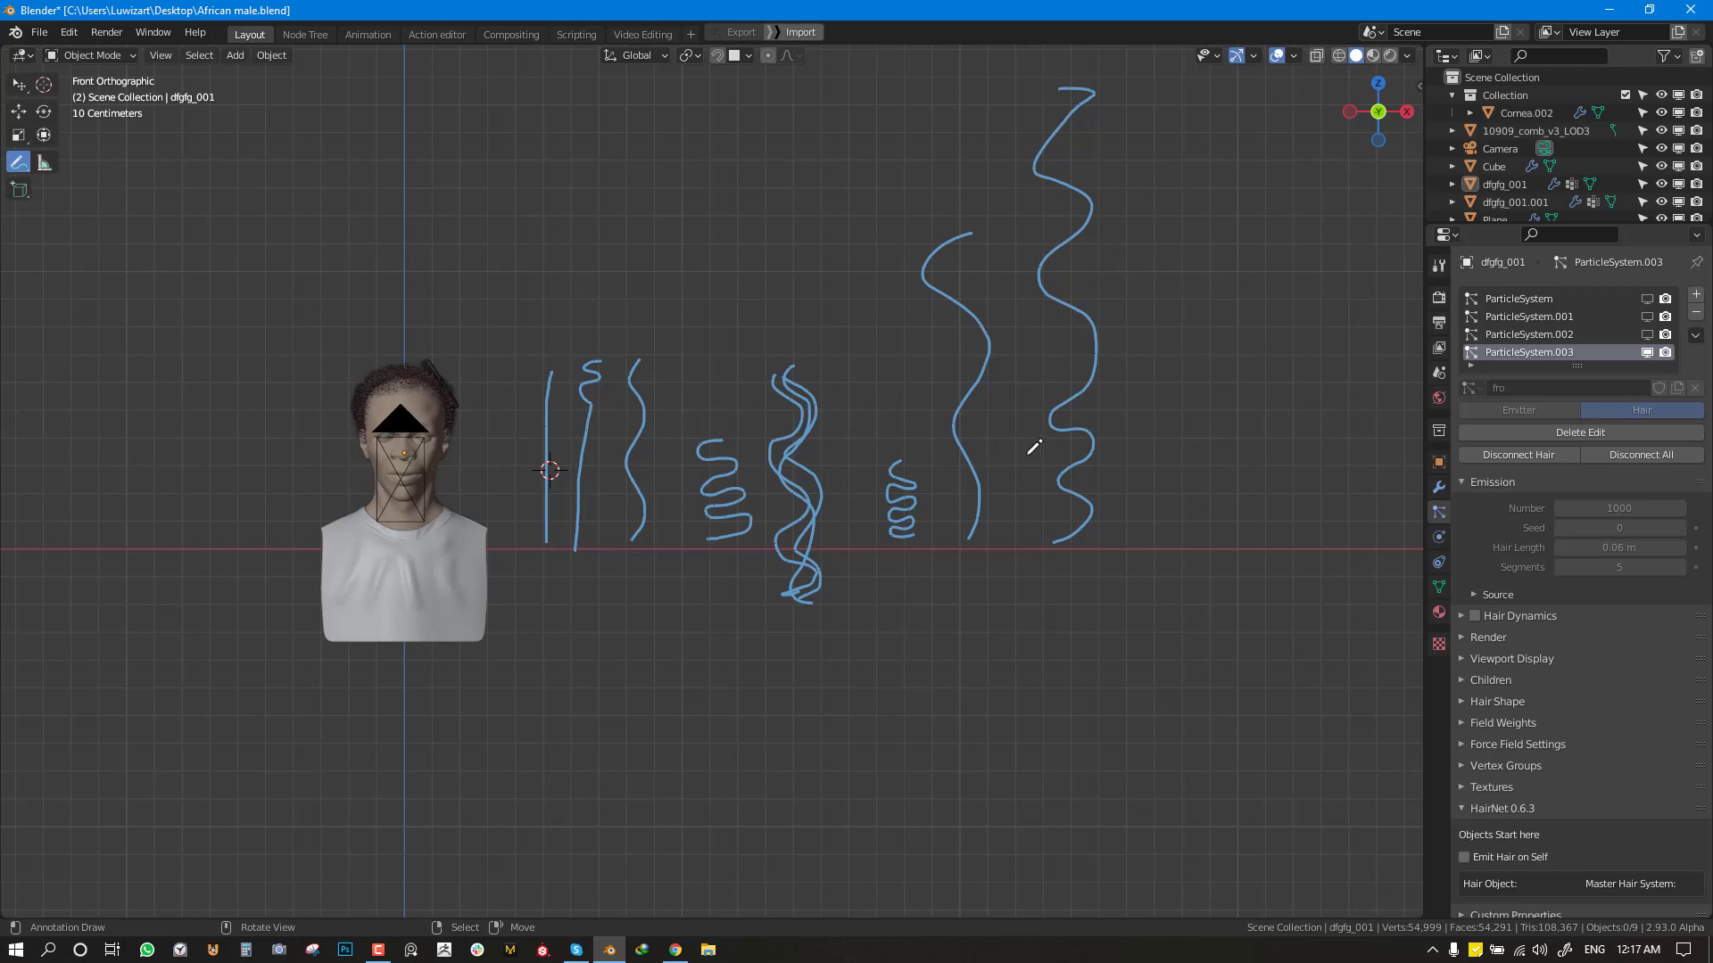
{"action": "middle_click_drag", "start_coordinate": [1032, 448], "coordinate": [993, 482], "text": "shift"}
{"action": "mouse_move", "coordinate": [980, 489]}
{"action": "left_mouse_down"}
{"action": "mouse_move", "coordinate": [958, 522]}
{"action": "mouse_move", "coordinate": [950, 546]}
{"action": "mouse_move", "coordinate": [993, 547]}
{"action": "mouse_move", "coordinate": [960, 560]}
{"action": "left_mouse_up"}
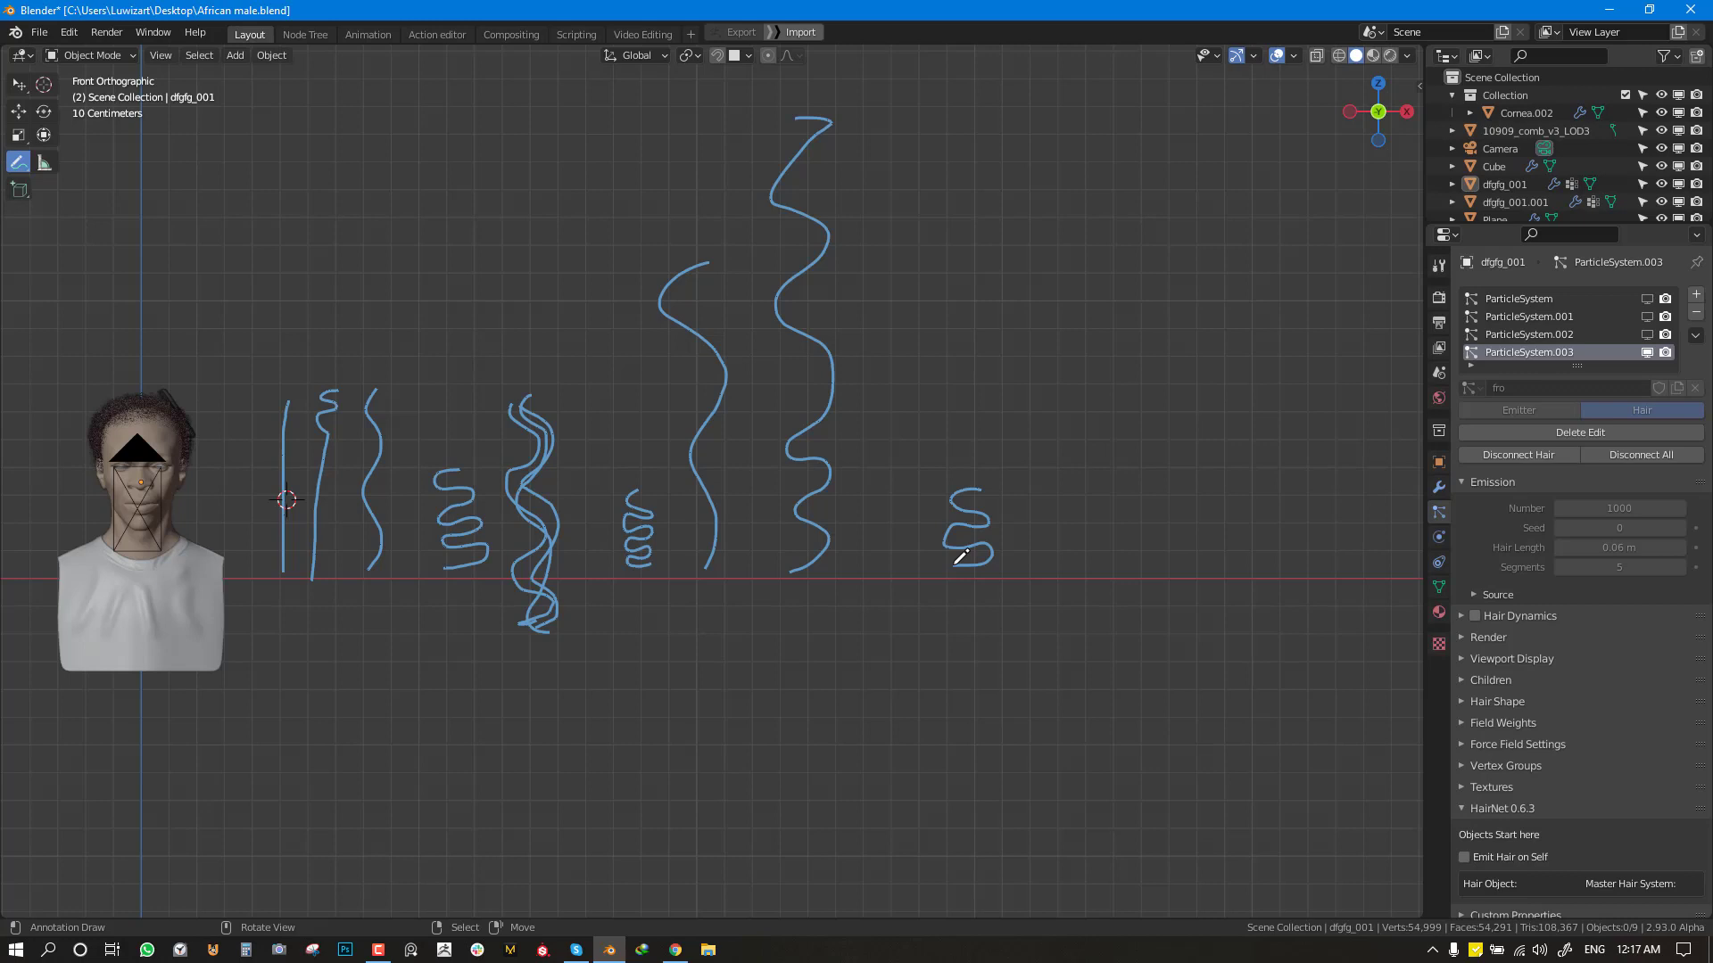
{"action": "scroll", "coordinate": [875, 504], "scroll_direction": "up", "scroll_amount": 4, "text": "ctrl"}
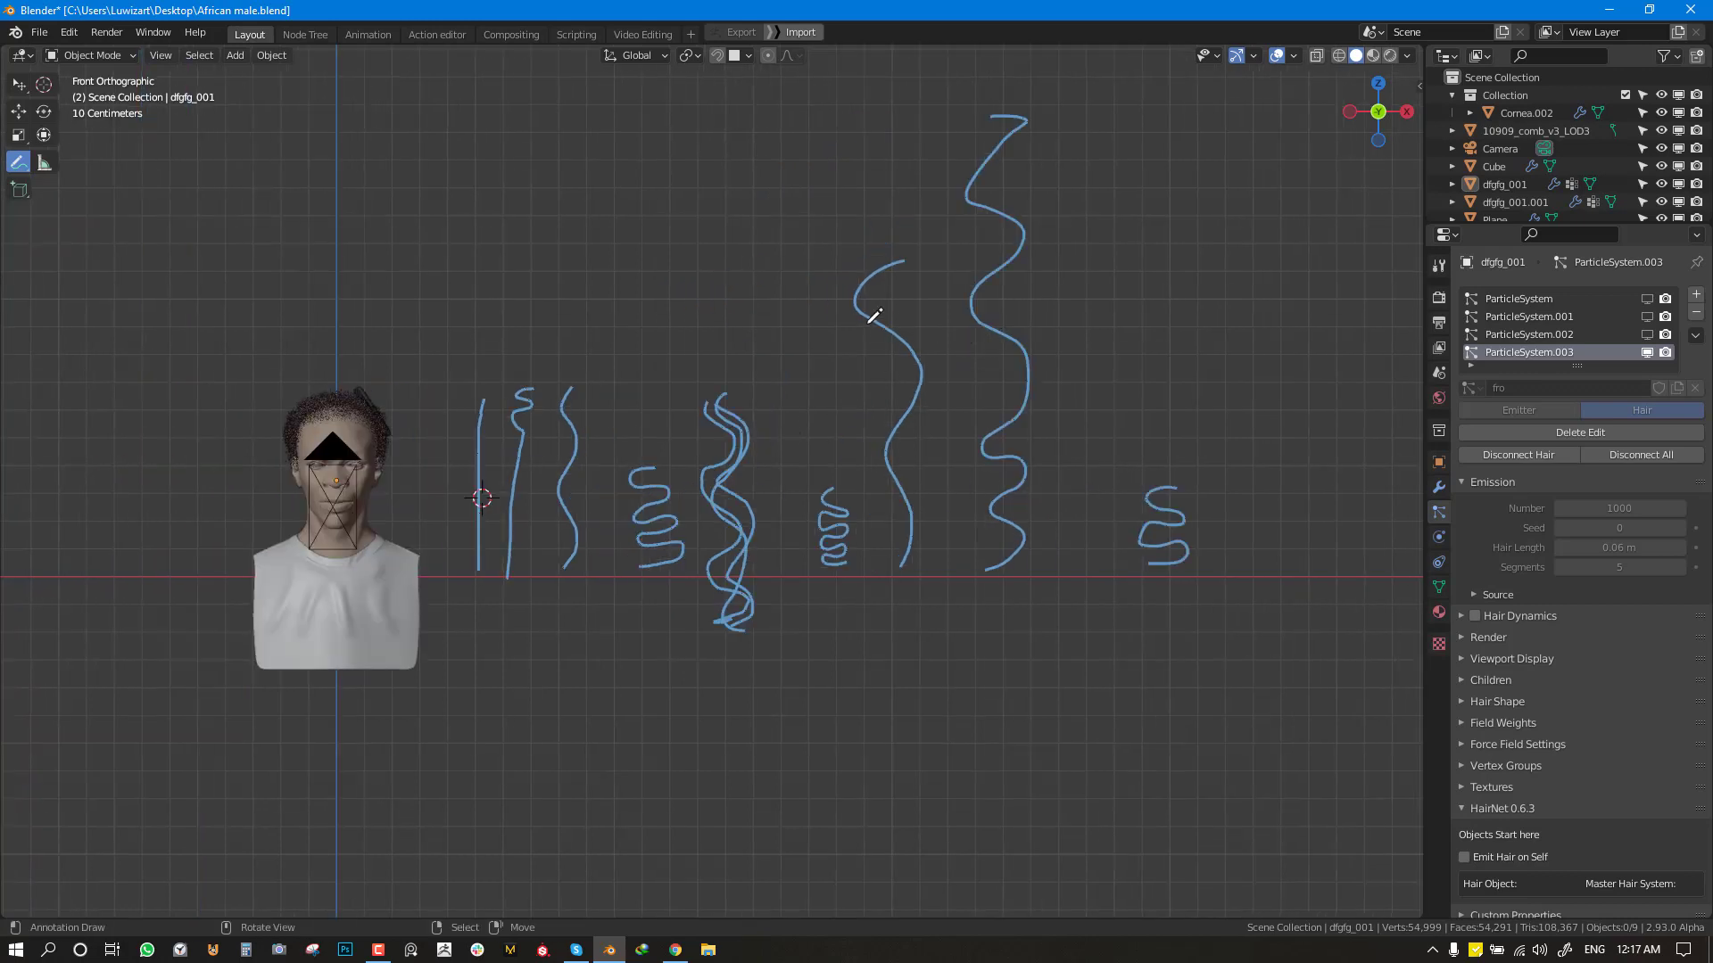
{"action": "key", "text": "shift+space"}
Step: Select the bust and hide ParticleSystem.003's hair in the viewport
{"action": "key", "text": "g"}
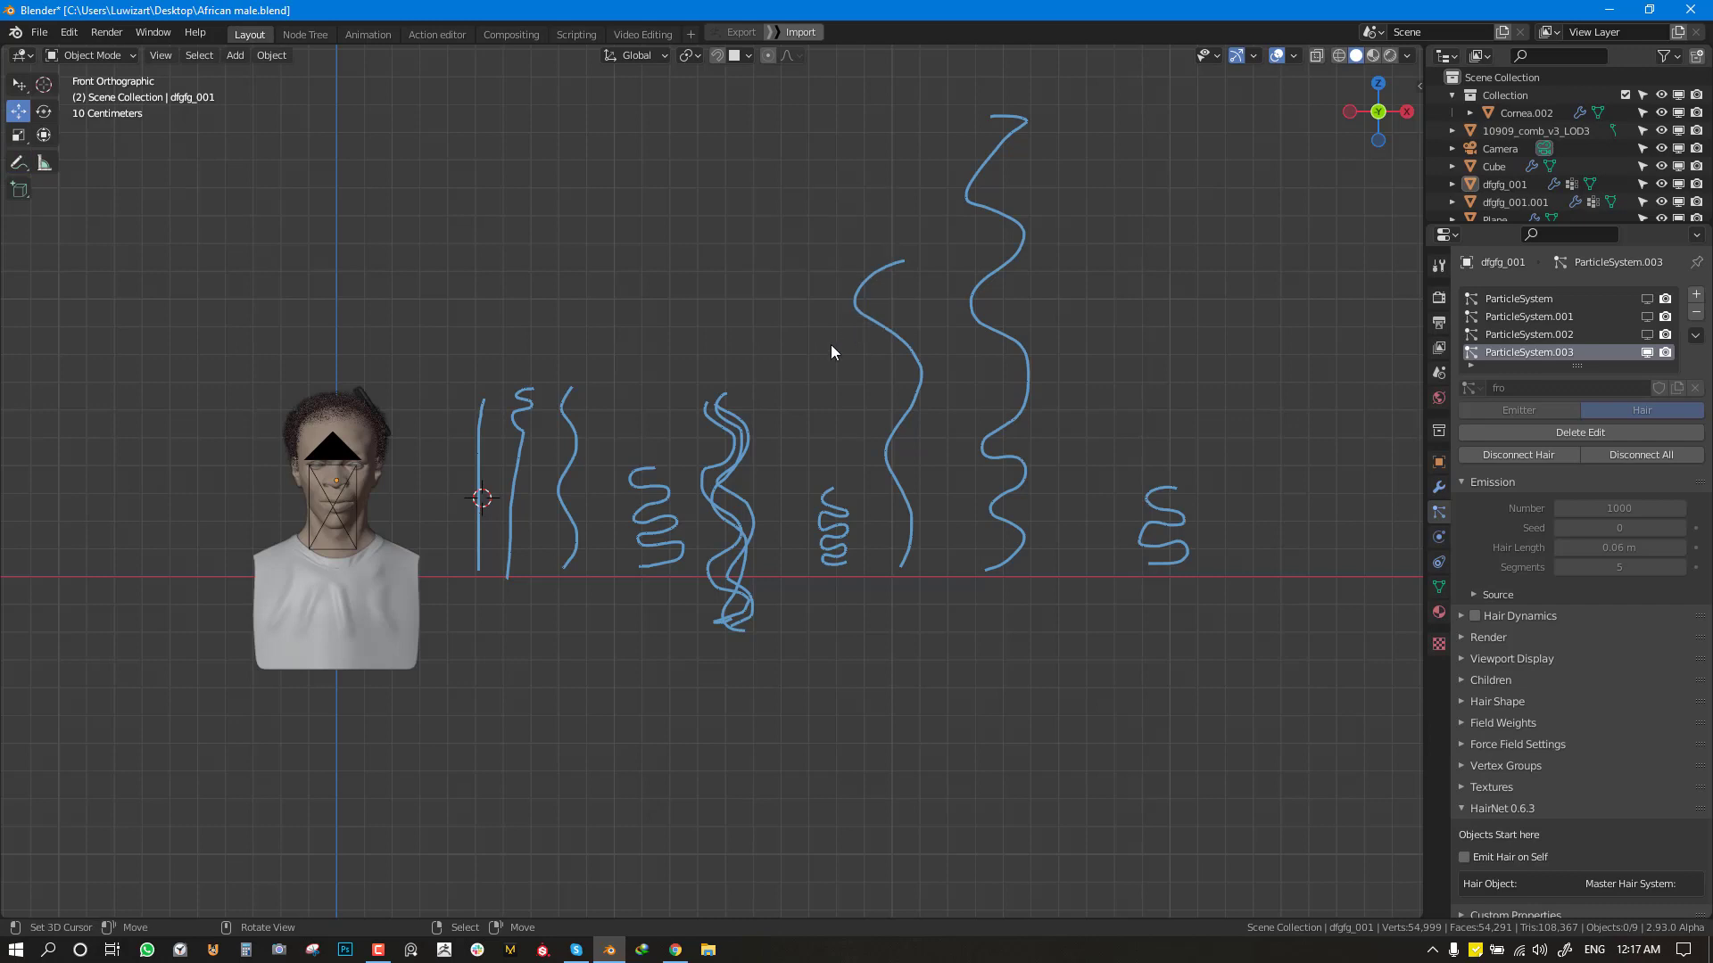
{"action": "left_click", "coordinate": [348, 409]}
{"action": "scroll", "coordinate": [348, 409], "scroll_direction": "up", "scroll_amount": 2, "text": "ctrl"}
{"action": "left_click", "coordinate": [1650, 355]}
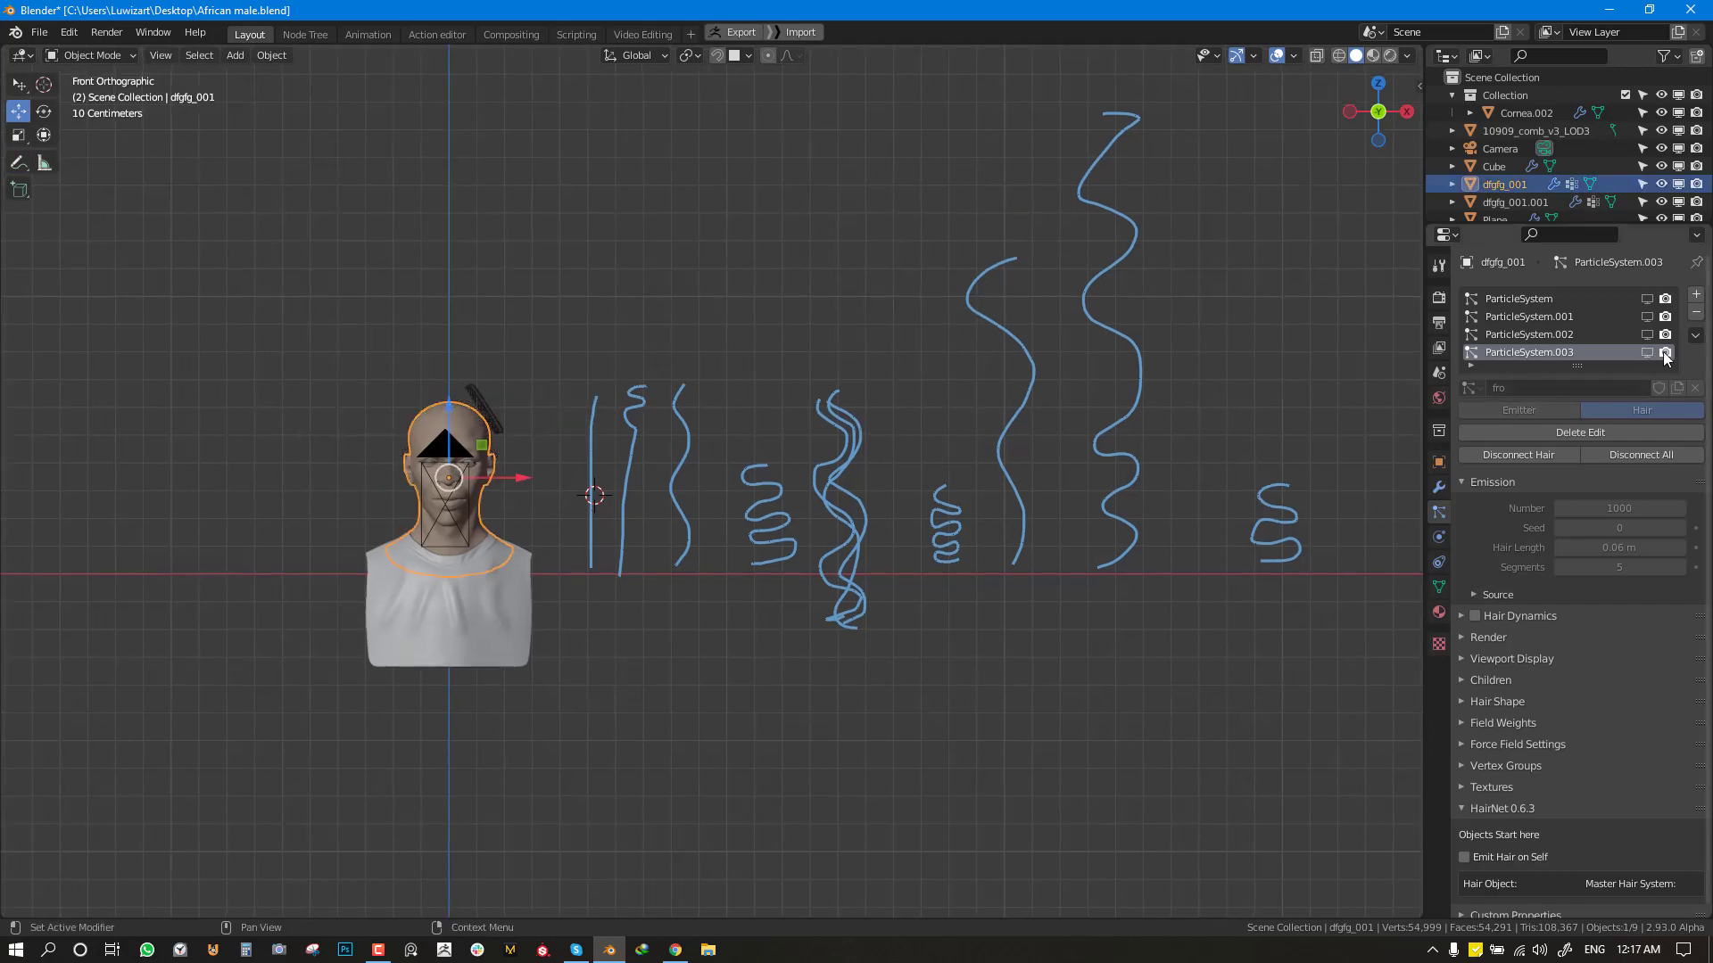
{"action": "middle_click_drag", "start_coordinate": [682, 422], "coordinate": [807, 397]}
Step: Show the bust's Afro vertex group in Object Data properties
{"action": "scroll", "coordinate": [862, 435], "scroll_direction": "up", "scroll_amount": 2}
{"action": "scroll", "coordinate": [880, 373], "scroll_direction": "up", "scroll_amount": 2}
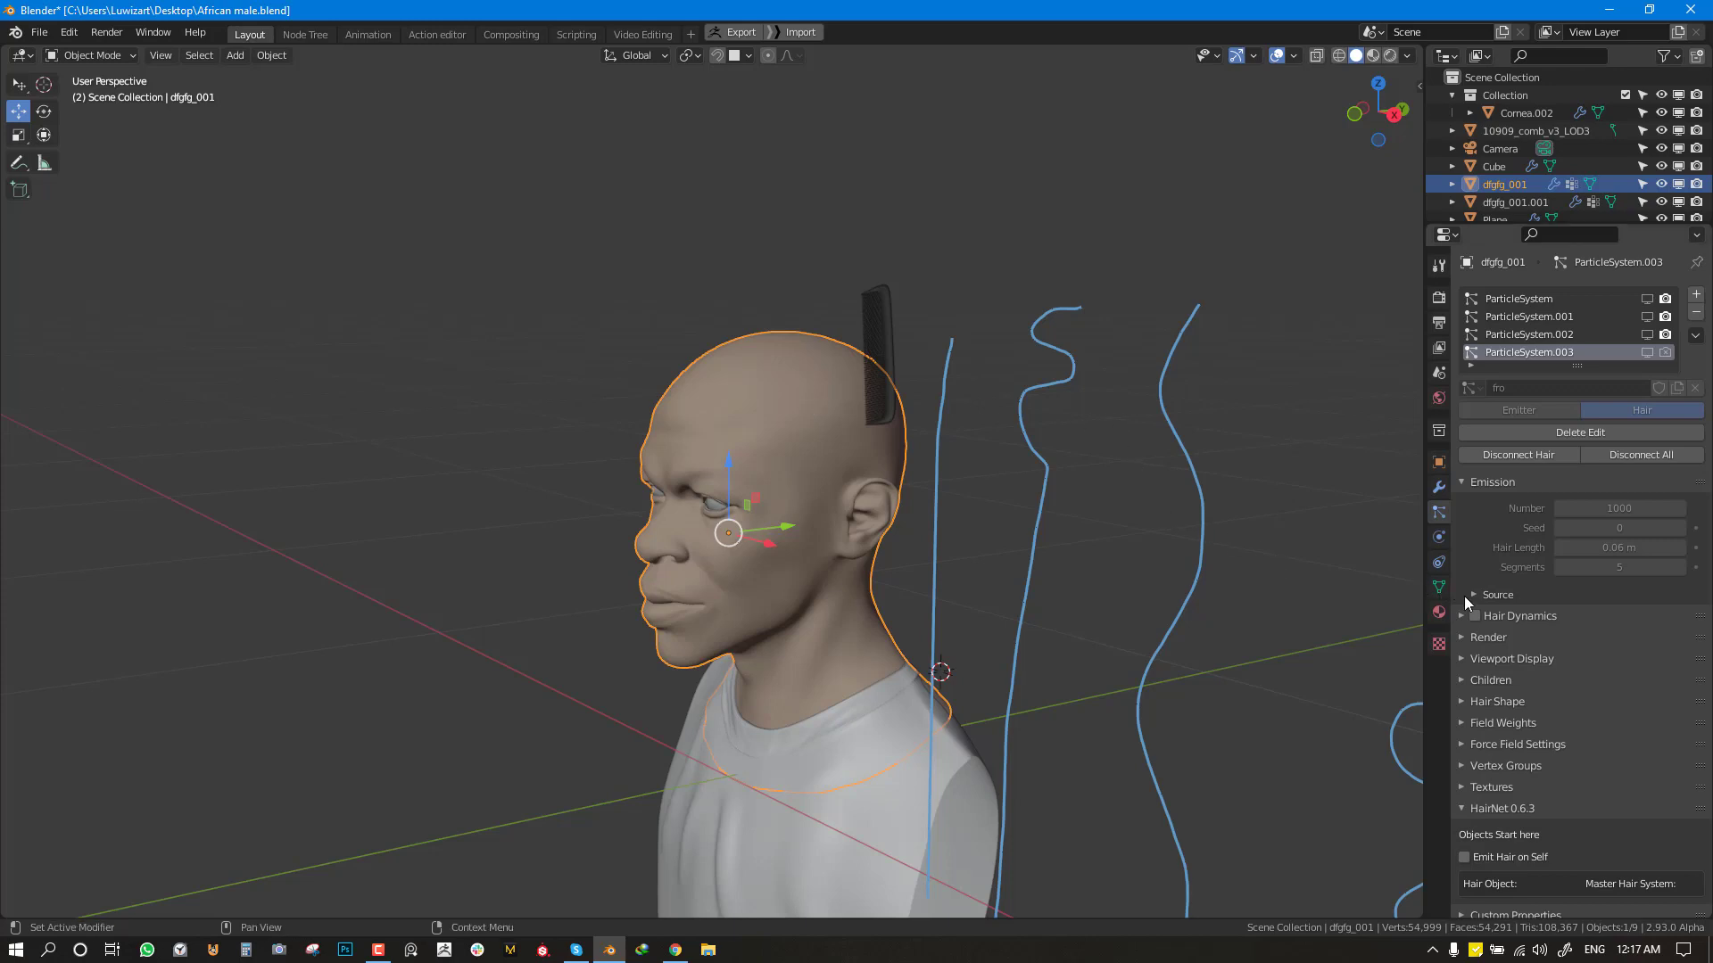
{"action": "left_click", "coordinate": [1438, 586]}
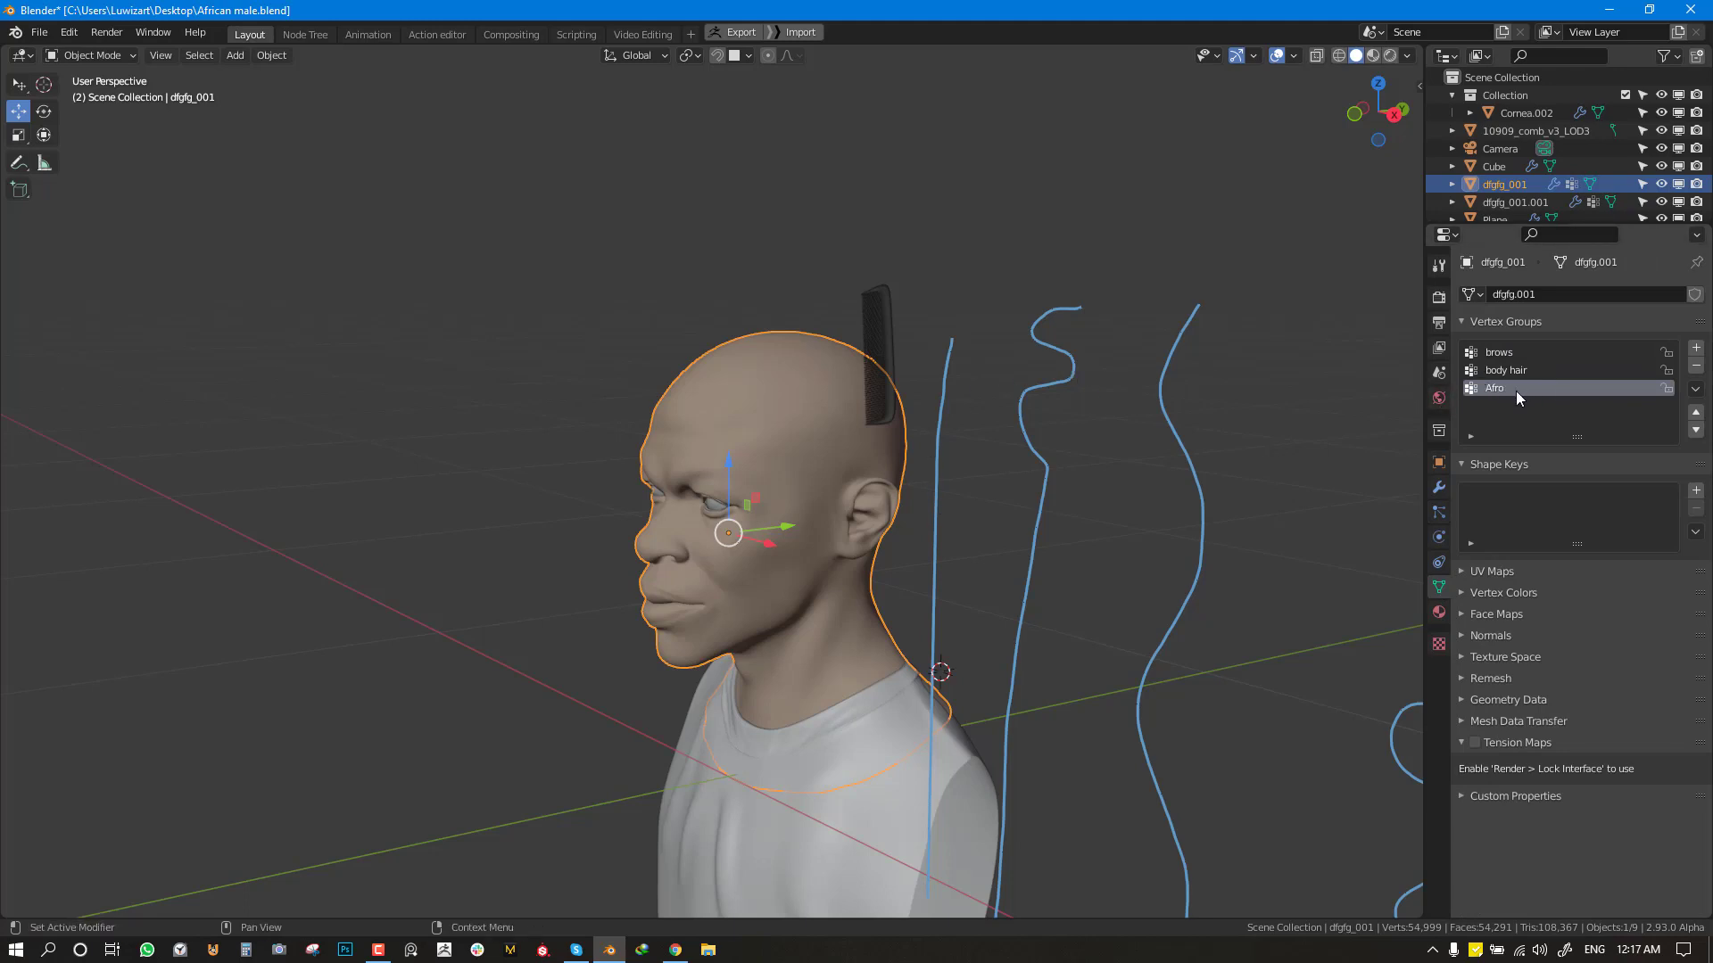
{"action": "left_click", "coordinate": [114, 56]}
Step: Put the bust in Weight Paint mode with a smaller brush radius and brush settings shown
{"action": "left_click", "coordinate": [104, 153]}
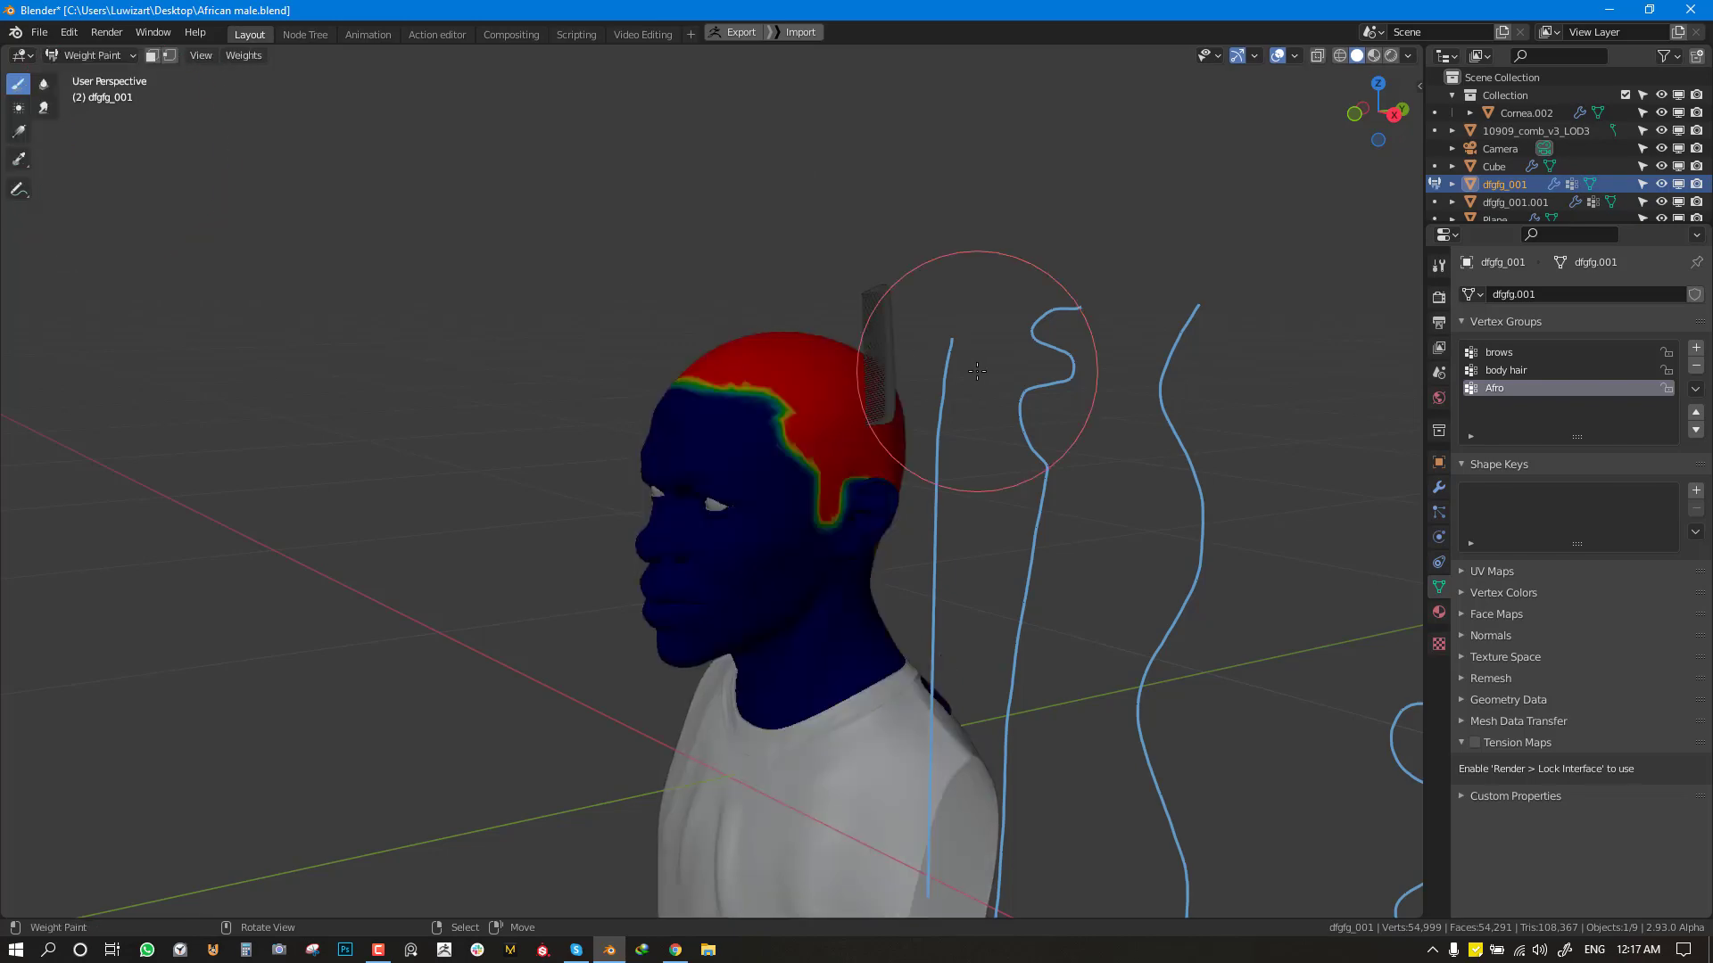
{"action": "mouse_move", "coordinate": [1013, 383]}
{"action": "middle_mouse_down"}
{"action": "mouse_move", "coordinate": [917, 363]}
{"action": "mouse_move", "coordinate": [637, 412]}
{"action": "mouse_move", "coordinate": [891, 401]}
{"action": "mouse_move", "coordinate": [728, 324]}
{"action": "middle_mouse_up"}
{"action": "scroll", "coordinate": [637, 412], "scroll_direction": "up", "scroll_amount": 3}
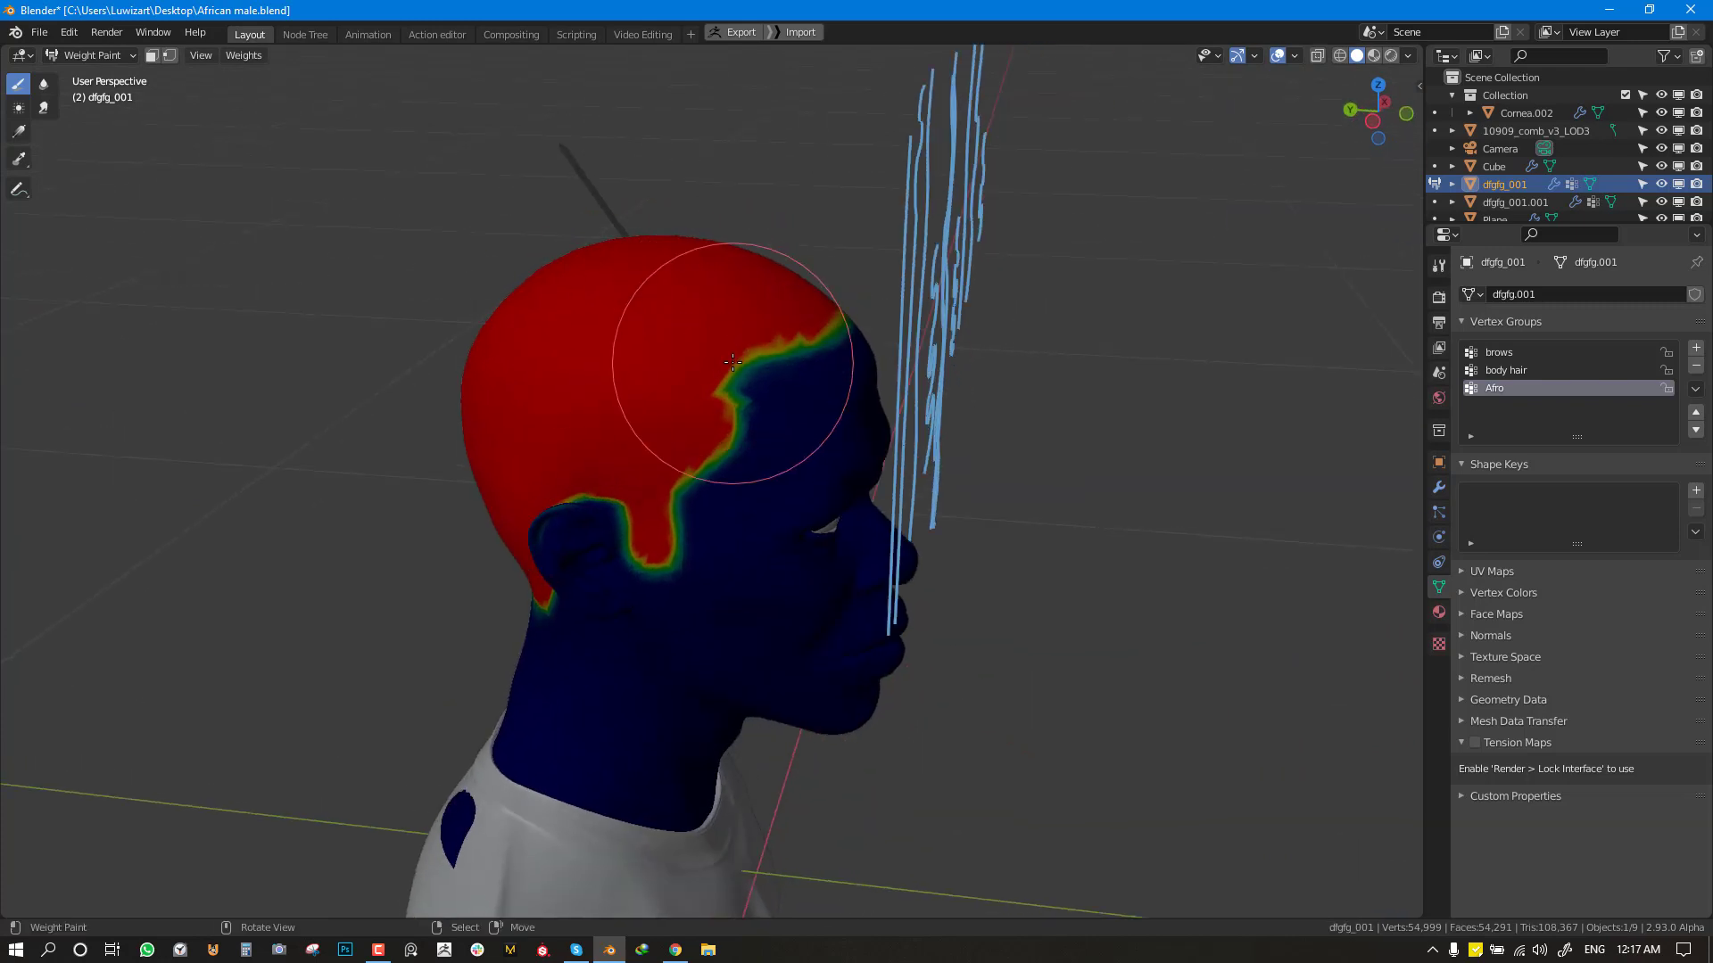
{"action": "key", "text": "f"}
{"action": "left_click", "coordinate": [719, 356]}
{"action": "key", "text": "shift+space"}
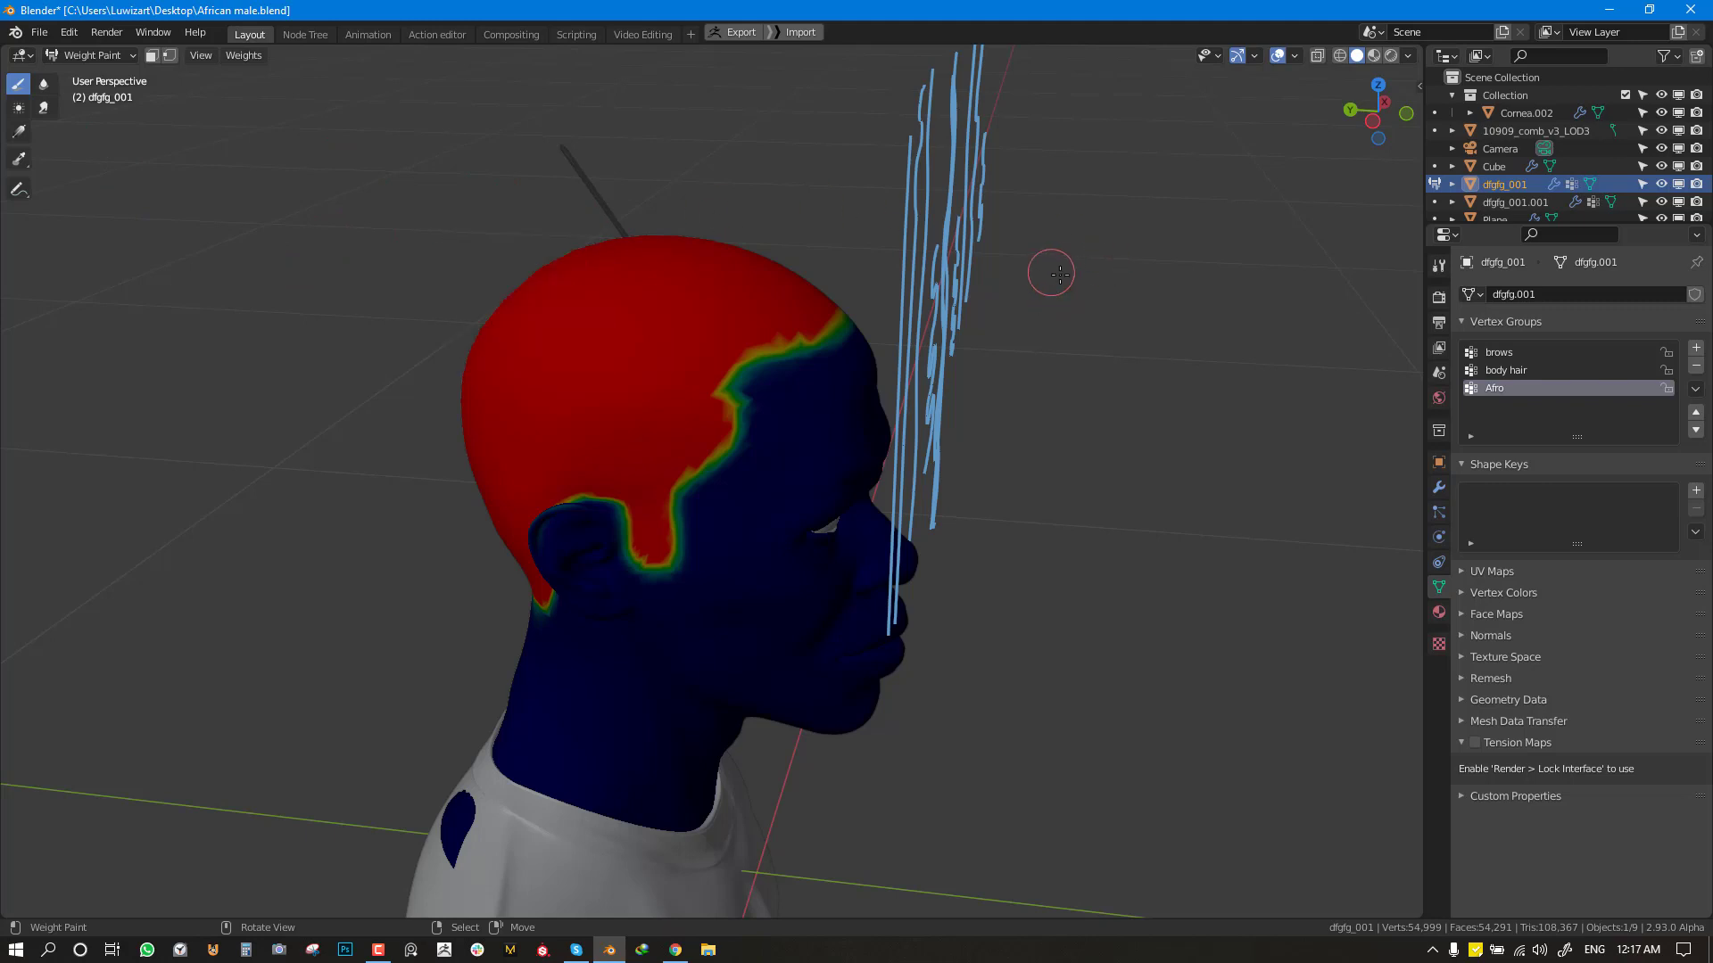
{"action": "key", "text": "n"}
{"action": "left_click", "coordinate": [1414, 126]}
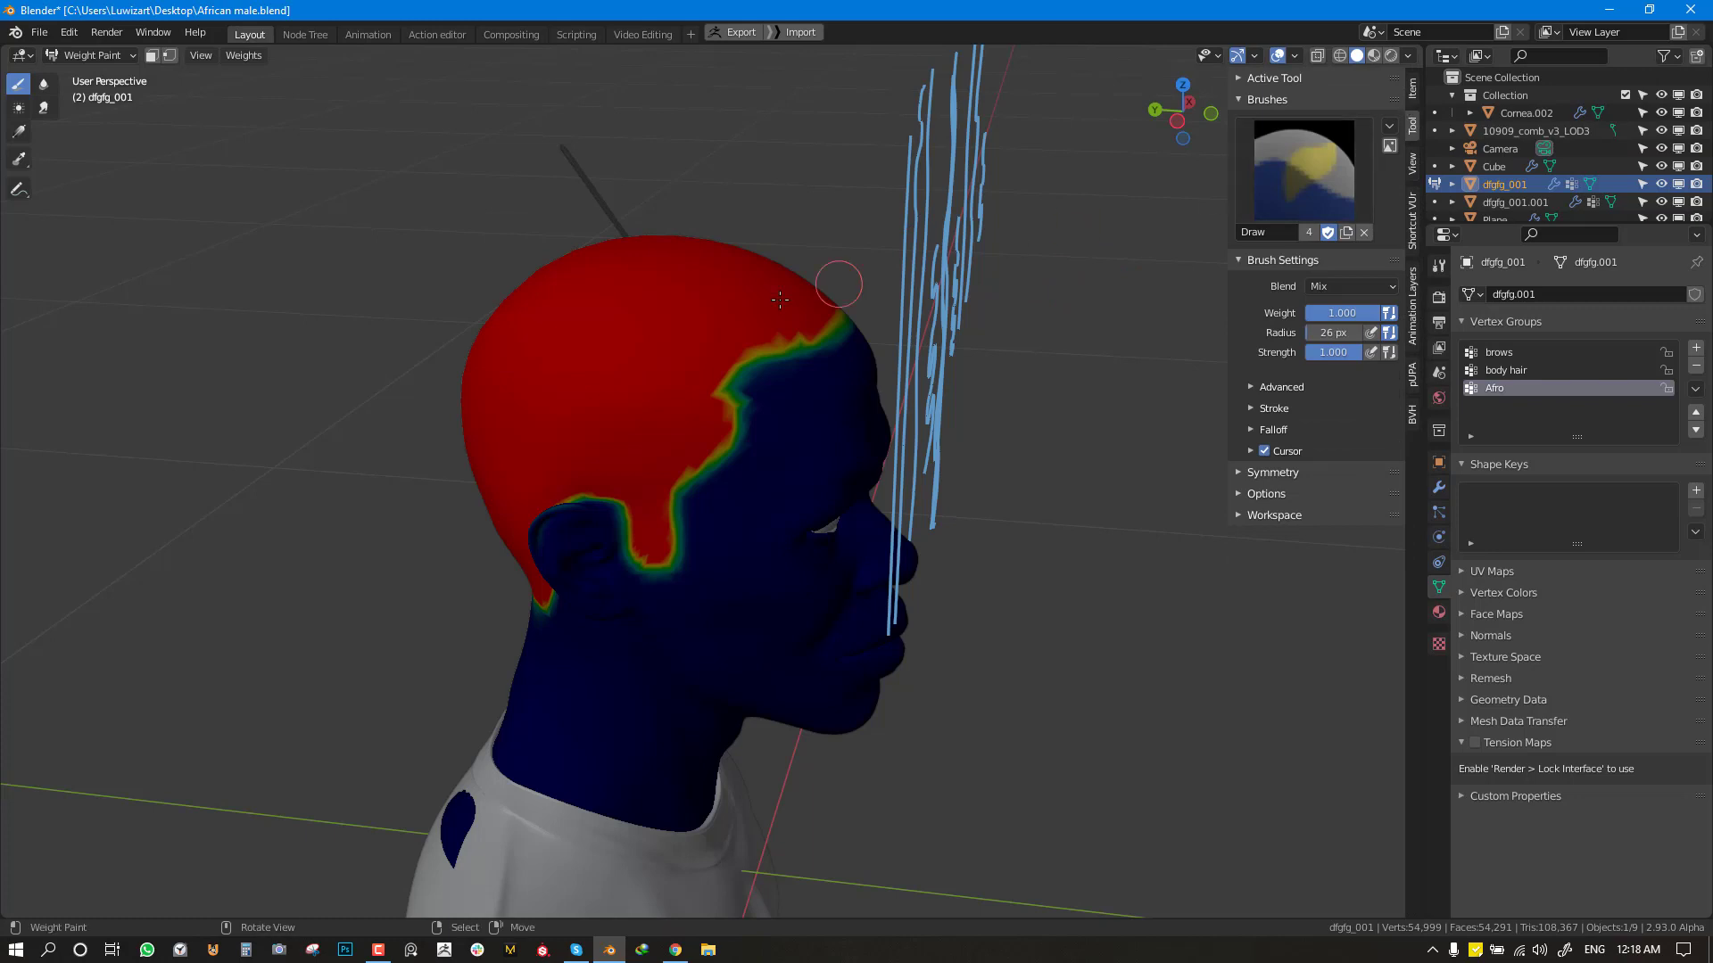
Step: Paint the Afro hairline notch red, undo trial X-mirrored eyebrow strokes, and return to Object Mode
{"action": "middle_click_drag", "start_coordinate": [783, 301], "coordinate": [795, 308]}
{"action": "mouse_move", "coordinate": [795, 308]}
{"action": "left_mouse_down"}
{"action": "mouse_move", "coordinate": [816, 352]}
{"action": "mouse_move", "coordinate": [695, 411]}
{"action": "mouse_move", "coordinate": [767, 361]}
{"action": "left_mouse_up"}
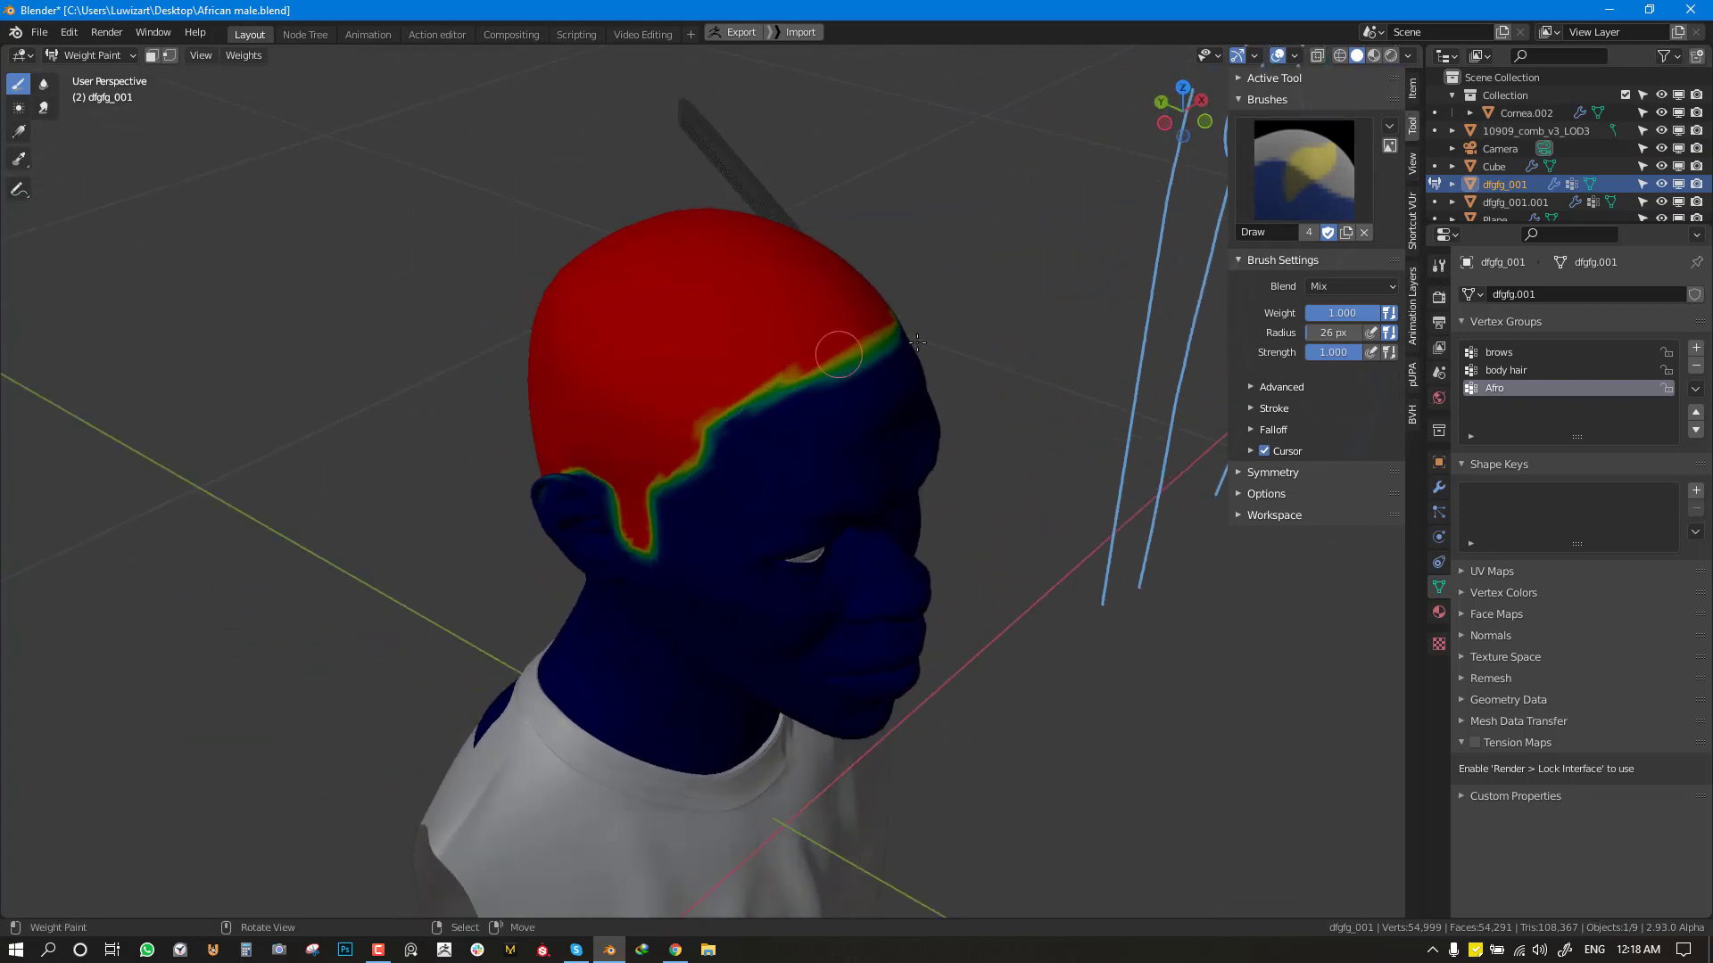
{"action": "middle_click_drag", "start_coordinate": [919, 343], "coordinate": [757, 371]}
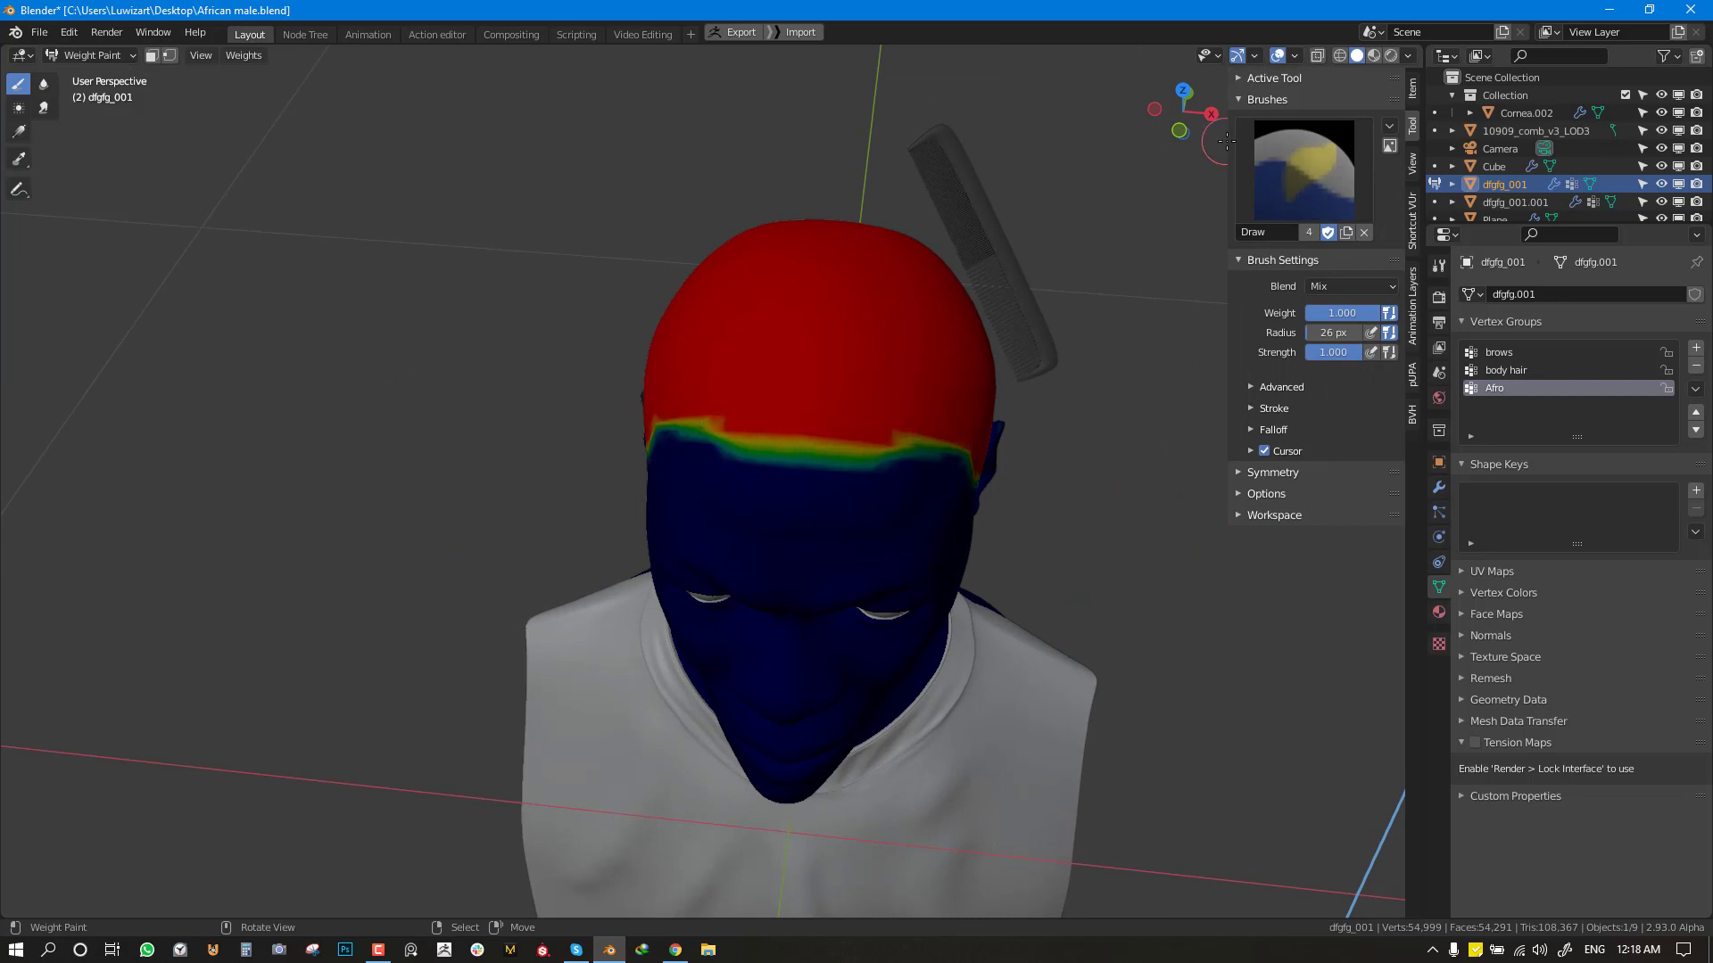
{"action": "left_click", "coordinate": [1287, 474]}
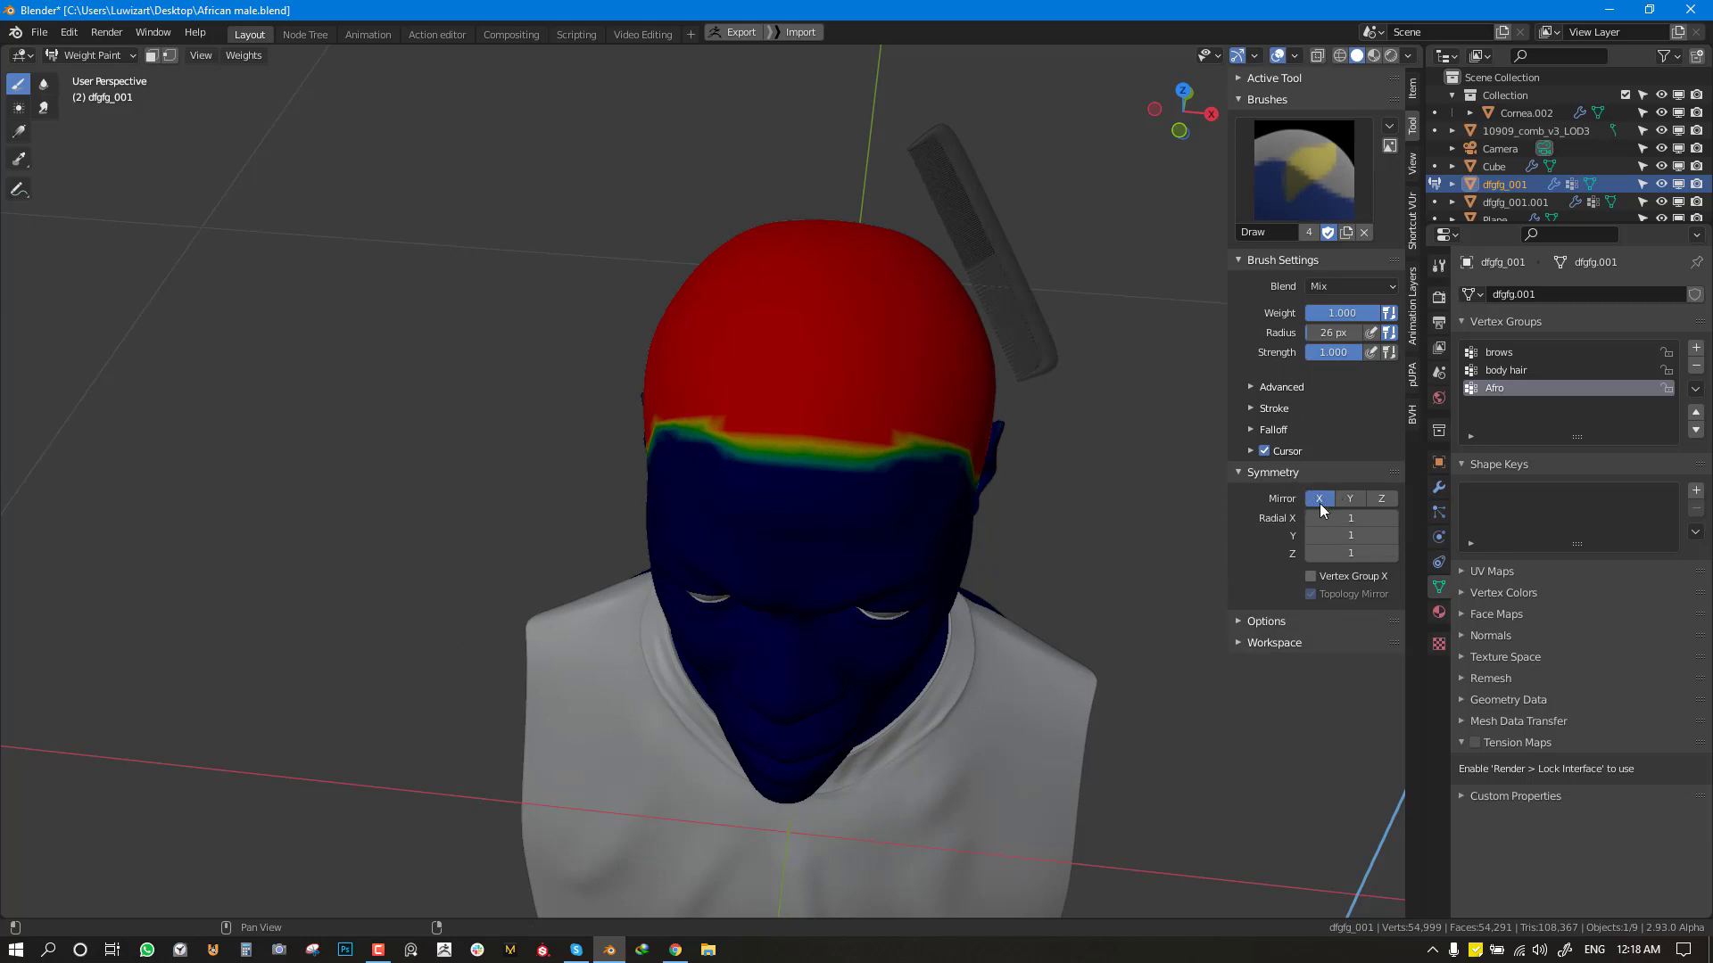
{"action": "left_click_drag", "start_coordinate": [864, 492], "coordinate": [941, 497]}
{"action": "middle_click_drag", "start_coordinate": [859, 522], "coordinate": [919, 500]}
{"action": "key", "text": "ctrl+z"}
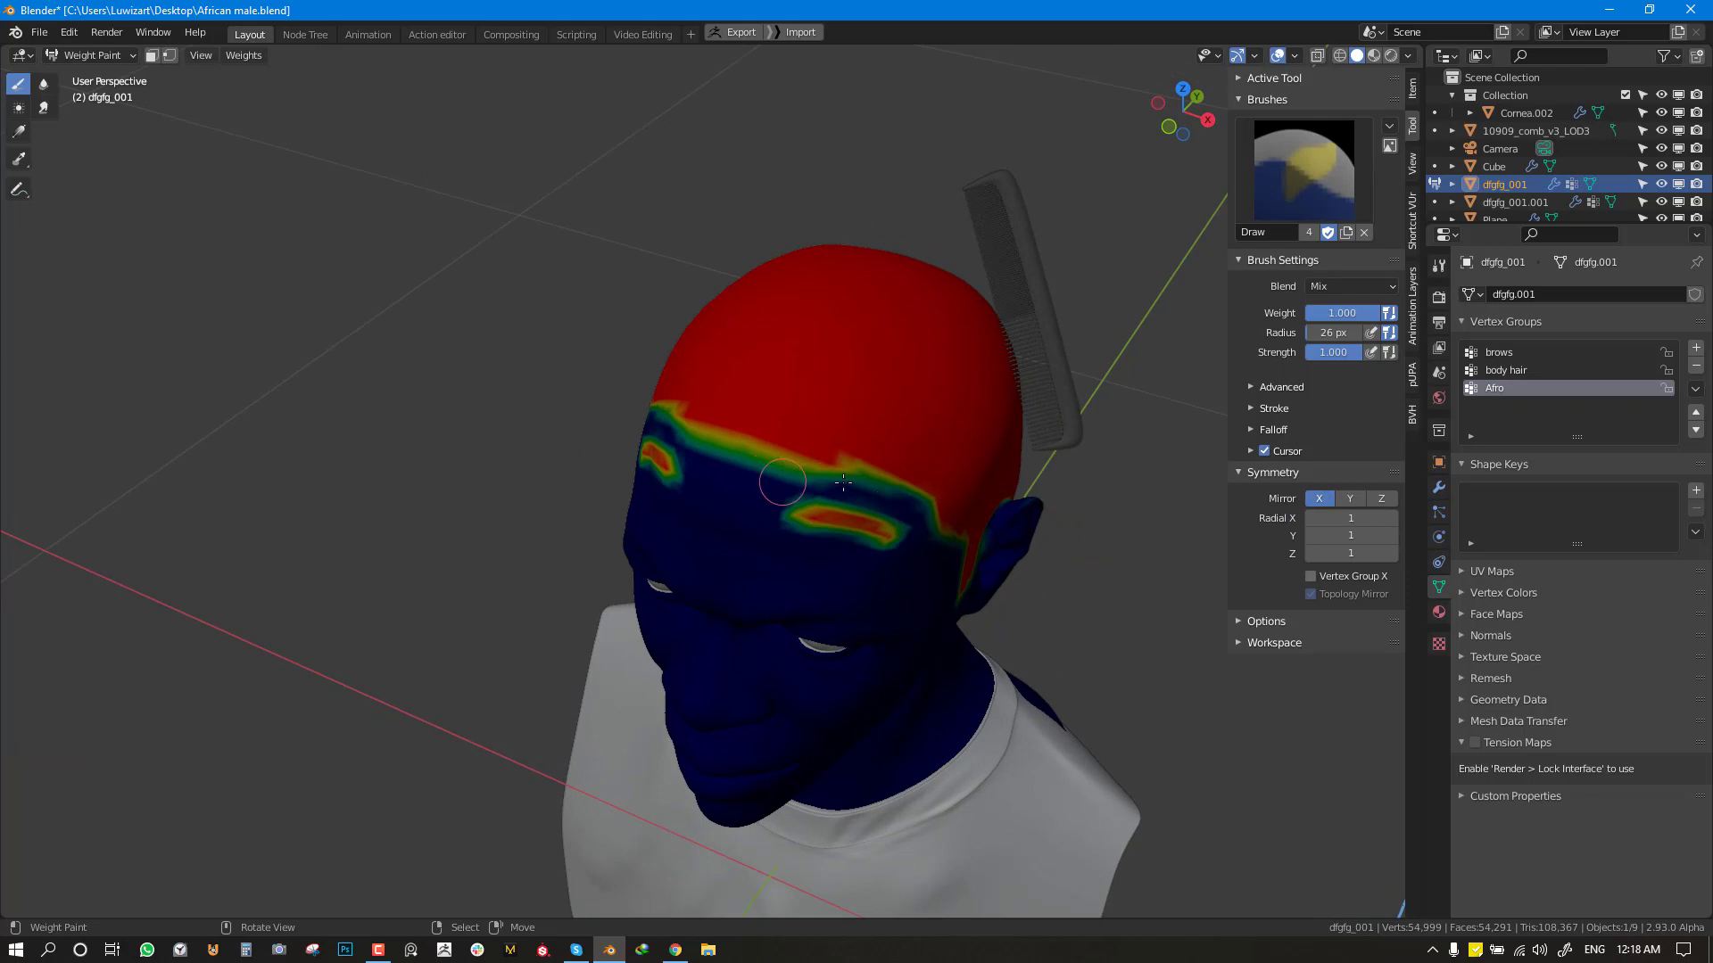
{"action": "key", "text": "ctrl+Tab"}
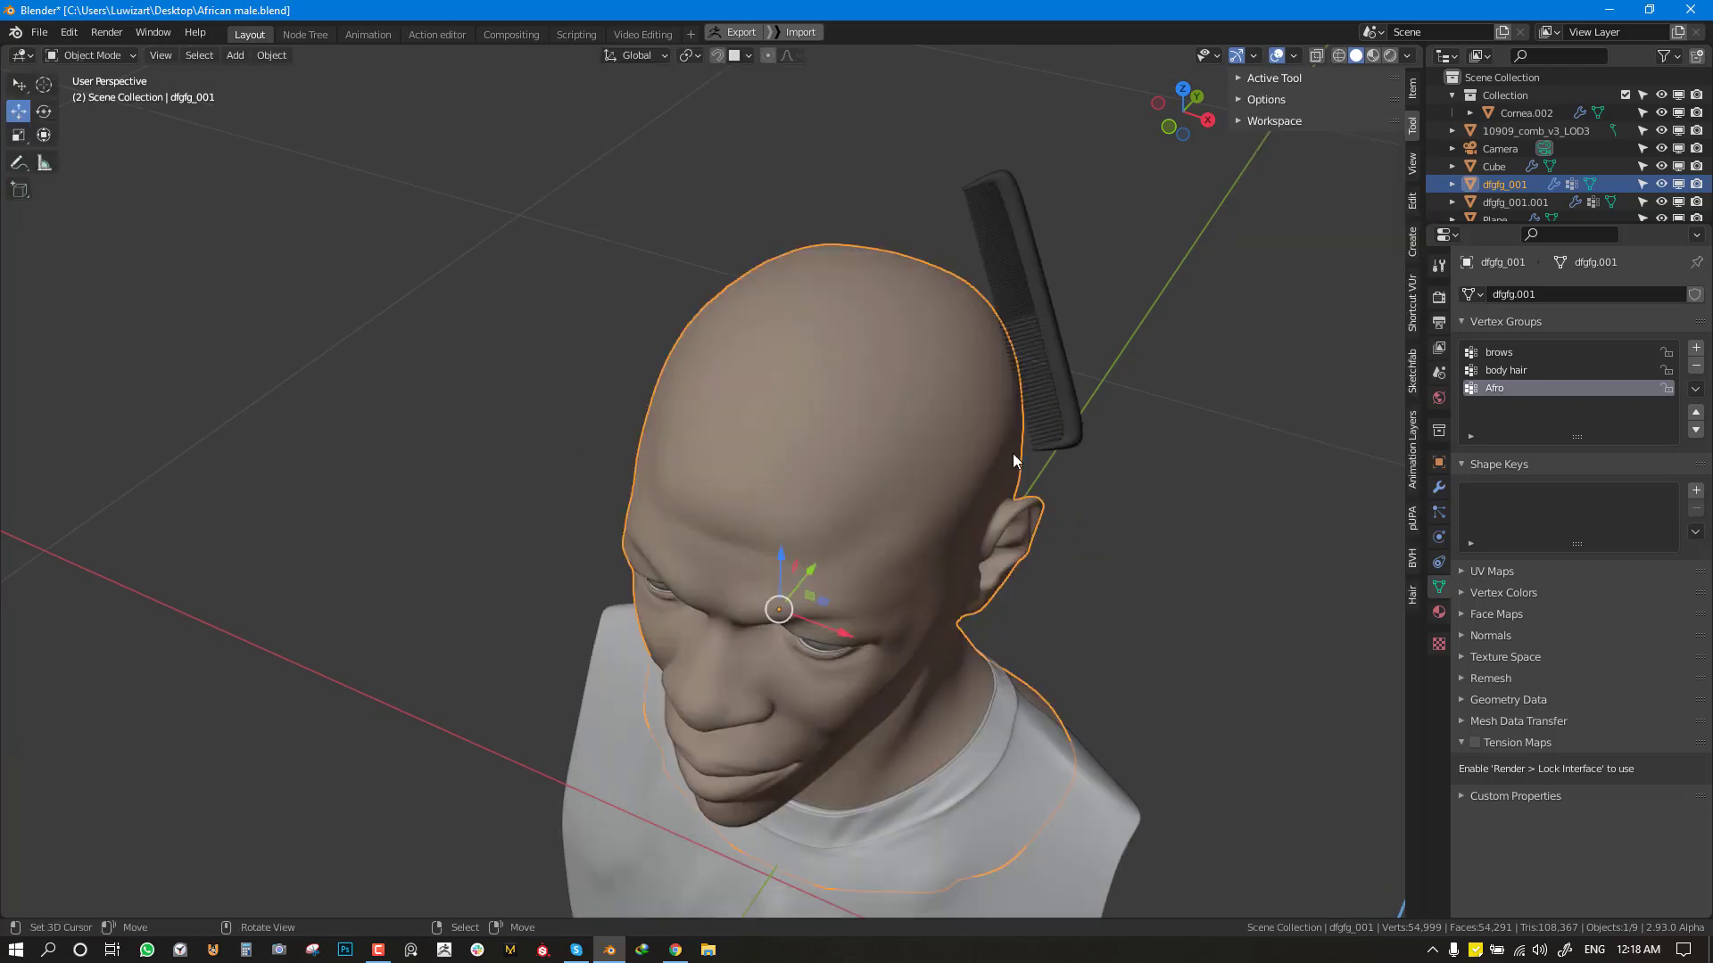
Step: Add ParticleSystem.004 to the bust and change its type from Emitter to Hair
{"action": "left_click", "coordinate": [1439, 512]}
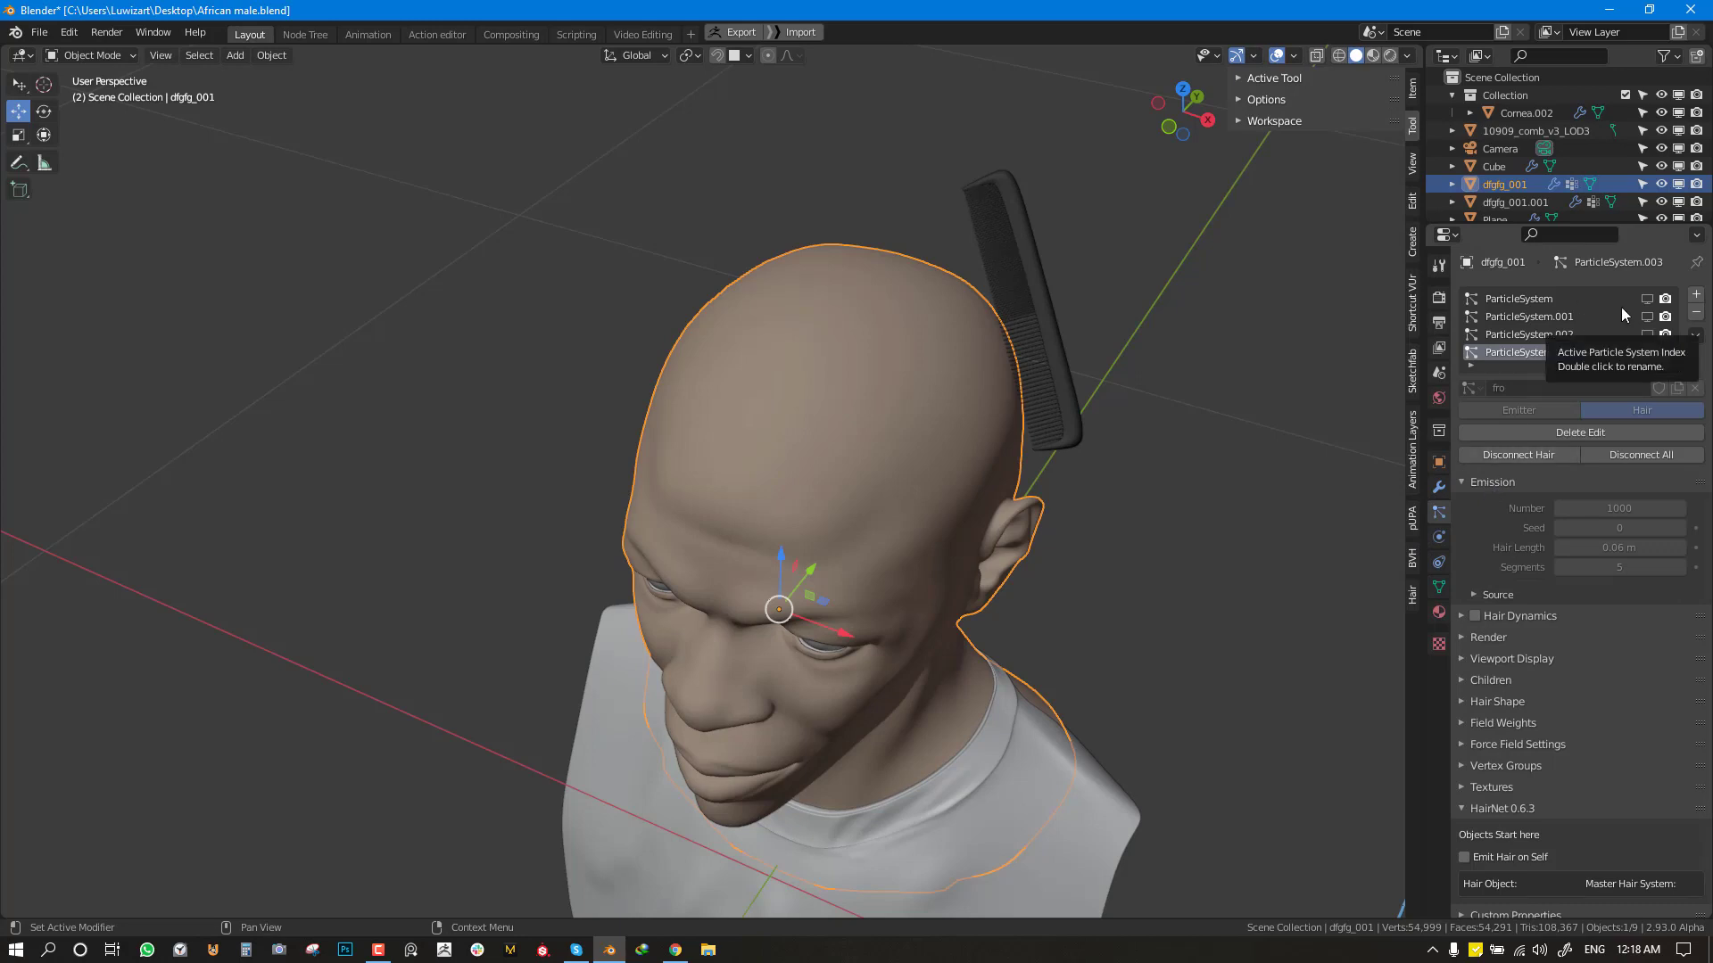
{"action": "left_click", "coordinate": [1696, 295]}
{"action": "middle_click_drag", "start_coordinate": [951, 528], "coordinate": [934, 505], "text": "shift"}
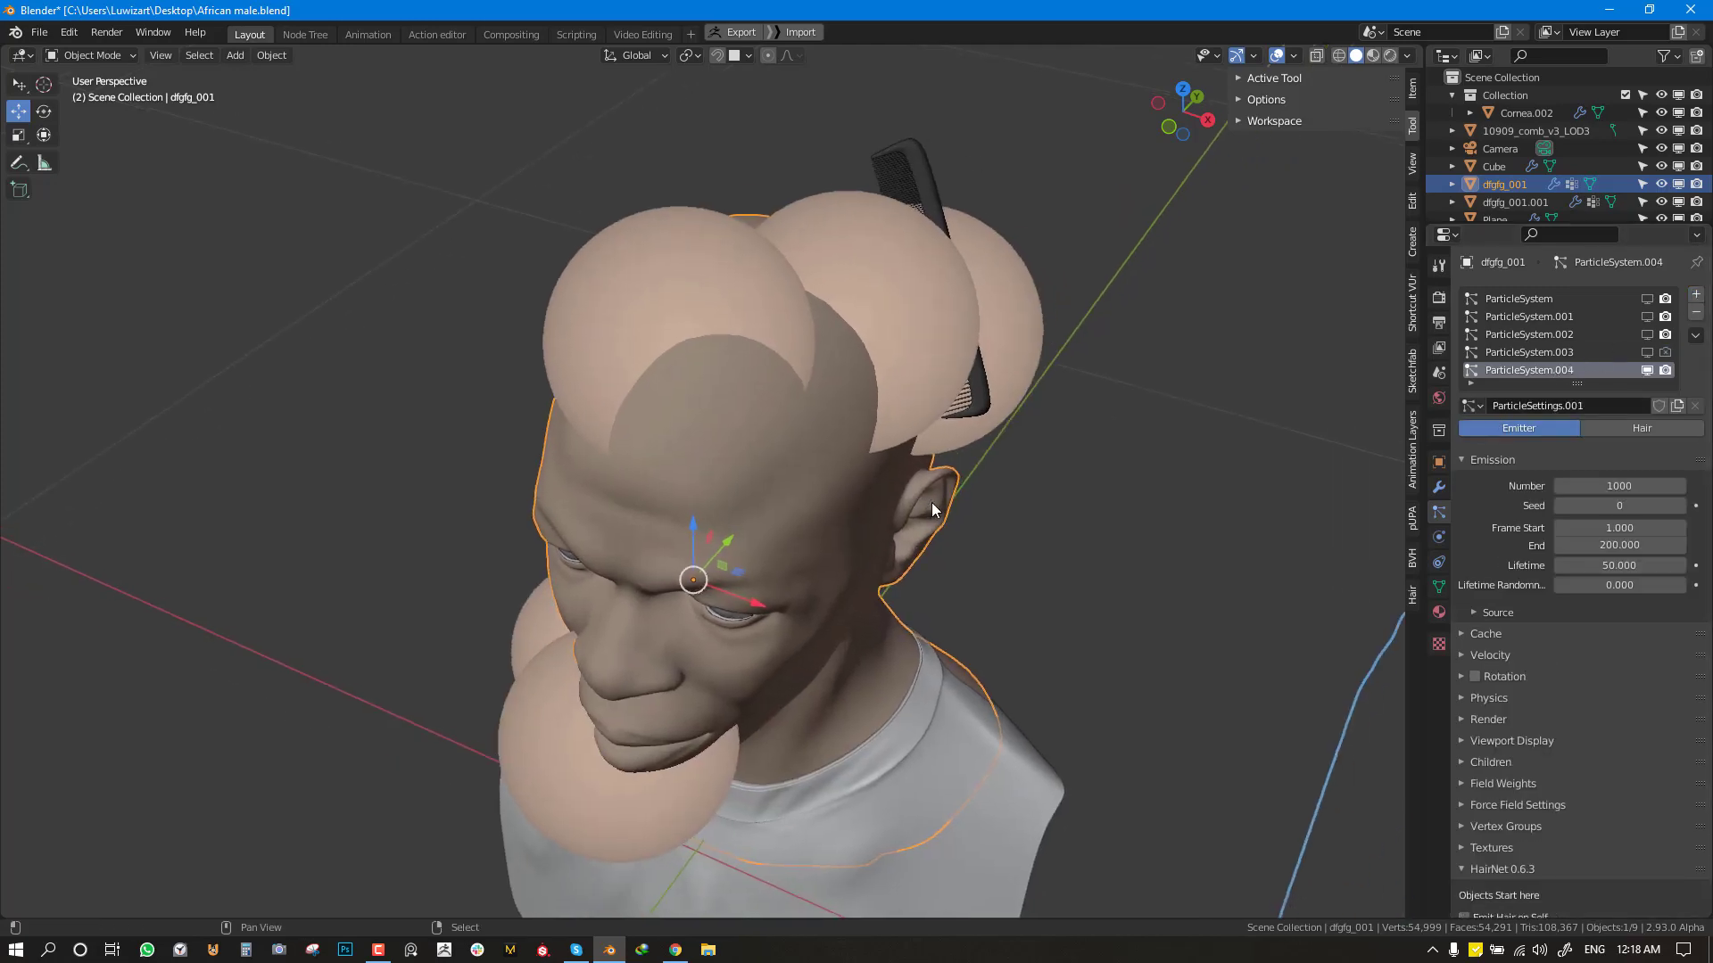
{"action": "left_click", "coordinate": [1646, 430]}
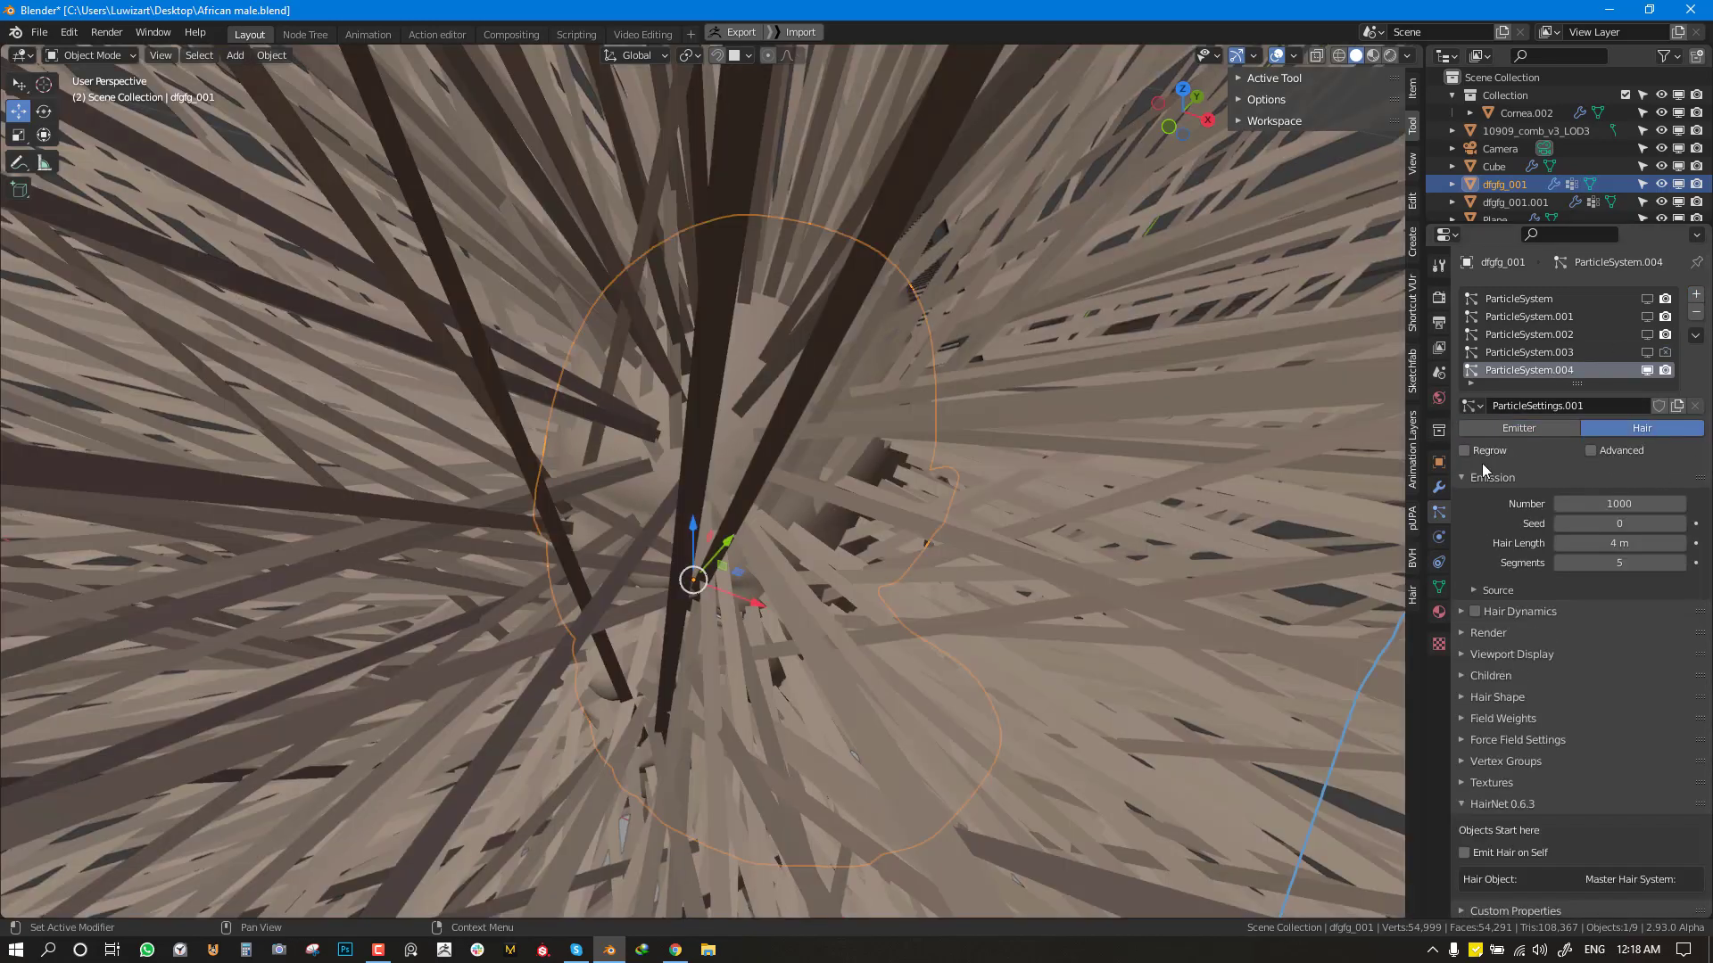
{"action": "scroll", "coordinate": [935, 553], "scroll_direction": "down", "scroll_amount": 2}
{"action": "scroll", "coordinate": [978, 401], "scroll_direction": "down", "scroll_amount": 2}
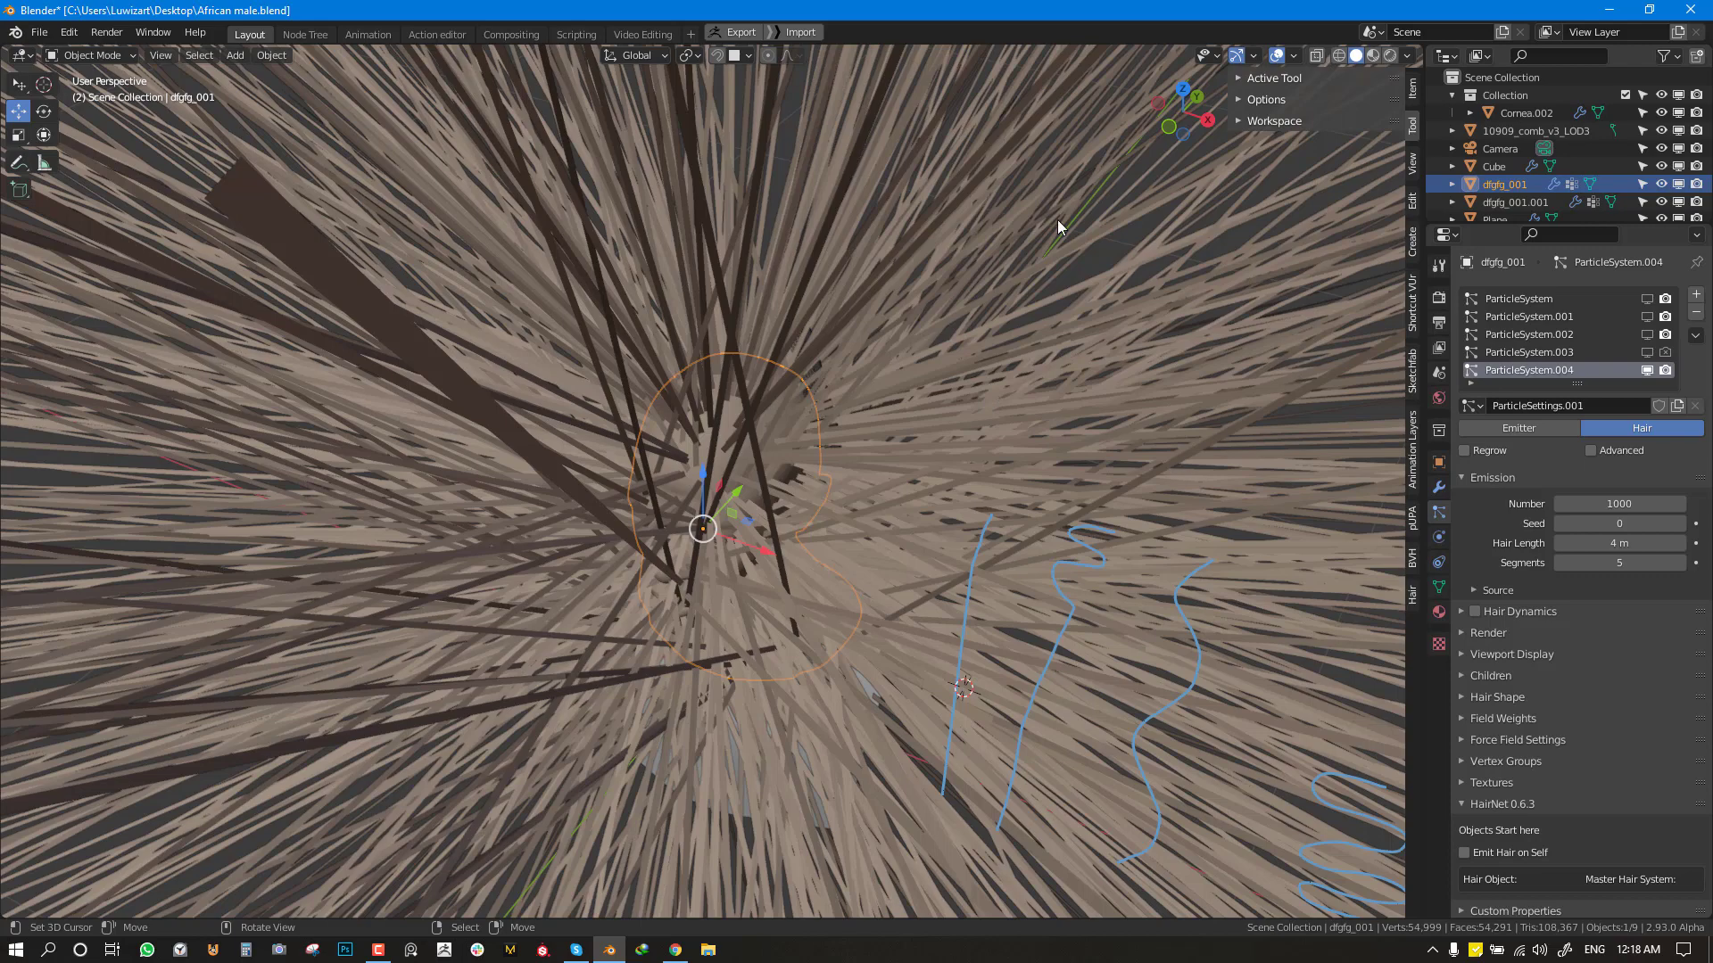
{"action": "scroll", "coordinate": [1107, 350], "scroll_direction": "down", "scroll_amount": 3}
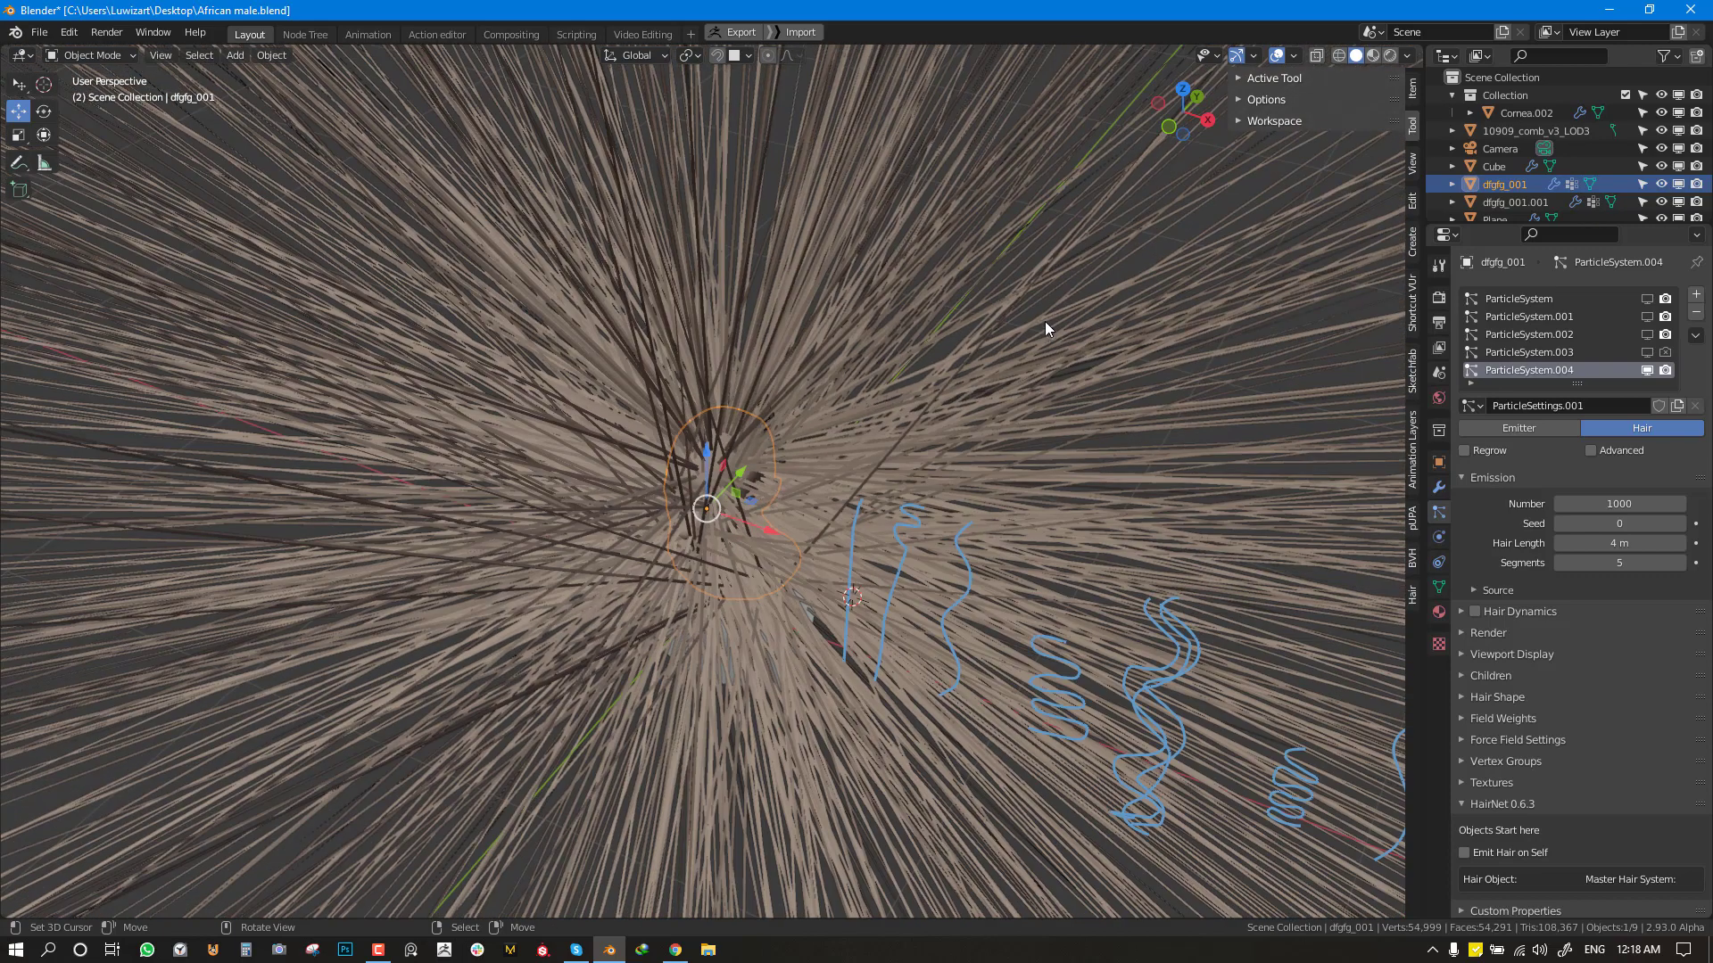
Step: Expand the Hair render settings and switch the render engine to Eevee
{"action": "key", "text": "x"}
{"action": "left_click", "coordinate": [1438, 296]}
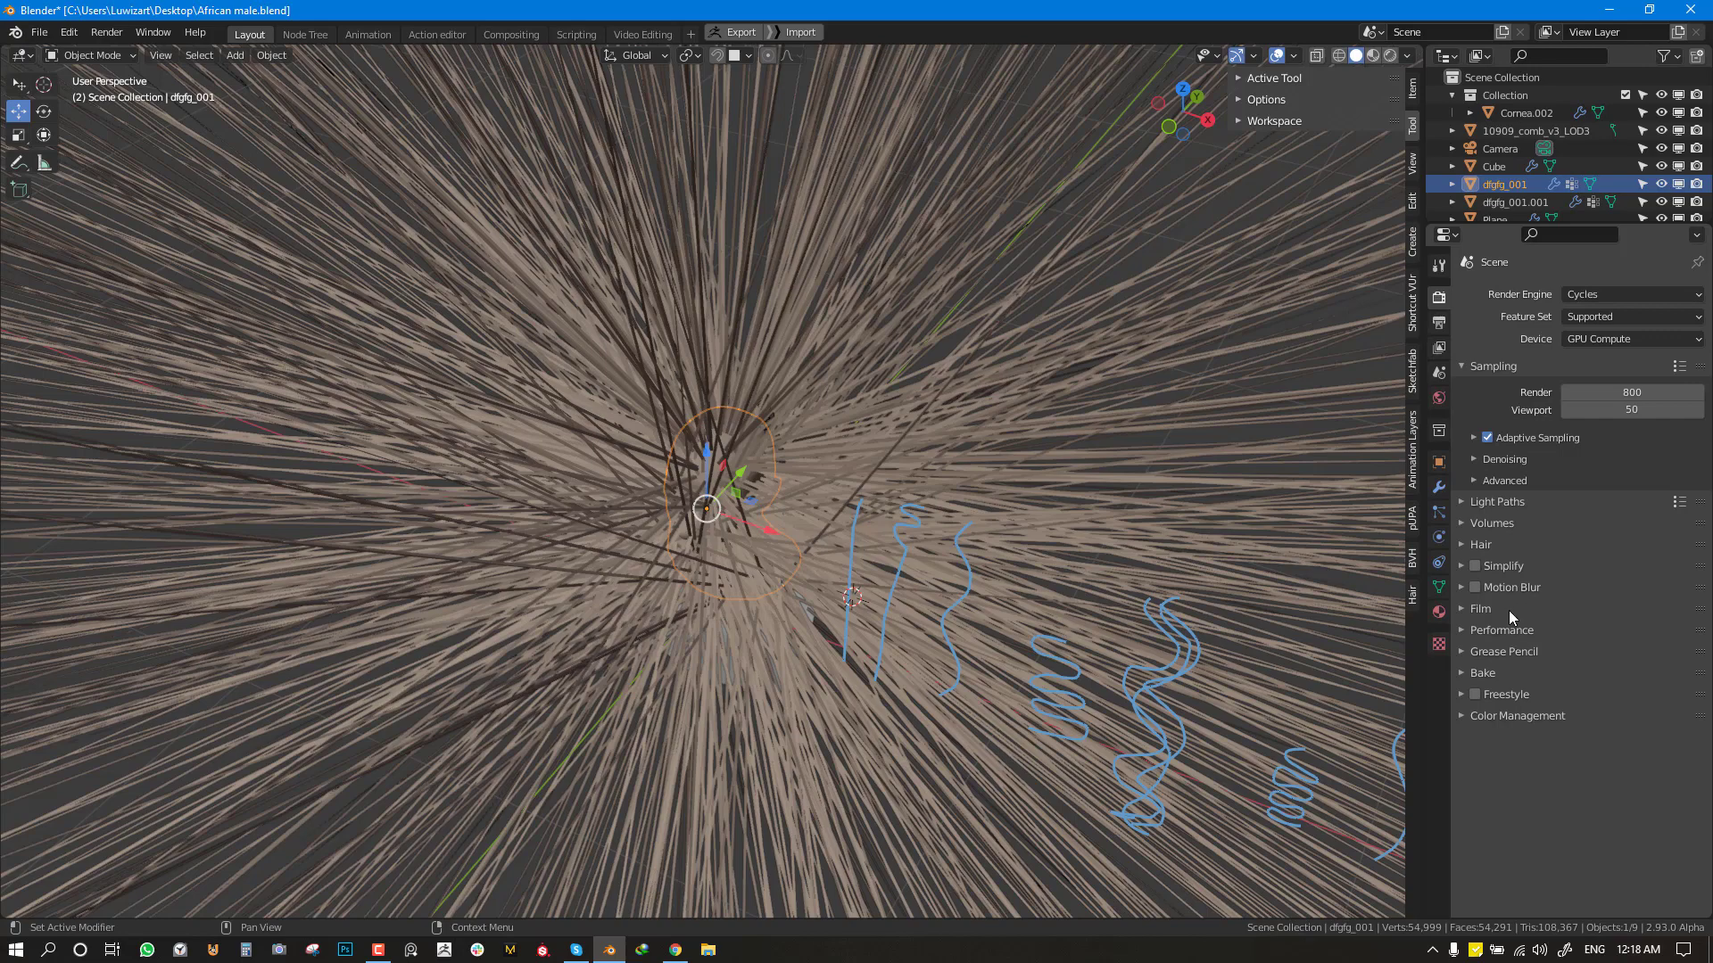
{"action": "left_click", "coordinate": [1474, 544]}
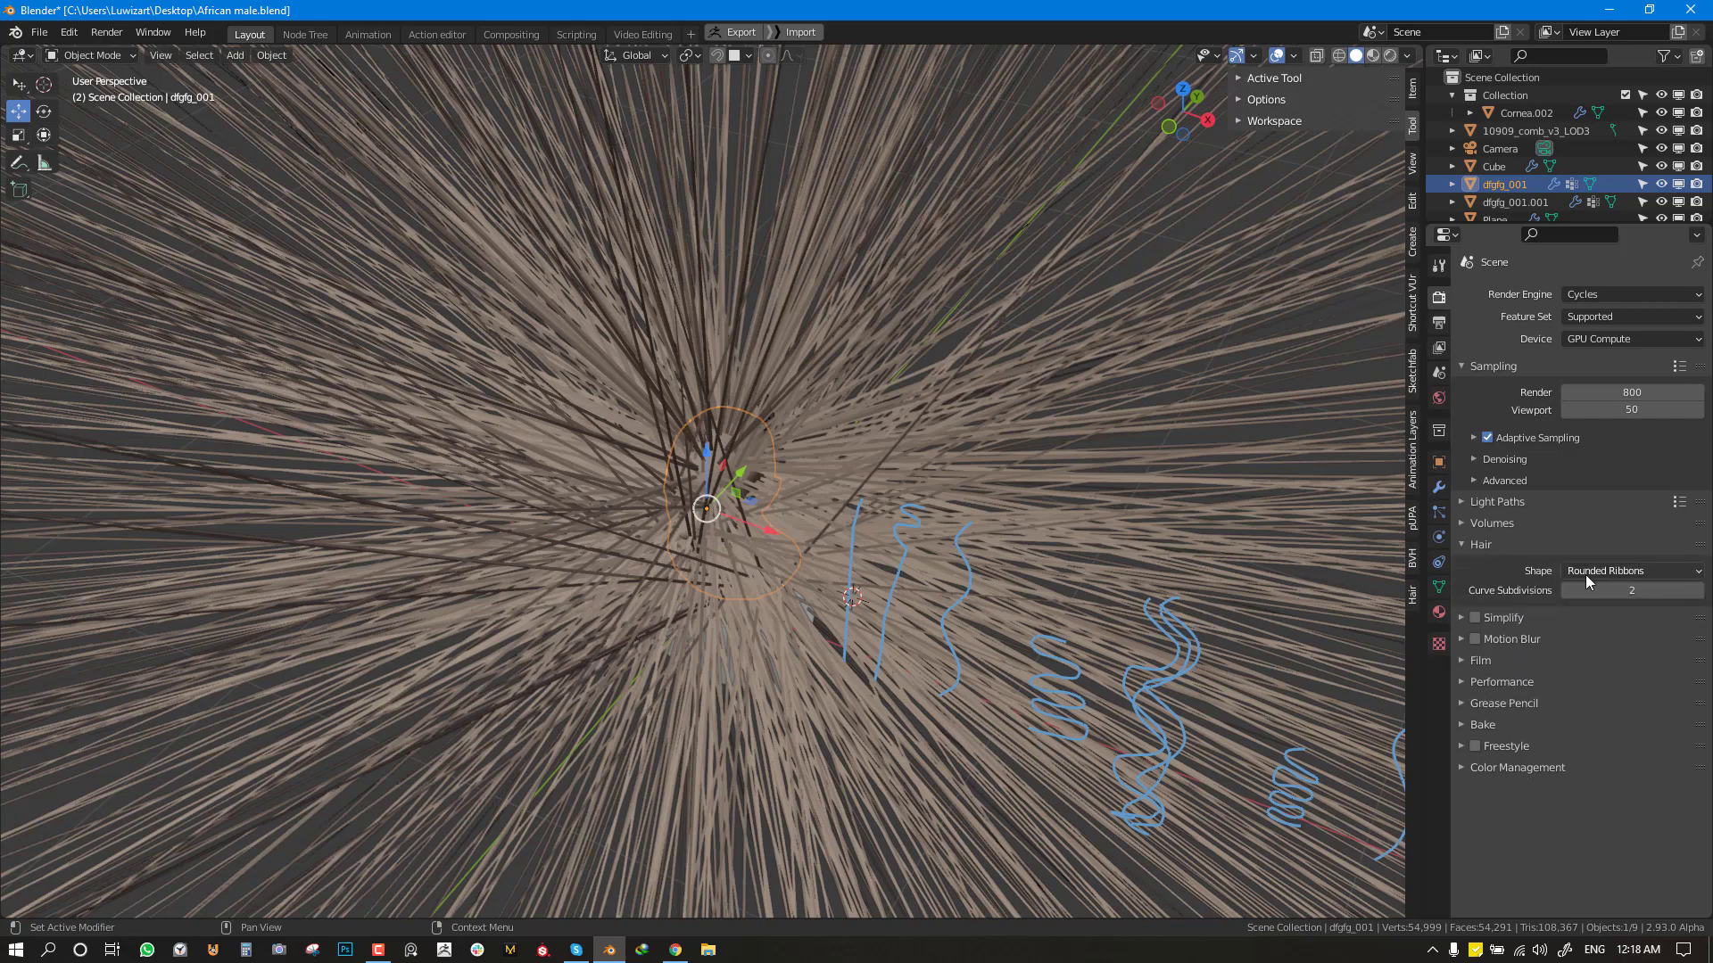
{"action": "left_click", "coordinate": [1608, 571]}
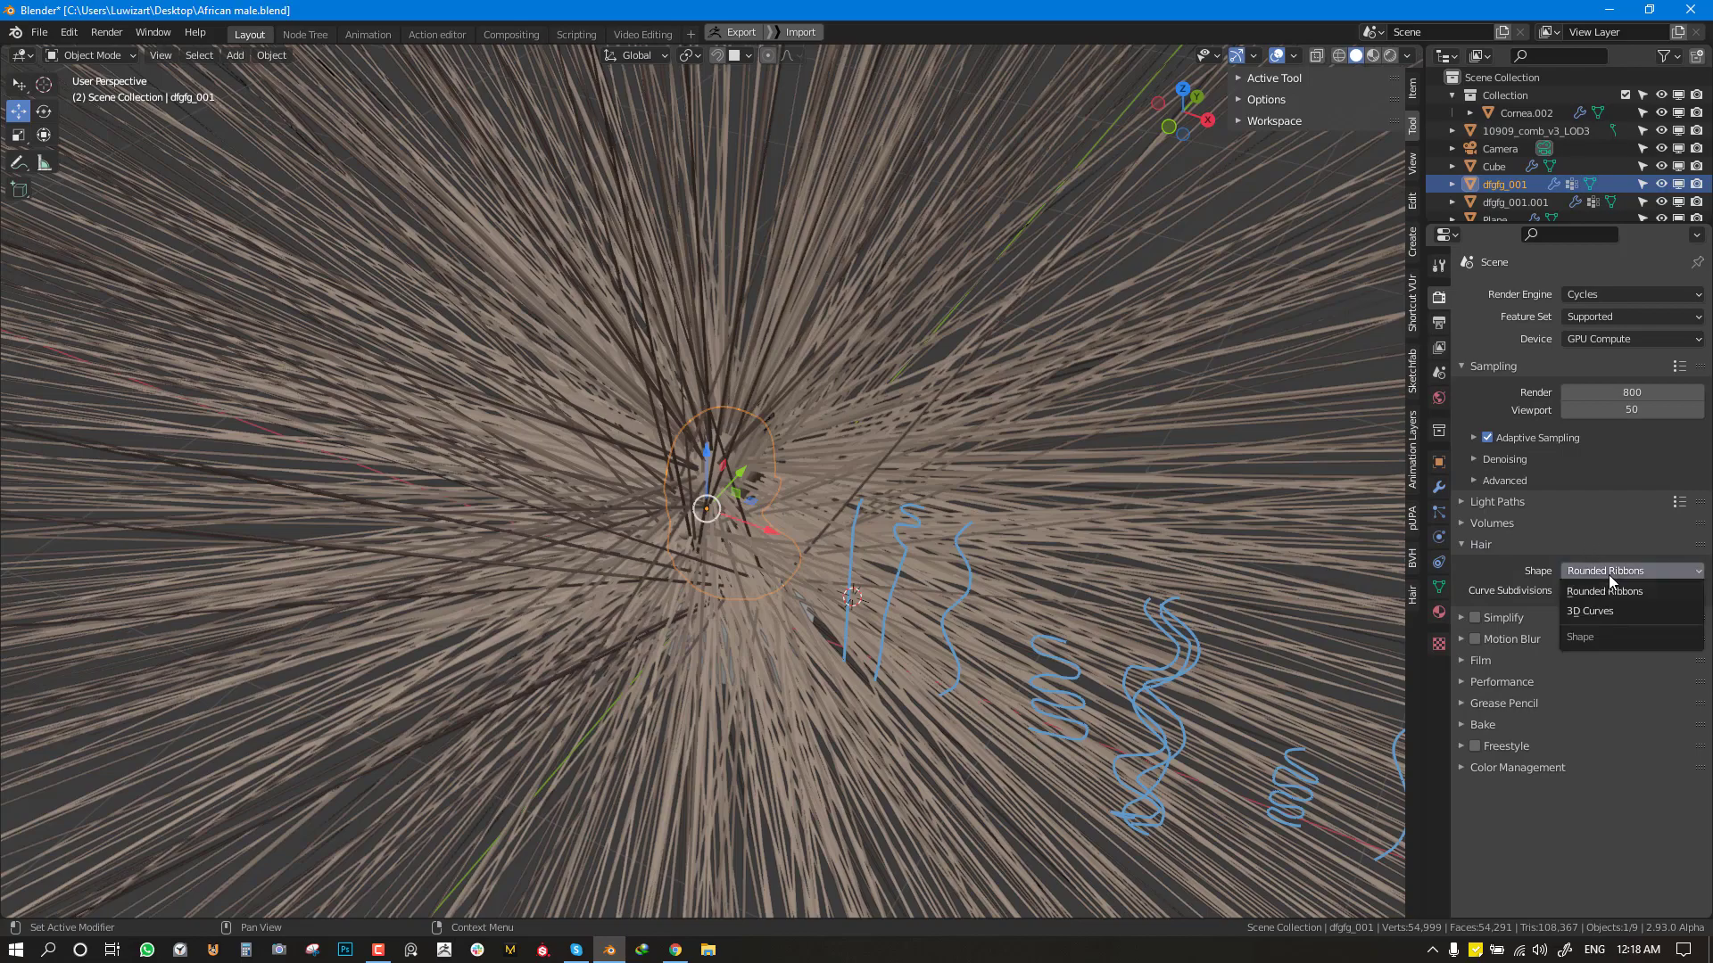
{"action": "left_click", "coordinate": [1593, 290]}
{"action": "left_click", "coordinate": [1597, 314]}
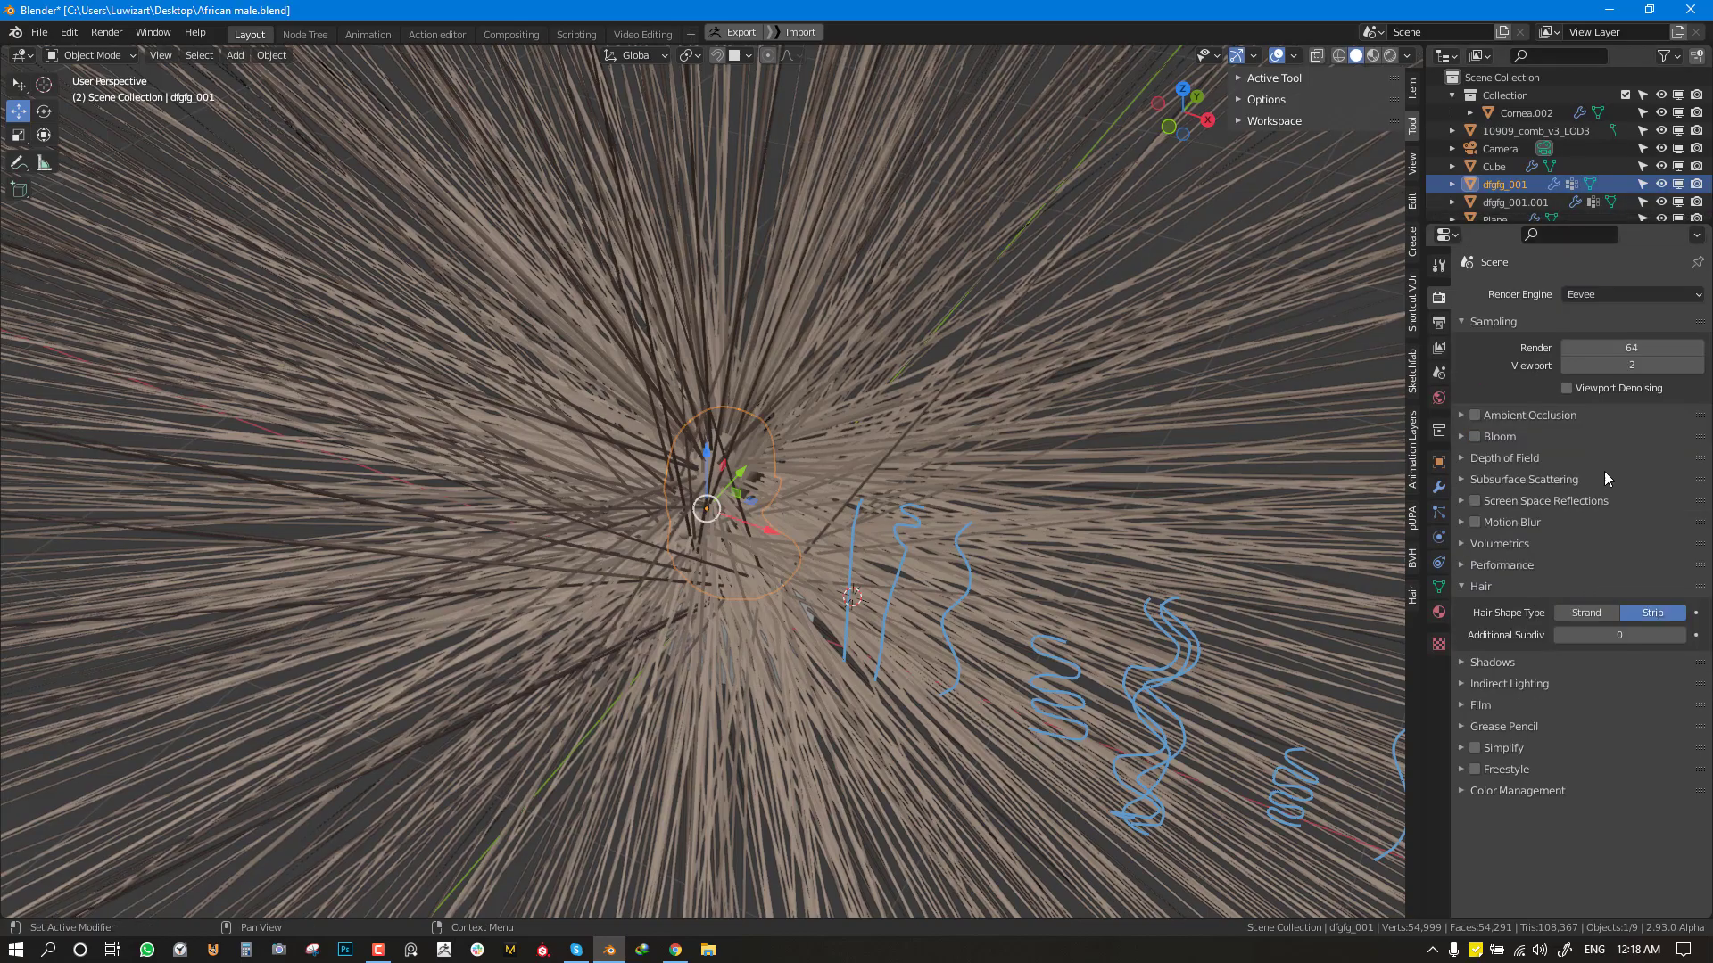
Step: Set Eevee's hair shape to Strand, switch back to Cycles, and return to particle settings
{"action": "left_click", "coordinate": [1597, 612]}
{"action": "left_click", "coordinate": [1647, 612]}
{"action": "left_click", "coordinate": [1594, 613]}
{"action": "left_click", "coordinate": [1639, 614]}
{"action": "left_click", "coordinate": [1614, 614]}
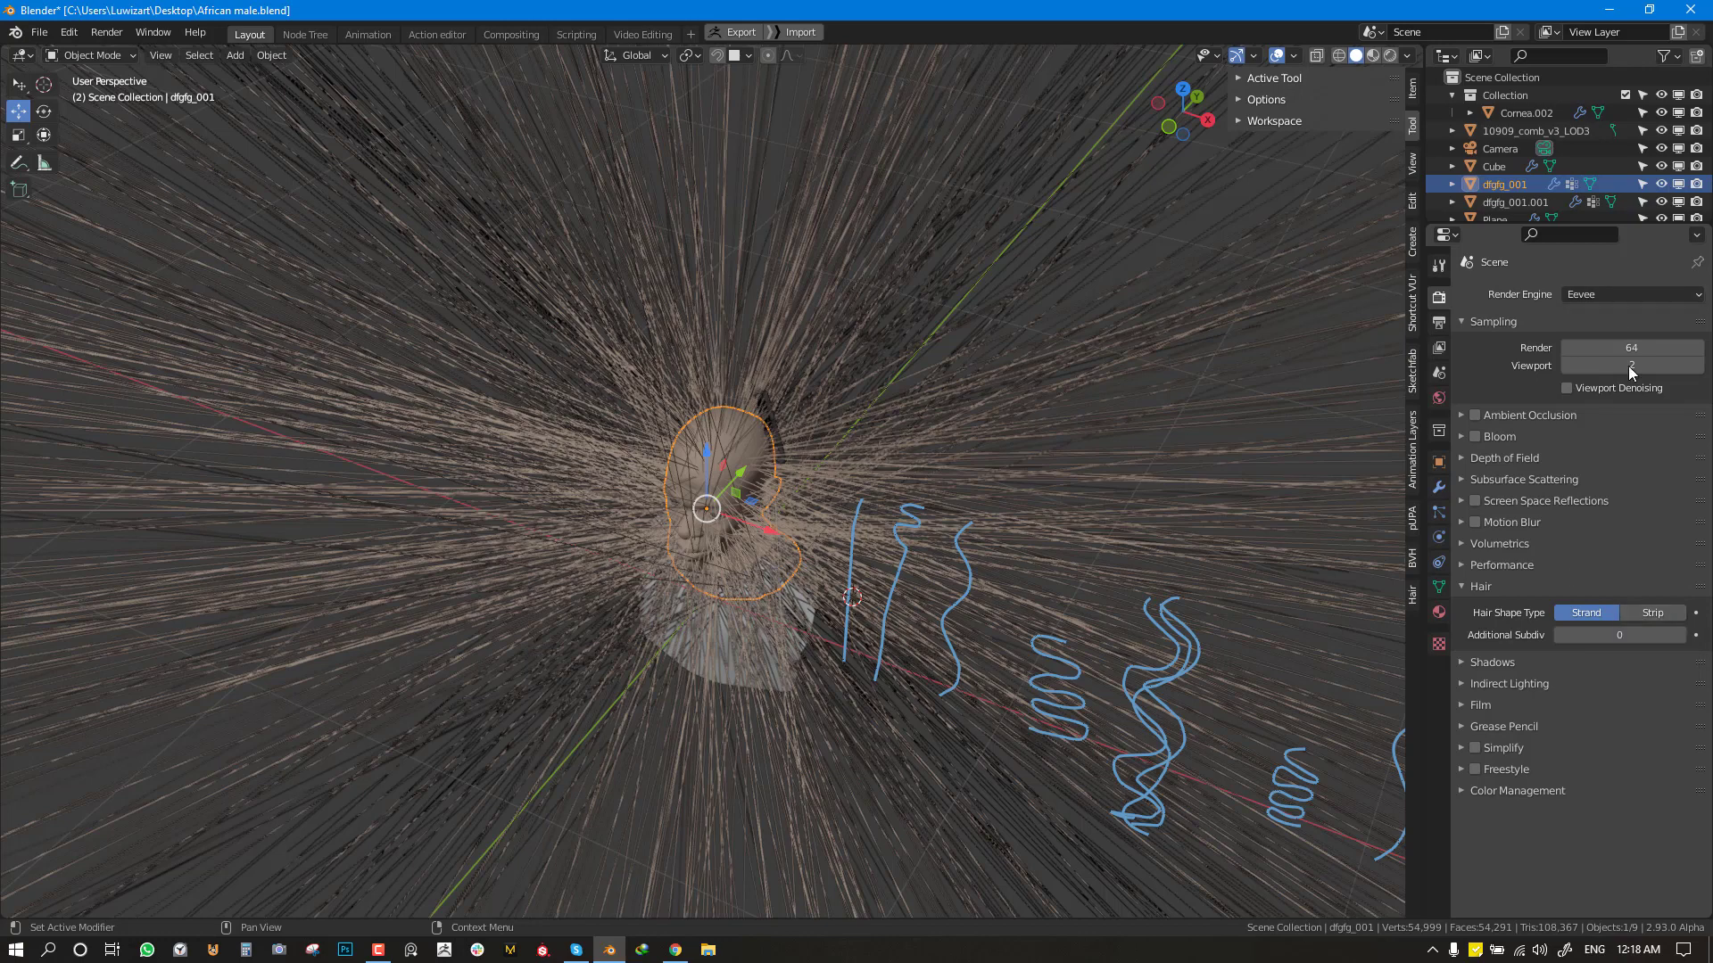
{"action": "left_click", "coordinate": [1620, 294]}
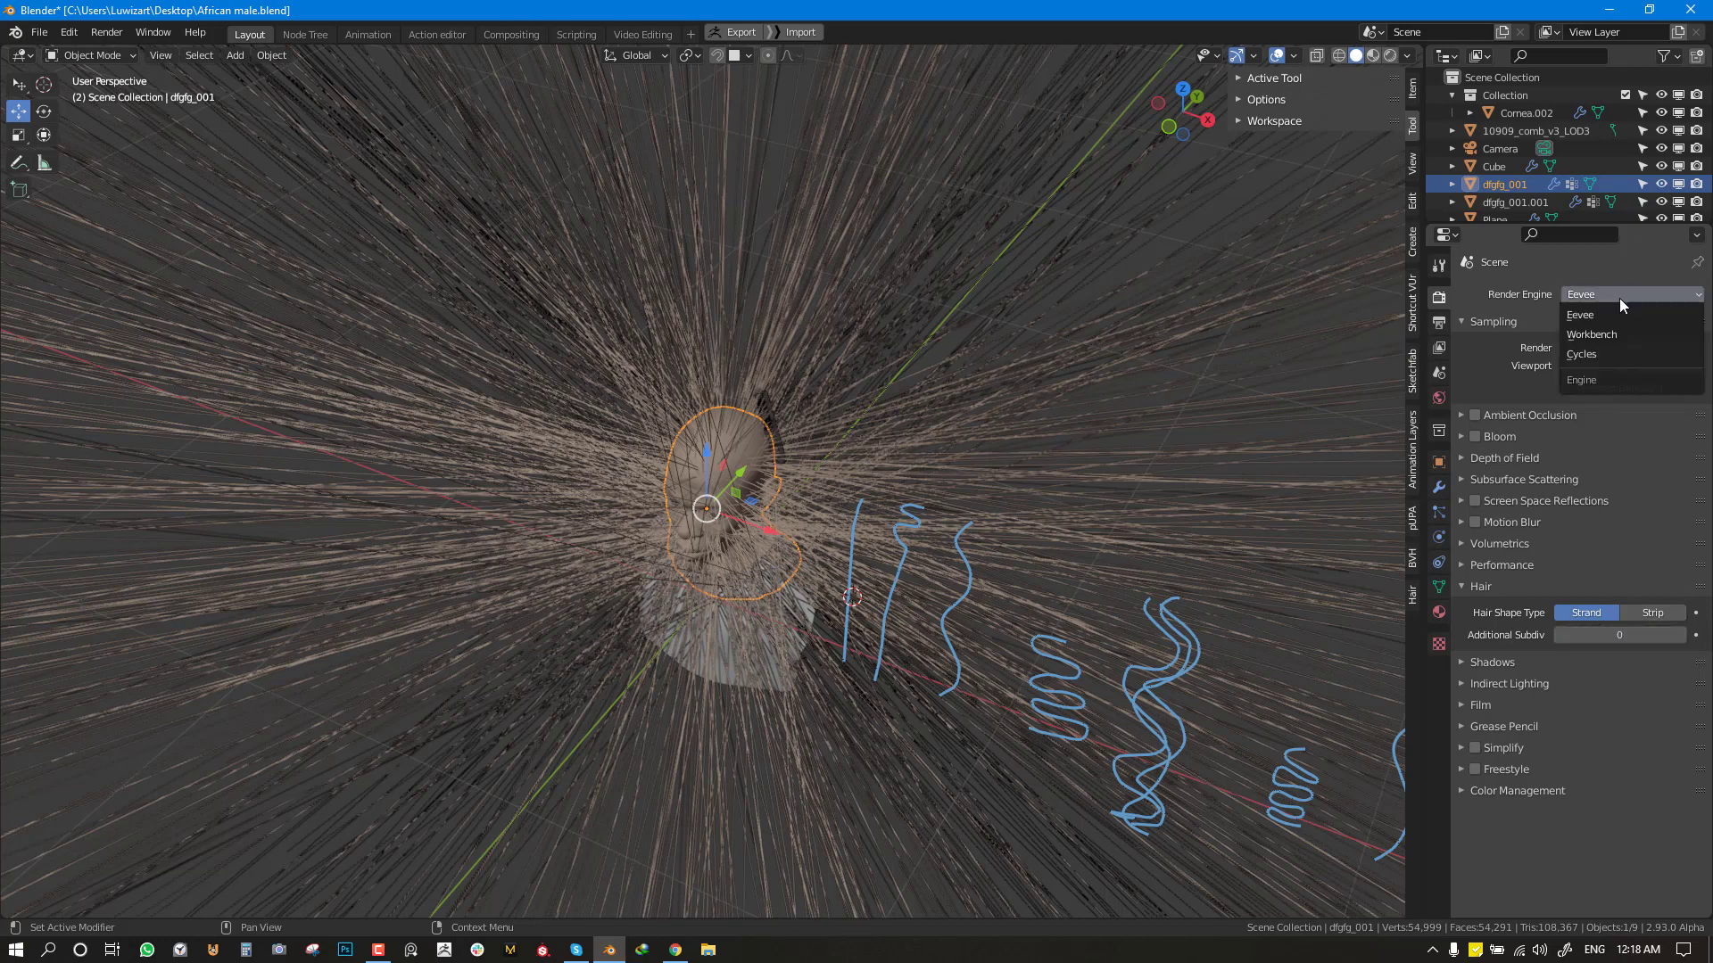
{"action": "left_click", "coordinate": [1600, 345]}
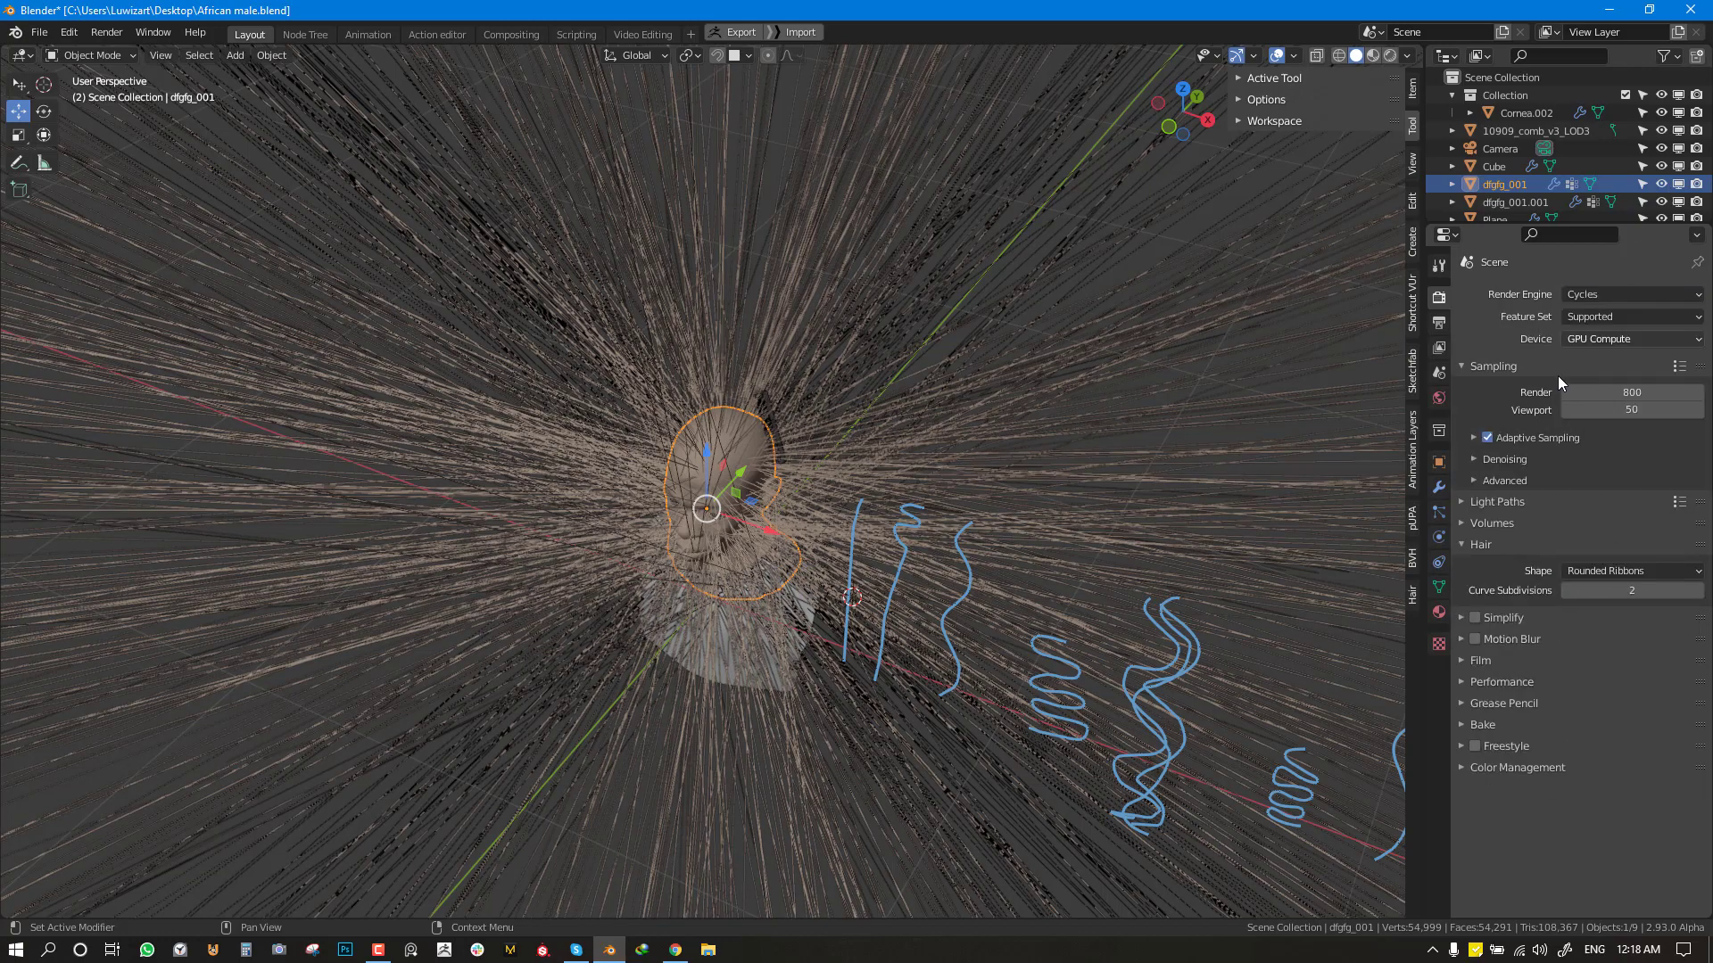
{"action": "left_click", "coordinate": [1438, 512]}
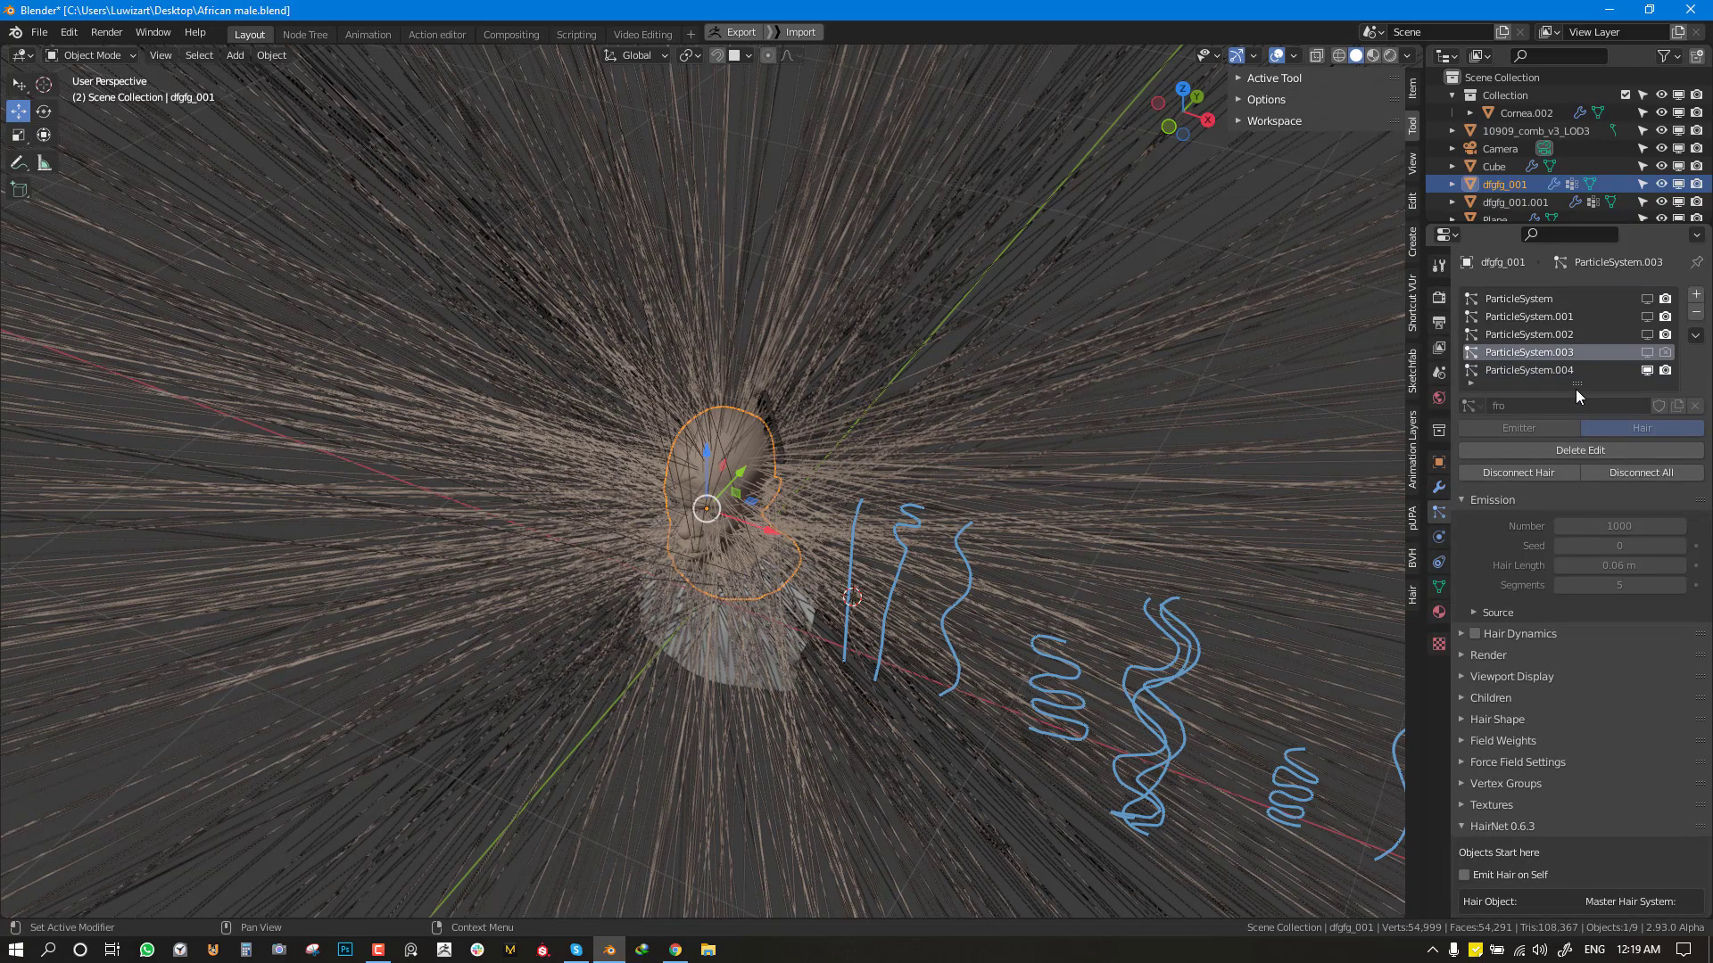
Step: Set ParticleSystem.004's hair length from 4 m to 0.06 m and inspect the short strands
{"action": "left_click", "coordinate": [1597, 543]}
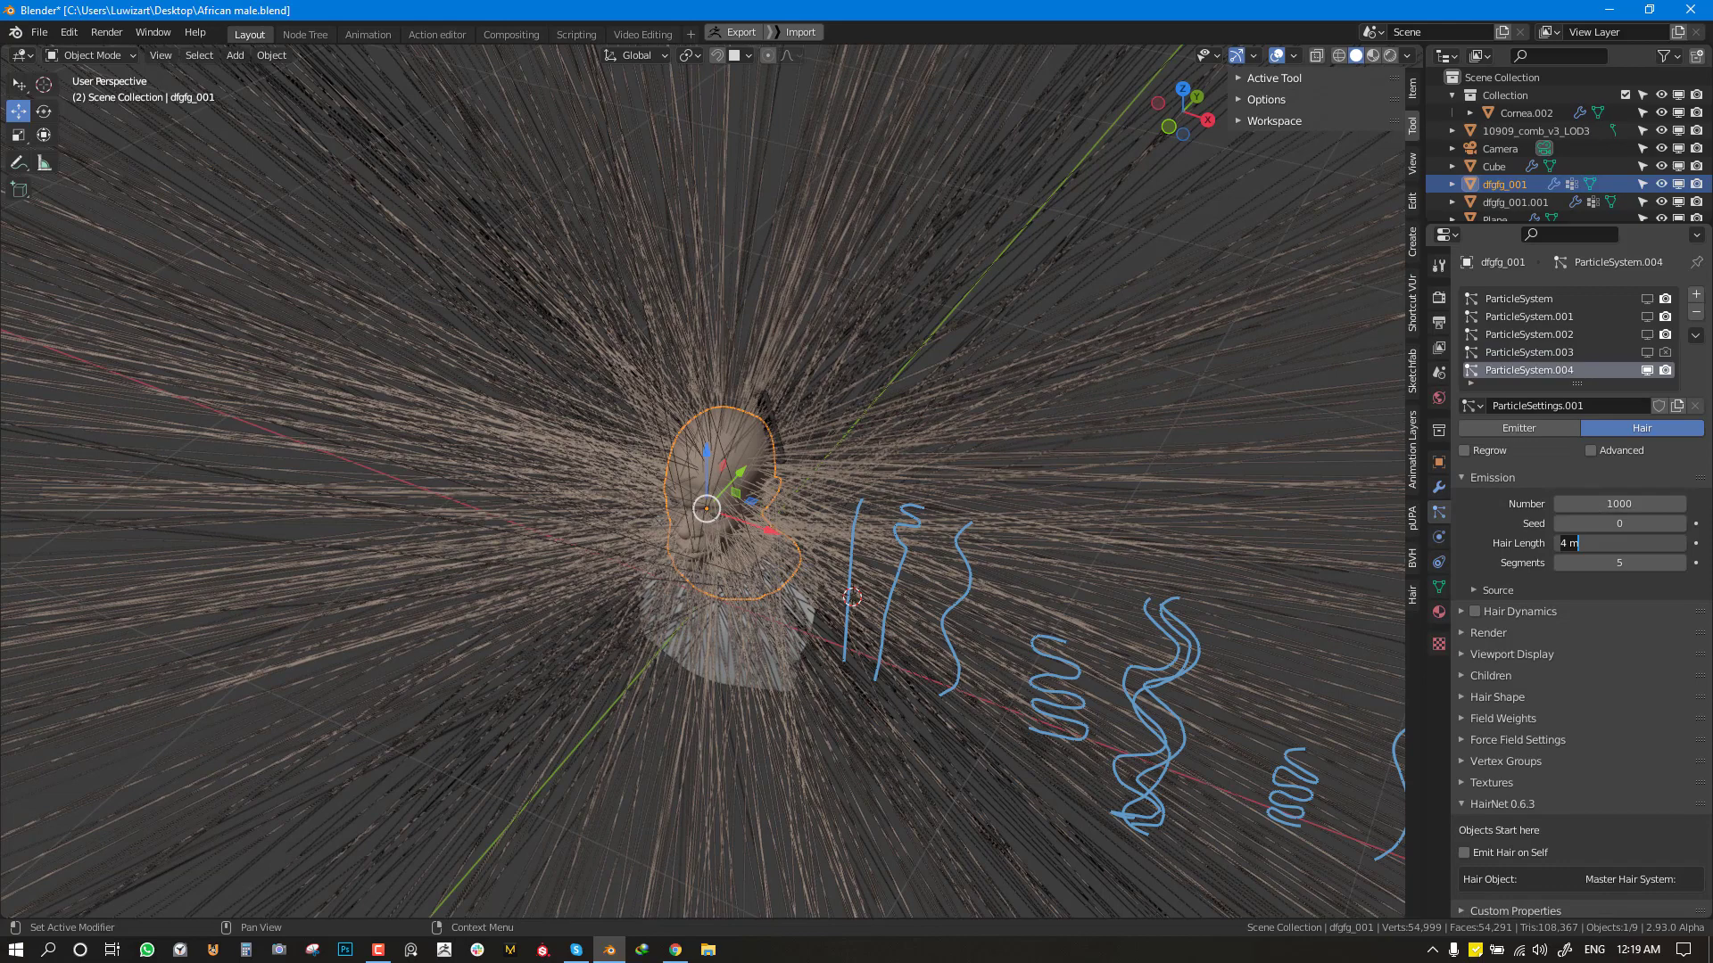
{"action": "key", "text": "BackSpace"}
{"action": "type", "text": ".06"}
{"action": "key", "text": "Return"}
{"action": "key", "text": "KP_1"}
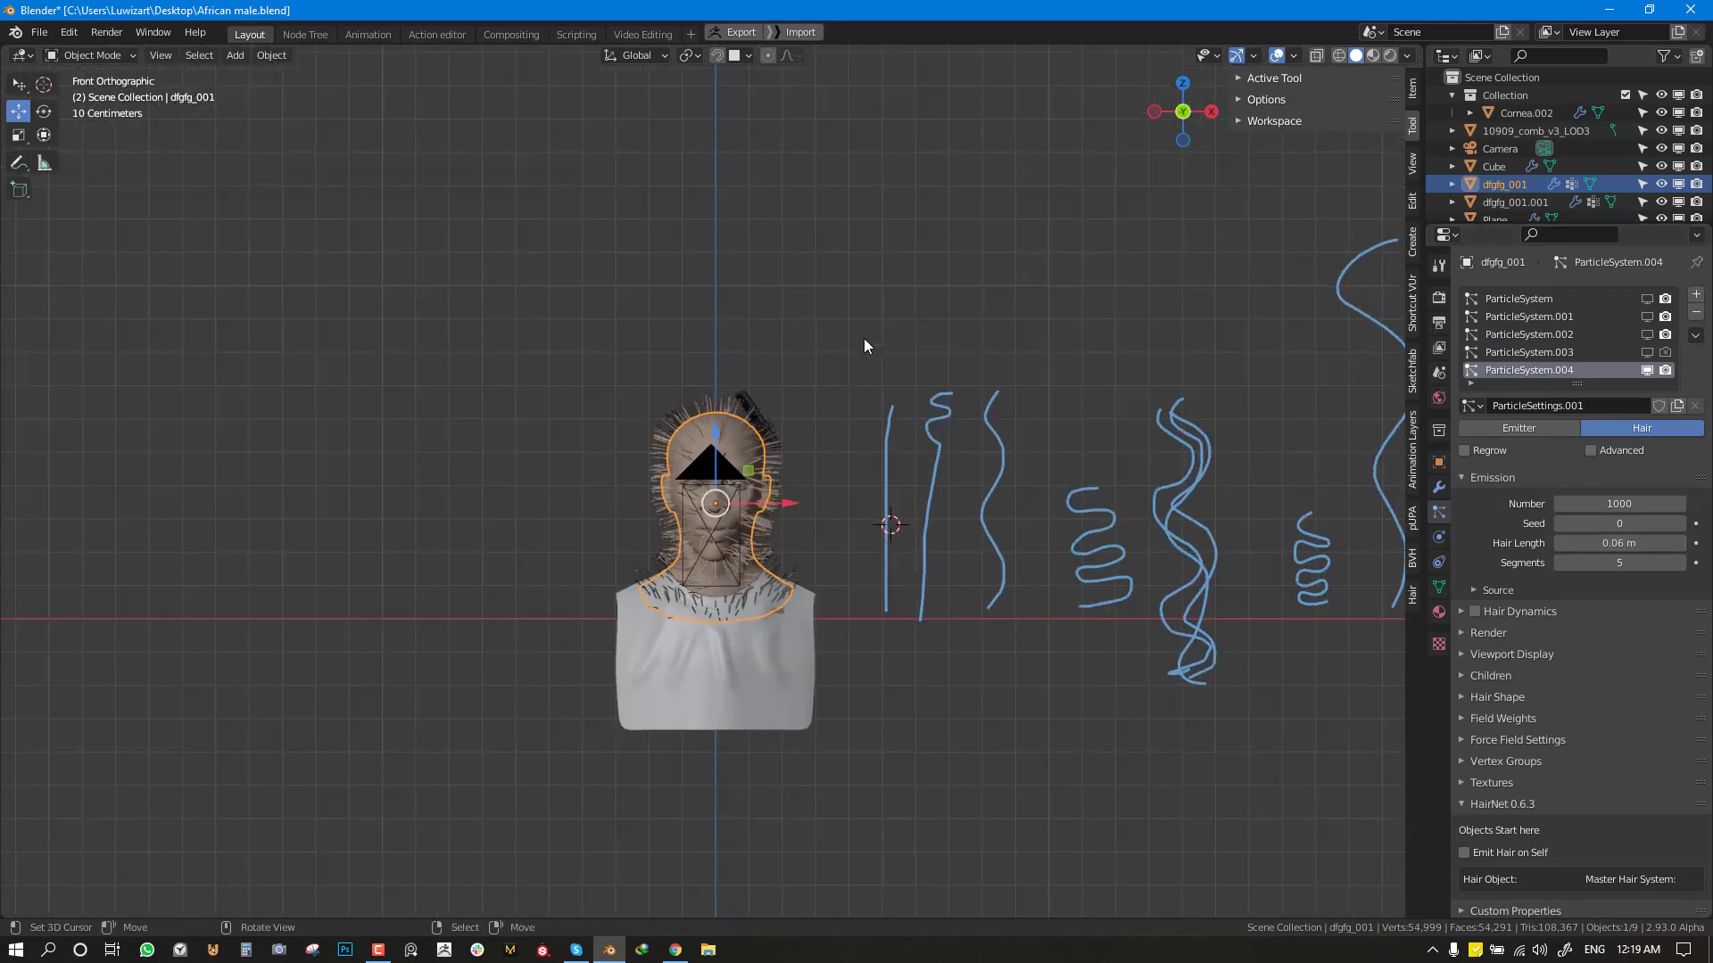
{"action": "scroll", "coordinate": [863, 347], "scroll_direction": "up", "scroll_amount": 6}
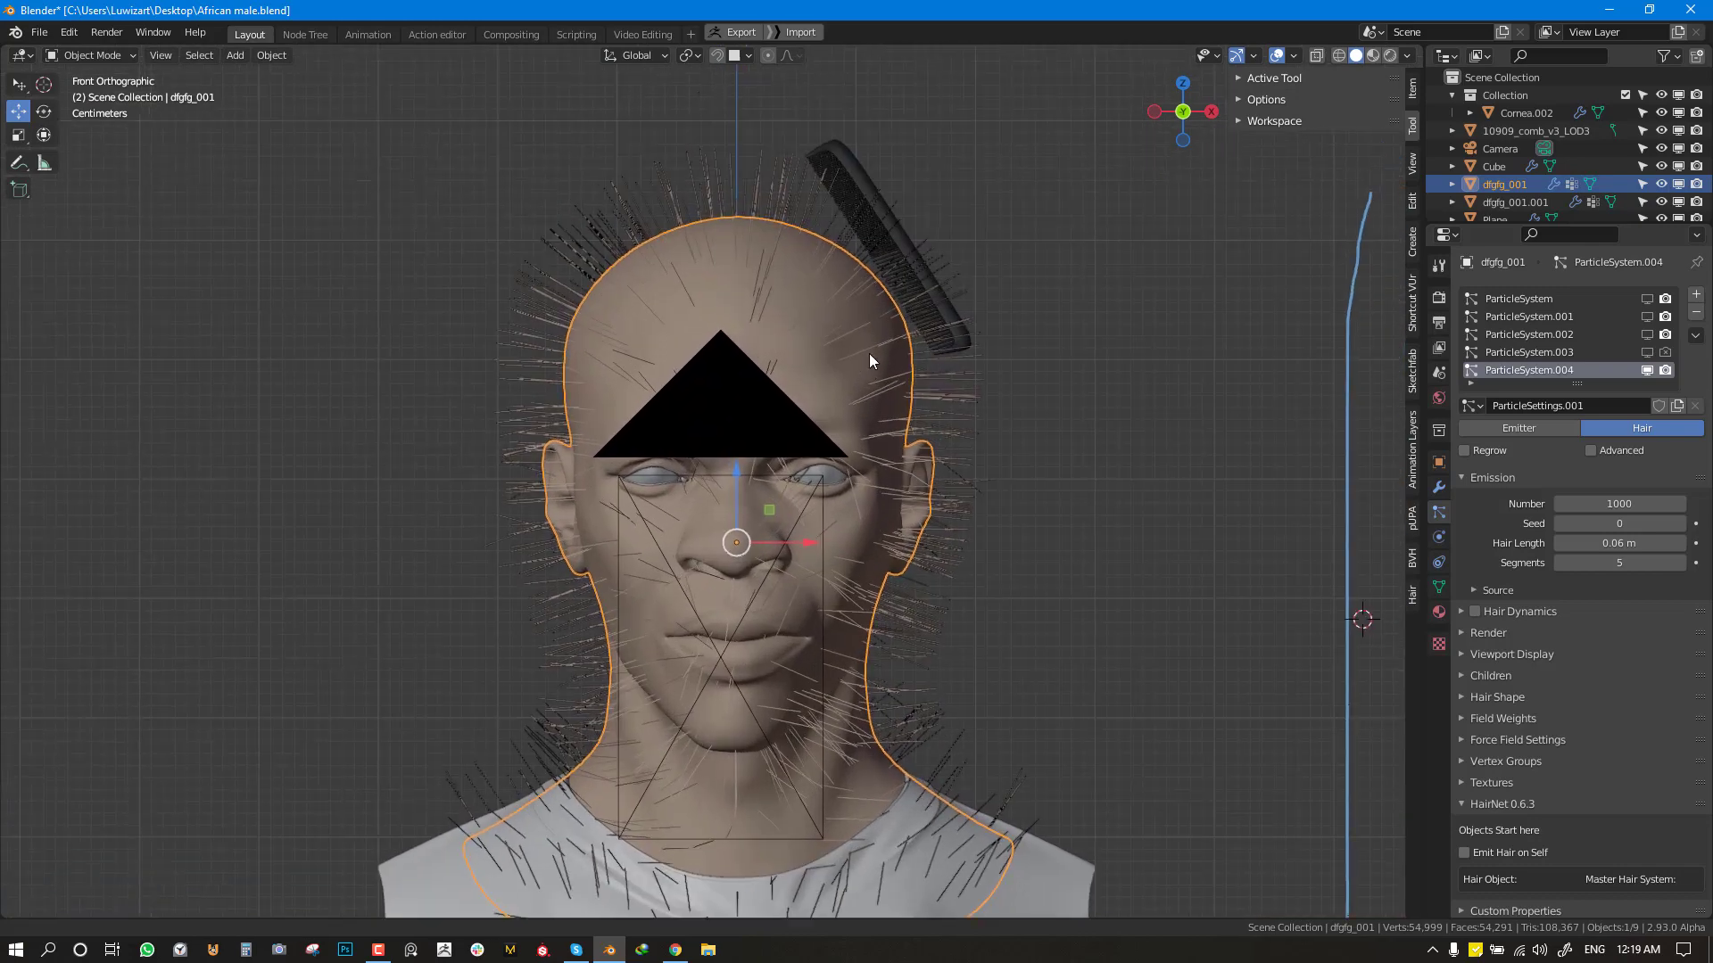
{"action": "middle_click_drag", "start_coordinate": [867, 369], "coordinate": [864, 385], "text": "shift"}
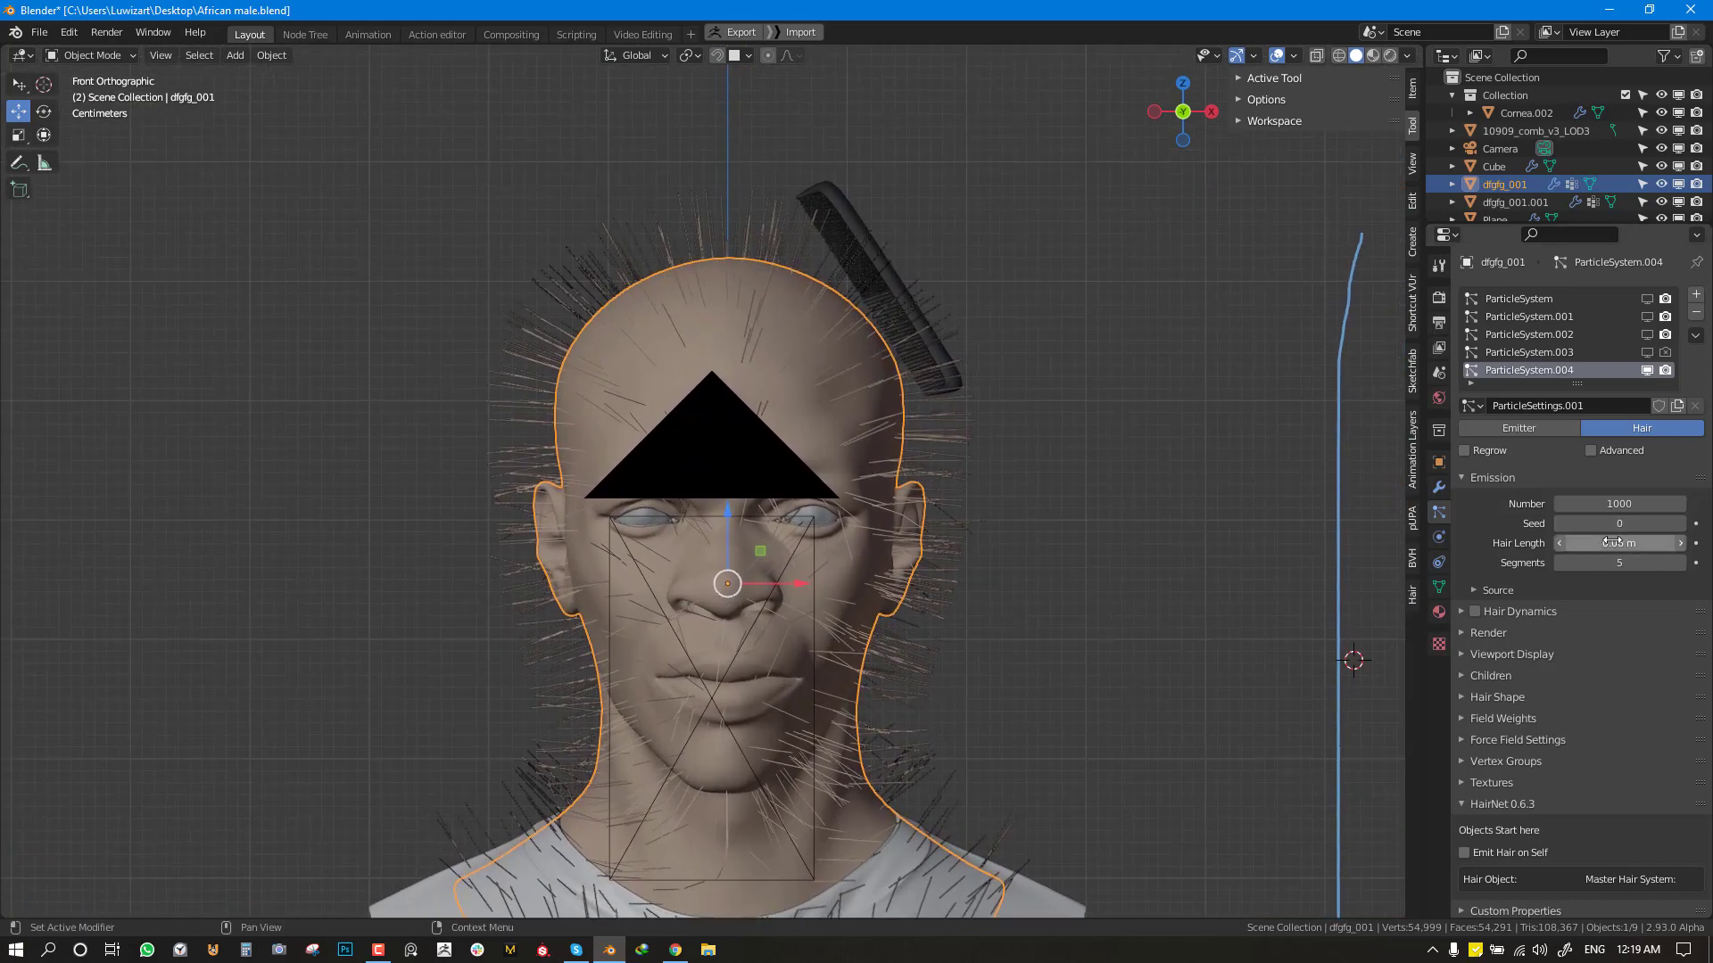
{"action": "middle_click_drag", "start_coordinate": [997, 375], "coordinate": [892, 312]}
{"action": "middle_click_drag", "start_coordinate": [758, 344], "coordinate": [646, 345]}
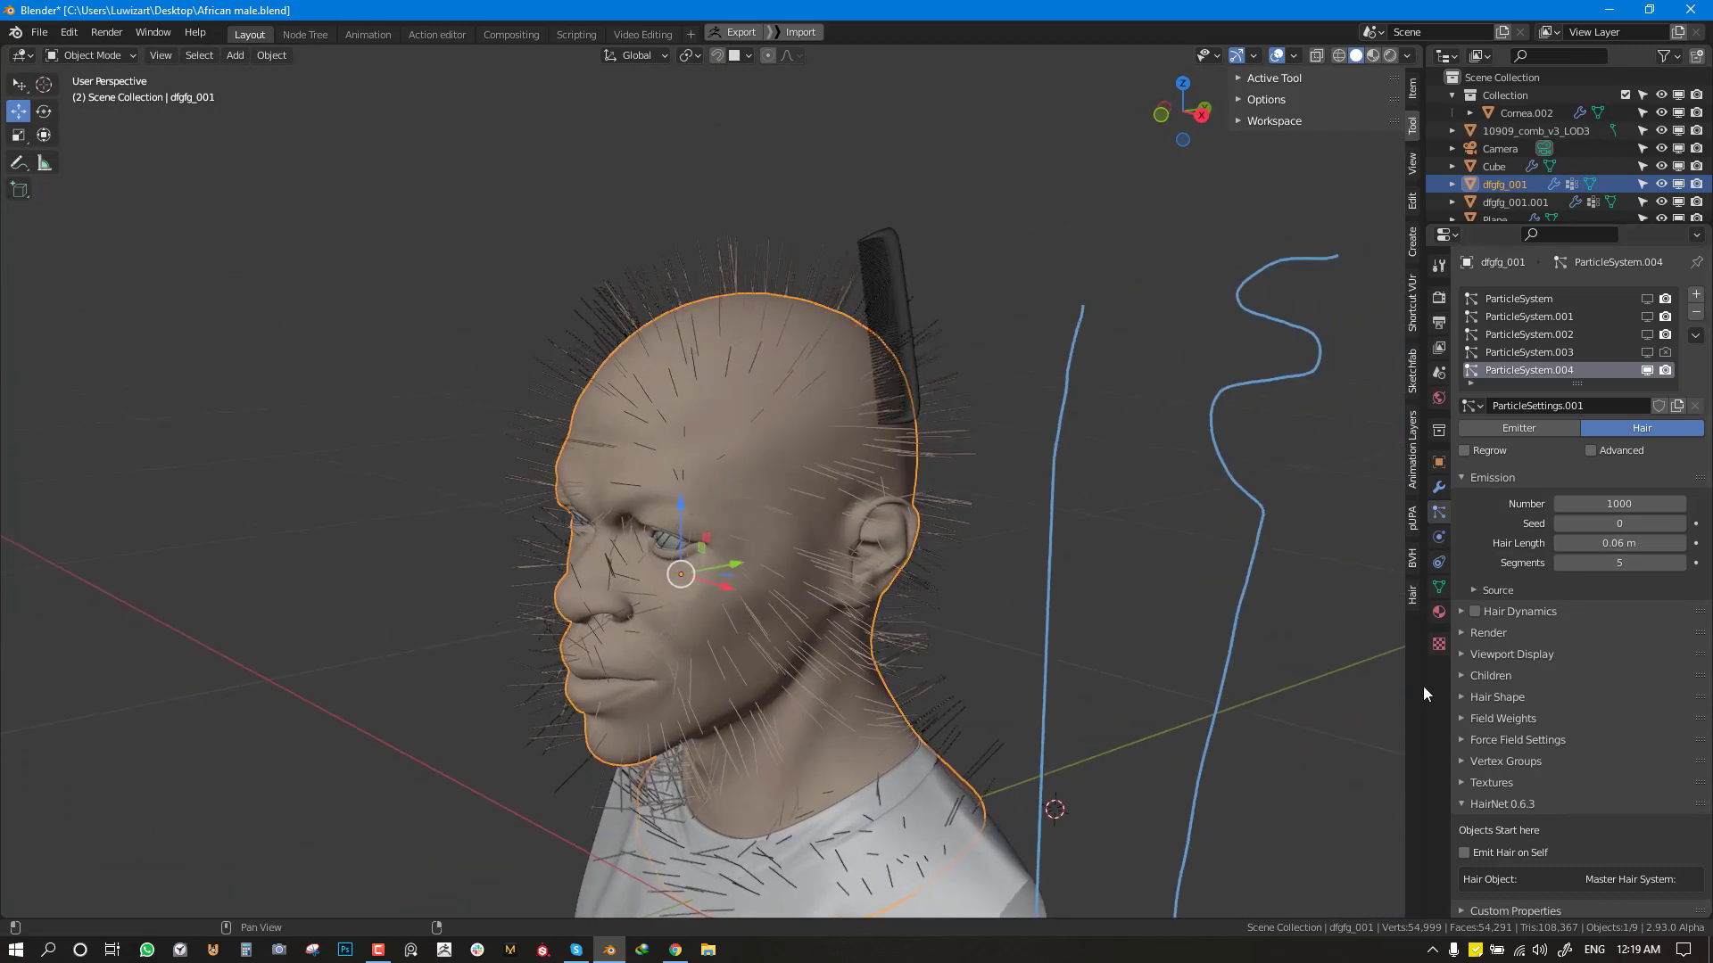
{"action": "left_click", "coordinate": [1483, 478]}
{"action": "middle_click_drag", "start_coordinate": [856, 466], "coordinate": [664, 364]}
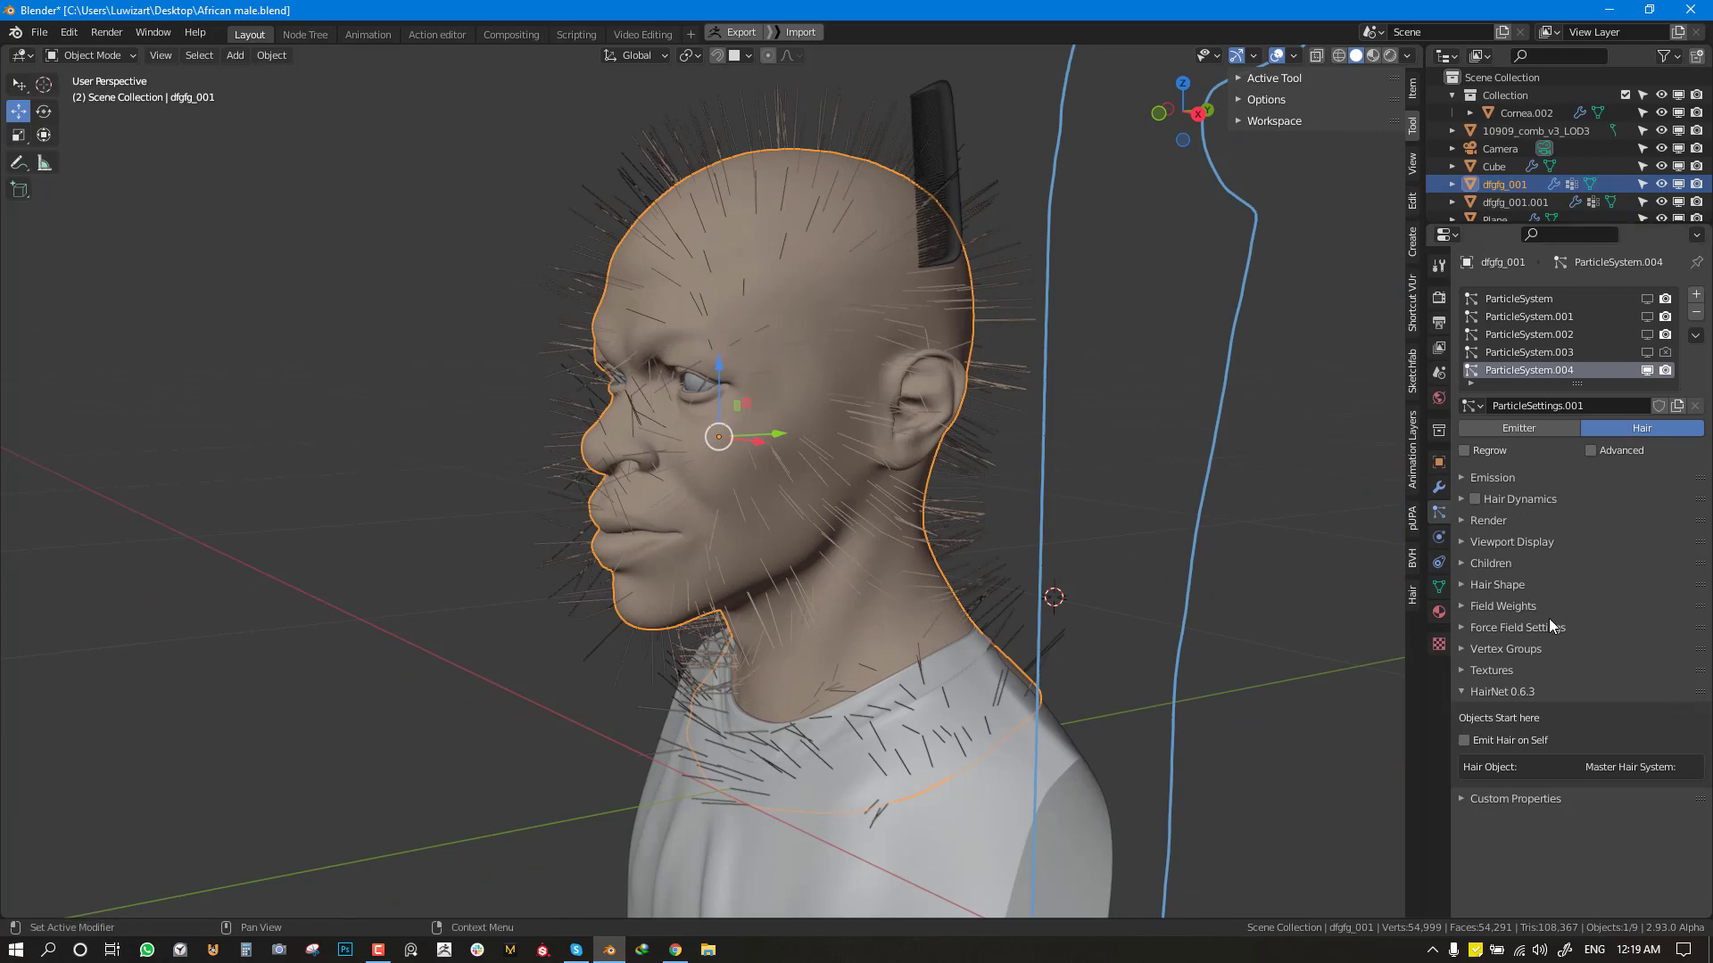
Step: Assign the Afro vertex group to both hair Density and Length in ParticleSystem.004
{"action": "left_click", "coordinate": [1528, 649]}
{"action": "left_click", "coordinate": [1606, 675]}
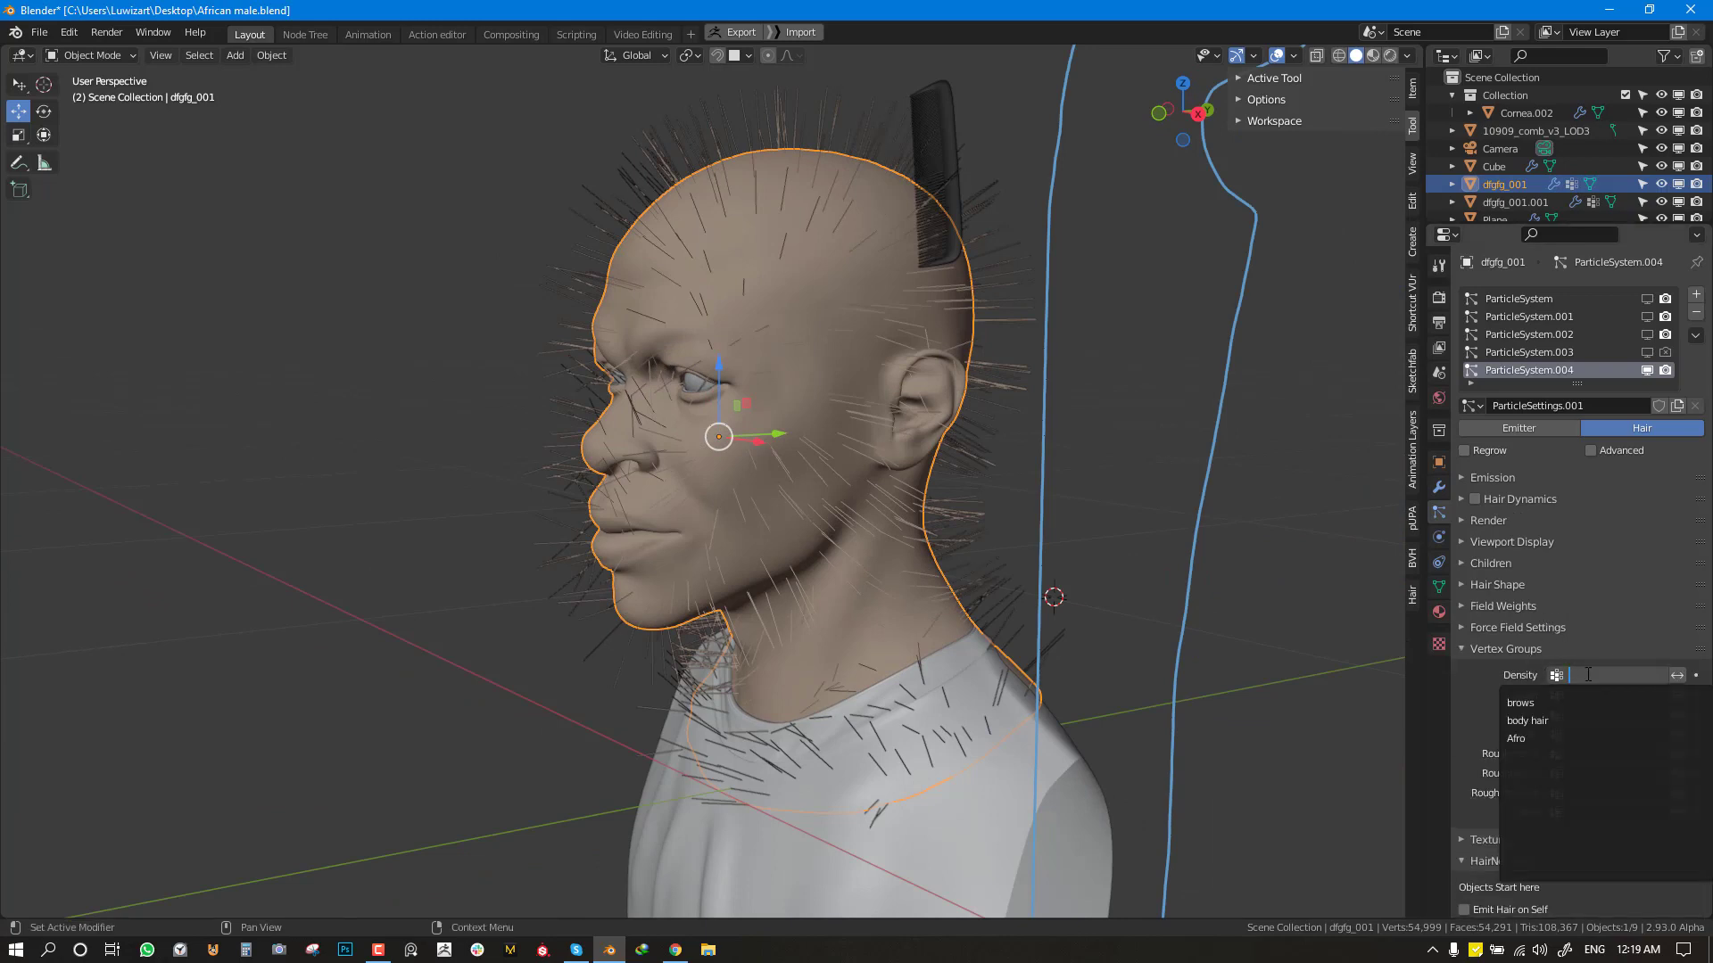
{"action": "left_click", "coordinate": [1530, 739]}
{"action": "middle_click_drag", "start_coordinate": [874, 531], "coordinate": [1476, 682]}
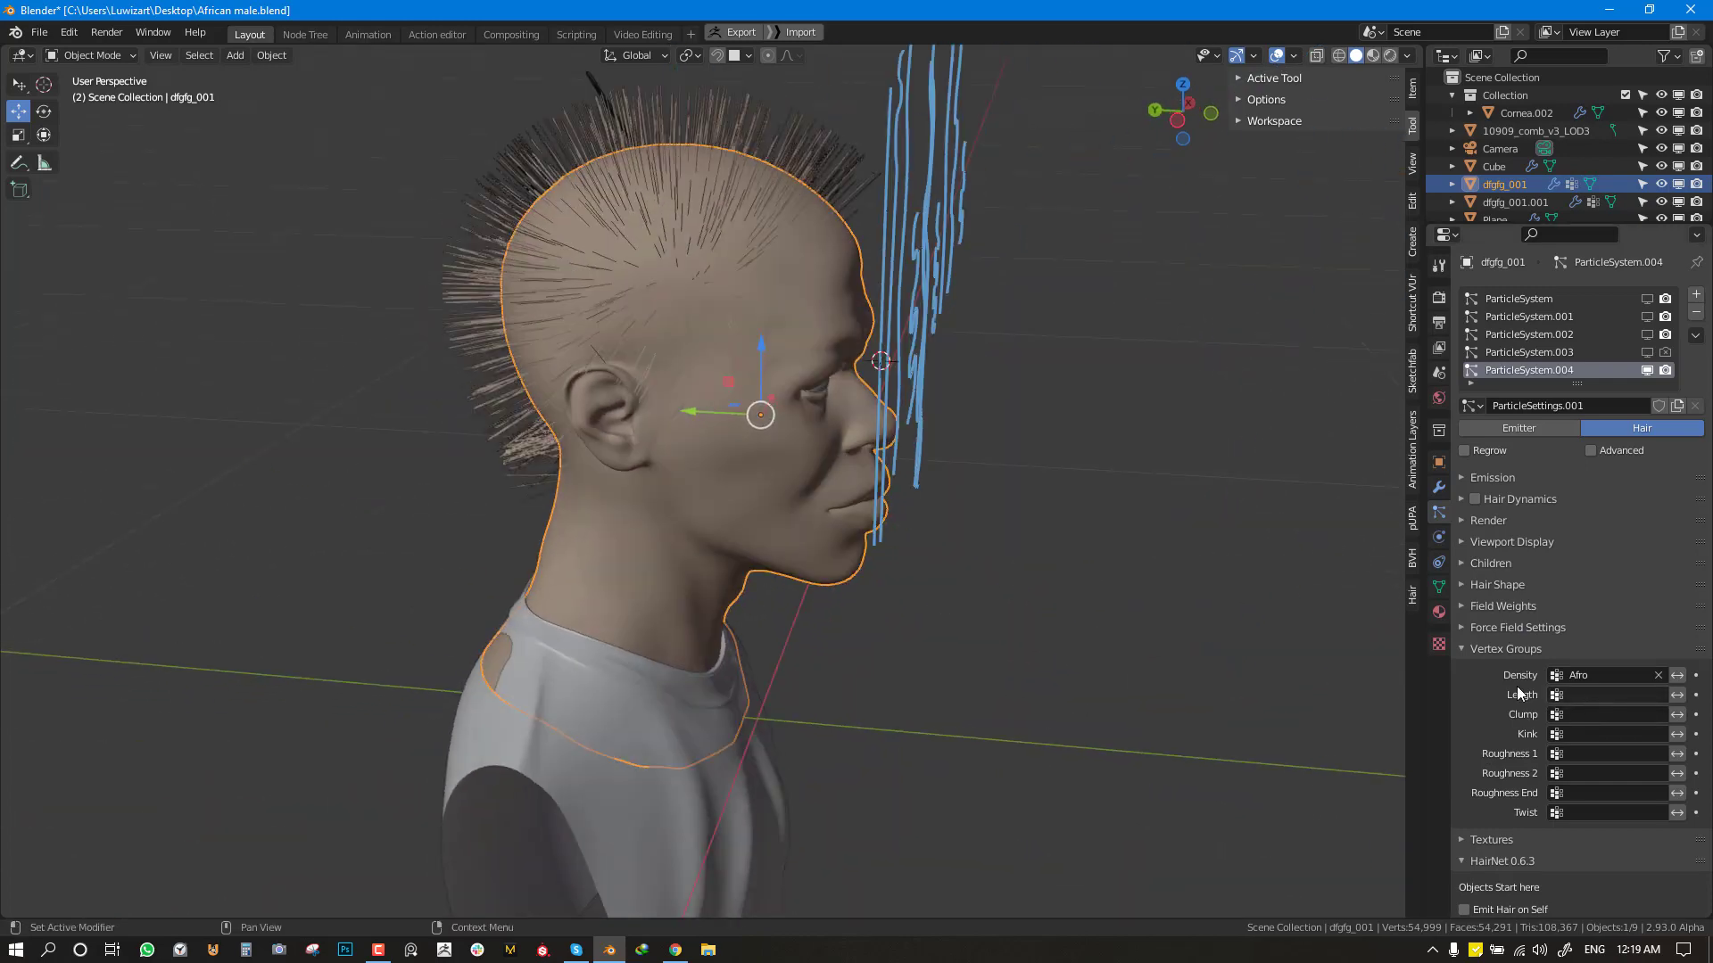
{"action": "middle_click_drag", "start_coordinate": [1340, 653], "coordinate": [1131, 630]}
{"action": "left_click", "coordinate": [1587, 695]}
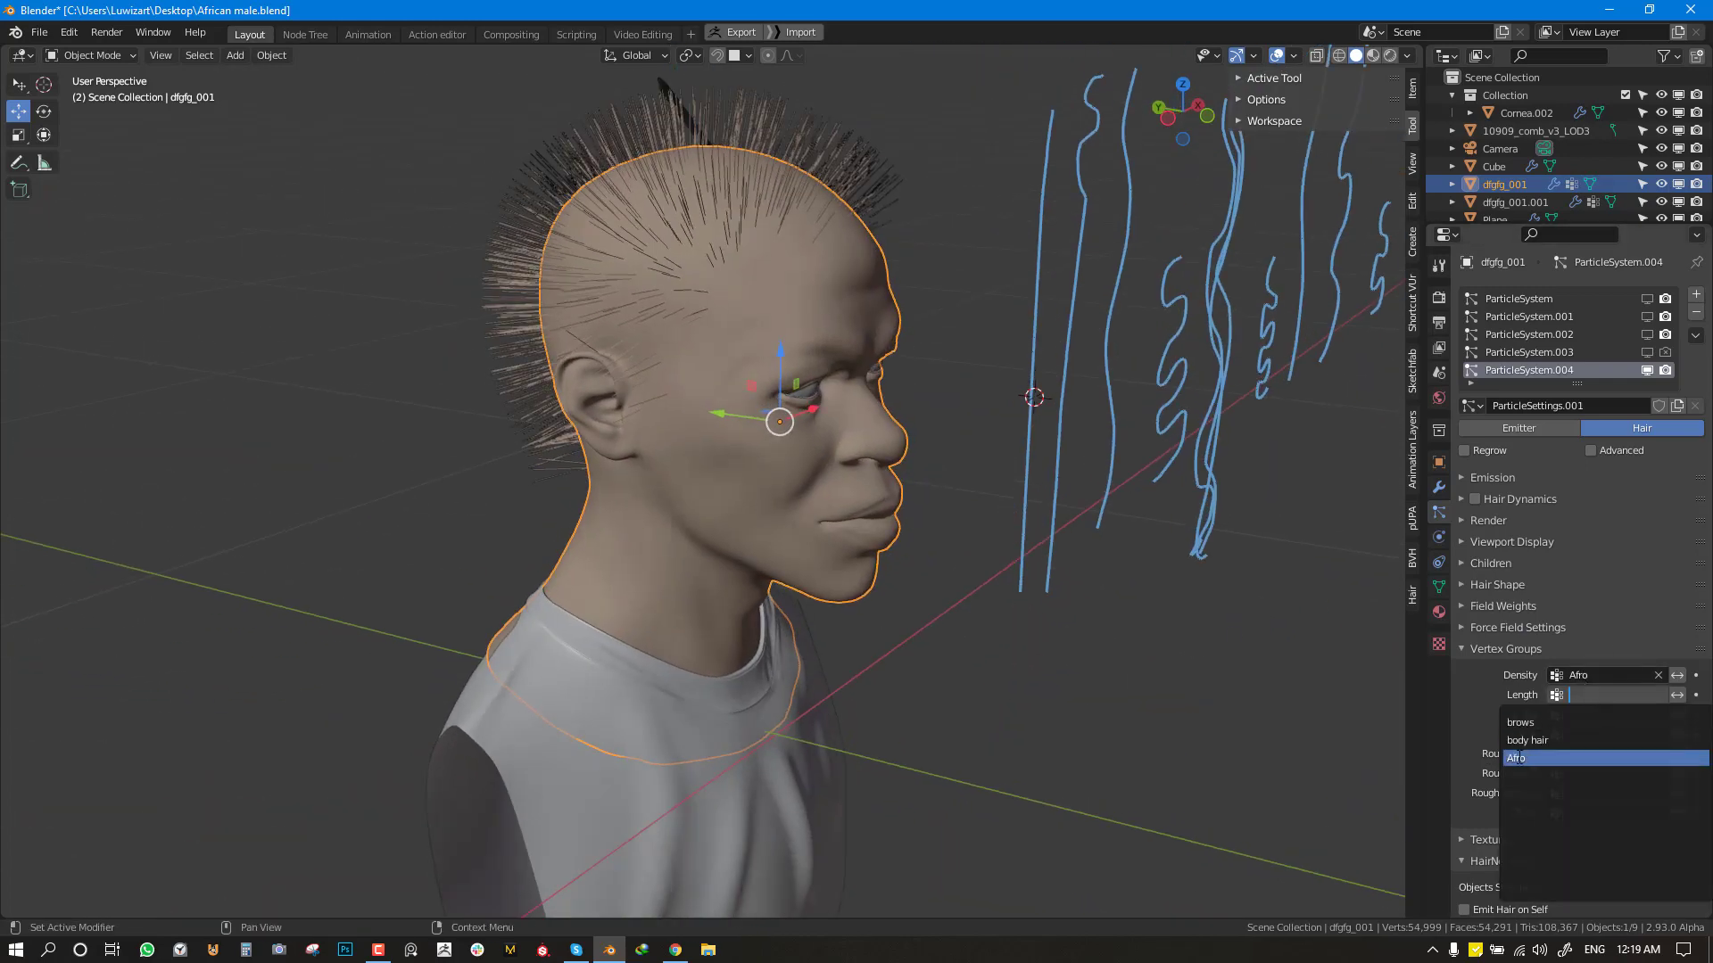
{"action": "left_click", "coordinate": [1555, 757]}
{"action": "middle_click_drag", "start_coordinate": [892, 536], "coordinate": [876, 465]}
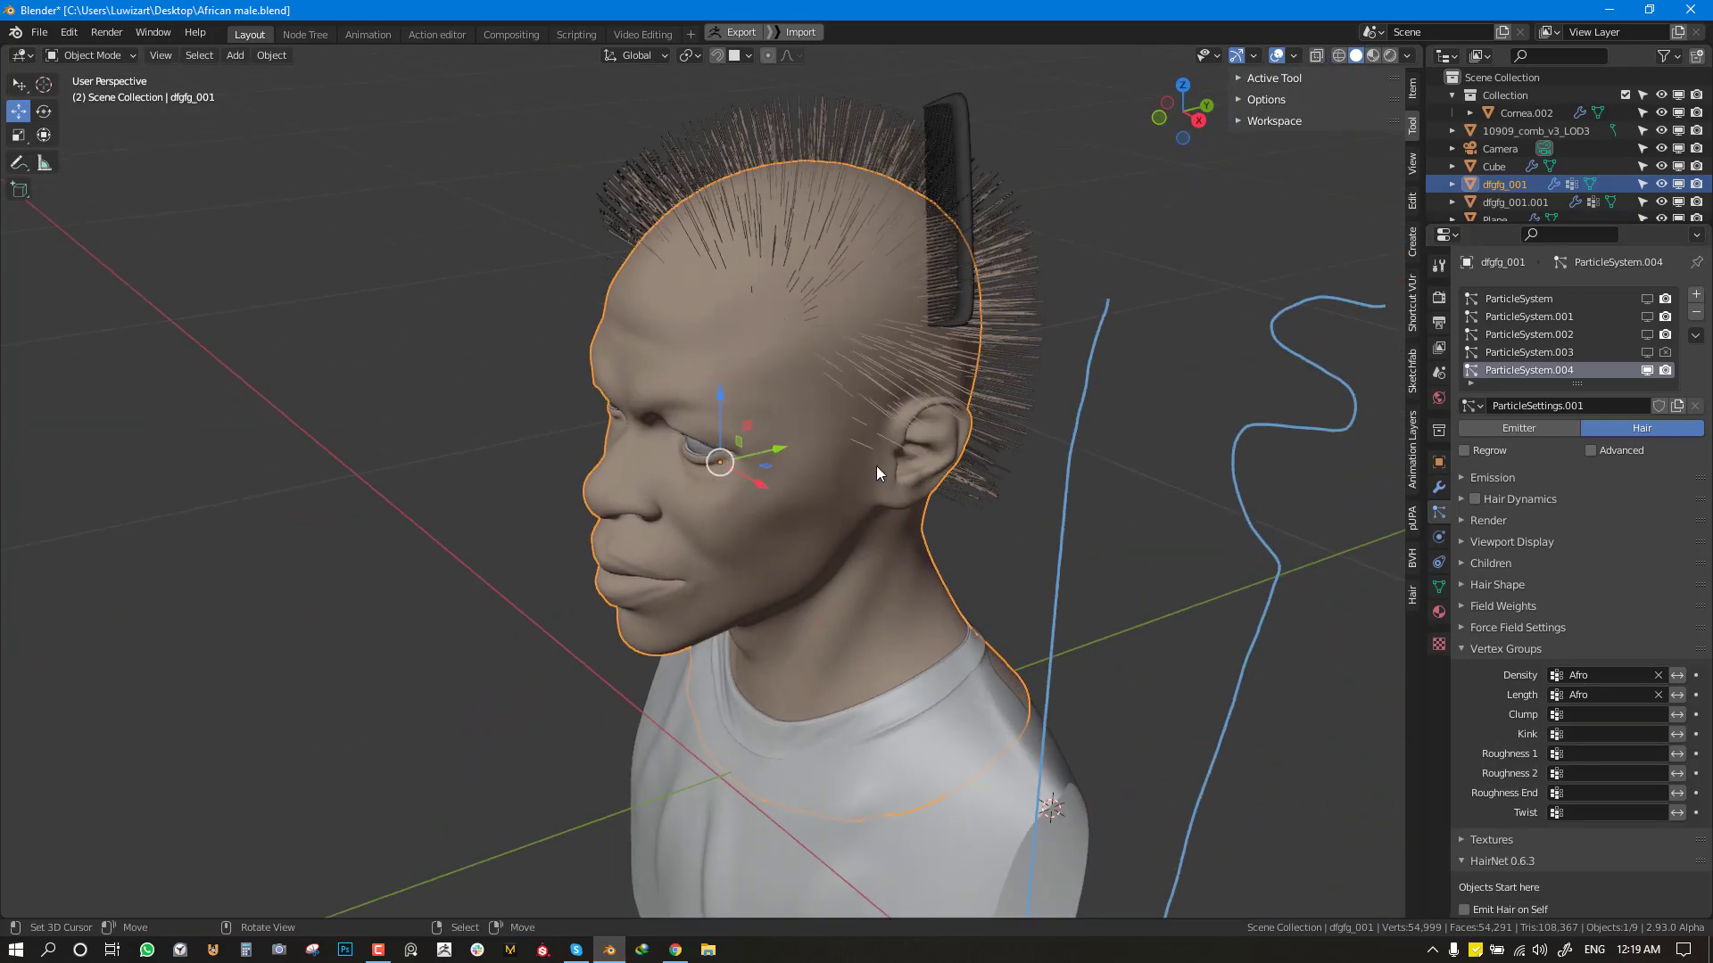
{"action": "left_click", "coordinate": [1518, 650]}
{"action": "middle_click_drag", "start_coordinate": [832, 538], "coordinate": [967, 555]}
{"action": "left_click", "coordinate": [1513, 480]}
{"action": "middle_click_drag", "start_coordinate": [1214, 548], "coordinate": [1386, 550]}
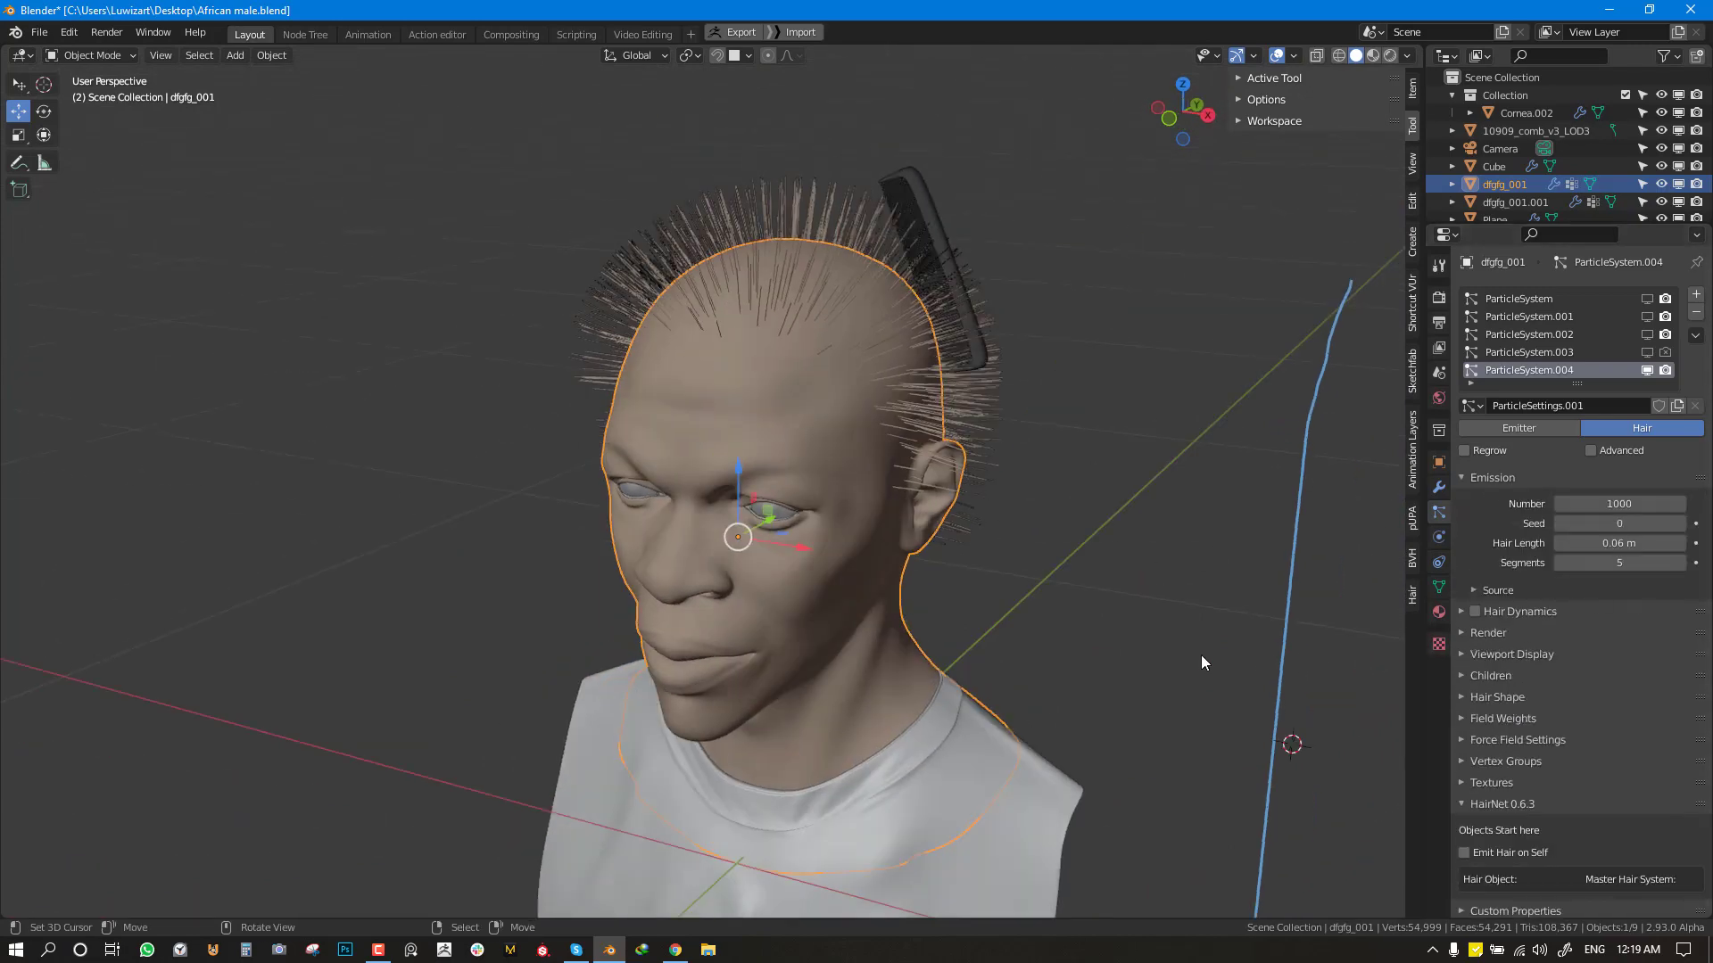
Step: Set the hair particles' render material to fro
{"action": "left_click", "coordinate": [1522, 637]}
{"action": "left_click", "coordinate": [1611, 682]}
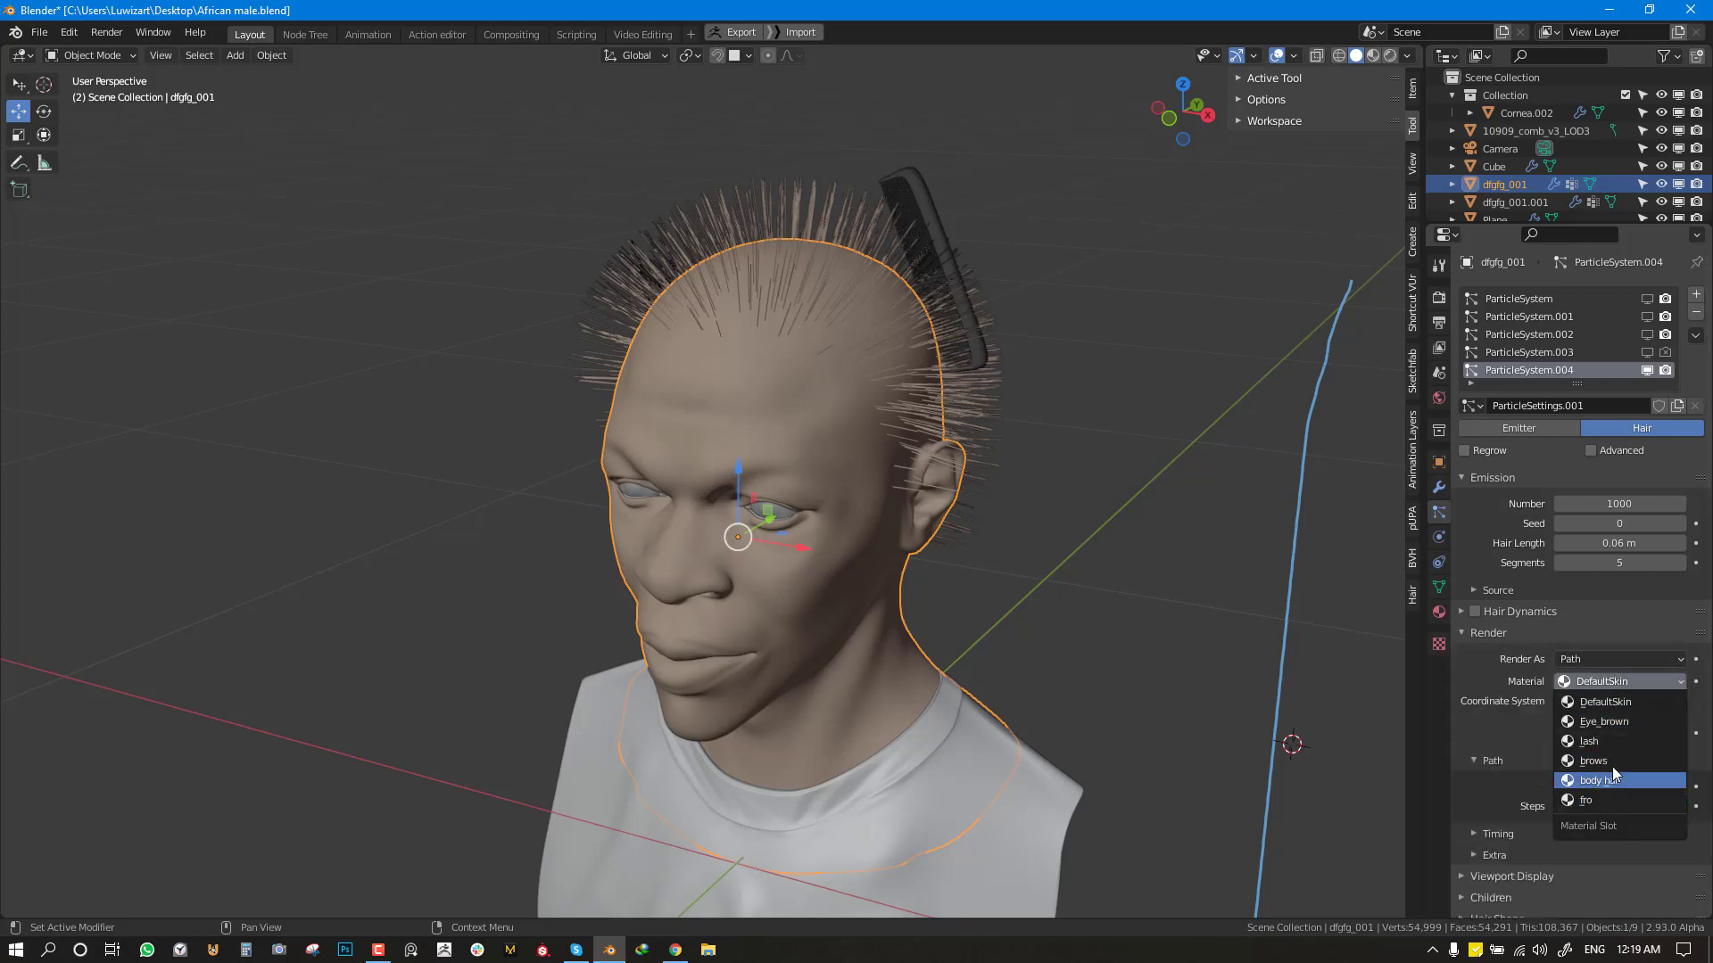
{"action": "left_click", "coordinate": [1616, 798]}
{"action": "middle_click_drag", "start_coordinate": [1080, 516], "coordinate": [946, 522]}
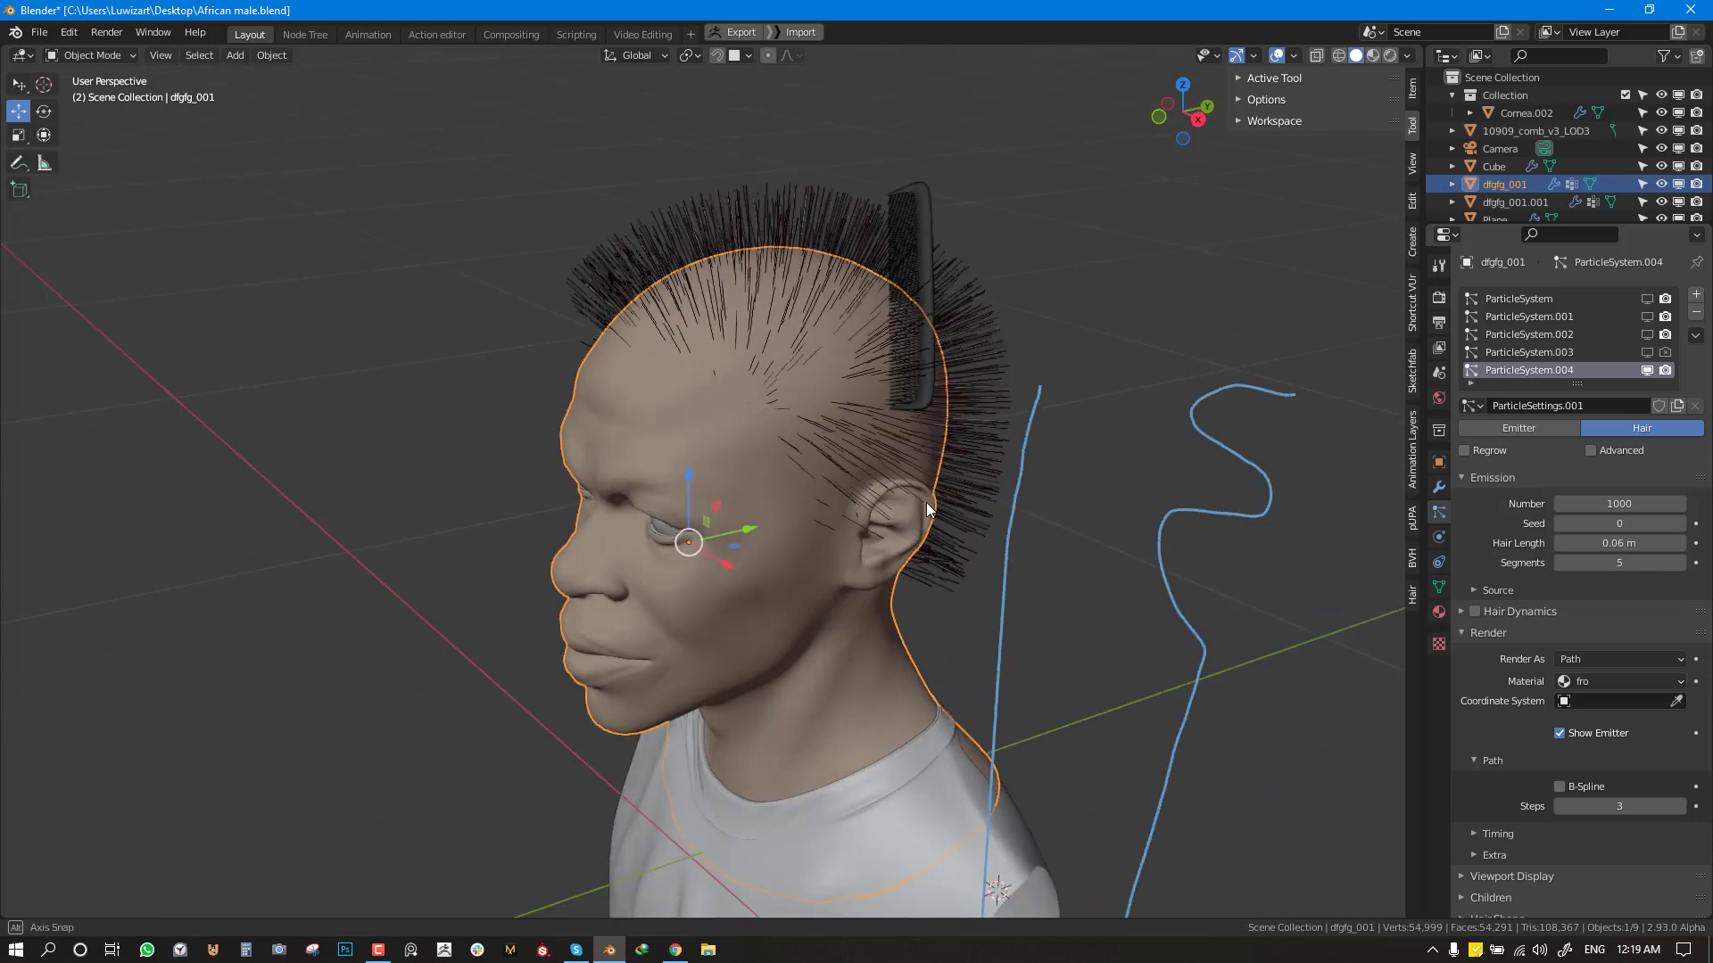
Step: Add a new material slot with a new material, then confirm the hair still uses fro
{"action": "left_click", "coordinate": [1438, 611]}
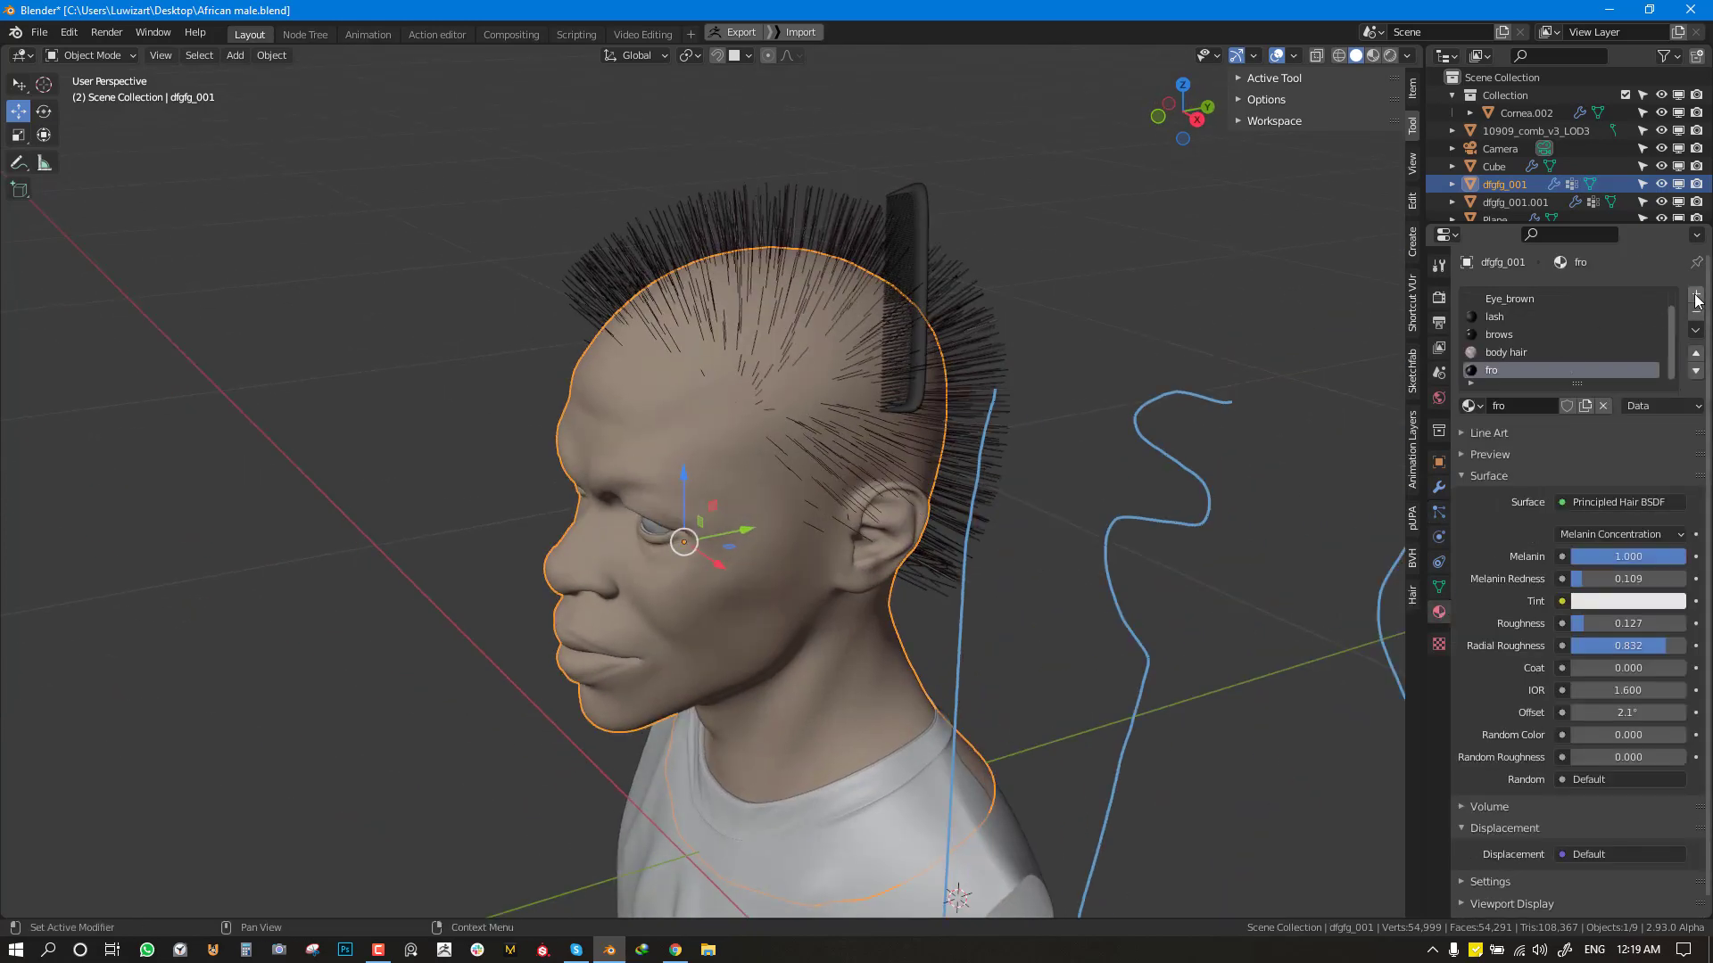
{"action": "left_click", "coordinate": [1695, 294]}
{"action": "left_click", "coordinate": [1524, 407]}
{"action": "double_click", "coordinate": [1523, 406]}
{"action": "type", "text": "dsfdf"}
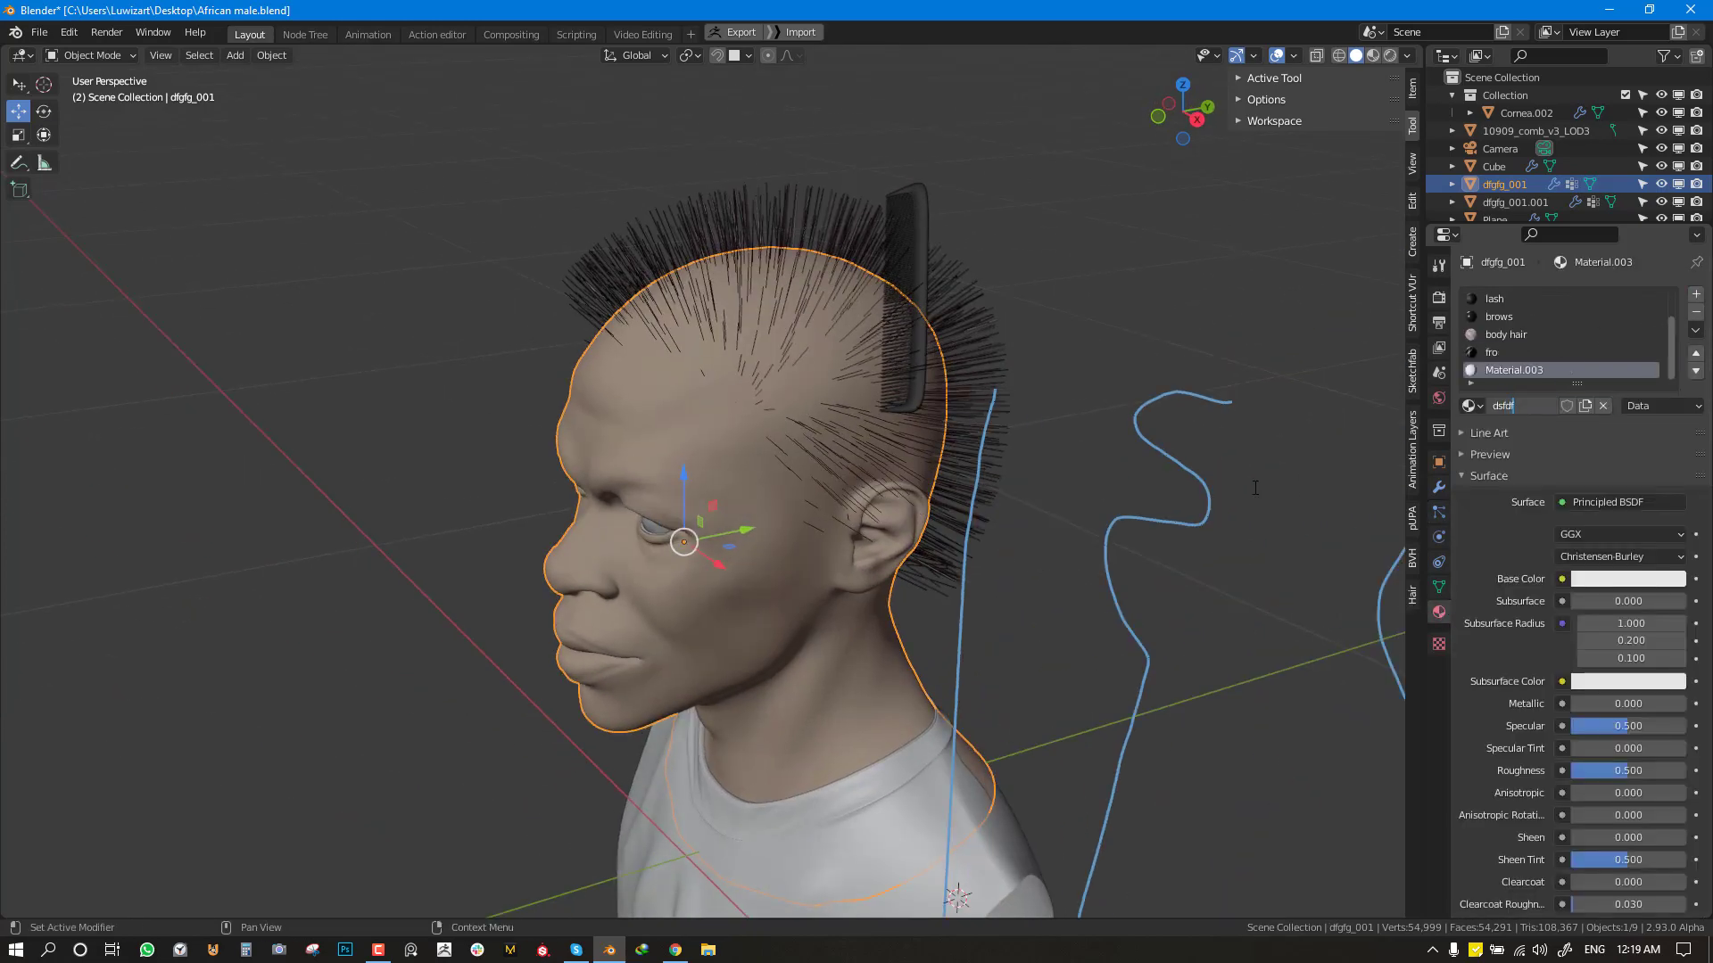
{"action": "key", "text": "Escape"}
{"action": "left_click", "coordinate": [1438, 512]}
{"action": "left_click", "coordinate": [1592, 685]}
{"action": "middle_click_drag", "start_coordinate": [1064, 546], "coordinate": [1106, 486]}
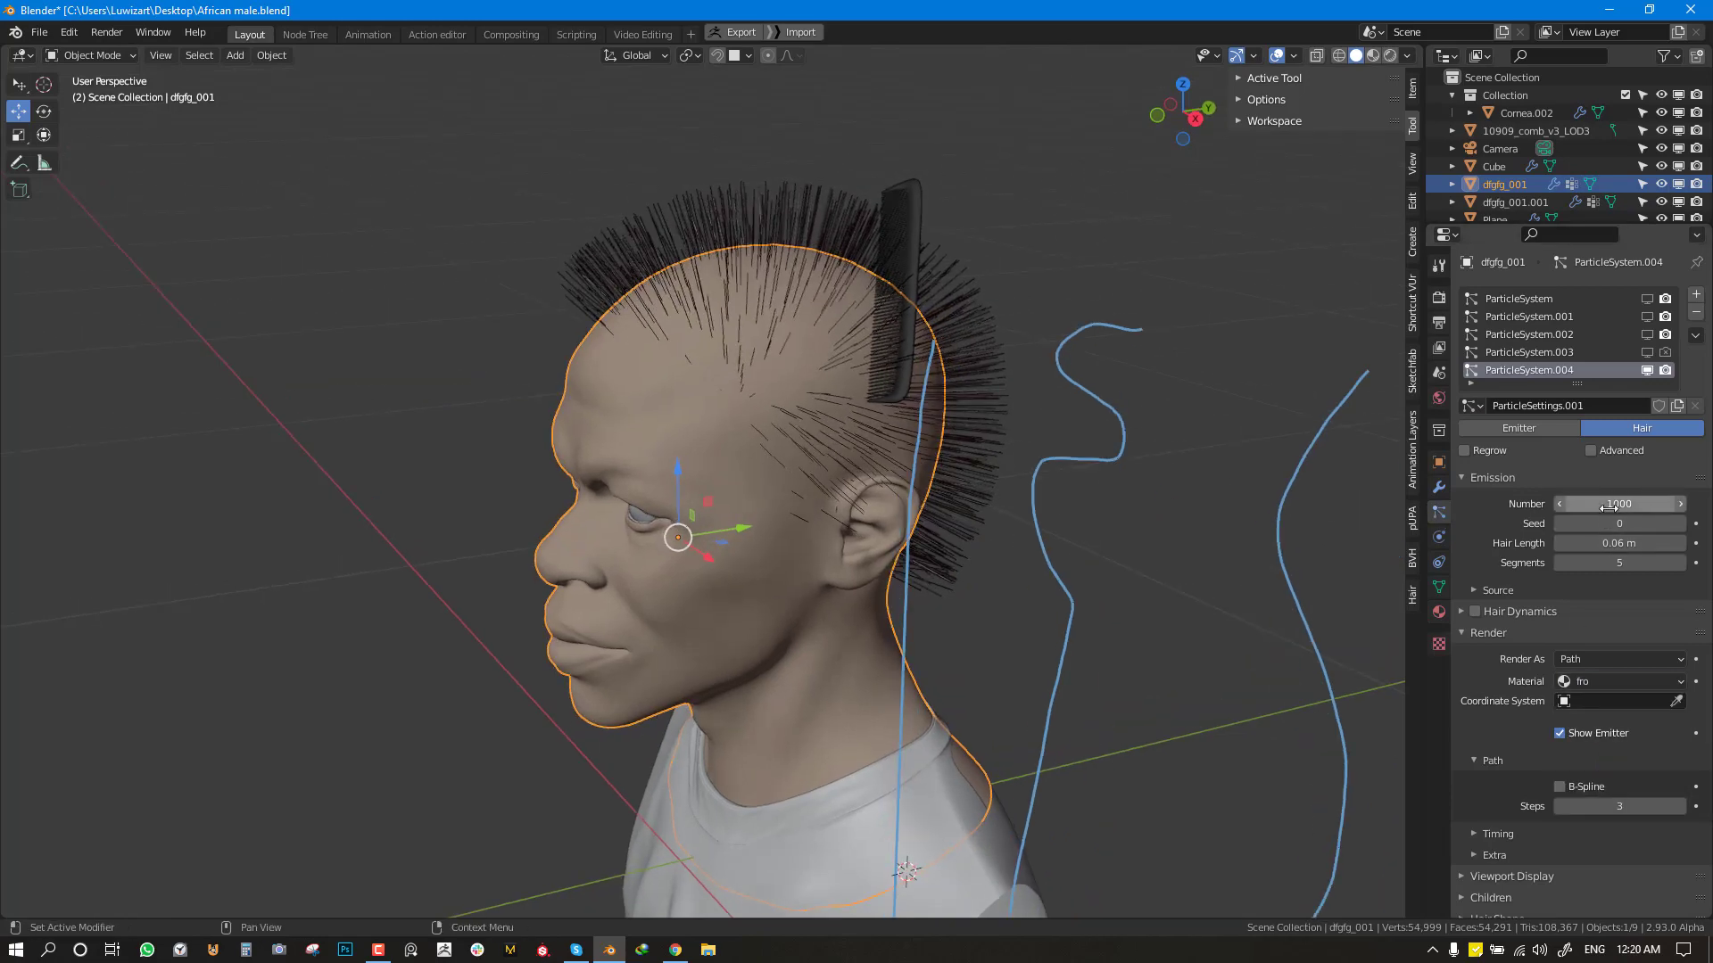
Step: Reduce the emitted hair Number from 1000 to 100
{"action": "left_click", "coordinate": [1574, 503]}
{"action": "type", "text": "1"}
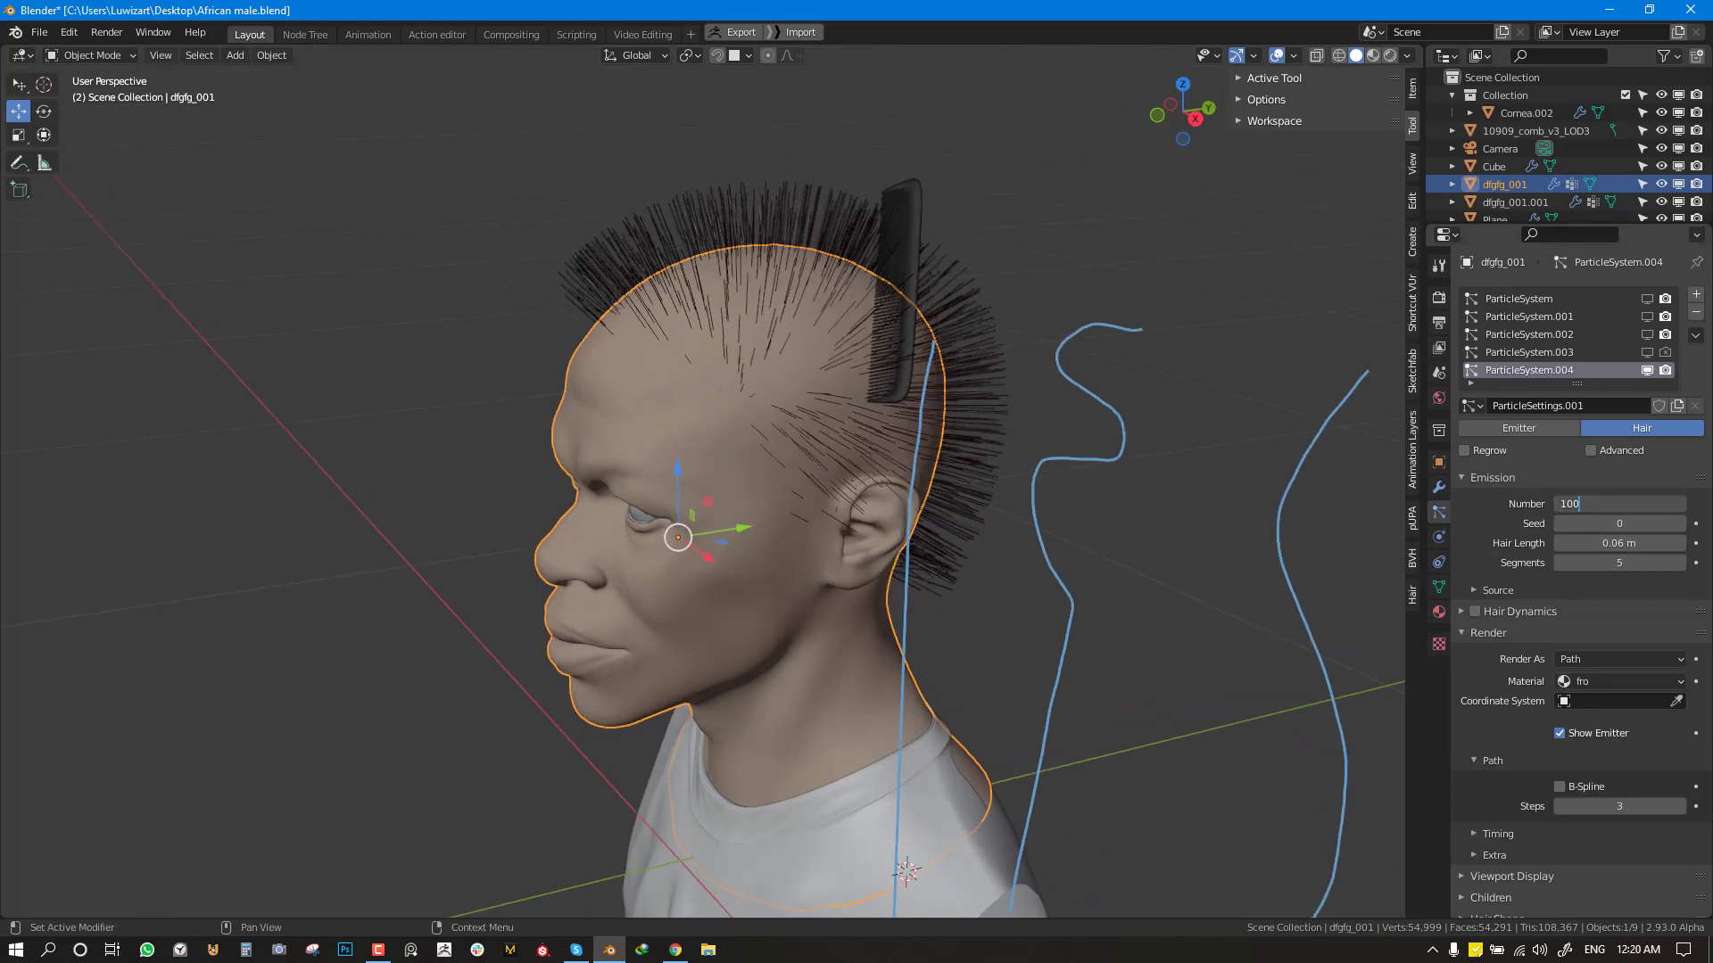
{"action": "type", "text": "00"}
{"action": "key", "text": "Return"}
{"action": "middle_click_drag", "start_coordinate": [1046, 489], "coordinate": [1083, 553], "text": "shift"}
{"action": "left_click", "coordinate": [1530, 480]}
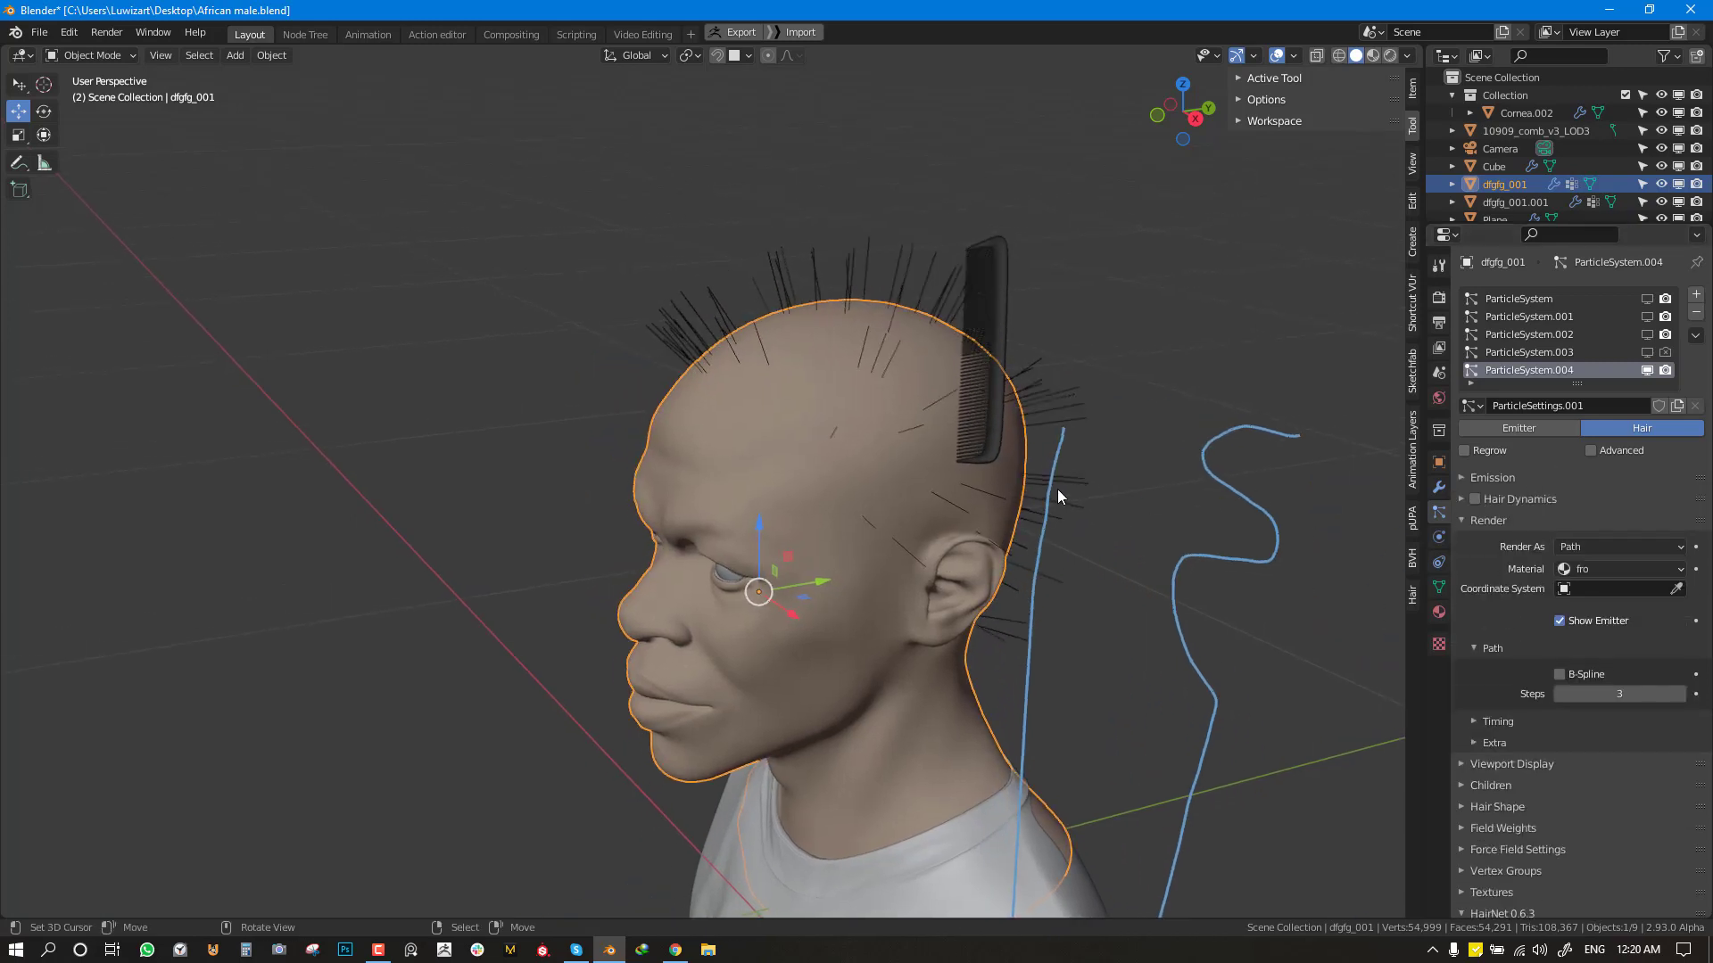
Step: Switch Children to Interpolated with a viewport Display Amount of 5
{"action": "left_click", "coordinate": [1495, 521]}
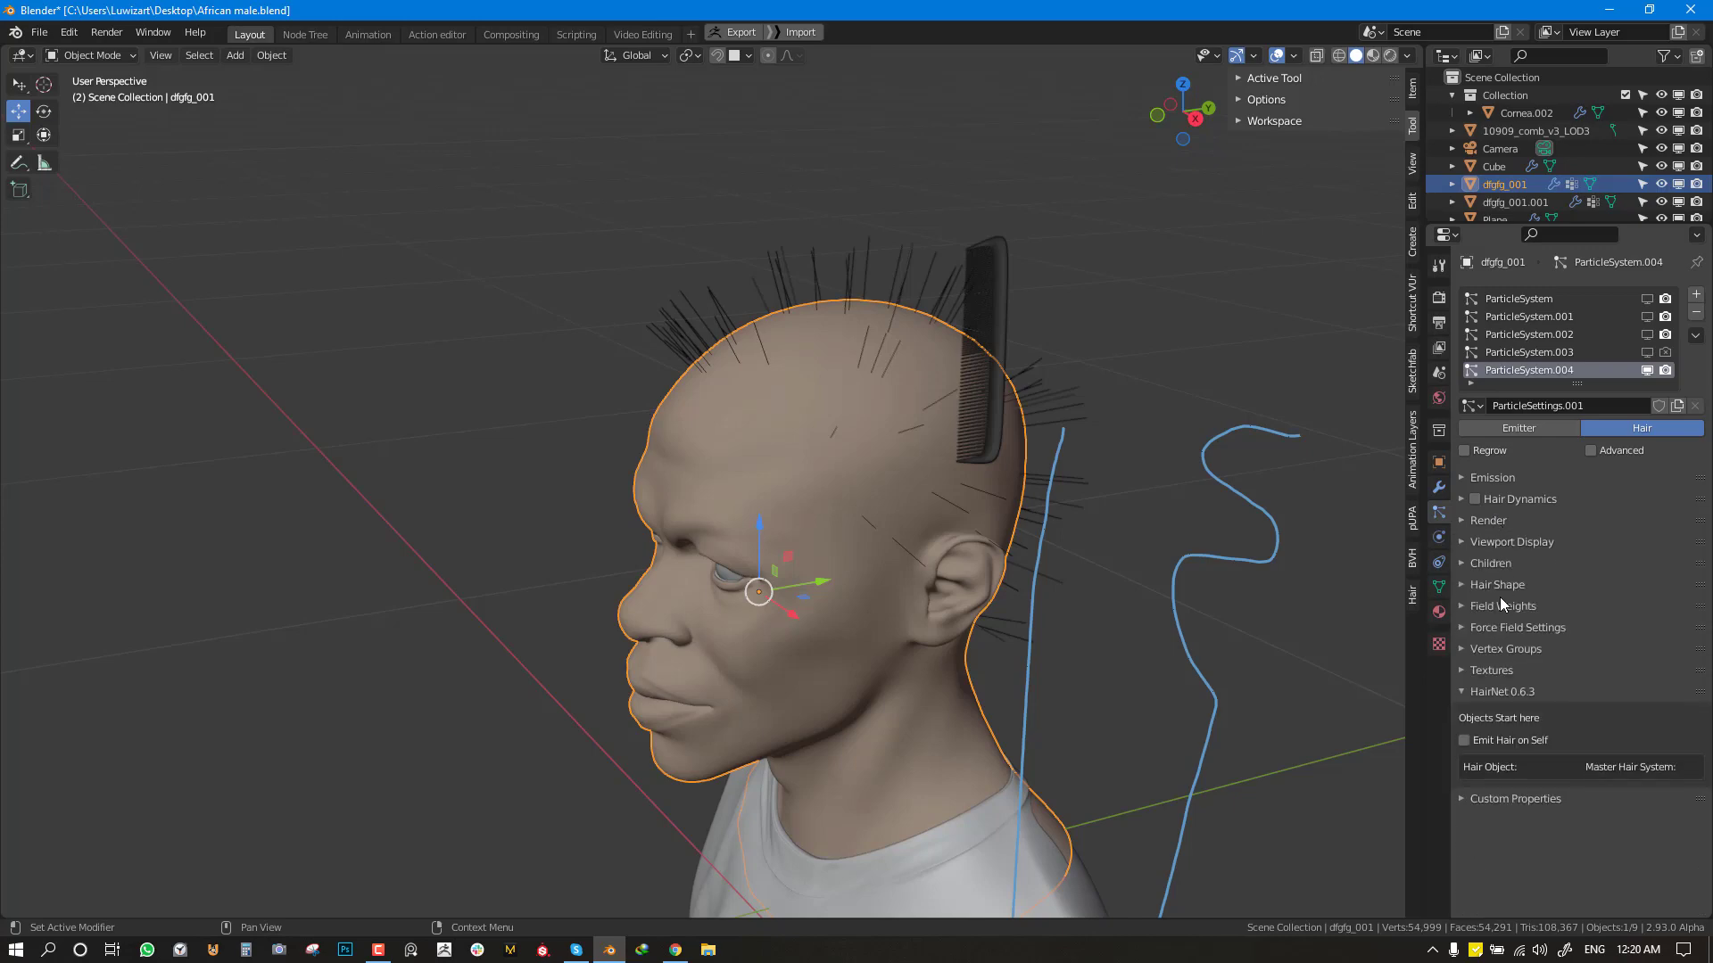
{"action": "left_click", "coordinate": [1502, 565]}
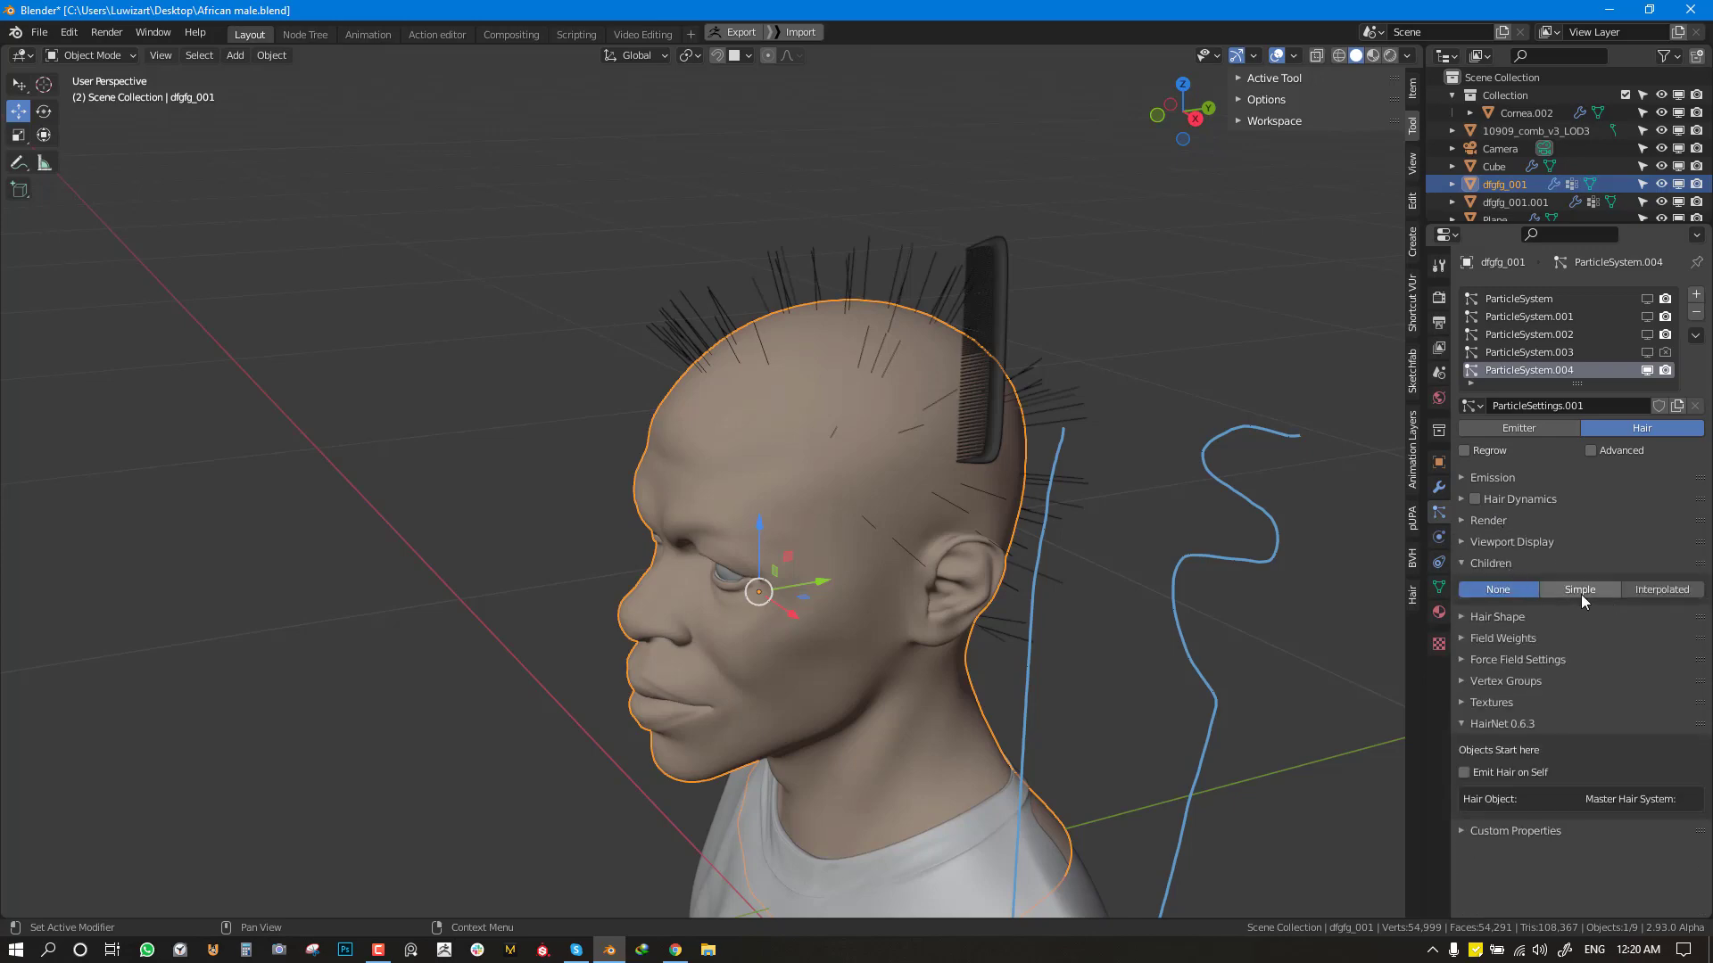
{"action": "left_click", "coordinate": [1660, 590]}
{"action": "middle_click_drag", "start_coordinate": [1398, 594], "coordinate": [1154, 496]}
{"action": "scroll", "coordinate": [1155, 496], "scroll_direction": "up", "scroll_amount": 2}
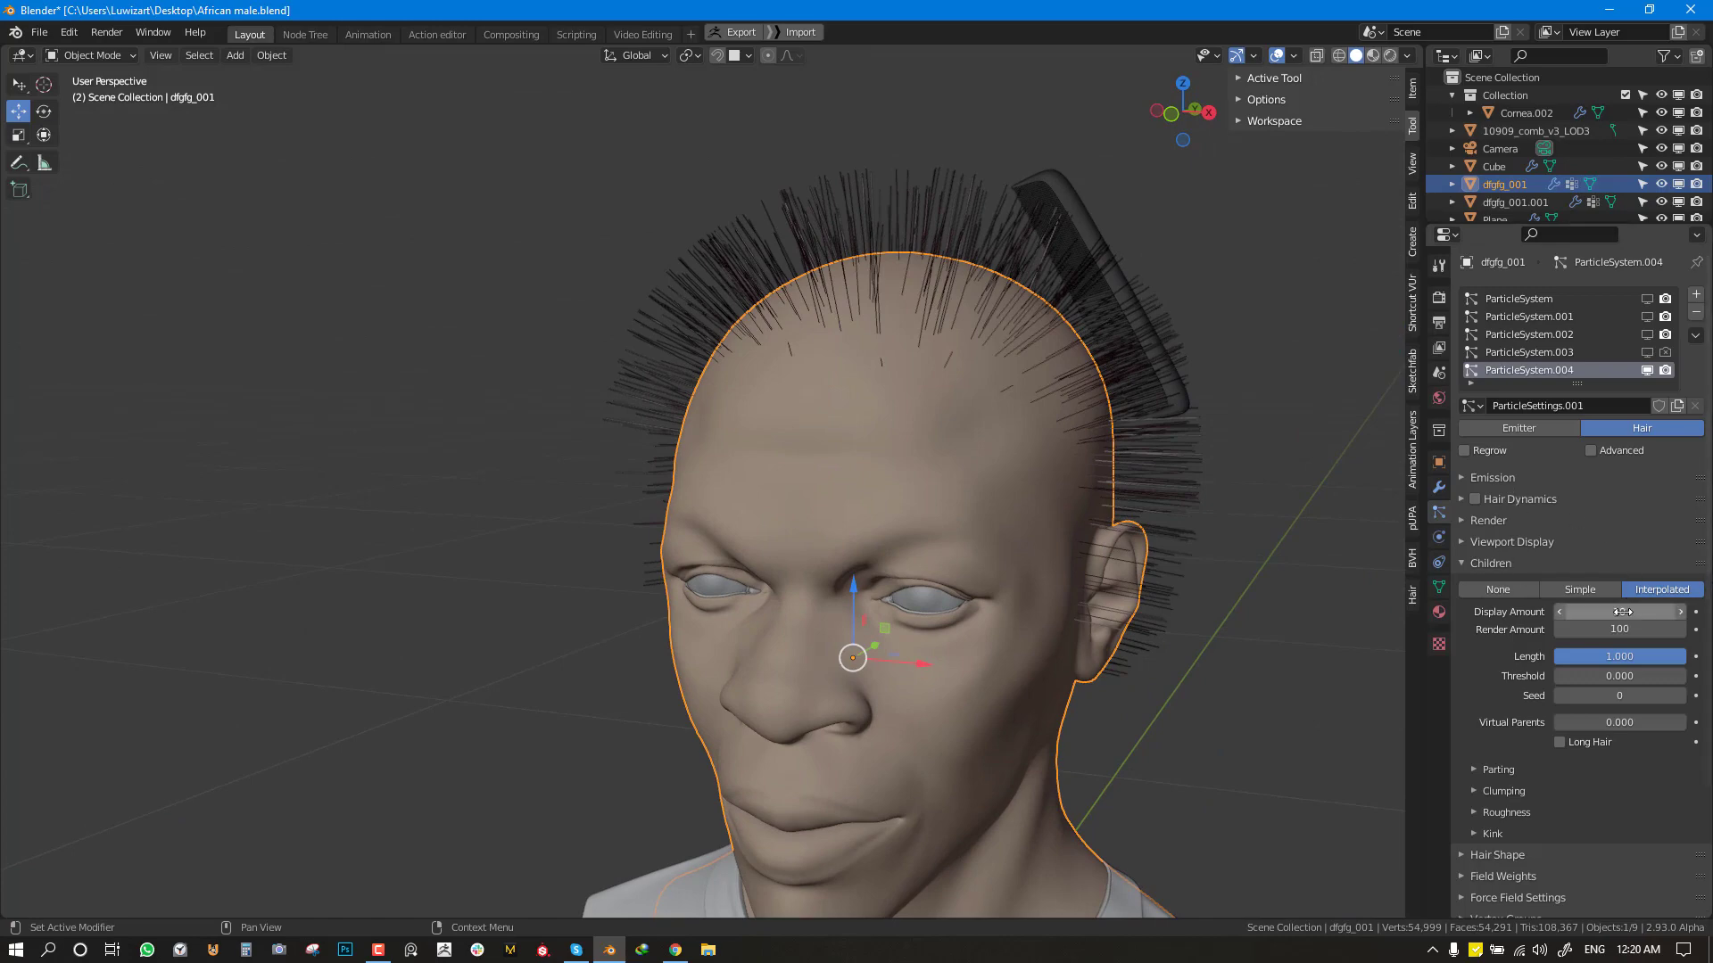
{"action": "mouse_move", "coordinate": [1572, 612]}
{"action": "left_mouse_down"}
{"action": "mouse_move", "coordinate": [1542, 612]}
{"action": "mouse_move", "coordinate": [1556, 612]}
{"action": "left_mouse_up"}
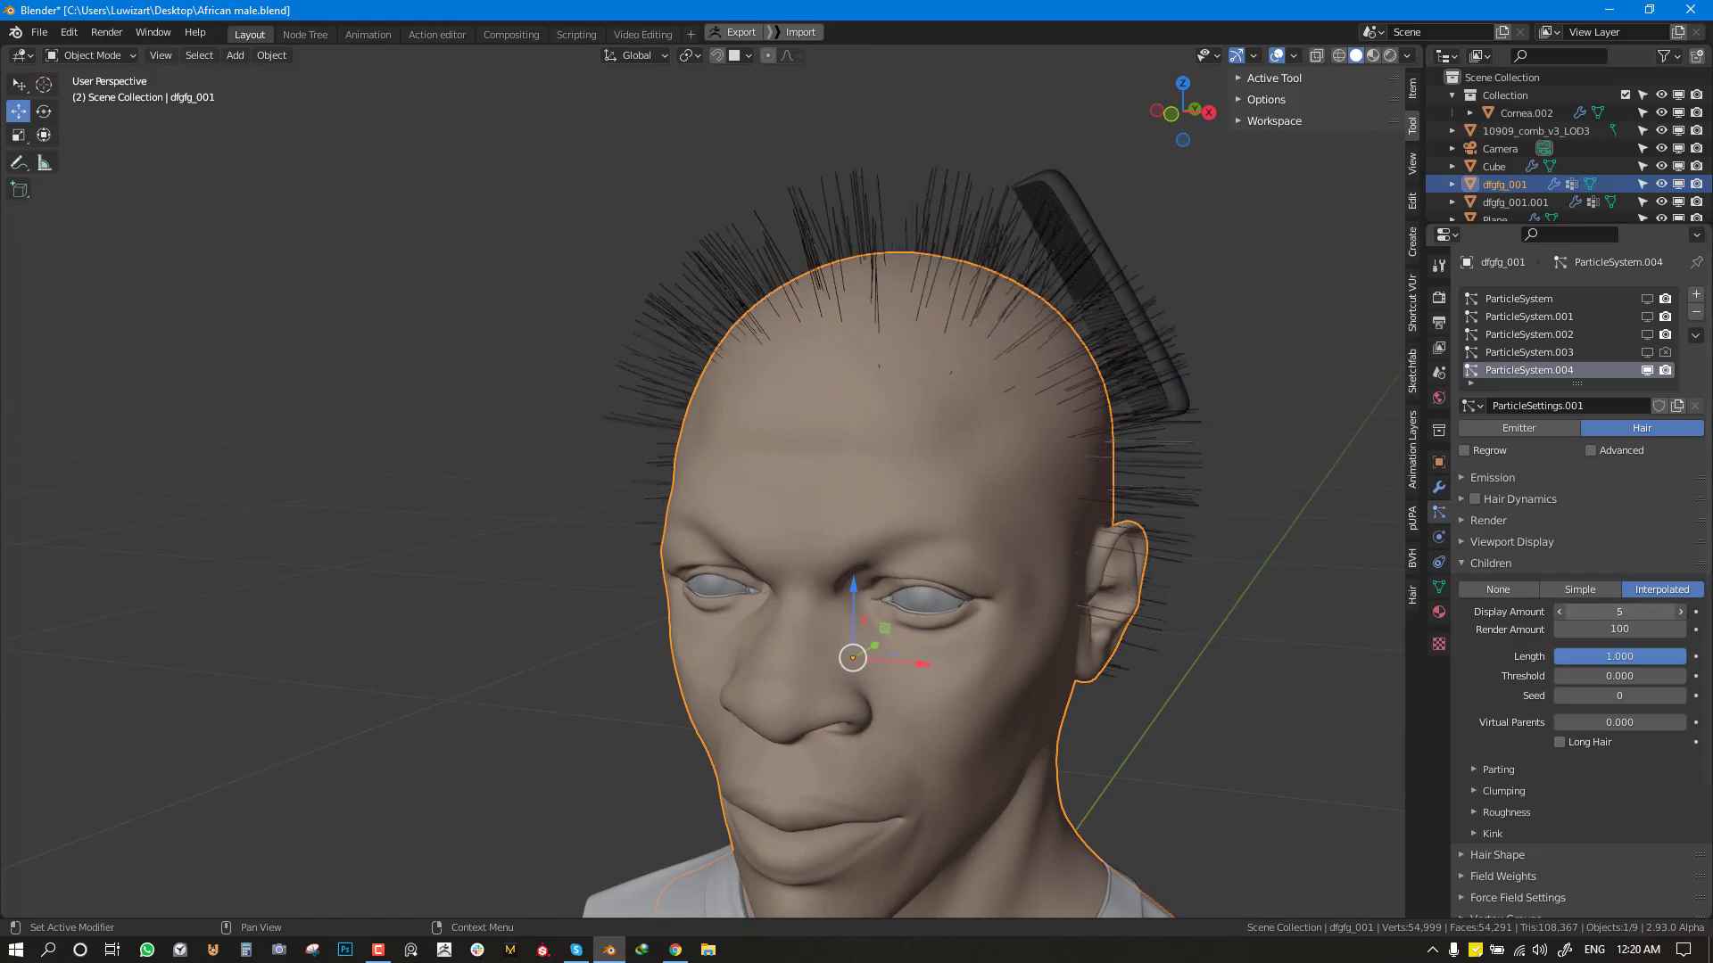
{"action": "mouse_move", "coordinate": [1041, 581]}
{"action": "middle_mouse_down"}
{"action": "mouse_move", "coordinate": [1026, 565]}
{"action": "mouse_move", "coordinate": [1009, 582]}
{"action": "middle_mouse_up"}
{"action": "scroll", "coordinate": [1008, 581], "scroll_direction": "up", "scroll_amount": 2}
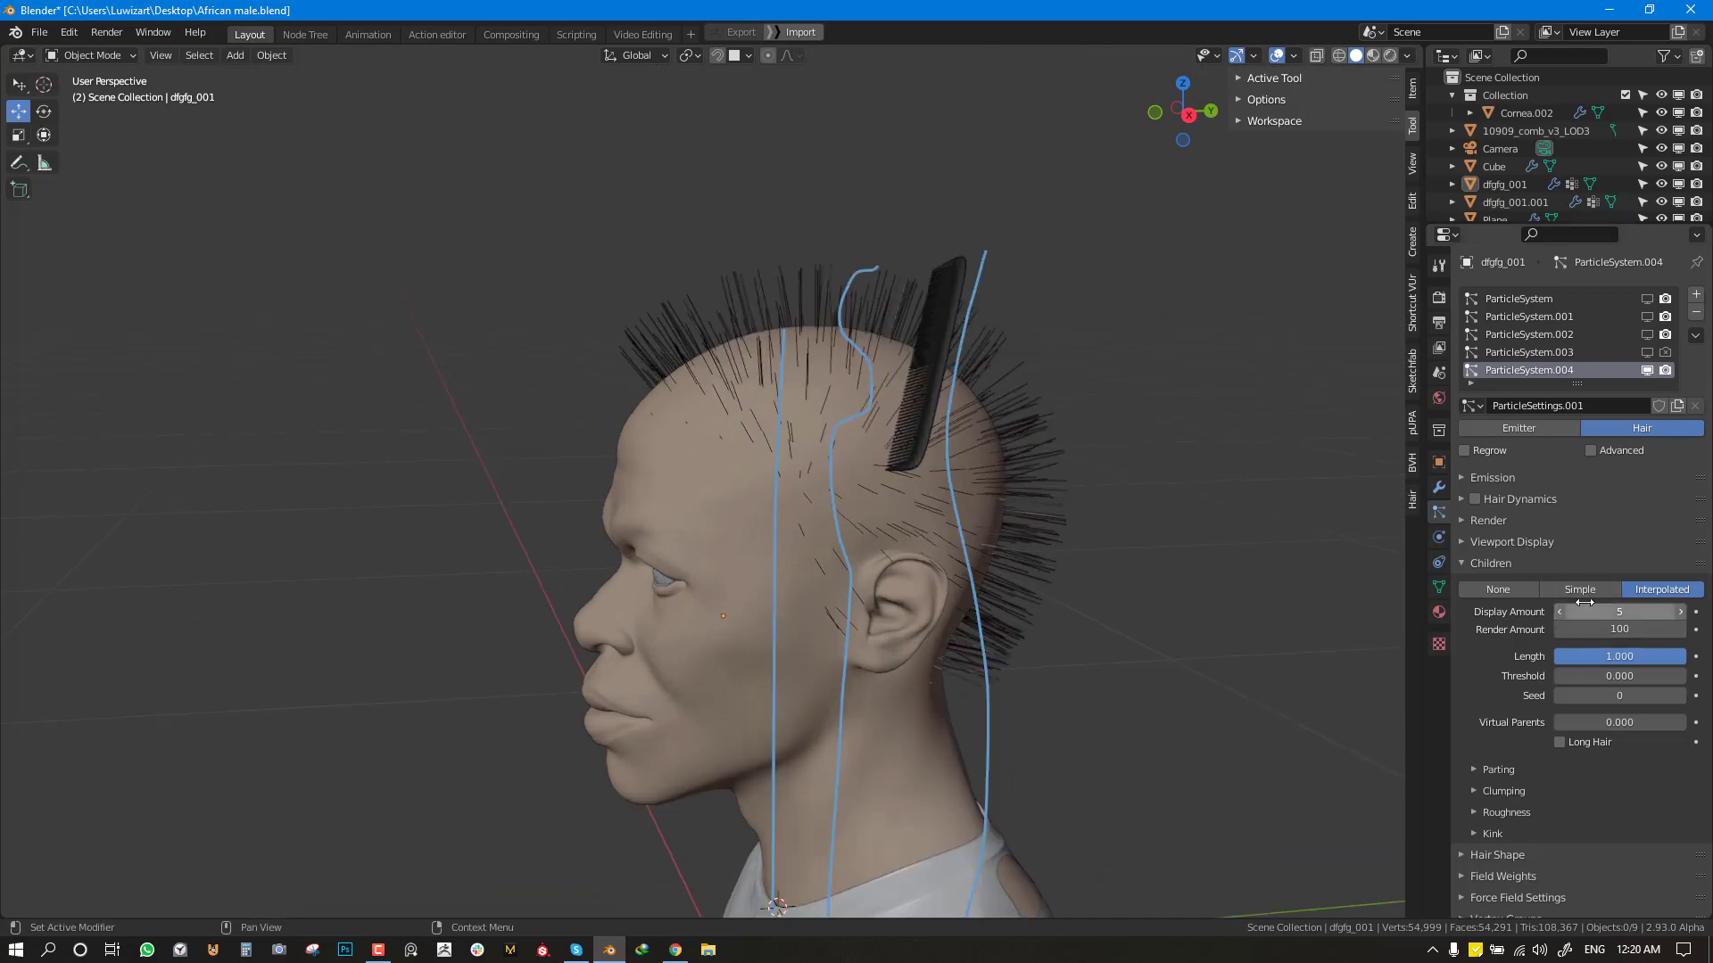
Step: Set the children Kink Type to Curl (amplitude 0.2 m, clump 1, frequency 2)
{"action": "scroll", "coordinate": [1595, 683], "scroll_direction": "down", "scroll_amount": 4}
{"action": "left_click", "coordinate": [1527, 671]}
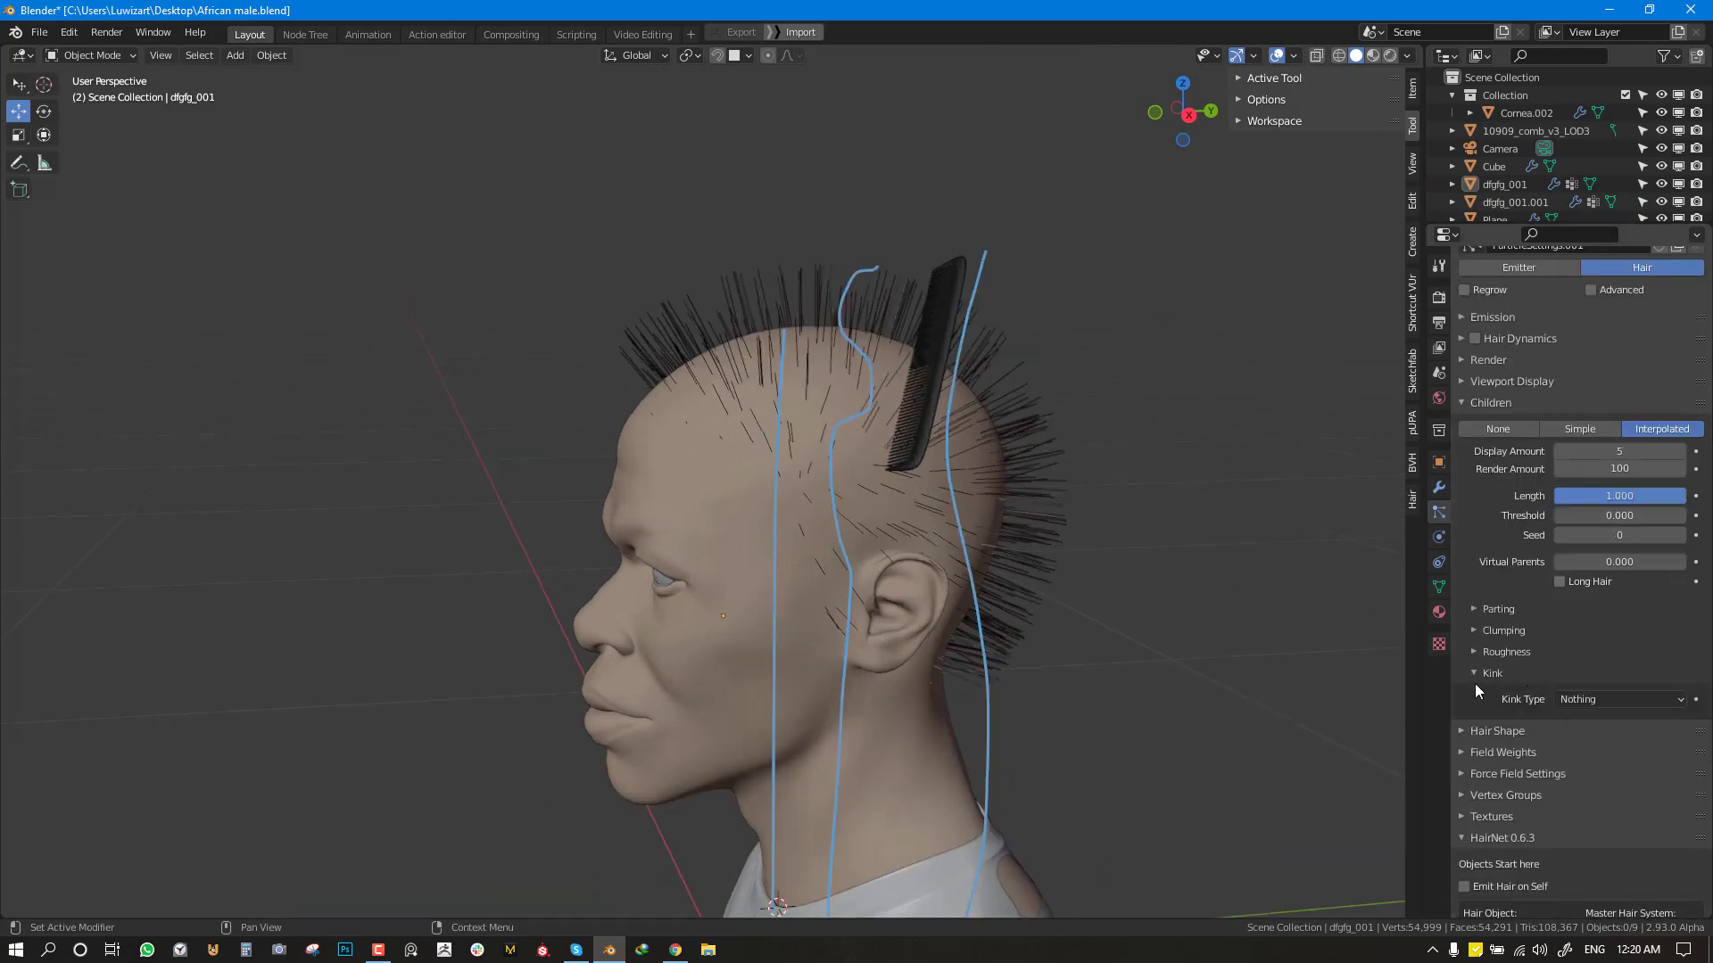
{"action": "left_click", "coordinate": [1620, 701]}
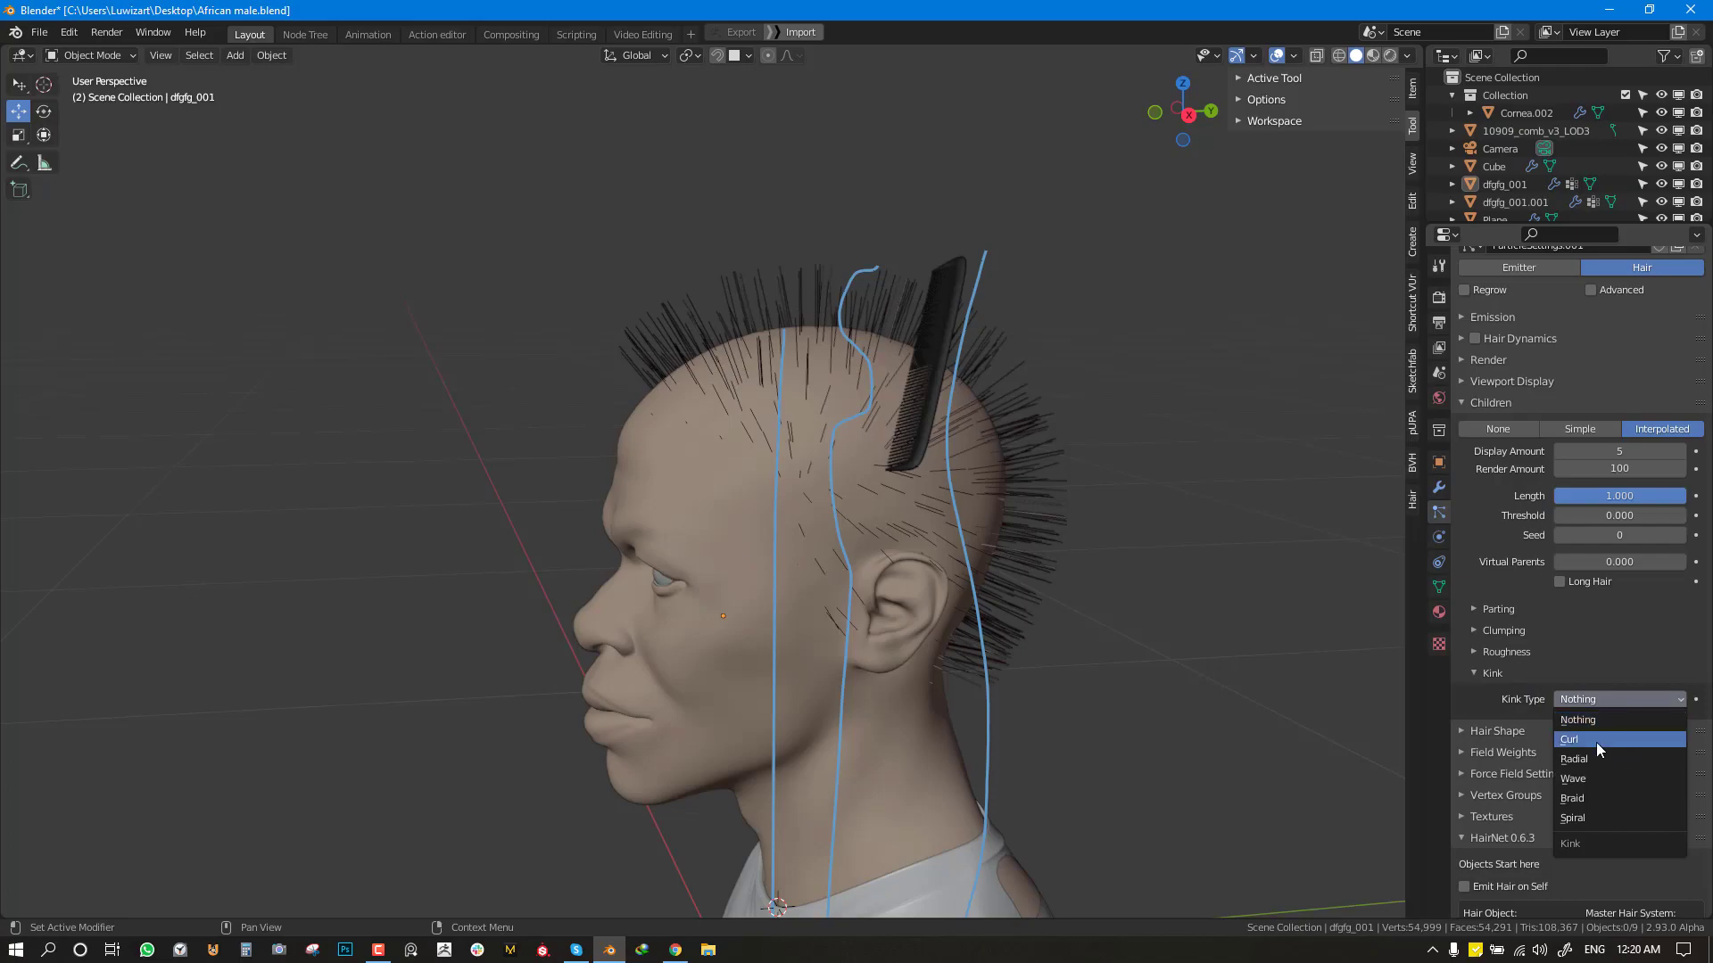
{"action": "left_click", "coordinate": [1597, 742]}
{"action": "middle_click_drag", "start_coordinate": [1083, 557], "coordinate": [1606, 704]}
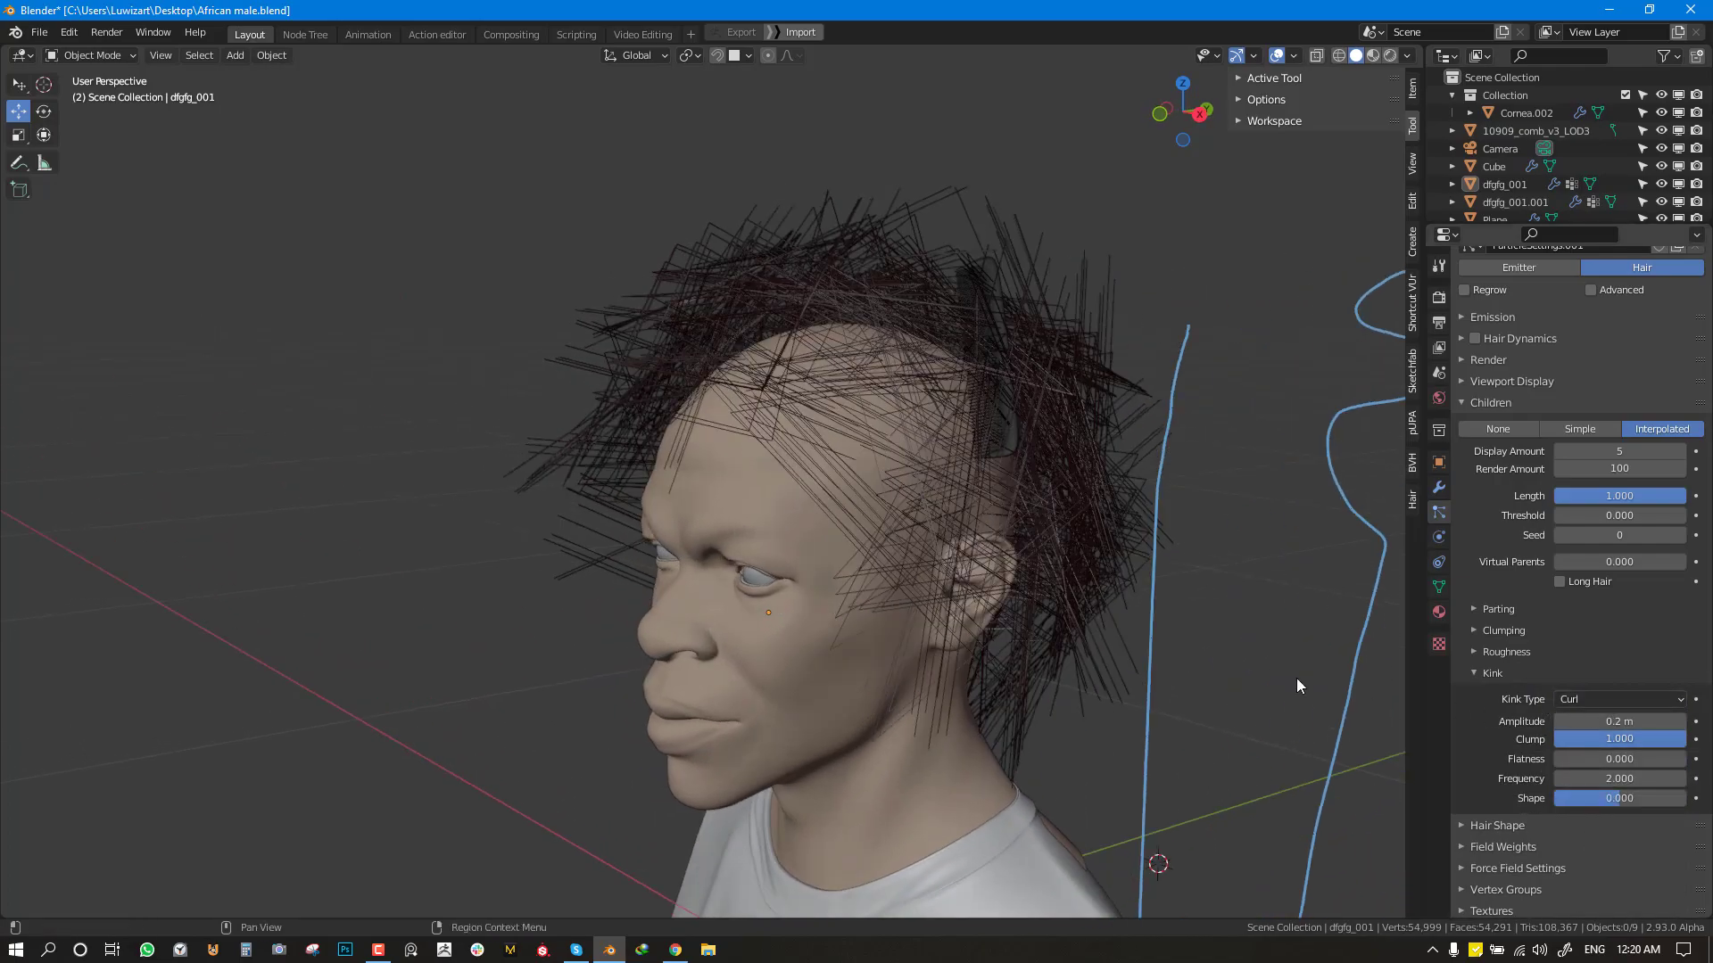
{"action": "middle_click_drag", "start_coordinate": [1136, 642], "coordinate": [791, 348]}
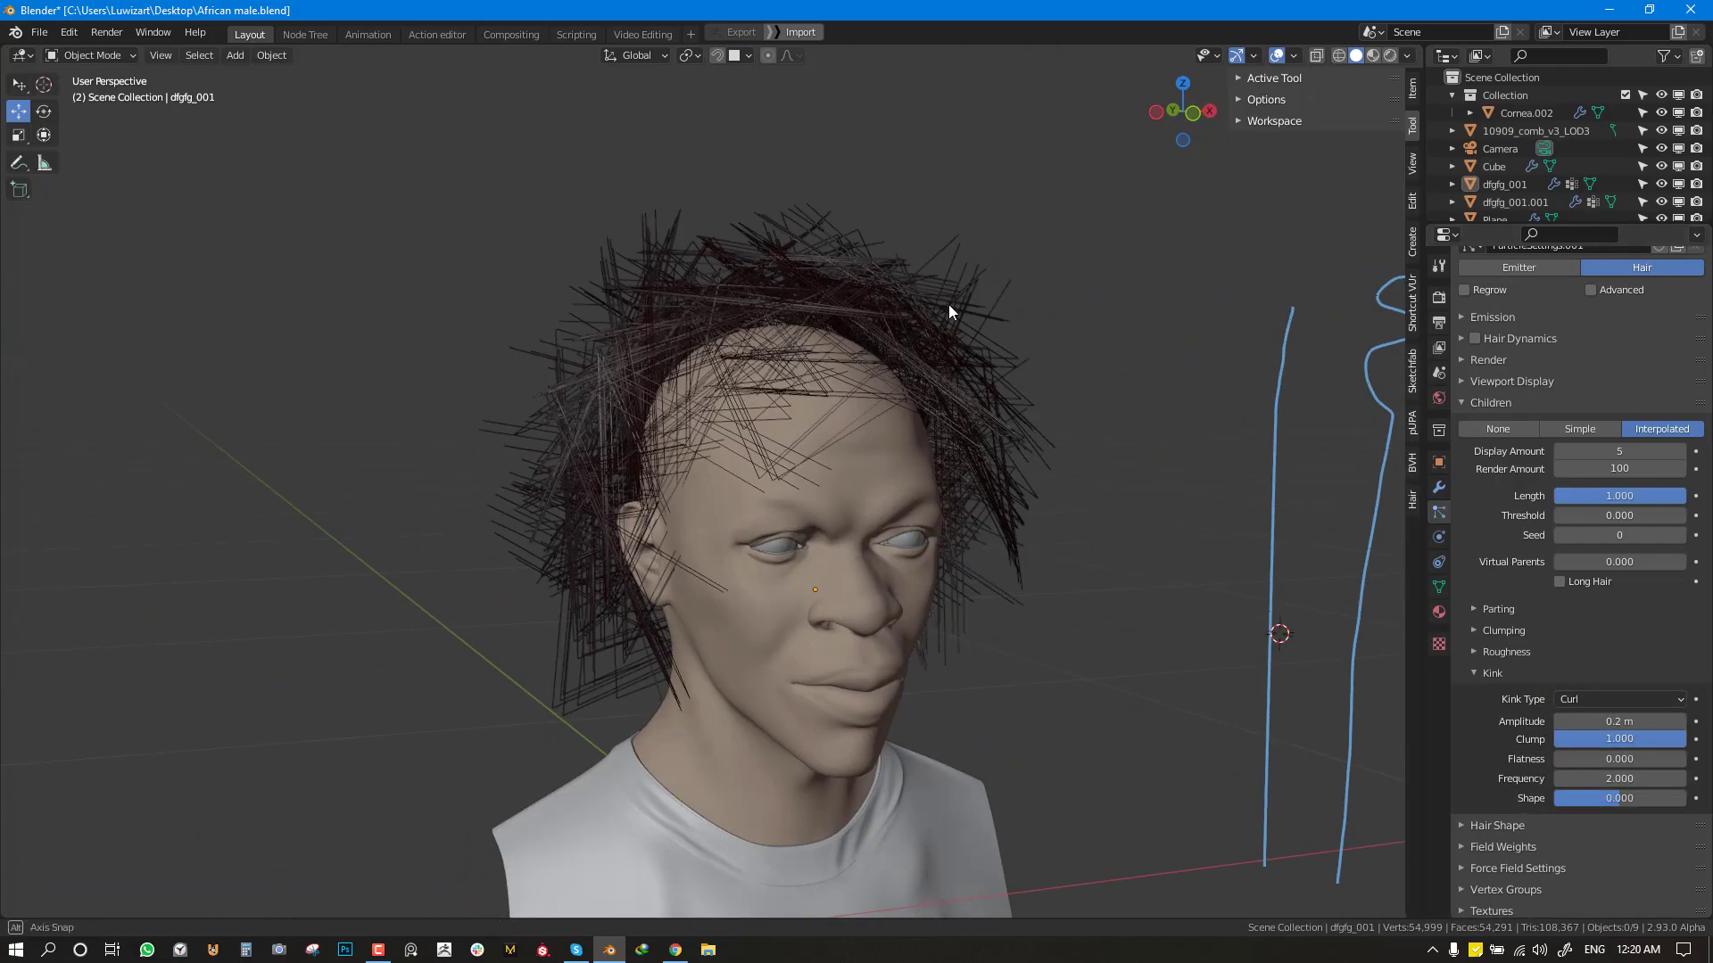
{"action": "middle_click_drag", "start_coordinate": [948, 310], "coordinate": [808, 275]}
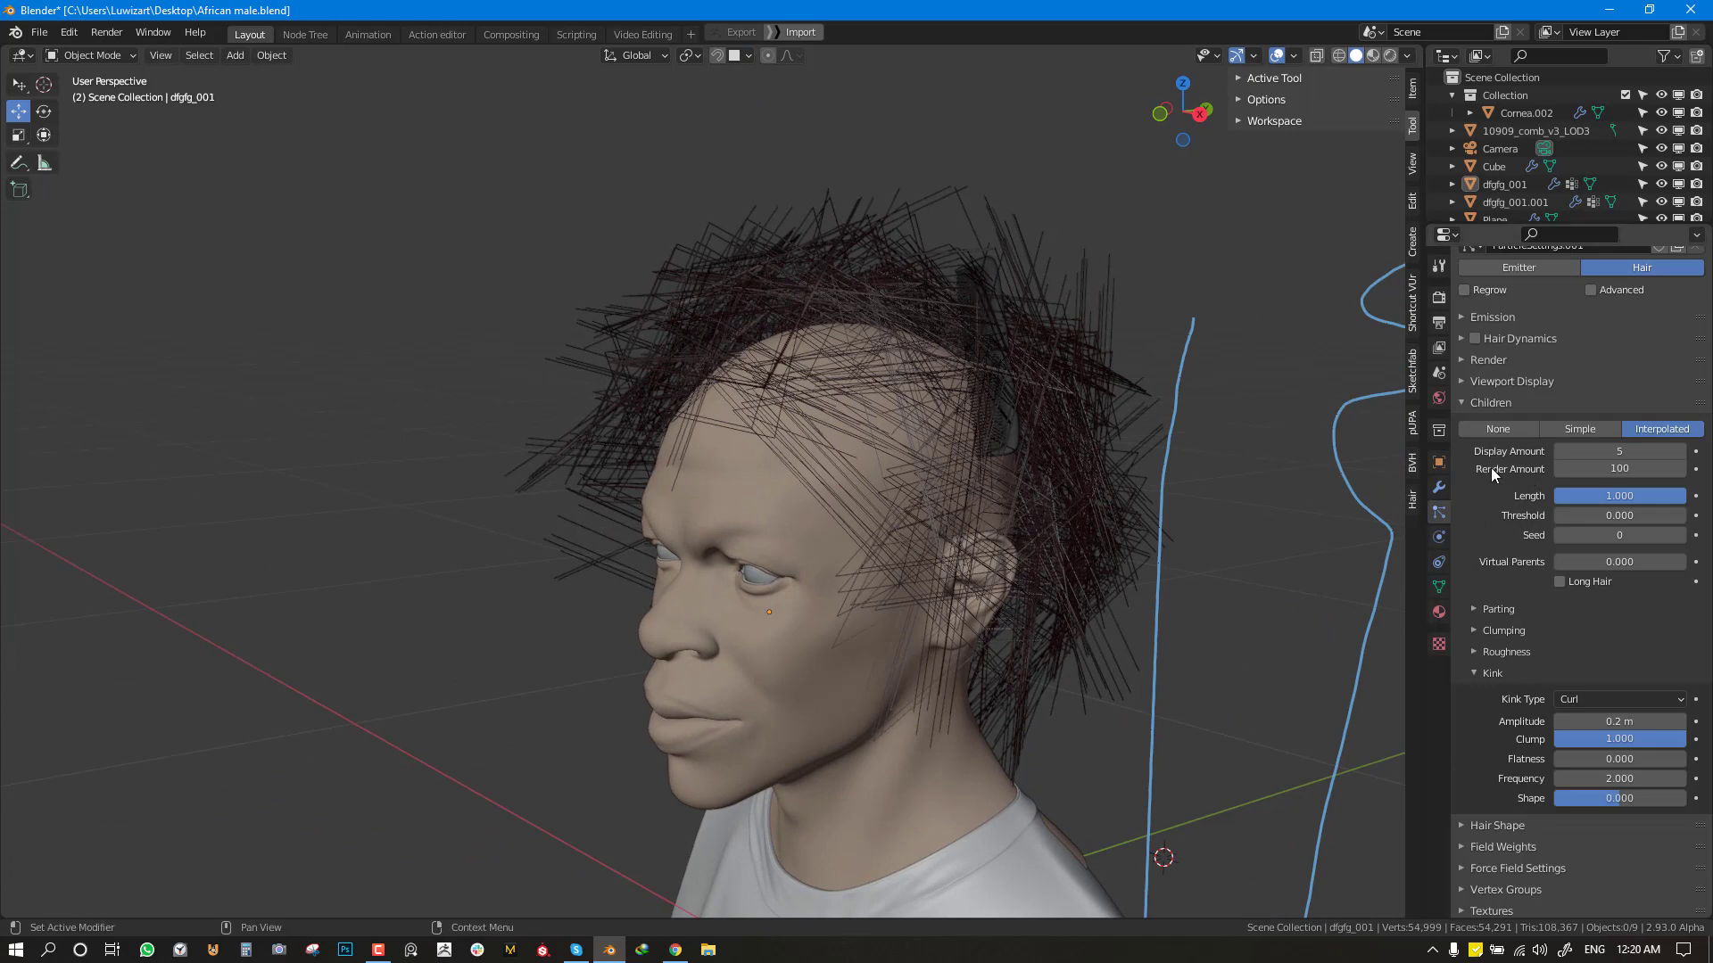
Step: Raise the hair's viewport Strand Steps to 7 for smoother curls
{"action": "left_click", "coordinate": [1531, 379]}
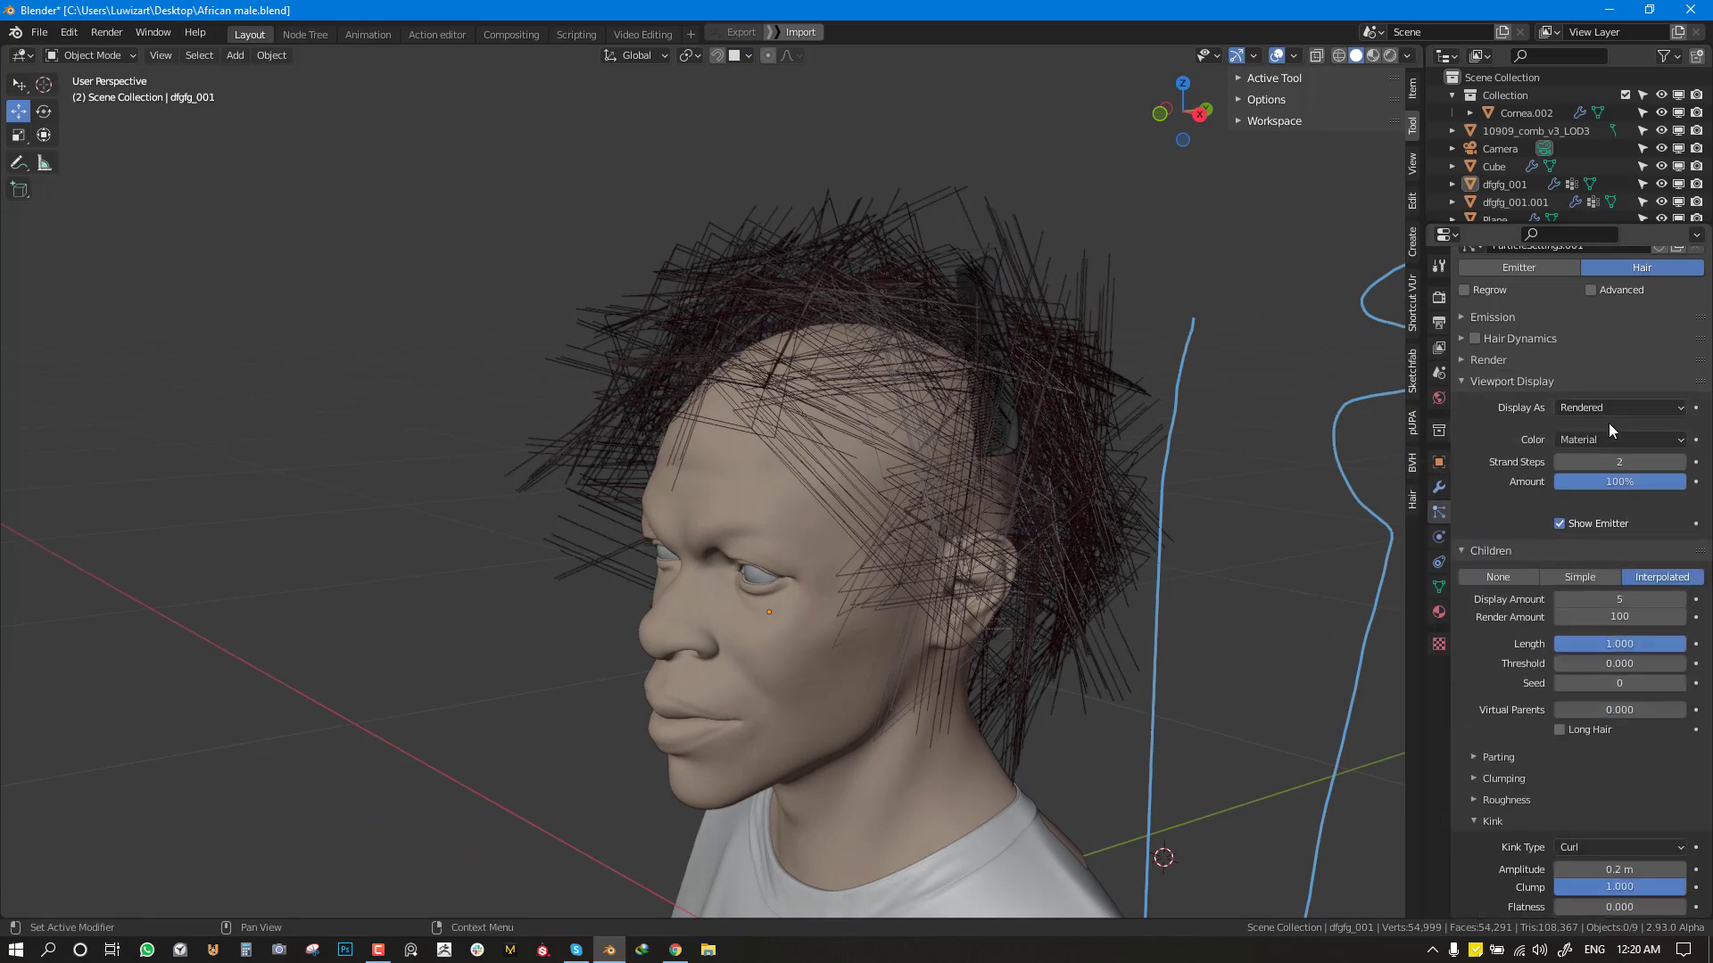
{"action": "left_click", "coordinate": [1680, 461]}
{"action": "left_click", "coordinate": [1680, 461]}
{"action": "left_click", "coordinate": [1679, 461]}
{"action": "left_click", "coordinate": [1680, 461]}
{"action": "left_click", "coordinate": [1680, 461]}
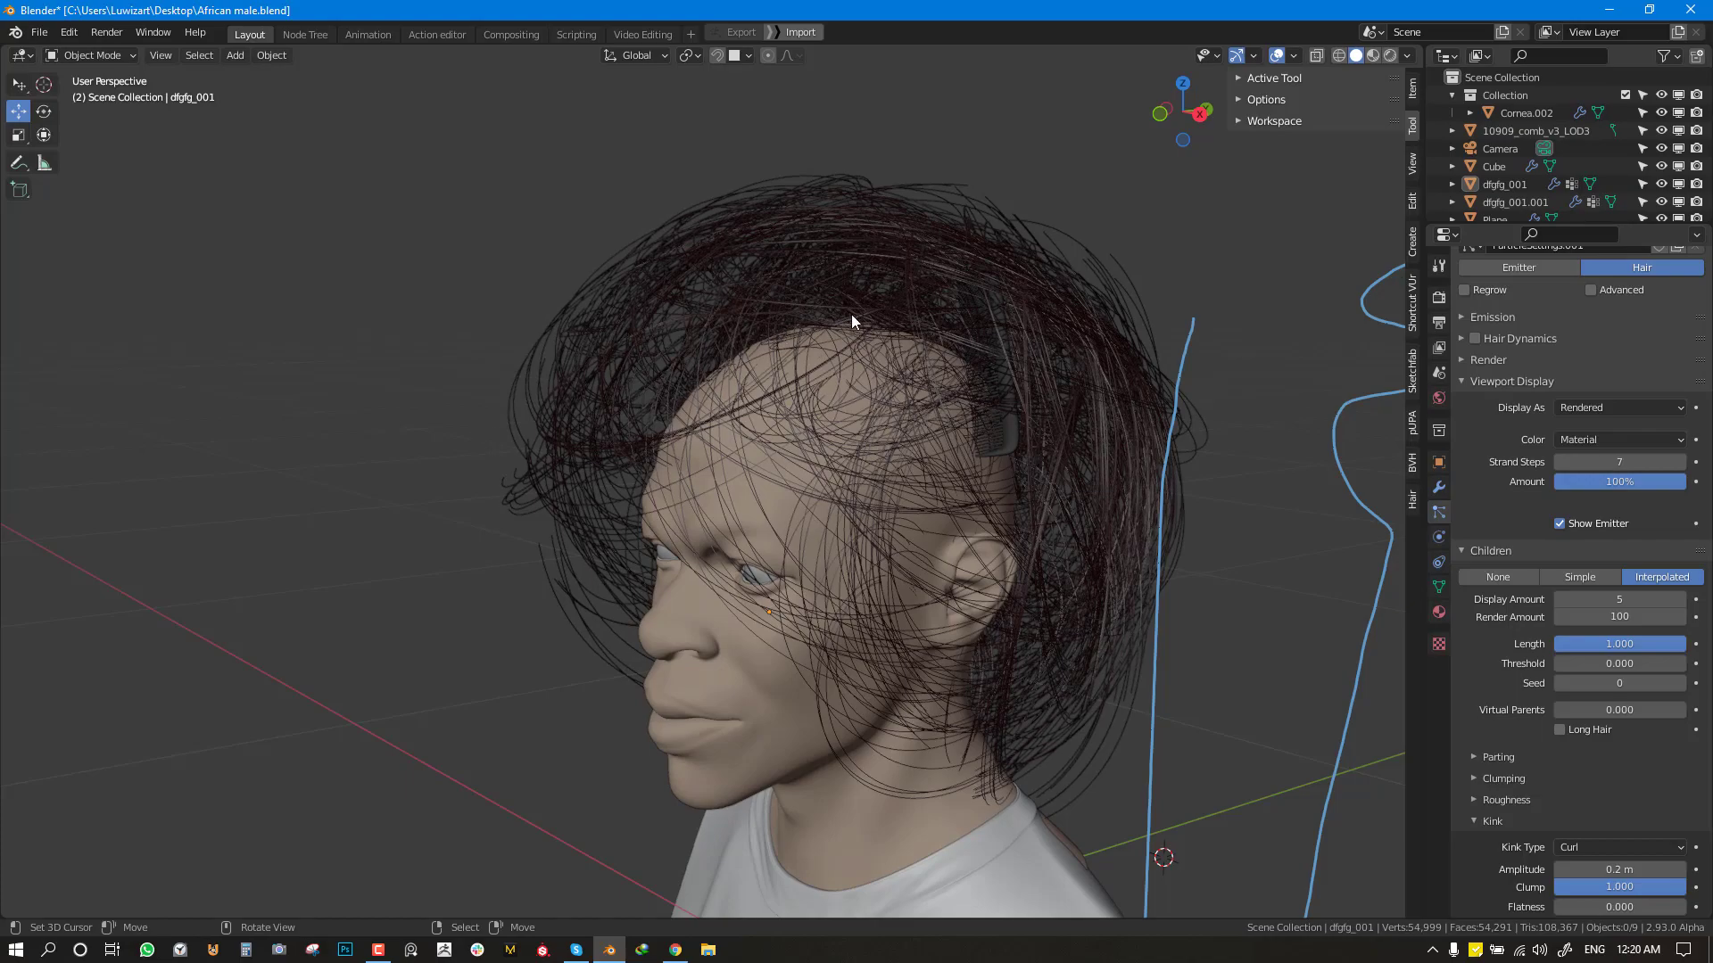
{"action": "mouse_move", "coordinate": [974, 304]}
{"action": "middle_mouse_down"}
{"action": "mouse_move", "coordinate": [862, 319]}
{"action": "mouse_move", "coordinate": [1008, 320]}
{"action": "mouse_move", "coordinate": [929, 332]}
{"action": "mouse_move", "coordinate": [993, 329]}
{"action": "middle_mouse_up"}
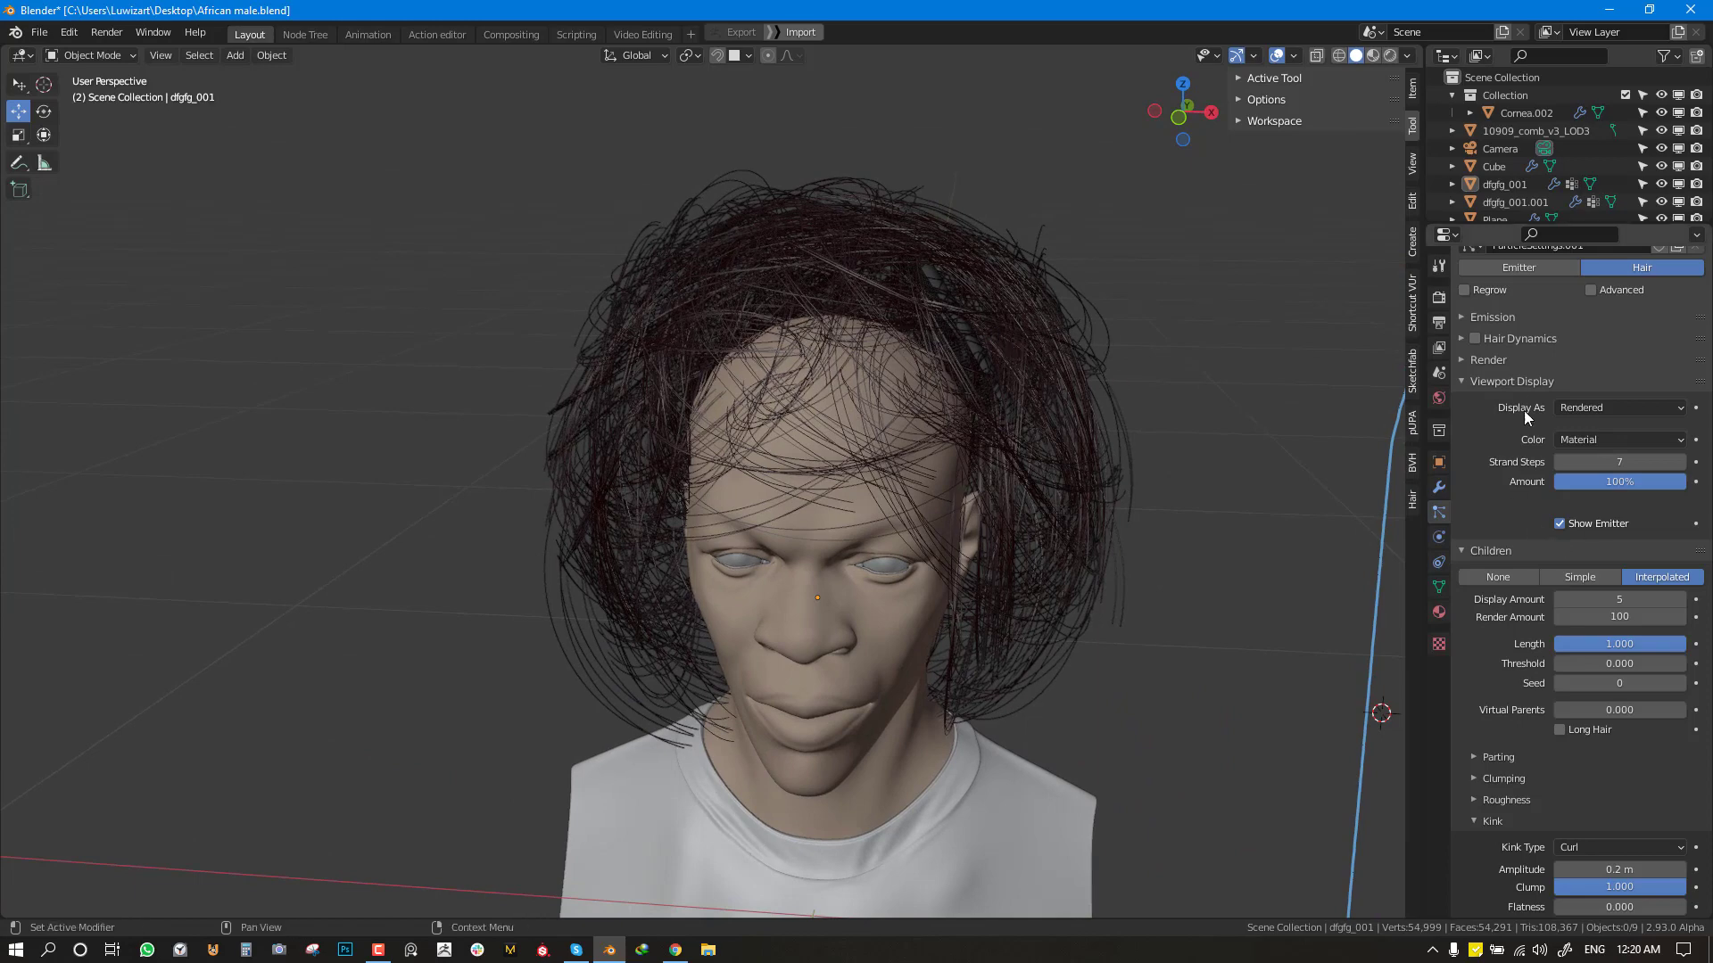
{"action": "left_click", "coordinate": [1466, 382]}
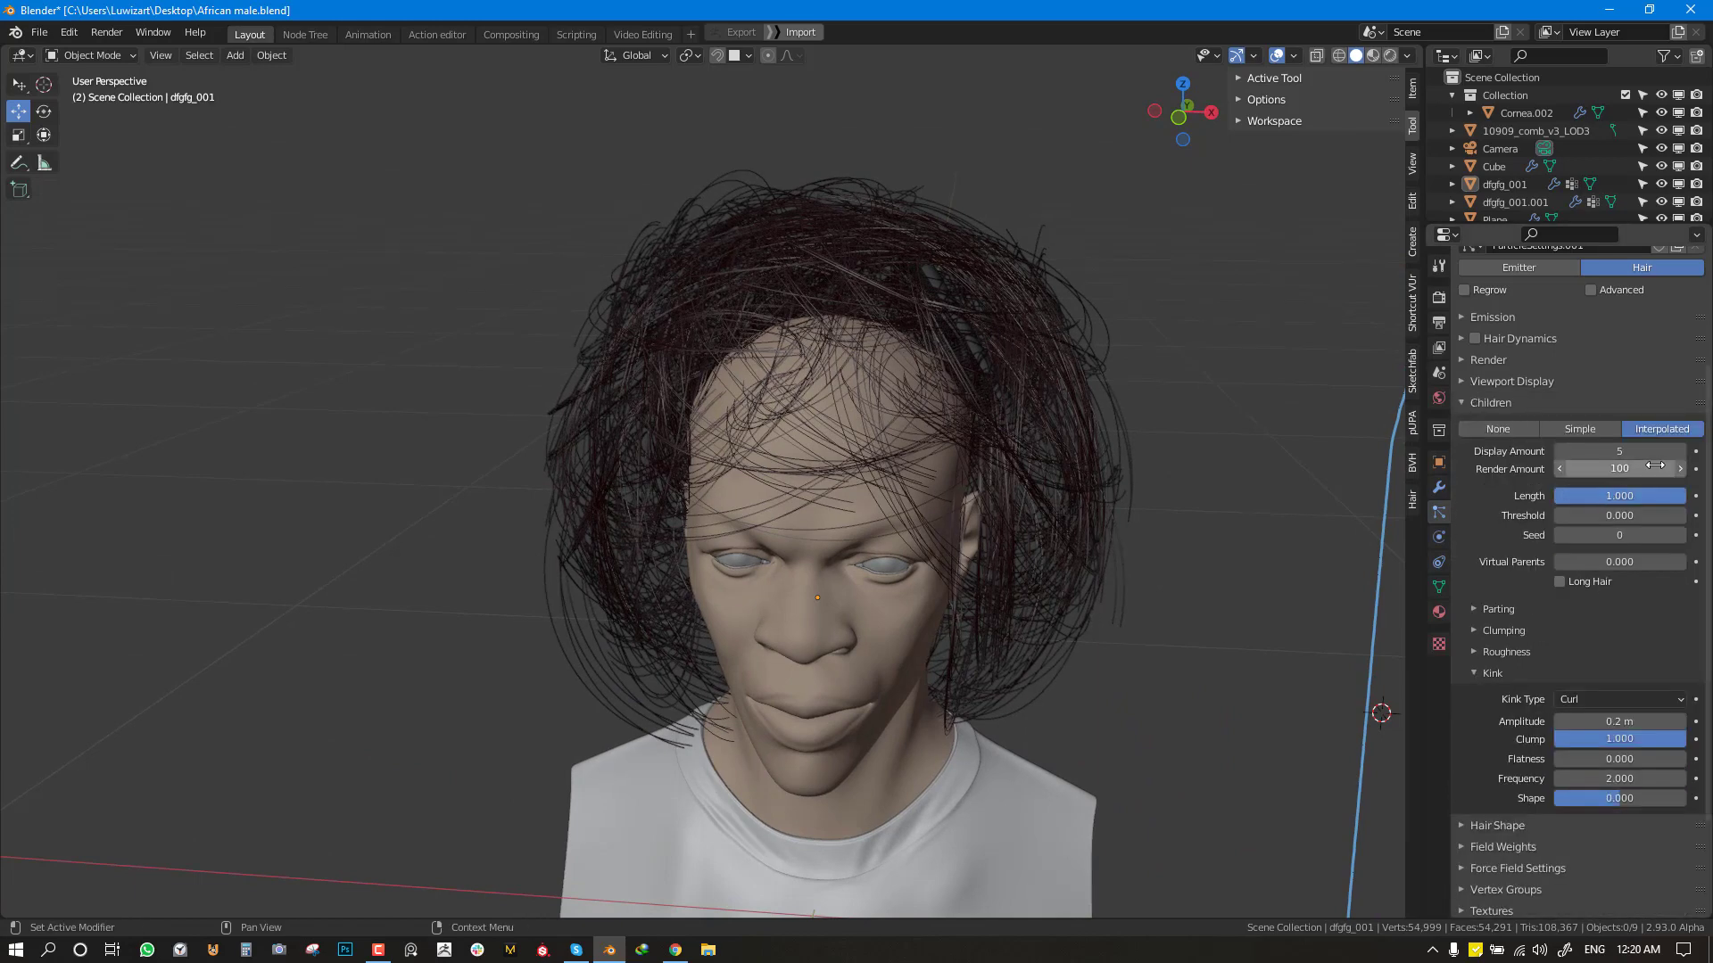
{"action": "middle_click_drag", "start_coordinate": [981, 531], "coordinate": [939, 517]}
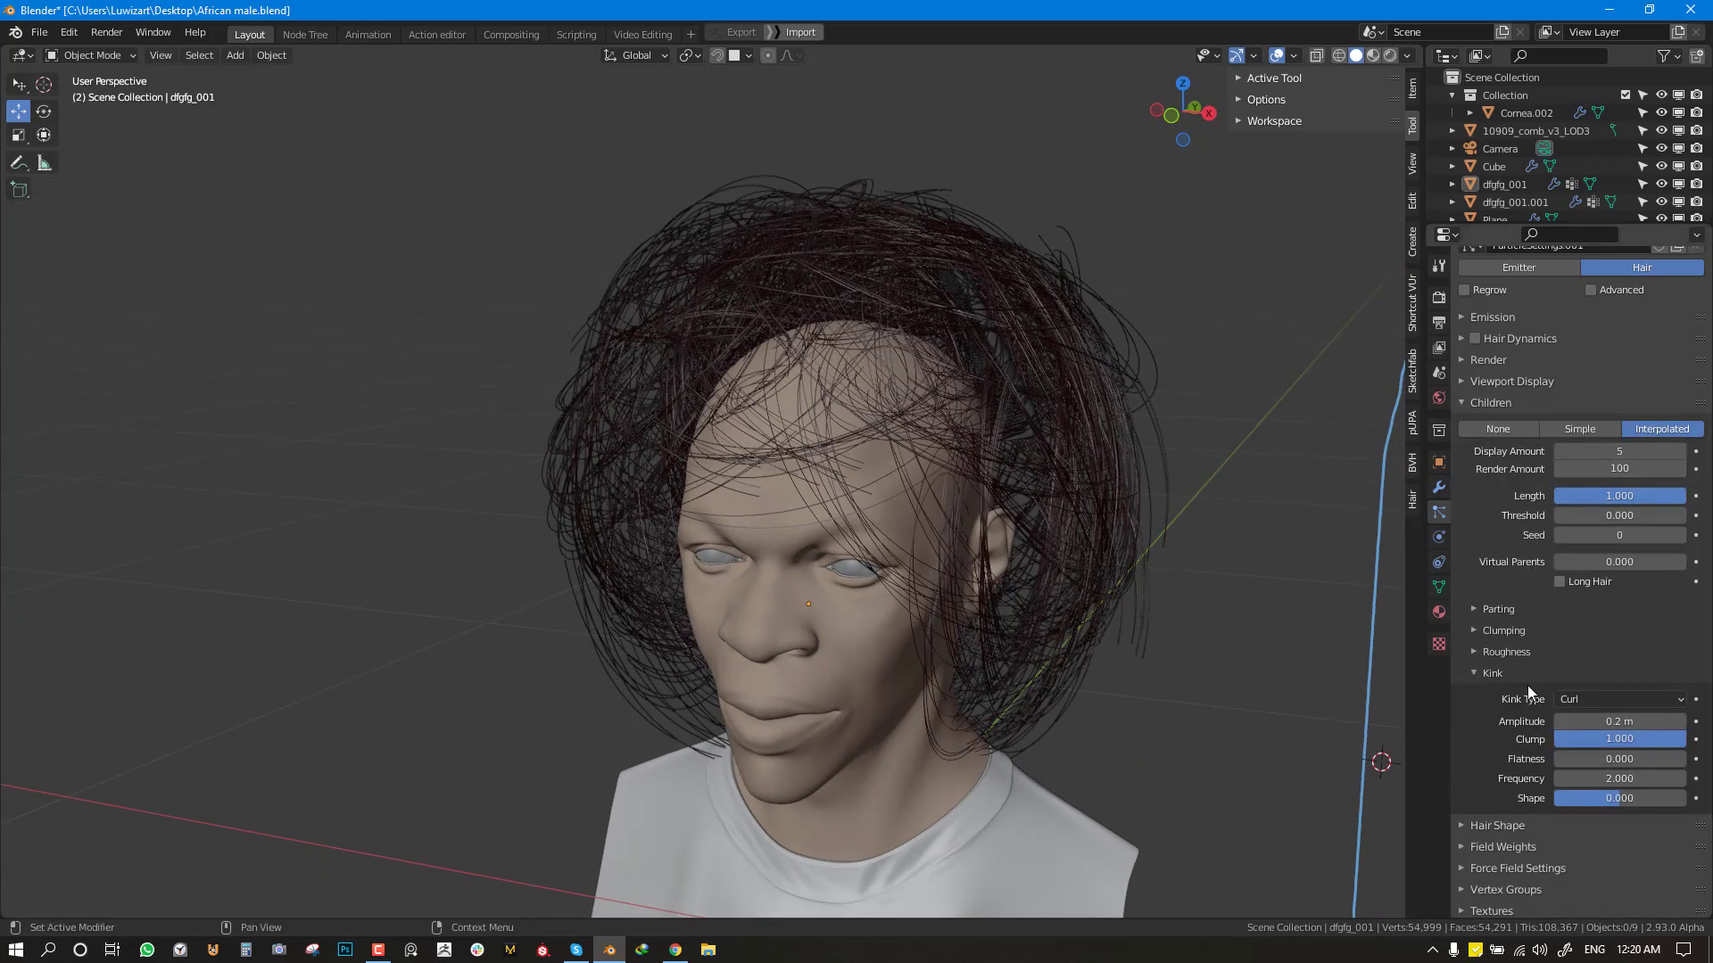
Step: Lower the curl kink amplitude to 0.008 m, checking it in front orthographic view
{"action": "scroll", "coordinate": [1528, 685], "scroll_direction": "down", "scroll_amount": 2}
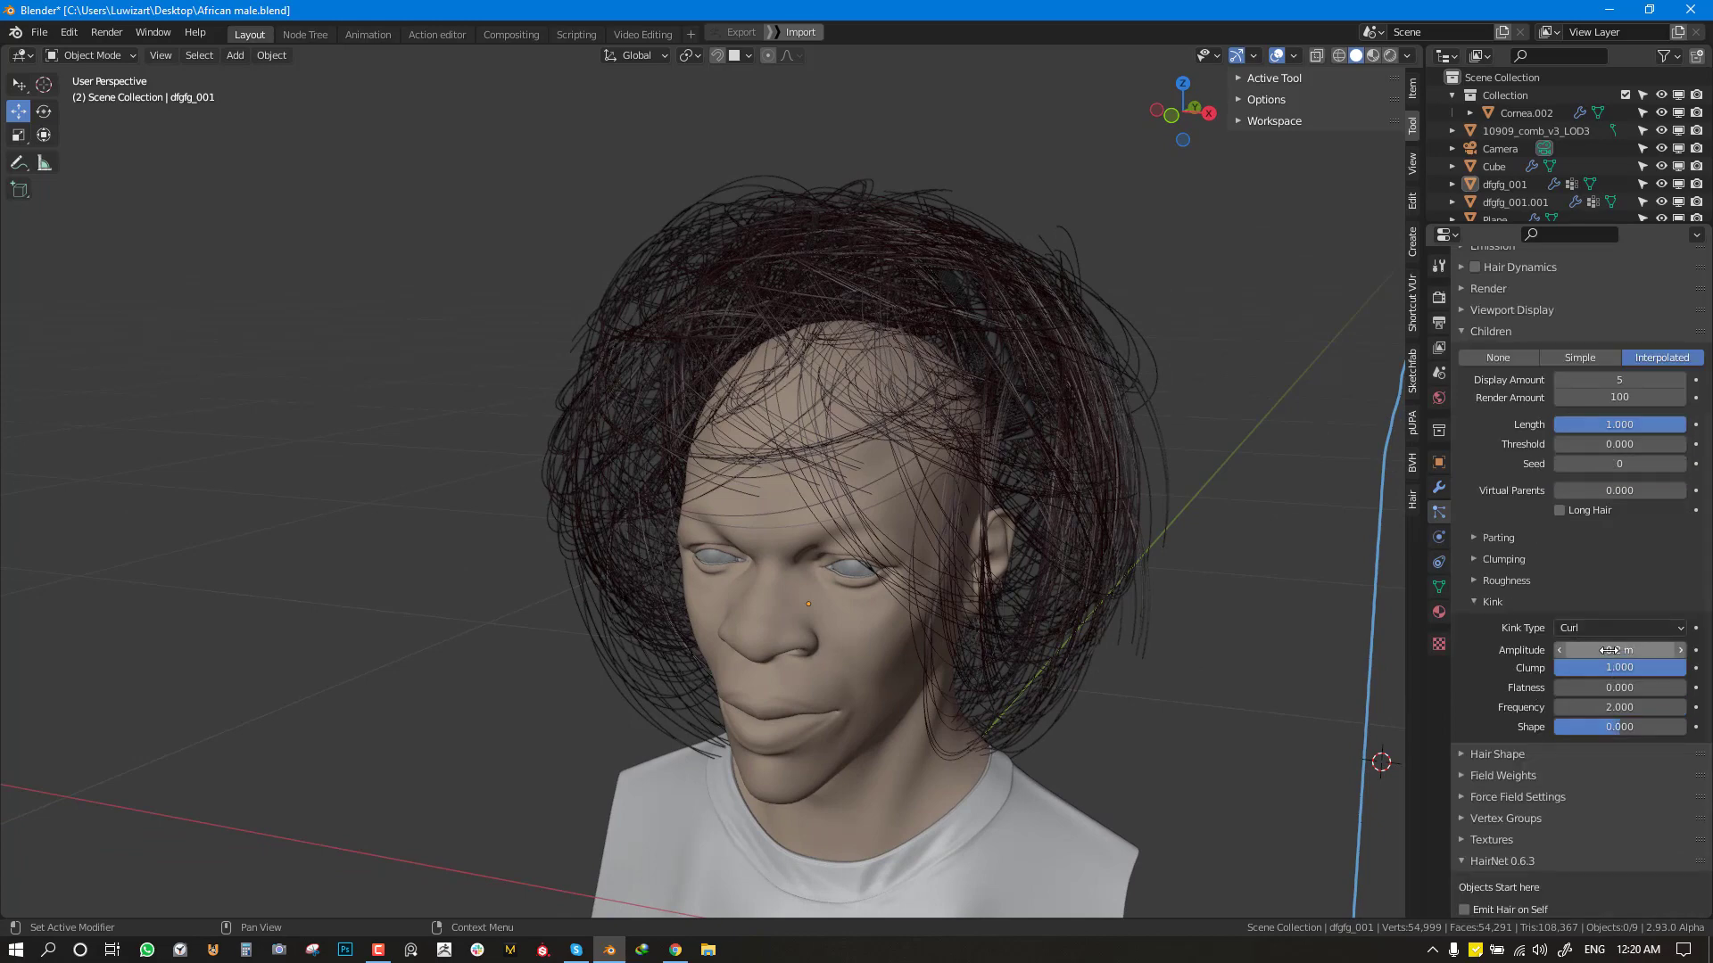
{"action": "left_click", "coordinate": [1606, 649]}
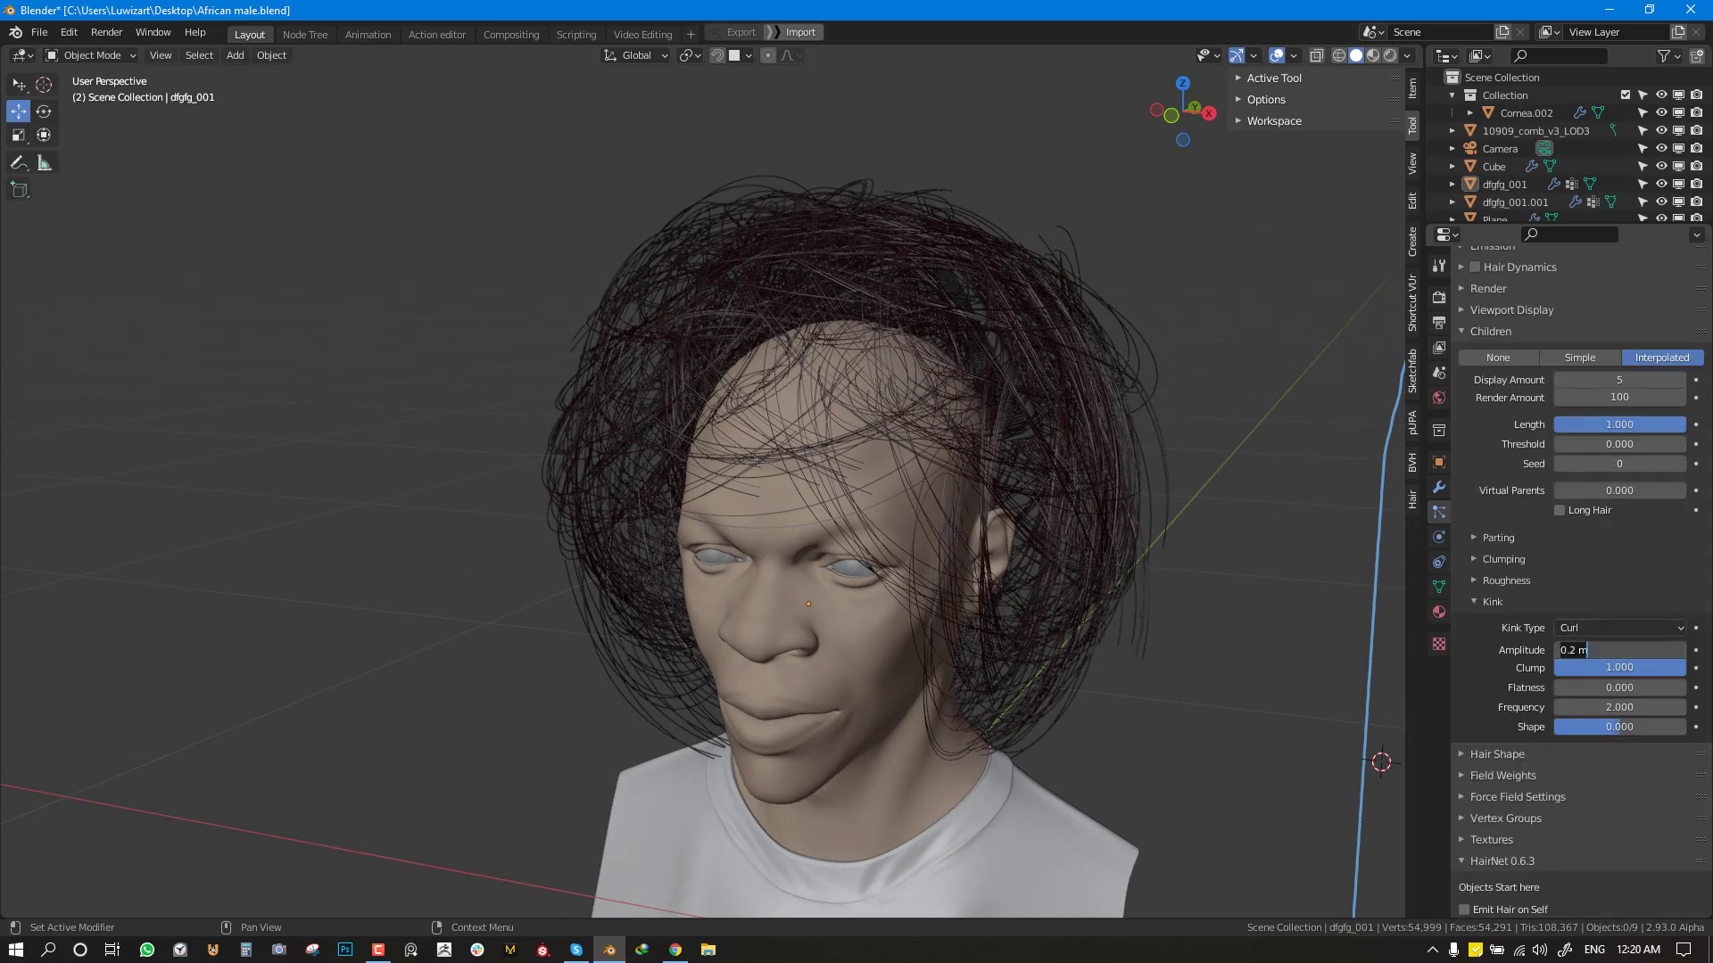
{"action": "key", "text": "BackSpace"}
{"action": "type", "text": ".02"}
{"action": "key", "text": "Return"}
{"action": "middle_click_drag", "start_coordinate": [1021, 634], "coordinate": [951, 589]}
{"action": "mouse_move", "coordinate": [1605, 650]}
{"action": "left_mouse_down"}
{"action": "mouse_move", "coordinate": [1539, 649]}
{"action": "mouse_move", "coordinate": [1613, 649]}
{"action": "mouse_move", "coordinate": [1597, 649]}
{"action": "left_mouse_up"}
{"action": "key", "text": "KP_1"}
{"action": "middle_click_drag", "start_coordinate": [1067, 510], "coordinate": [953, 481]}
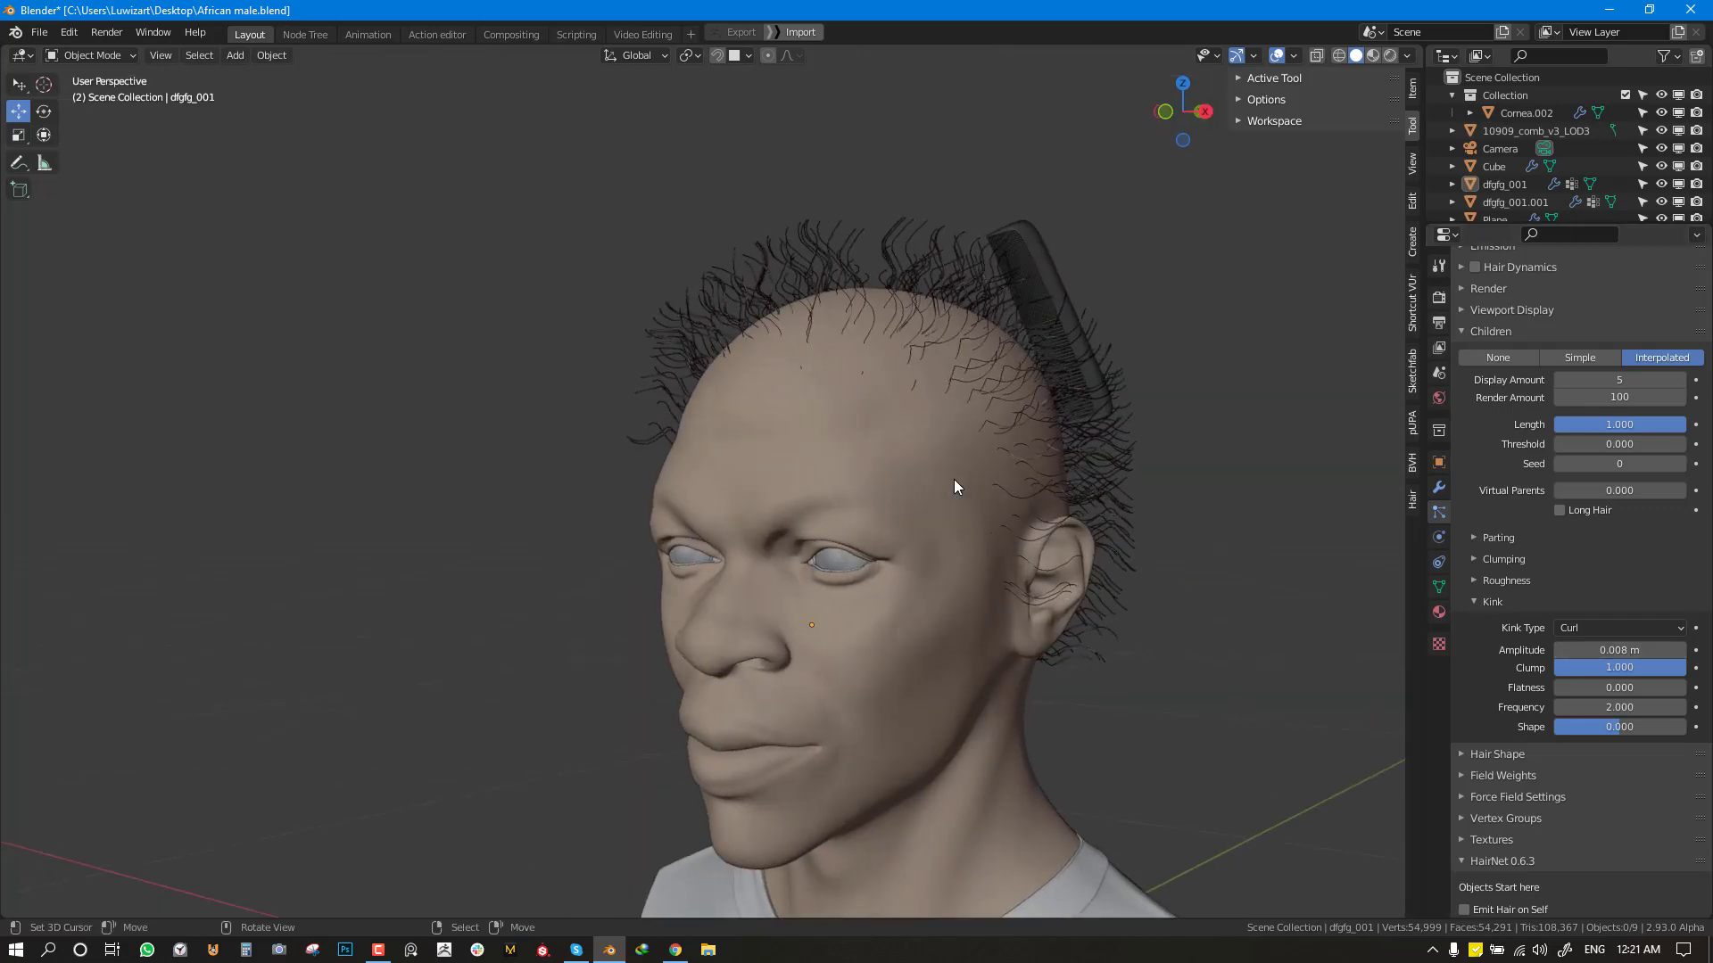
{"action": "middle_click_drag", "start_coordinate": [952, 489], "coordinate": [982, 430]}
{"action": "key", "text": "KP_1"}
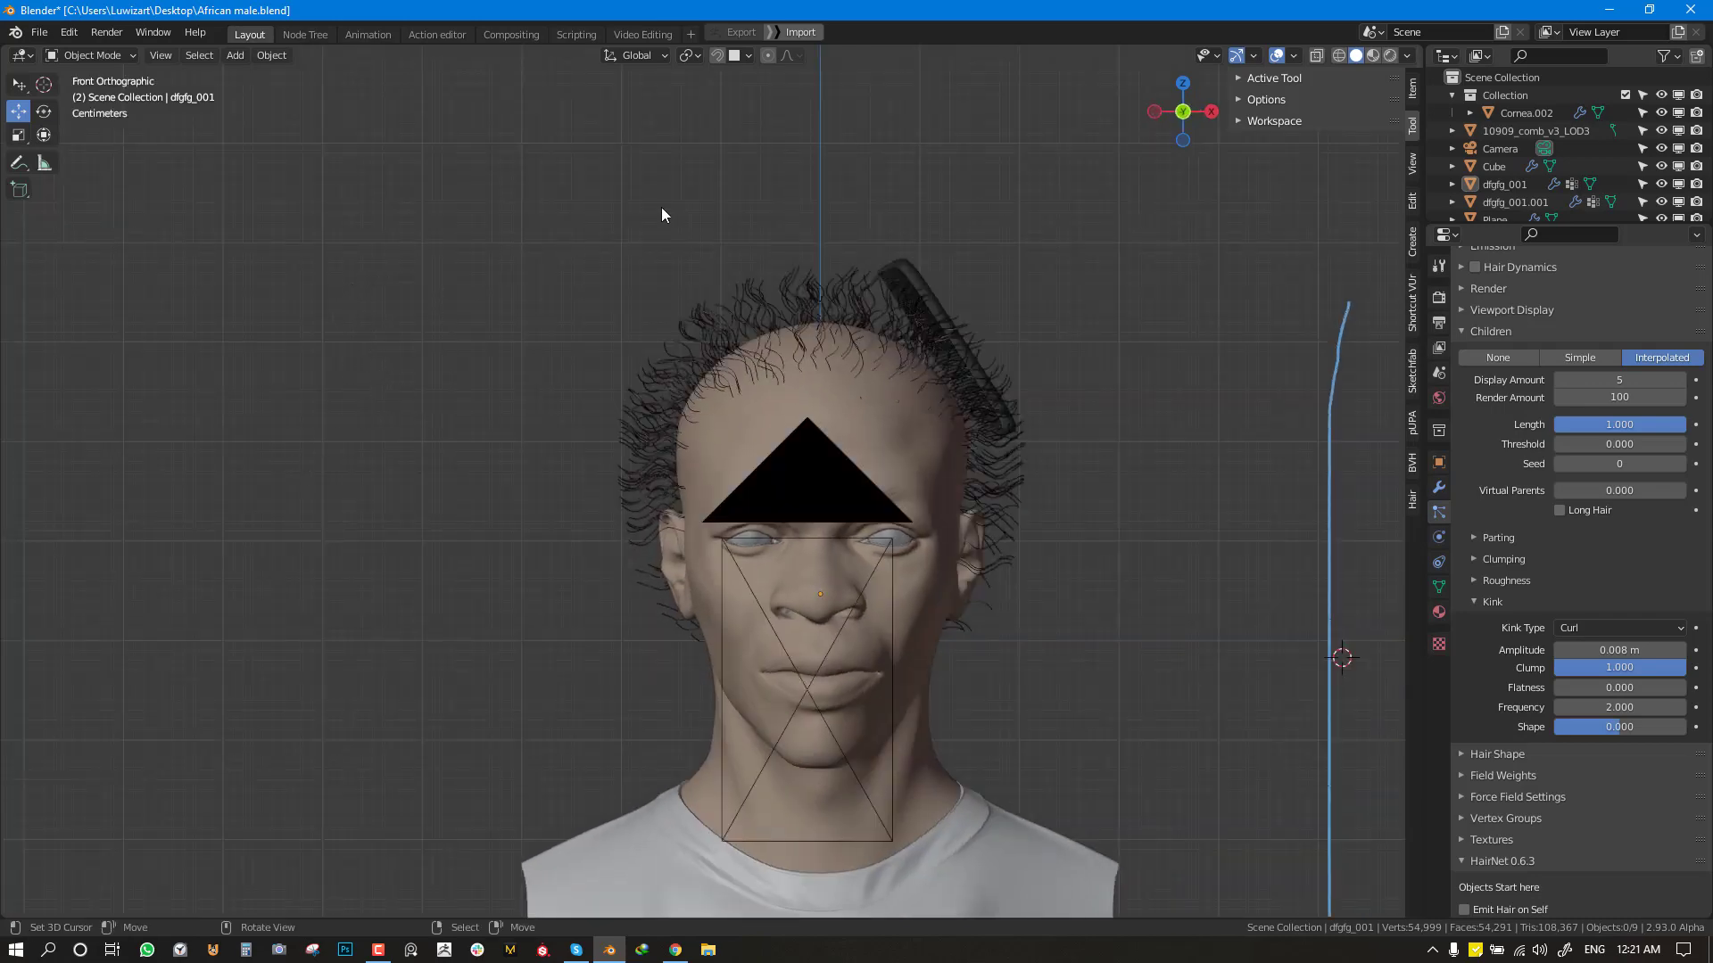
{"action": "middle_click_drag", "start_coordinate": [698, 223], "coordinate": [859, 314]}
{"action": "key", "text": "KP_1"}
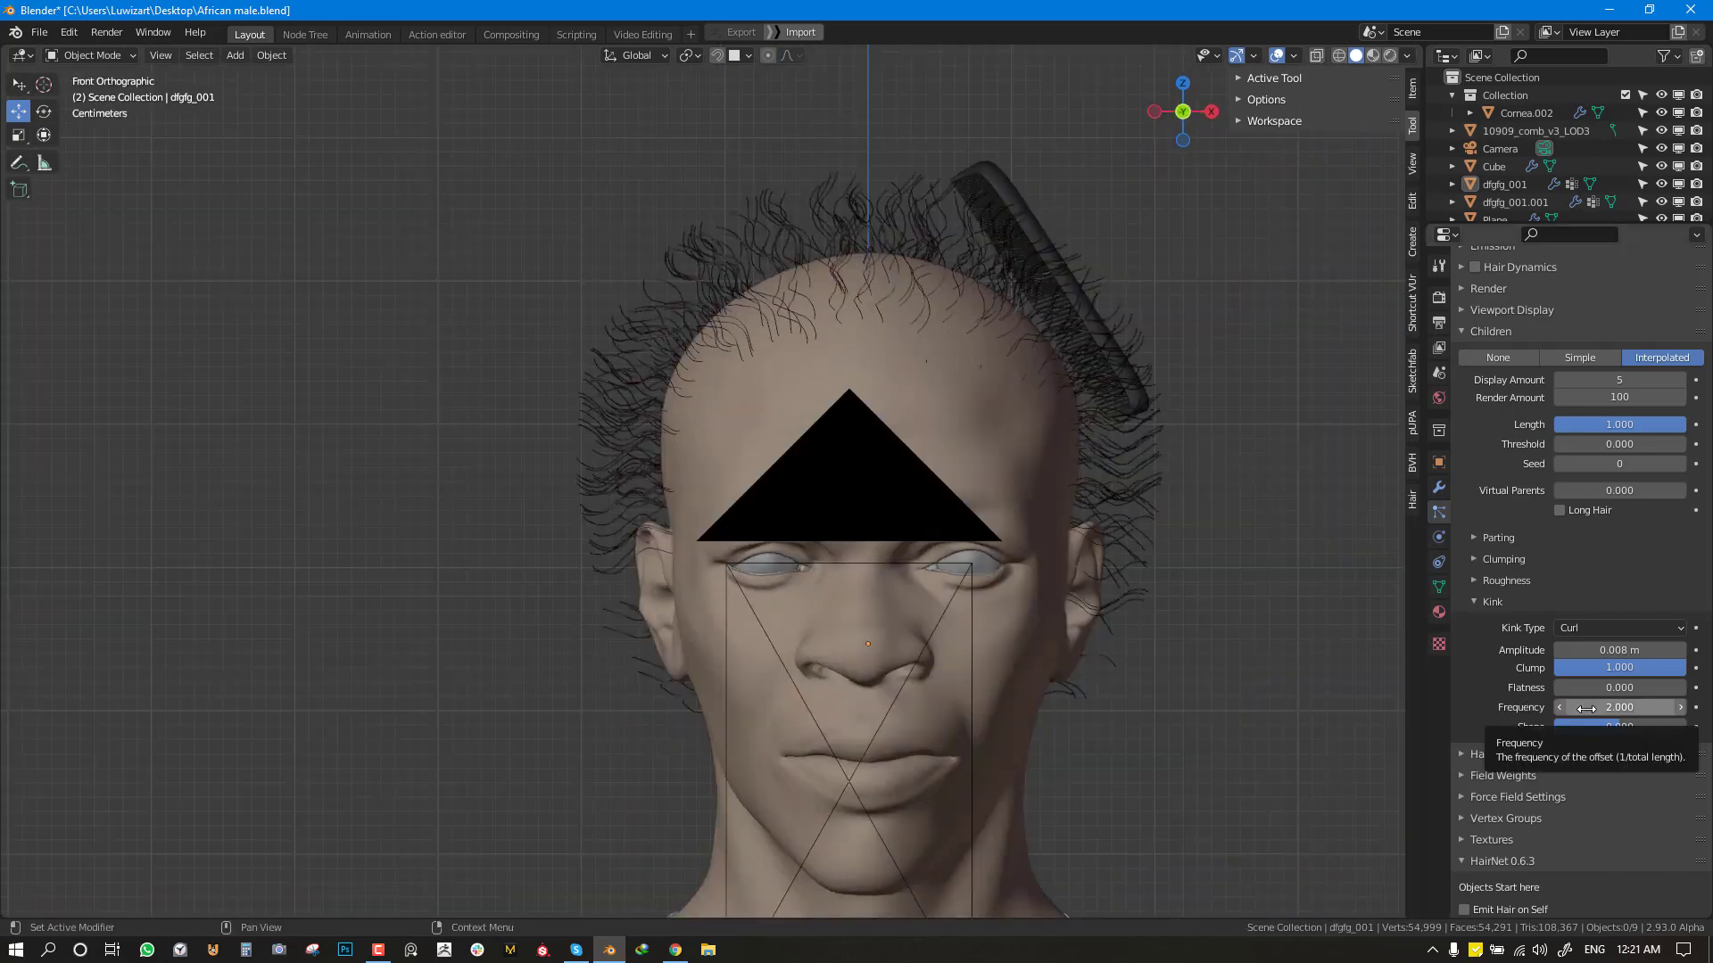
Step: Set the kink frequency to 5 for tighter coils
{"action": "left_click", "coordinate": [1622, 708]}
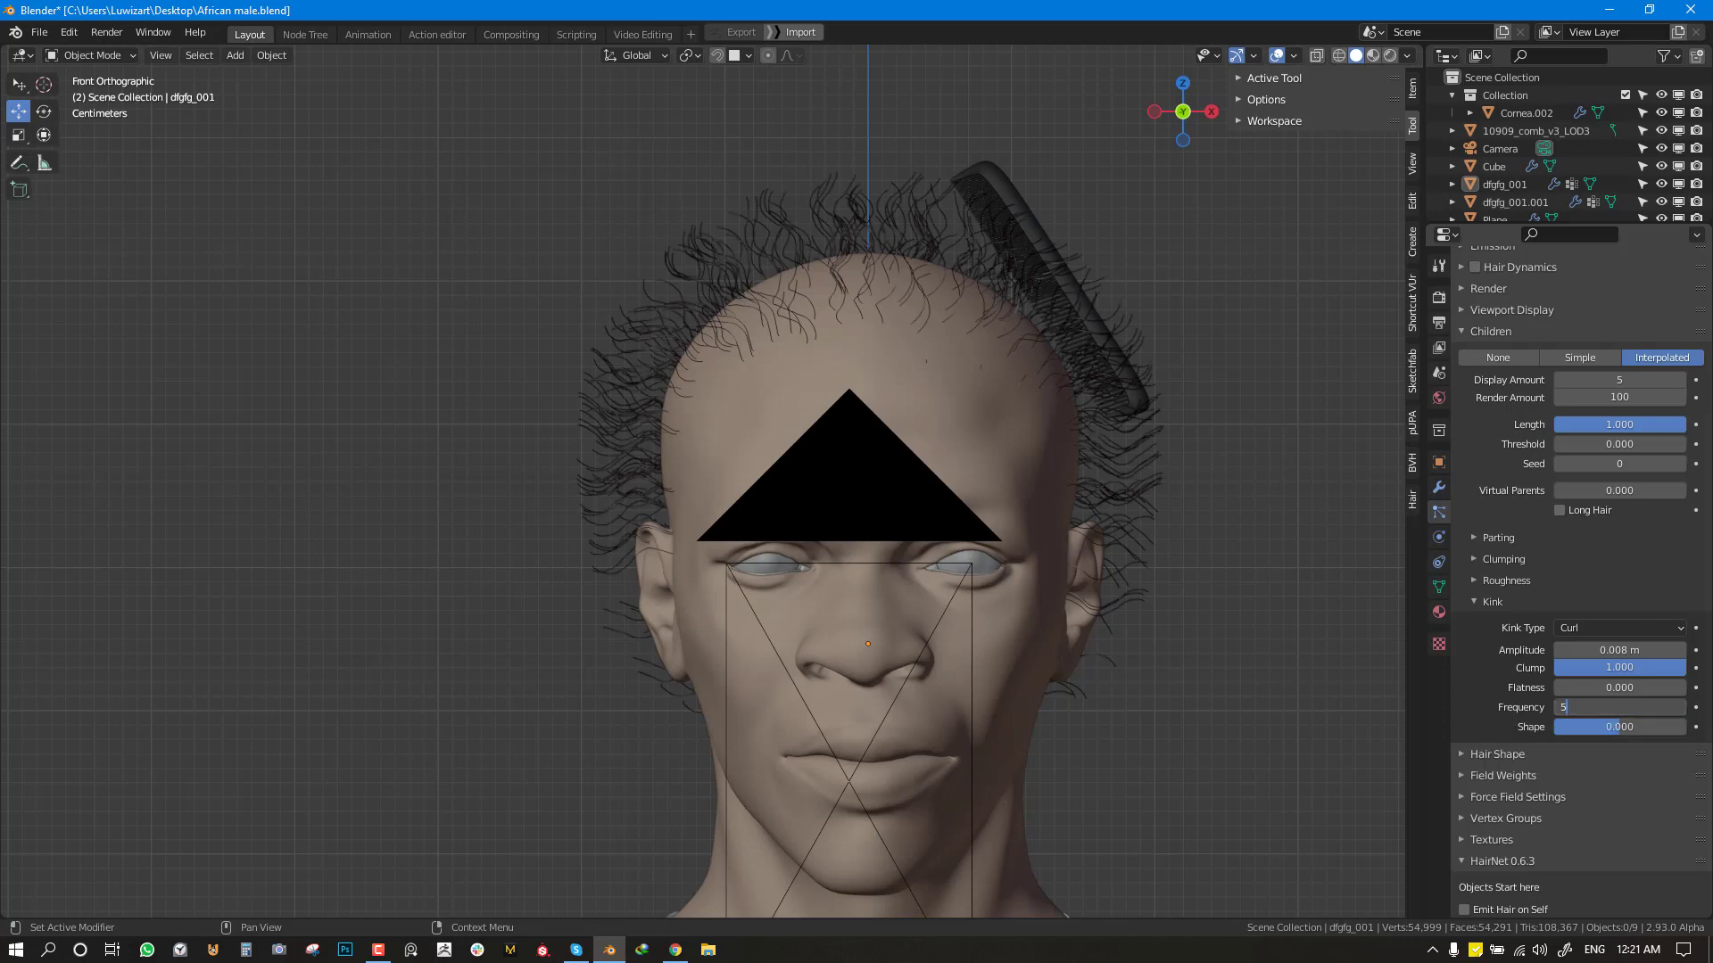
{"action": "type", "text": "5"}
{"action": "key", "text": "Return"}
{"action": "middle_click_drag", "start_coordinate": [689, 495], "coordinate": [1136, 364]}
{"action": "key", "text": "KP_1"}
{"action": "key", "text": "KP_1"}
Step: Raise the emitted hair Number to 500
{"action": "scroll", "coordinate": [1546, 330], "scroll_direction": "up", "scroll_amount": 4}
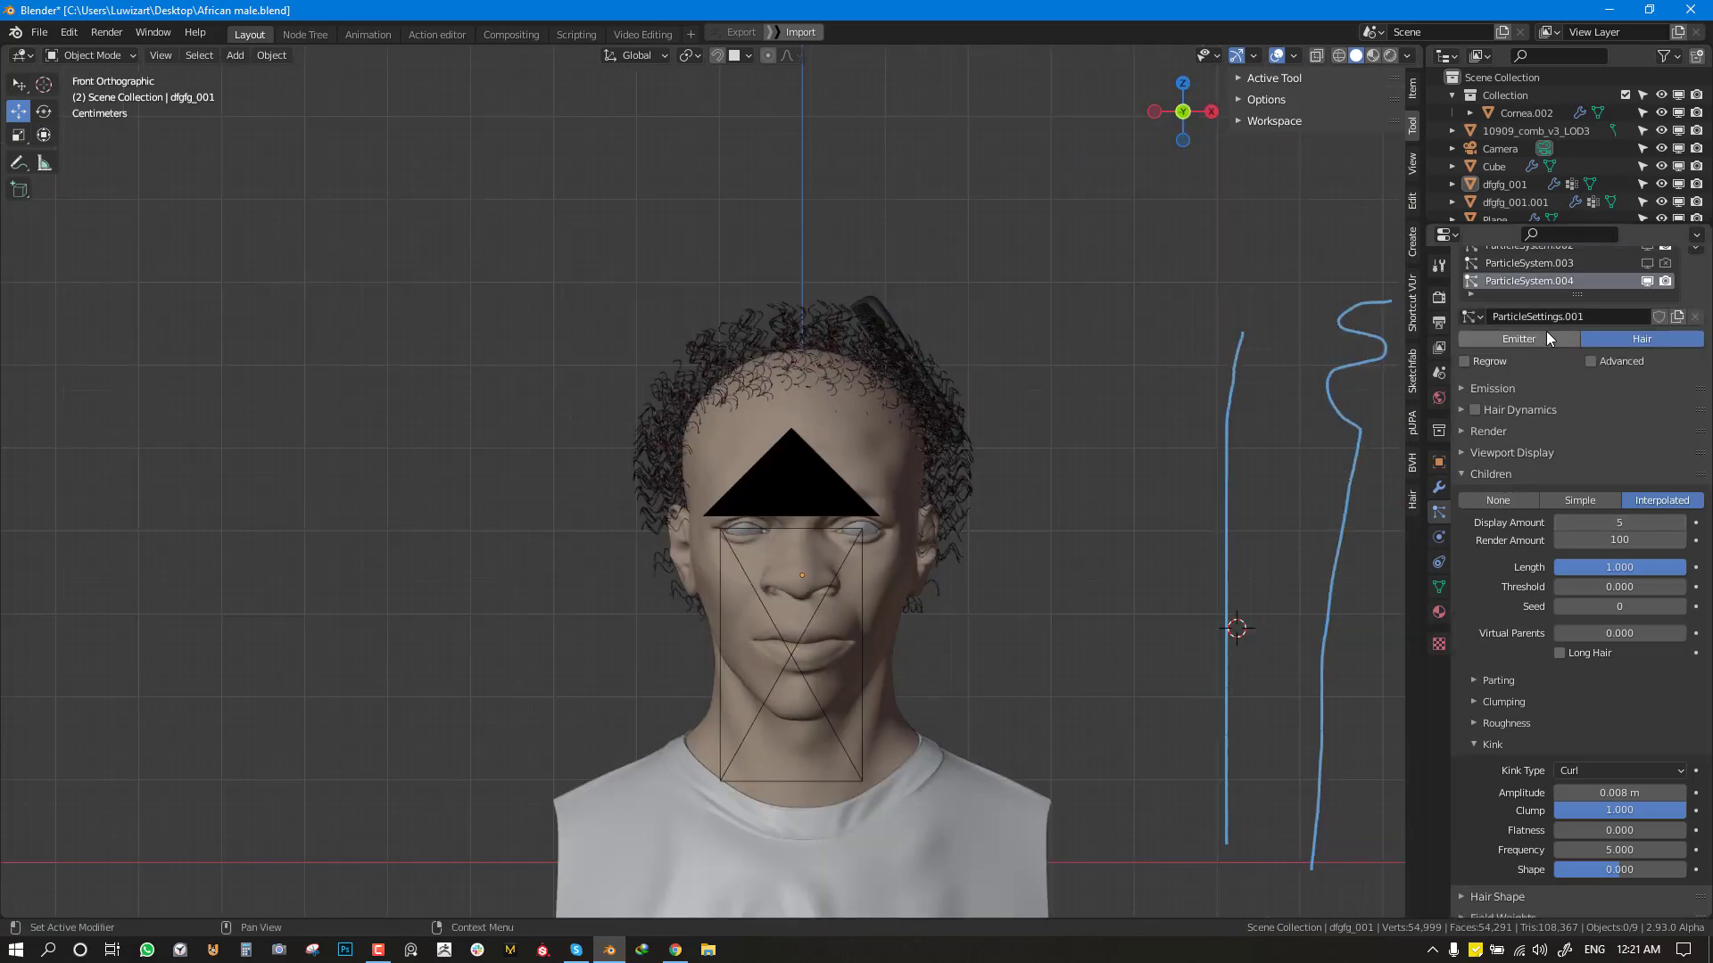
{"action": "left_click", "coordinate": [1570, 390]}
{"action": "left_click", "coordinate": [1606, 415]}
{"action": "key", "text": "BackSpace"}
{"action": "type", "text": "000"}
{"action": "key", "text": "Return"}
{"action": "left_click", "coordinate": [1619, 414]}
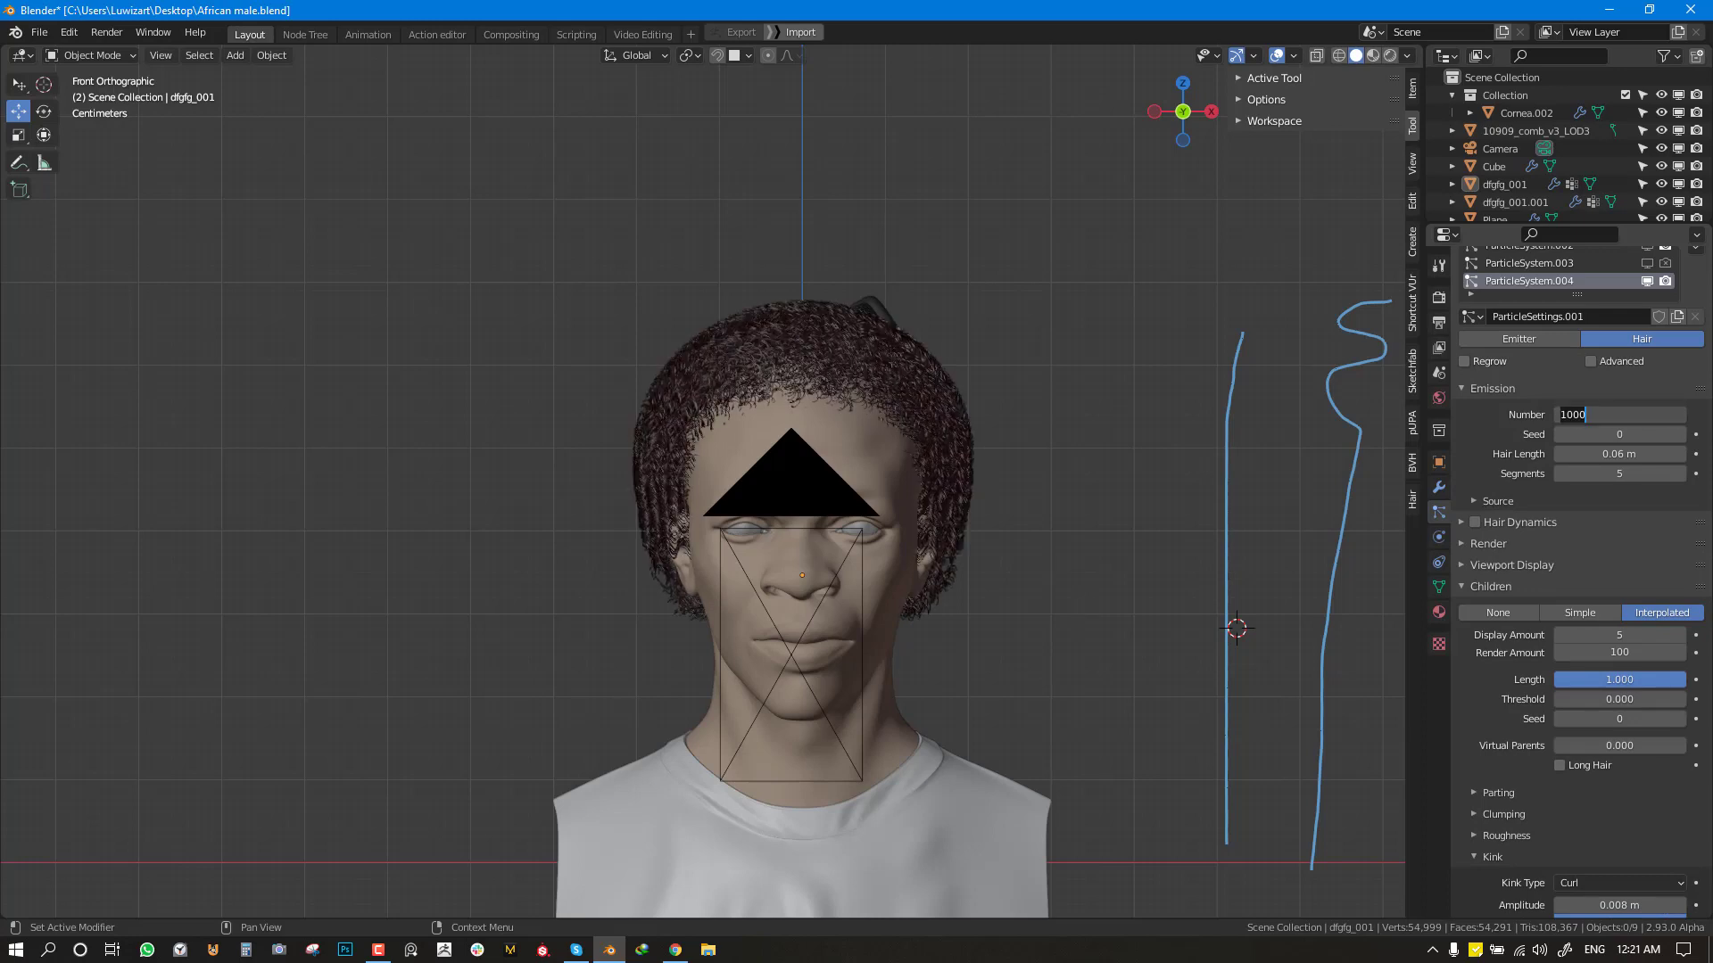
{"action": "type", "text": "500"}
{"action": "key", "text": "Return"}
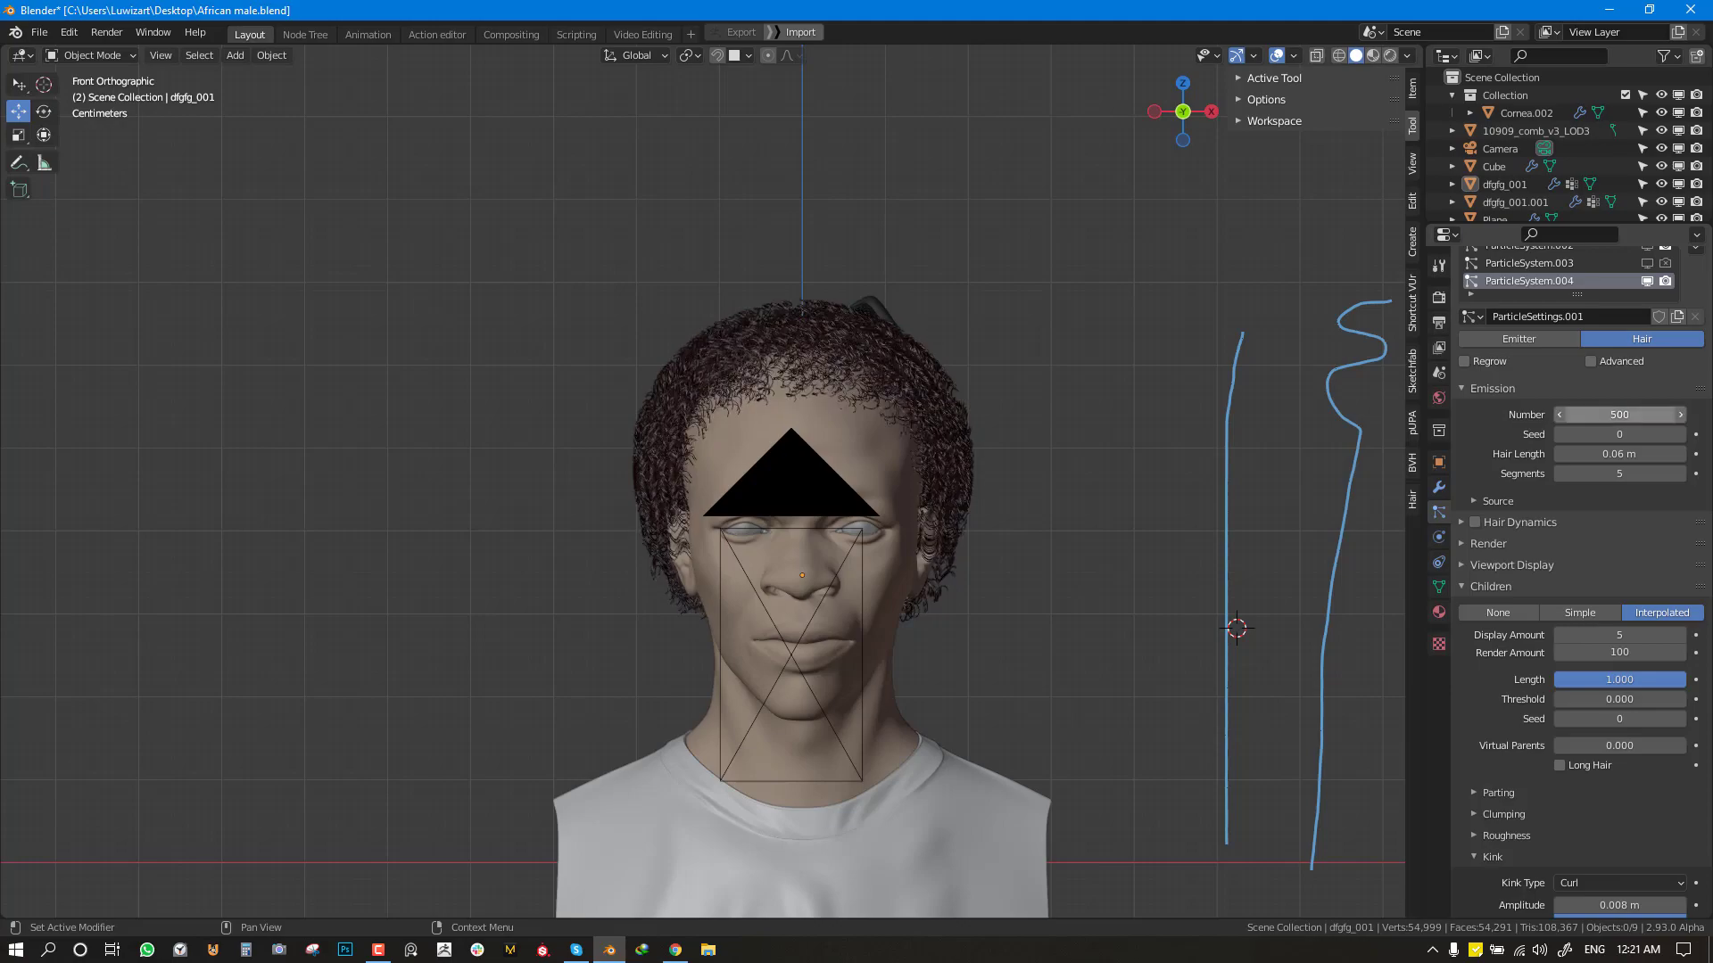
Step: Inspect the denser curls from the front and through the scene camera
{"action": "middle_click_drag", "start_coordinate": [915, 527], "coordinate": [651, 496]}
{"action": "scroll", "coordinate": [715, 491], "scroll_direction": "up", "scroll_amount": 5}
{"action": "key", "text": "KP_1"}
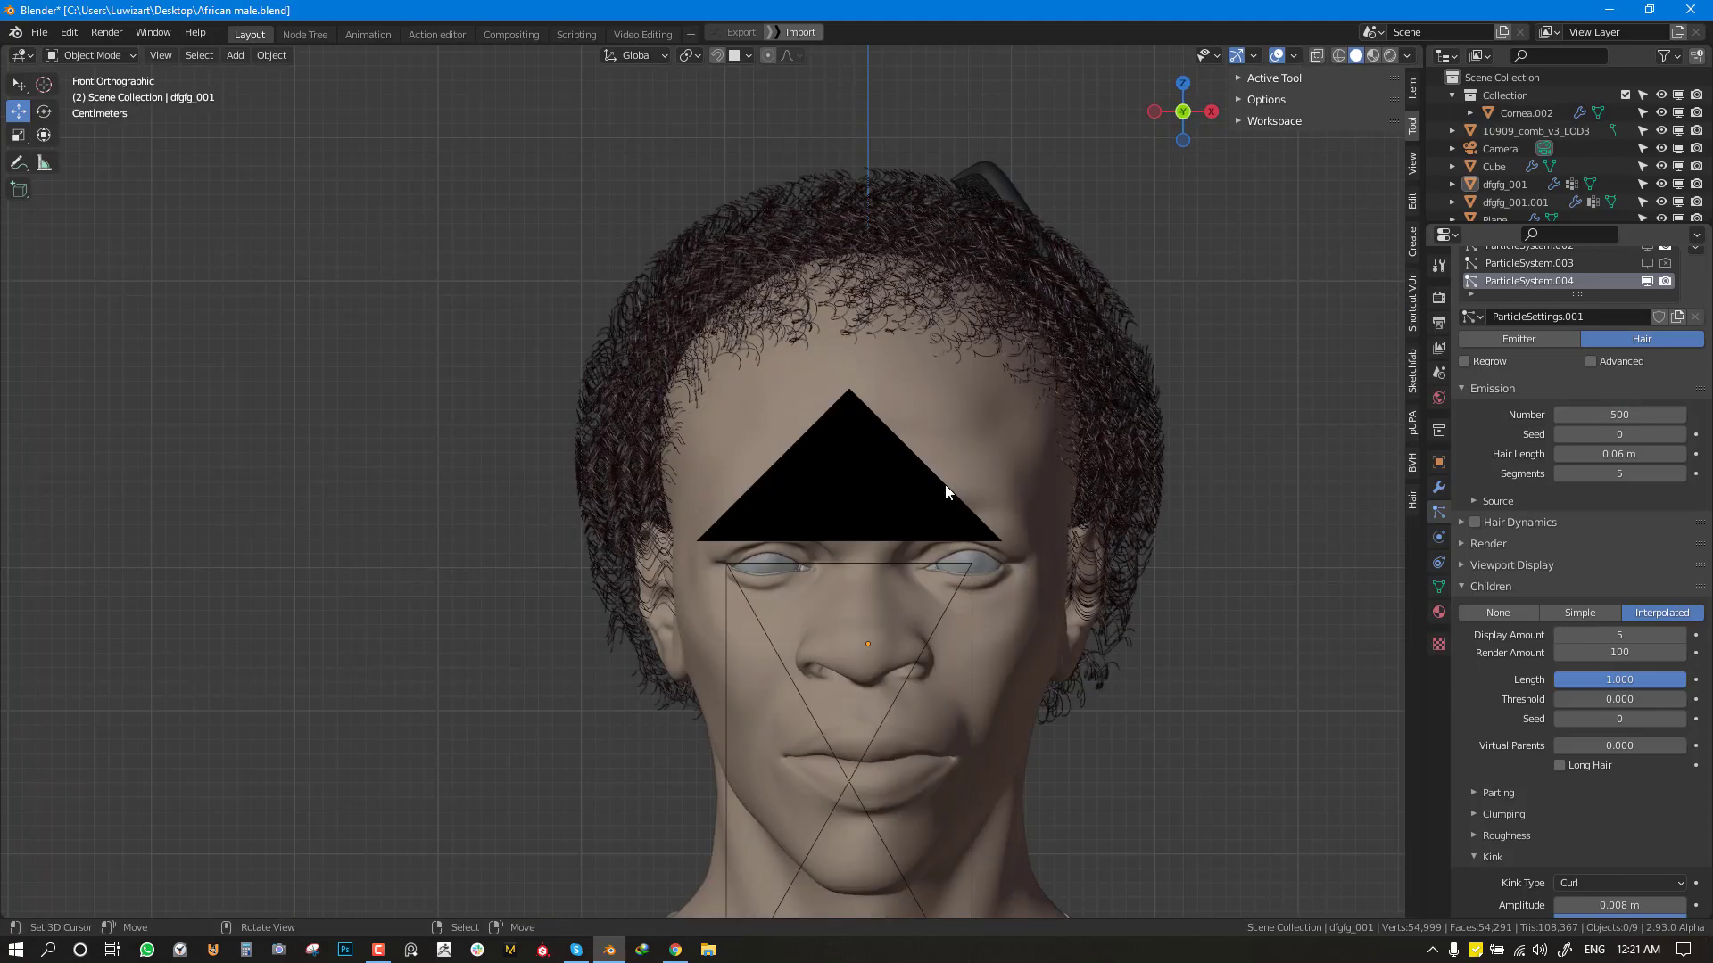
{"action": "middle_click_drag", "start_coordinate": [950, 485], "coordinate": [908, 485]}
{"action": "scroll", "coordinate": [908, 484], "scroll_direction": "down", "scroll_amount": 1}
{"action": "key", "text": "KP_0"}
{"action": "middle_click_drag", "start_coordinate": [838, 314], "coordinate": [826, 489], "text": "shift"}
{"action": "scroll", "coordinate": [827, 489], "scroll_direction": "up", "scroll_amount": 1}
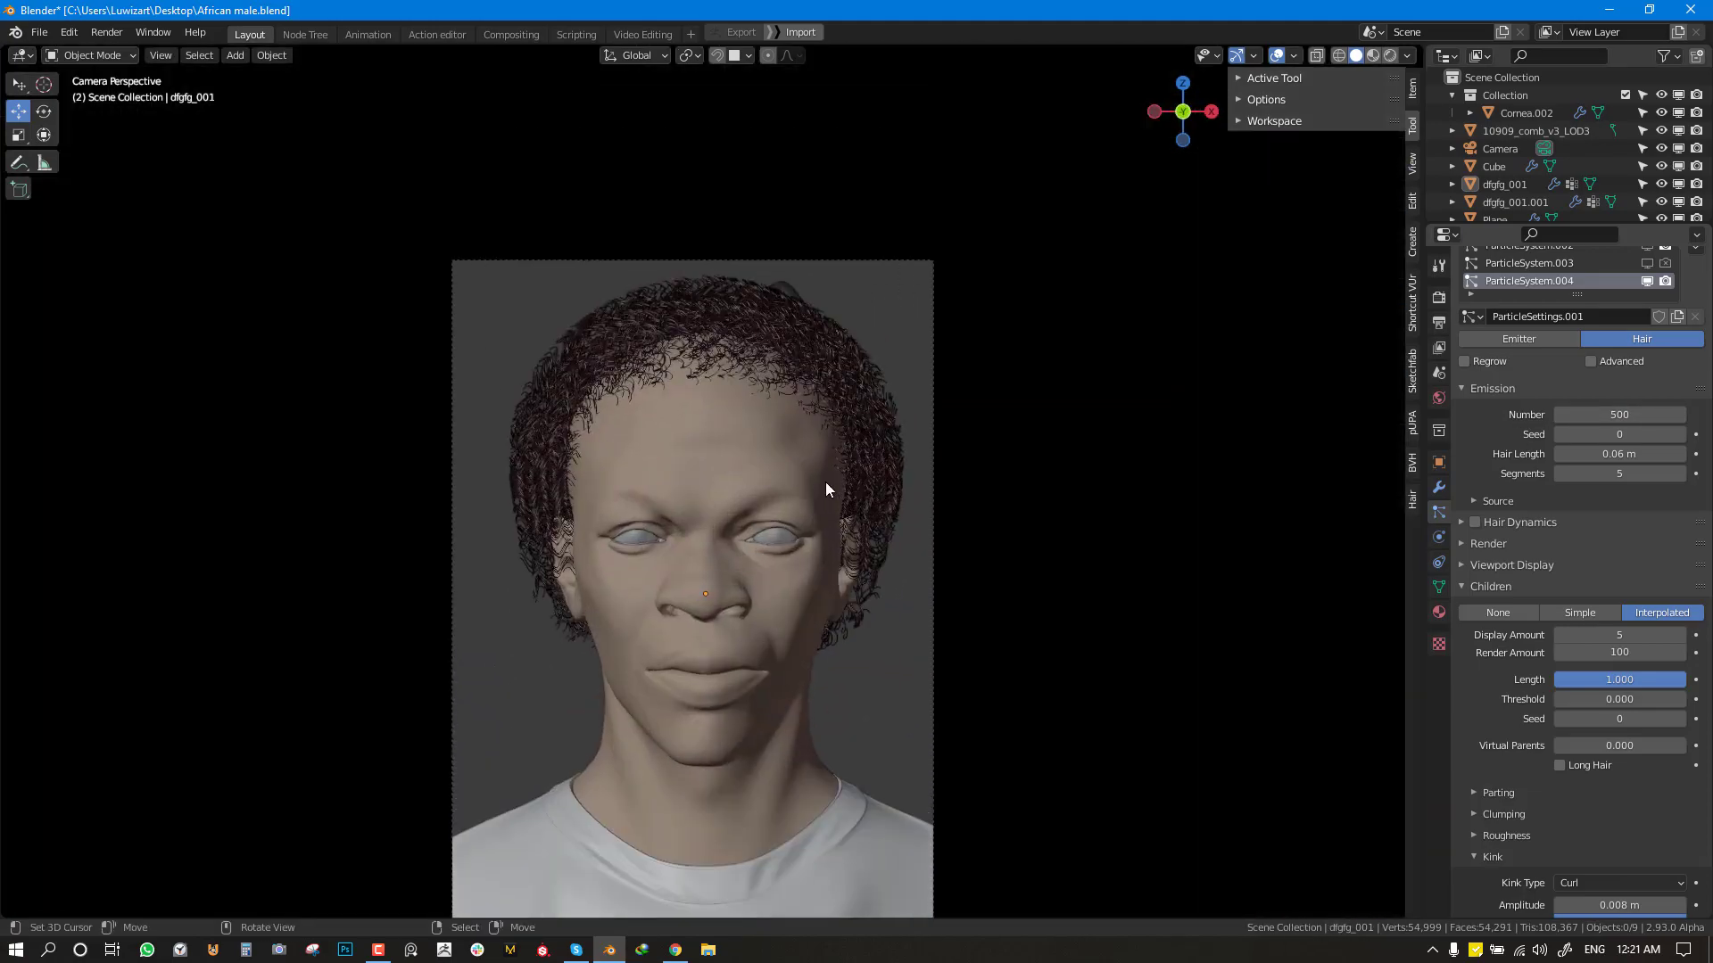
{"action": "scroll", "coordinate": [697, 355], "scroll_direction": "up", "scroll_amount": 3}
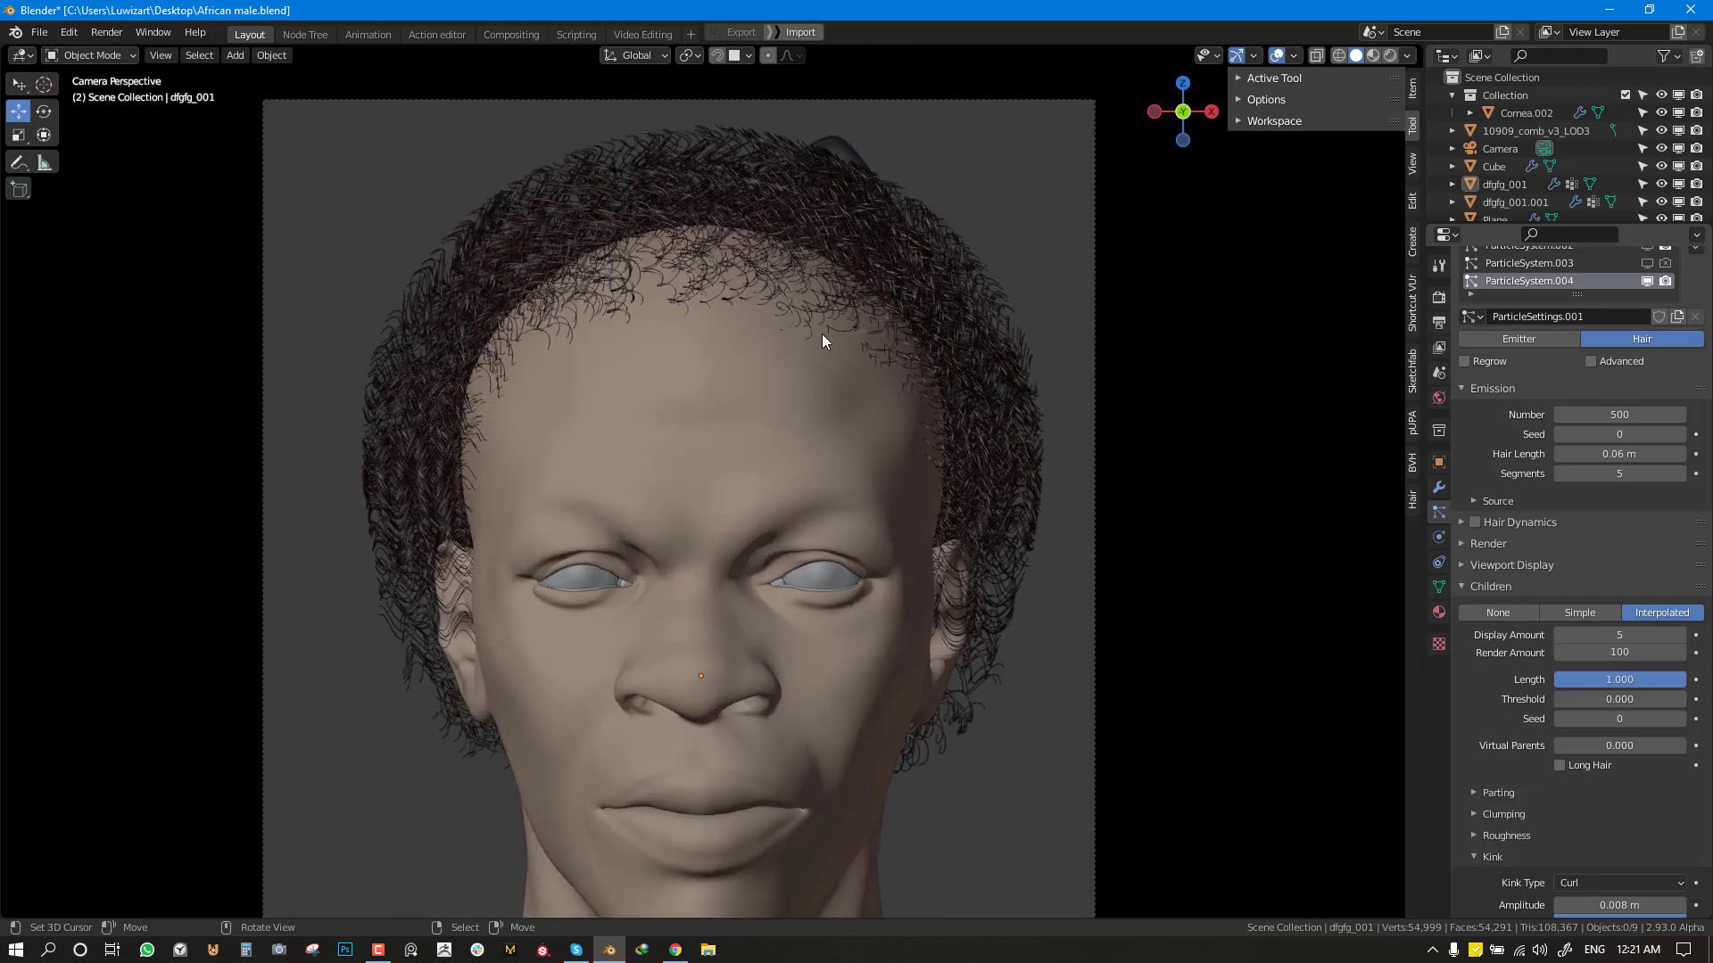
{"action": "scroll", "coordinate": [835, 415], "scroll_direction": "down", "scroll_amount": 1}
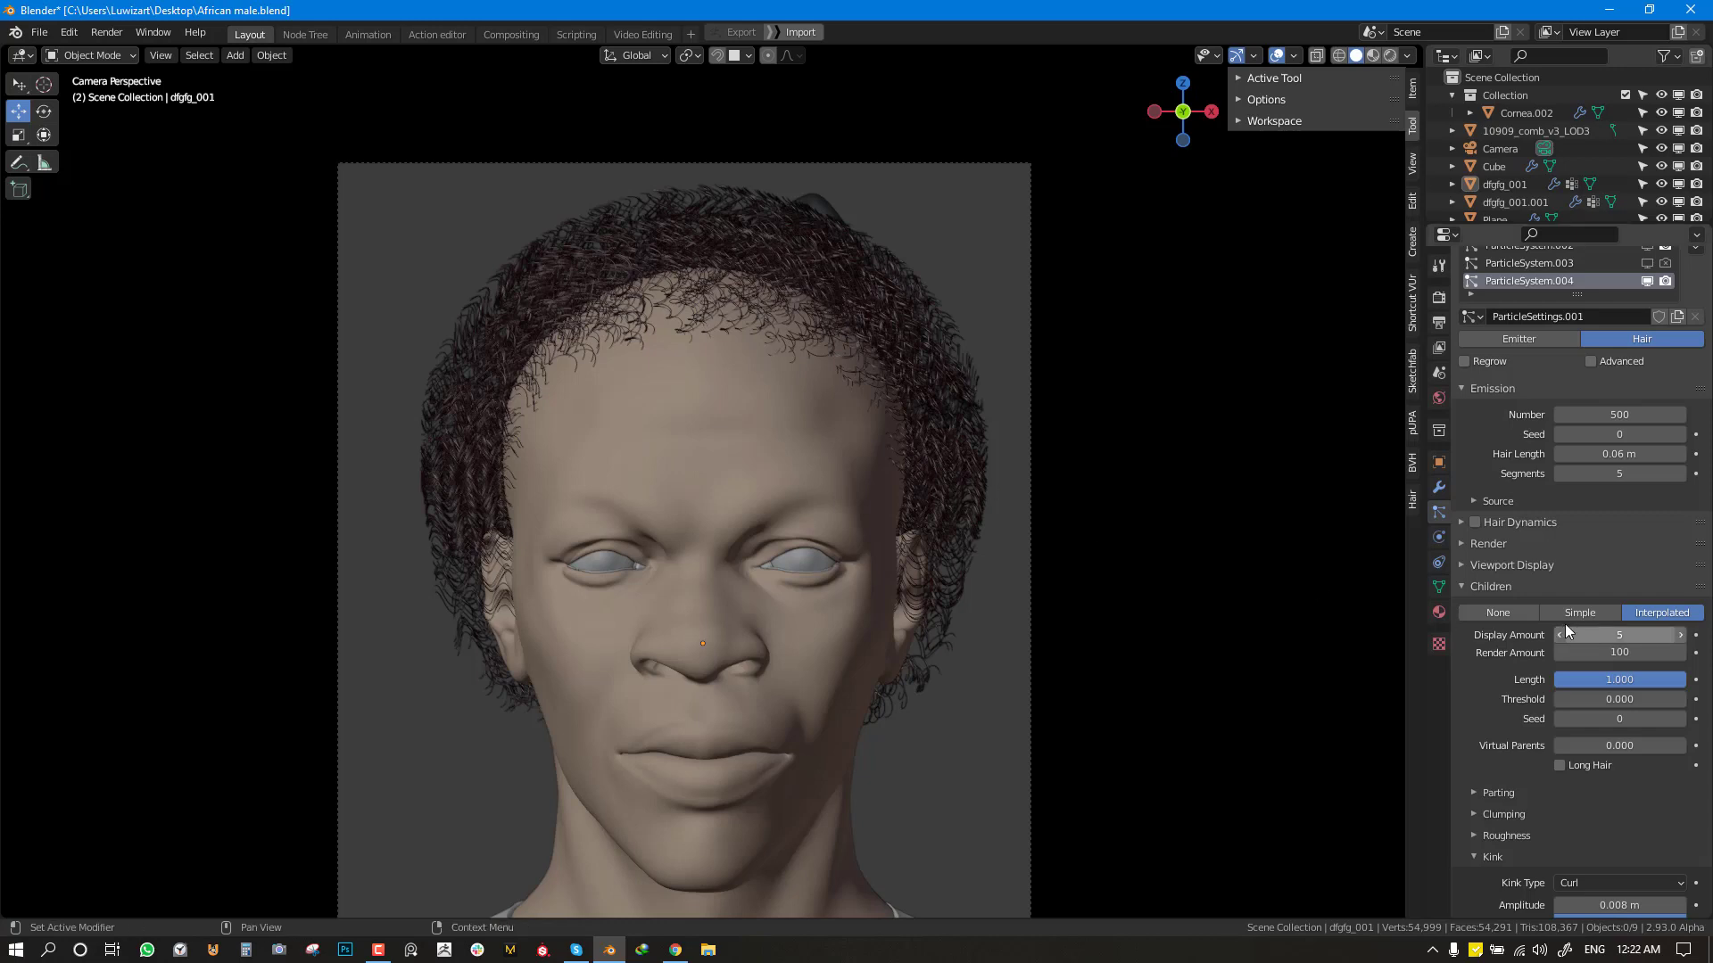
{"action": "scroll", "coordinate": [891, 544], "scroll_direction": "down", "scroll_amount": 3}
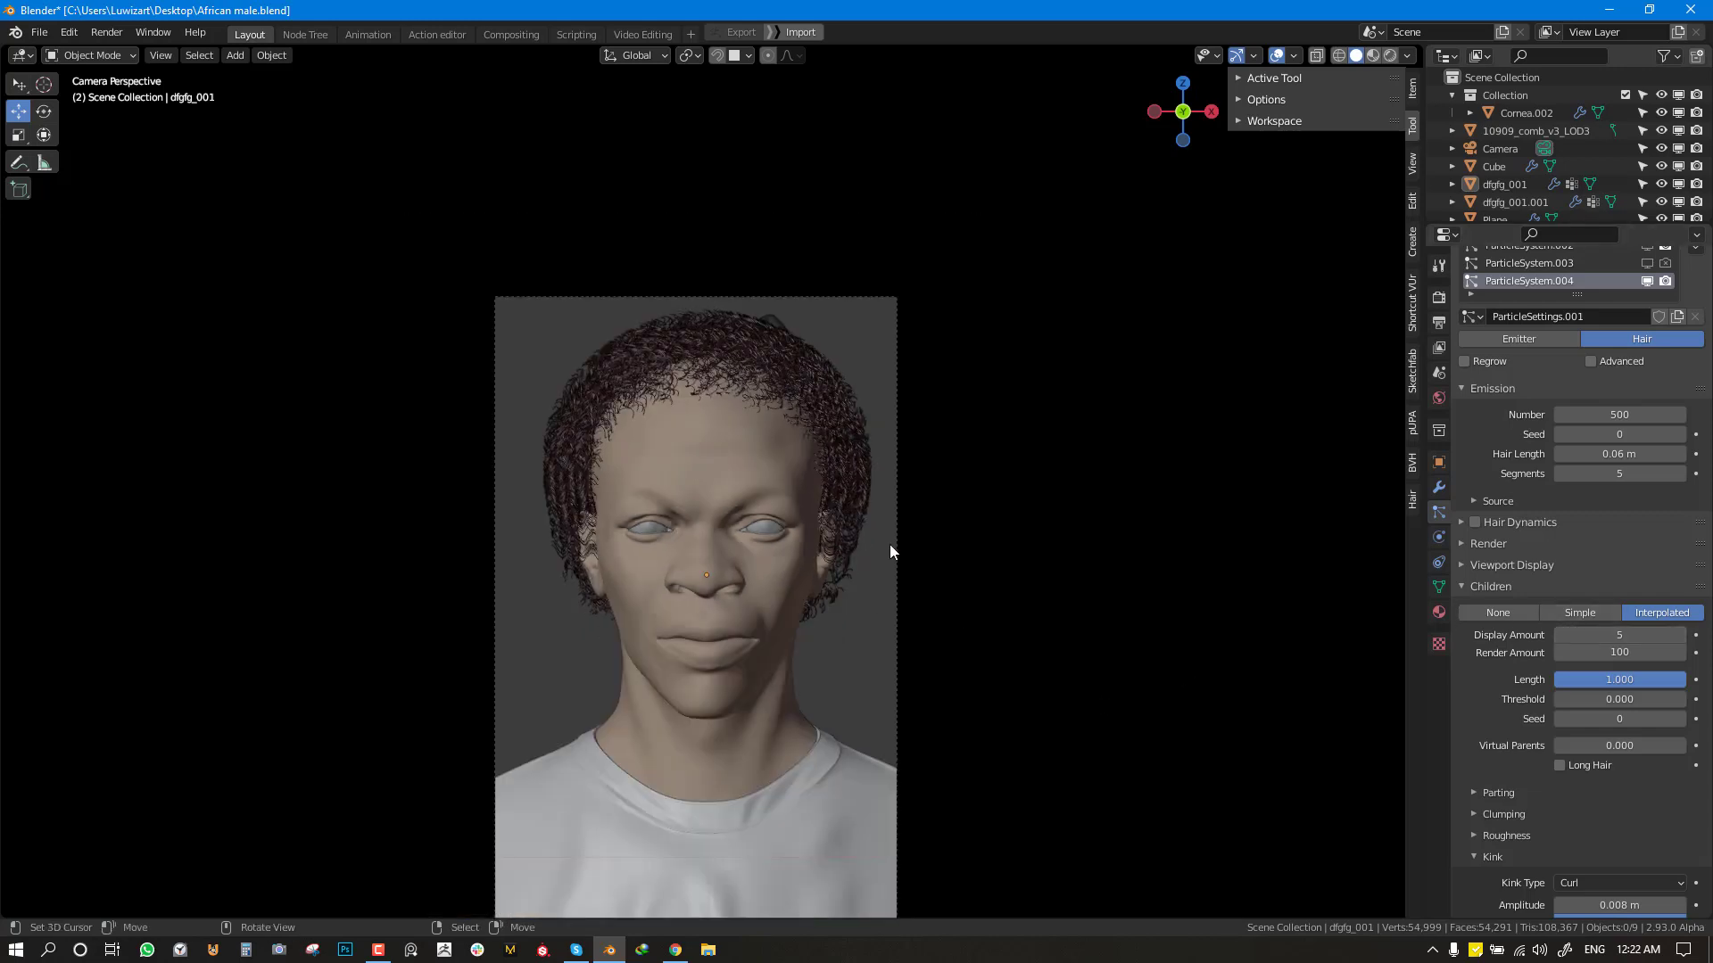
Step: Set children Uniform roughness to 0.031 with roughness size 1.928
{"action": "scroll", "coordinate": [1579, 696], "scroll_direction": "down", "scroll_amount": 5}
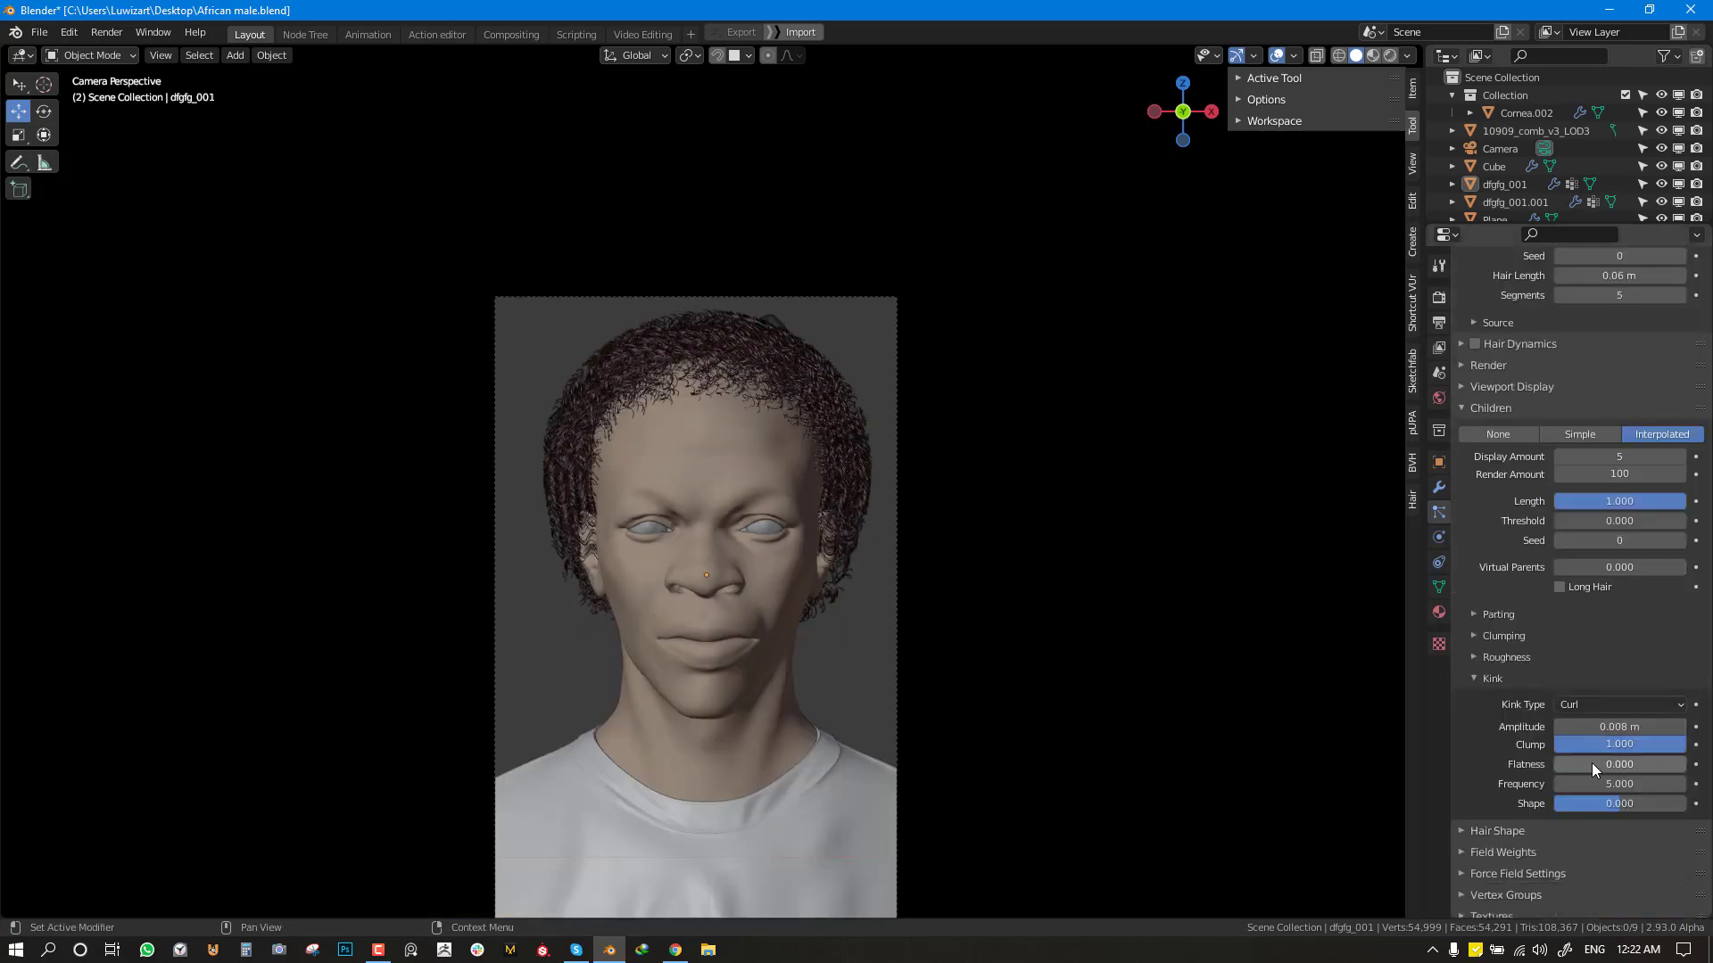
{"action": "left_click", "coordinate": [1532, 685]}
{"action": "left_click", "coordinate": [1515, 657]}
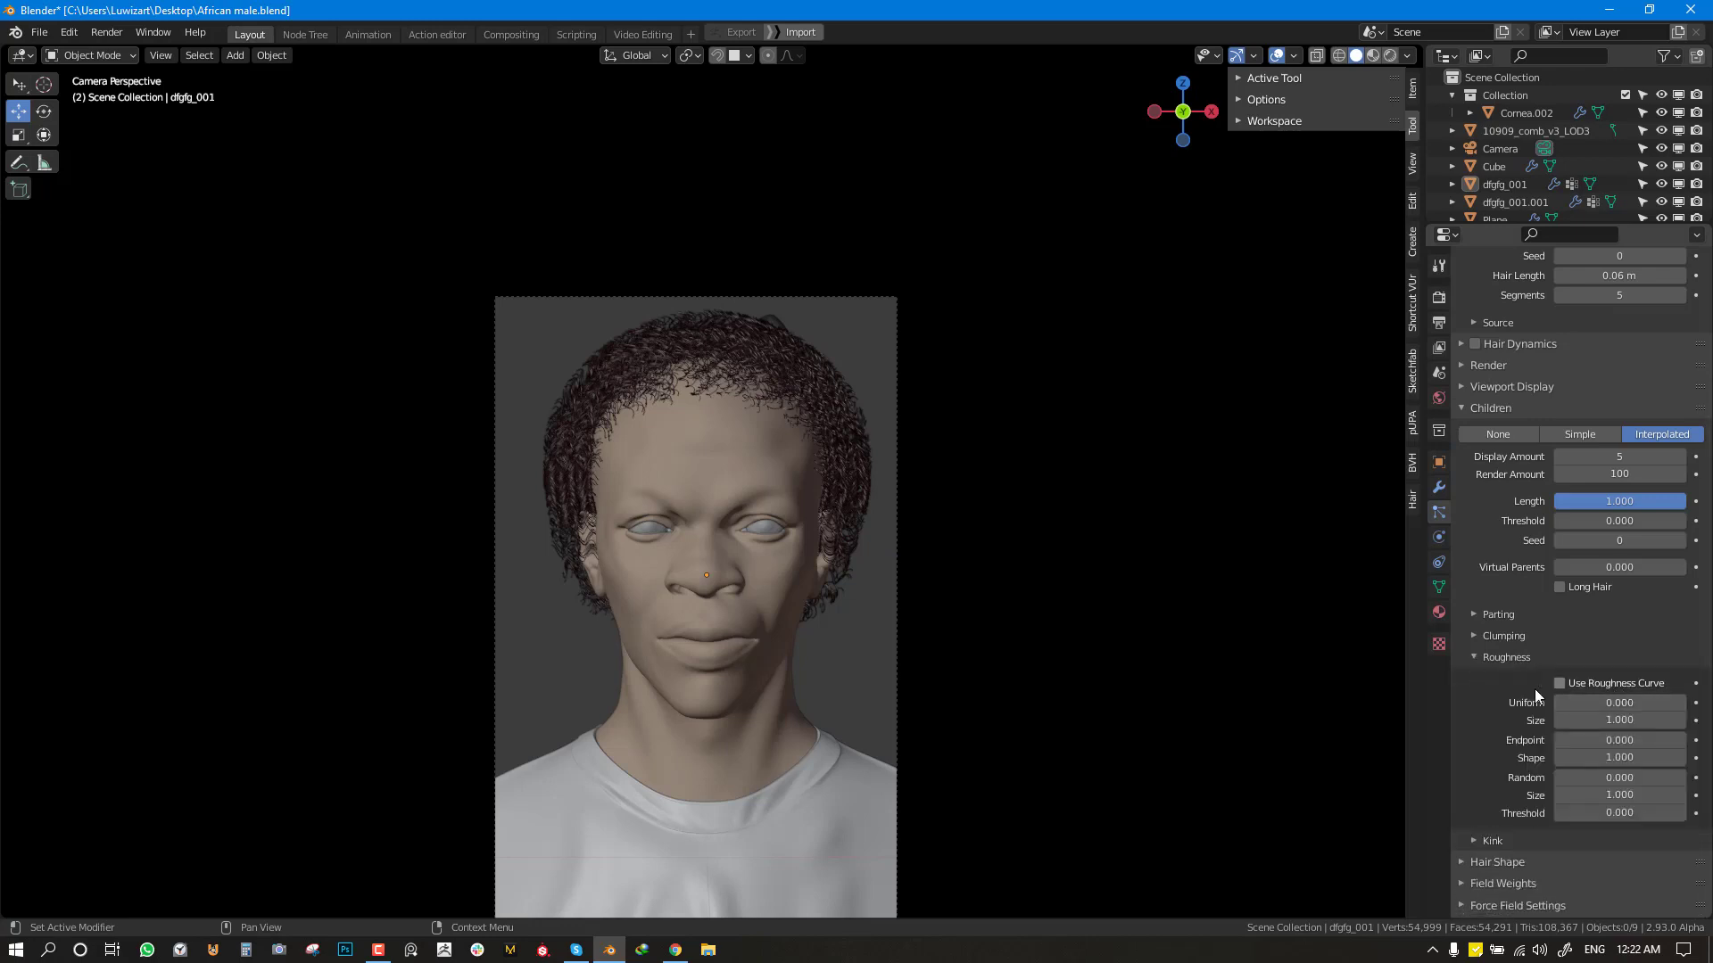
{"action": "left_click_drag", "start_coordinate": [1620, 703], "coordinate": [1672, 720]}
{"action": "scroll", "coordinate": [1356, 659], "scroll_direction": "up", "scroll_amount": 3}
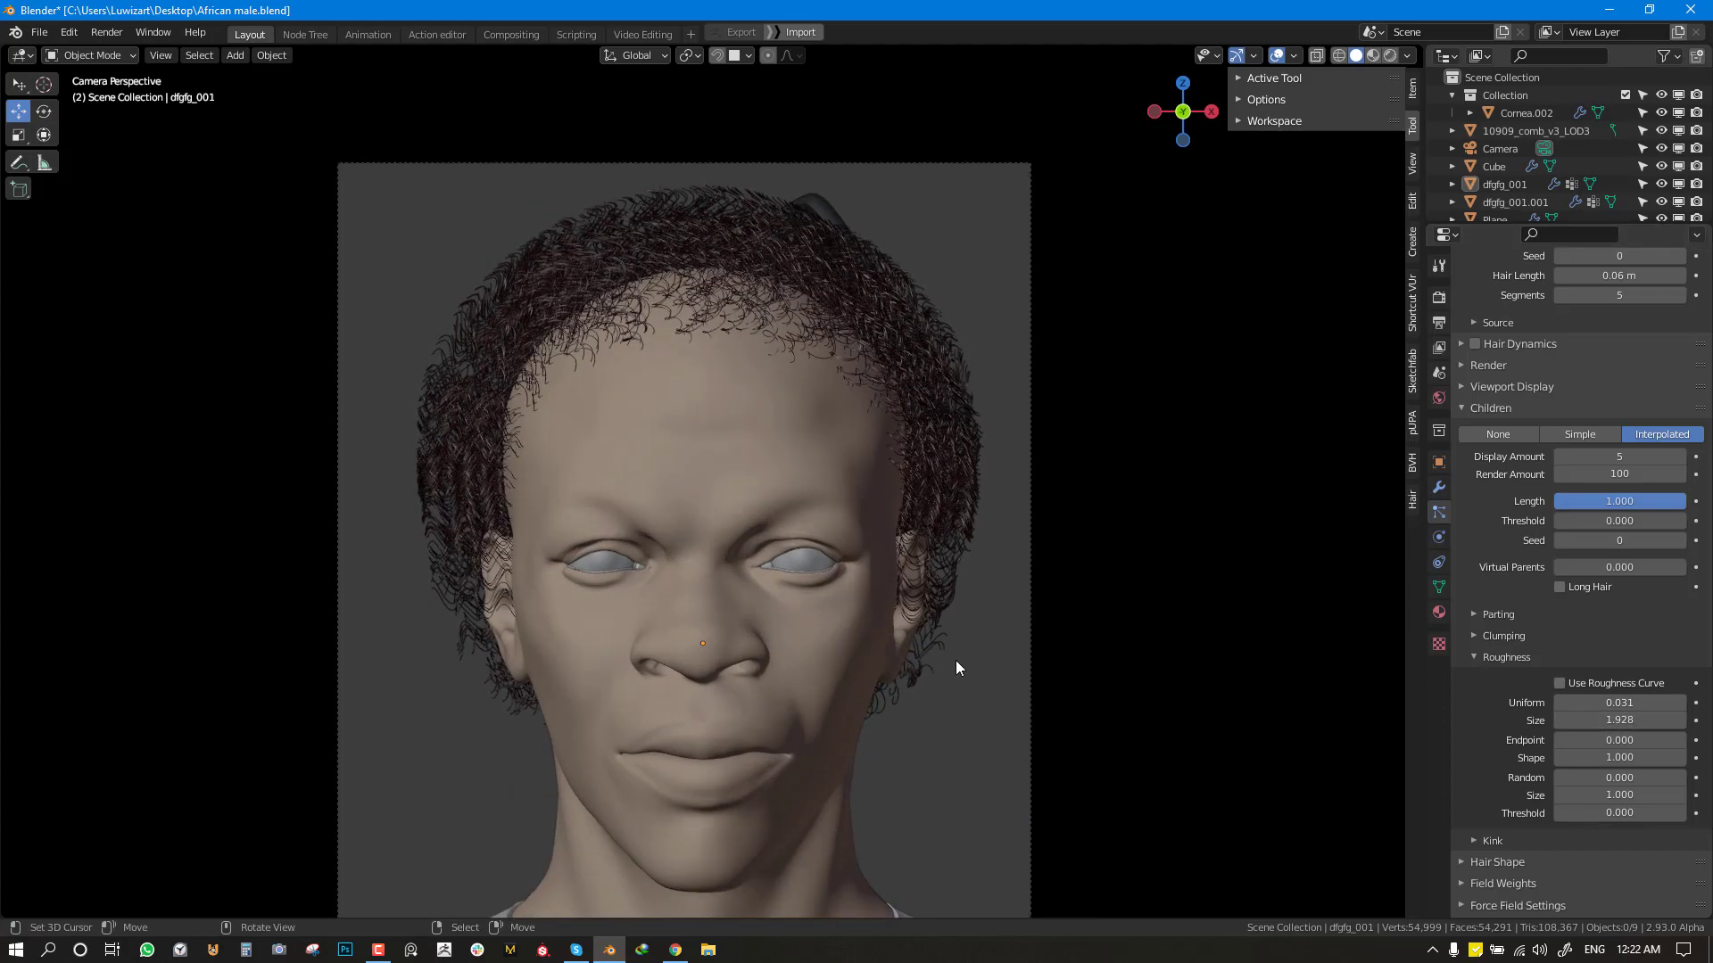
{"action": "scroll", "coordinate": [956, 664], "scroll_direction": "down", "scroll_amount": 1}
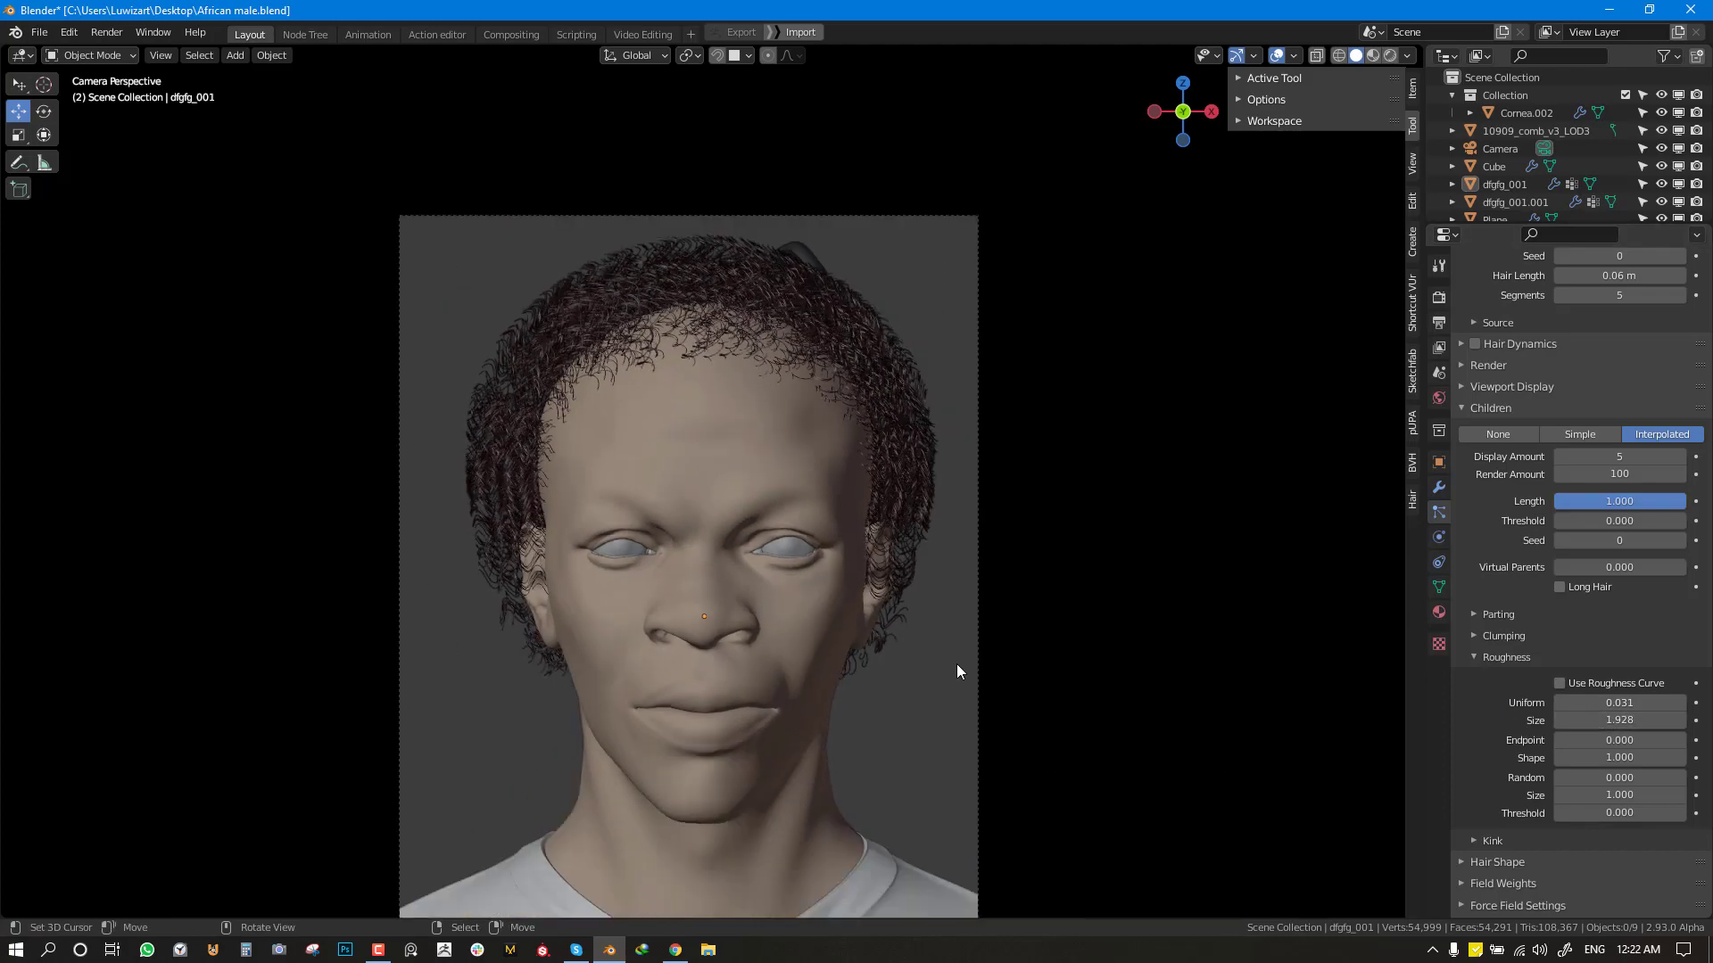
Step: Set Endpoint roughness to 0.030 and Random roughness to 0.044
{"action": "left_click", "coordinate": [1619, 741]}
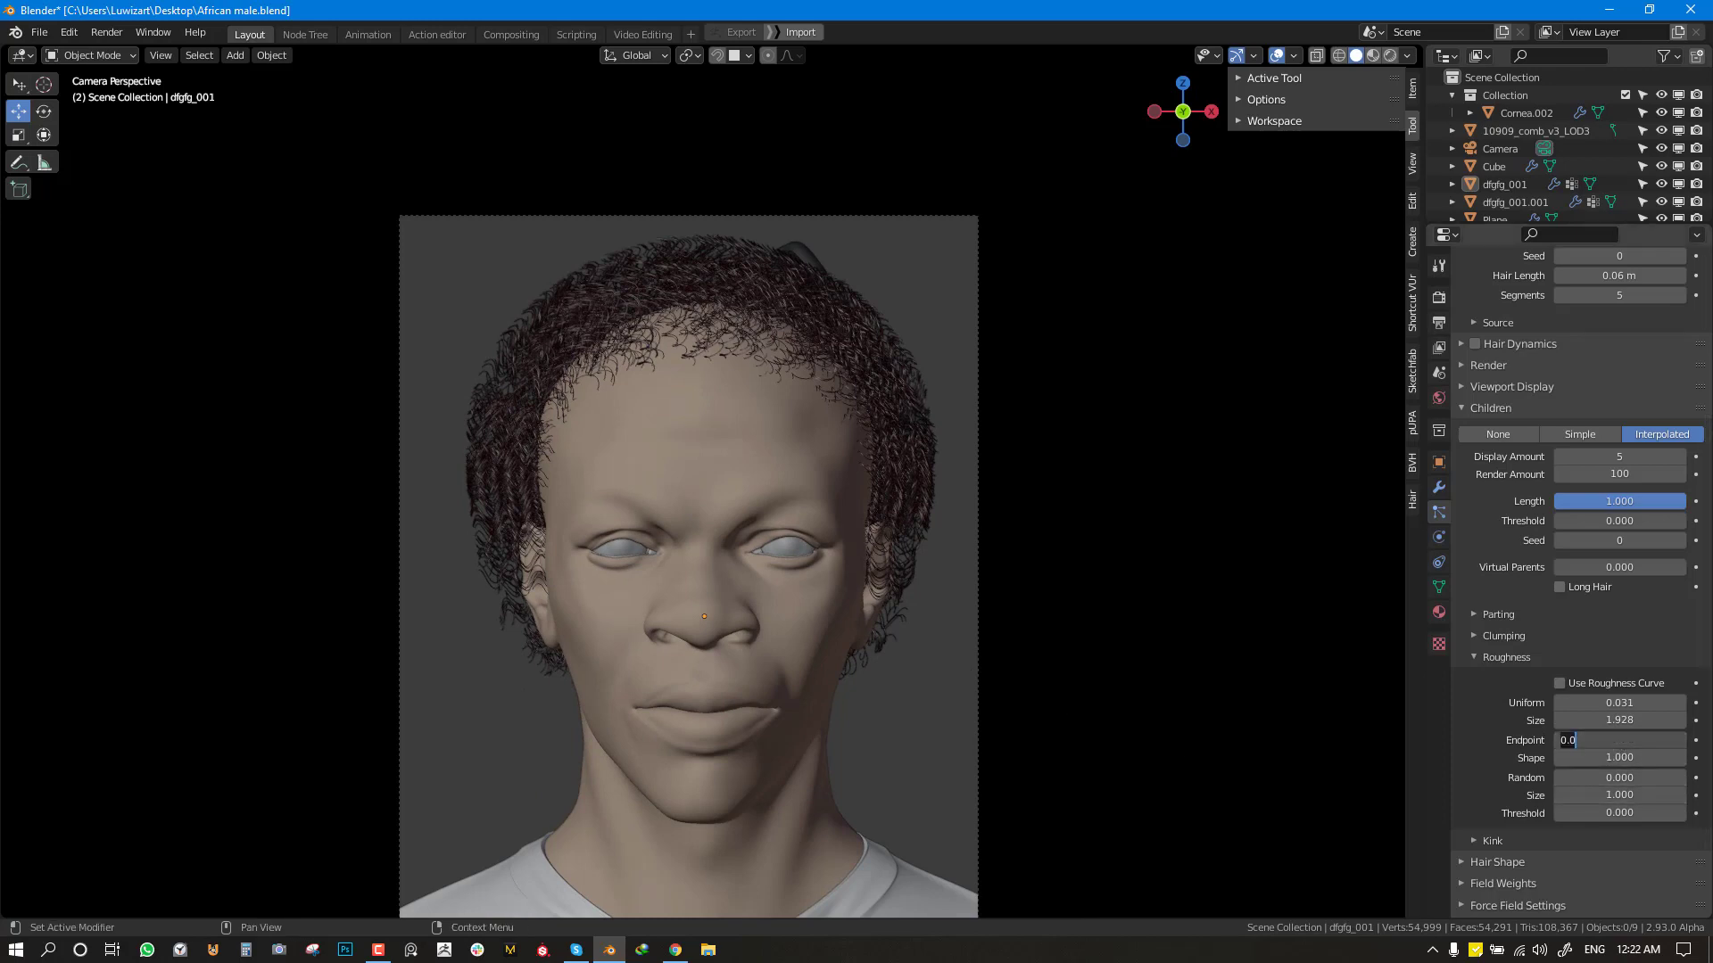
{"action": "type", "text": ".03"}
{"action": "key", "text": "Return"}
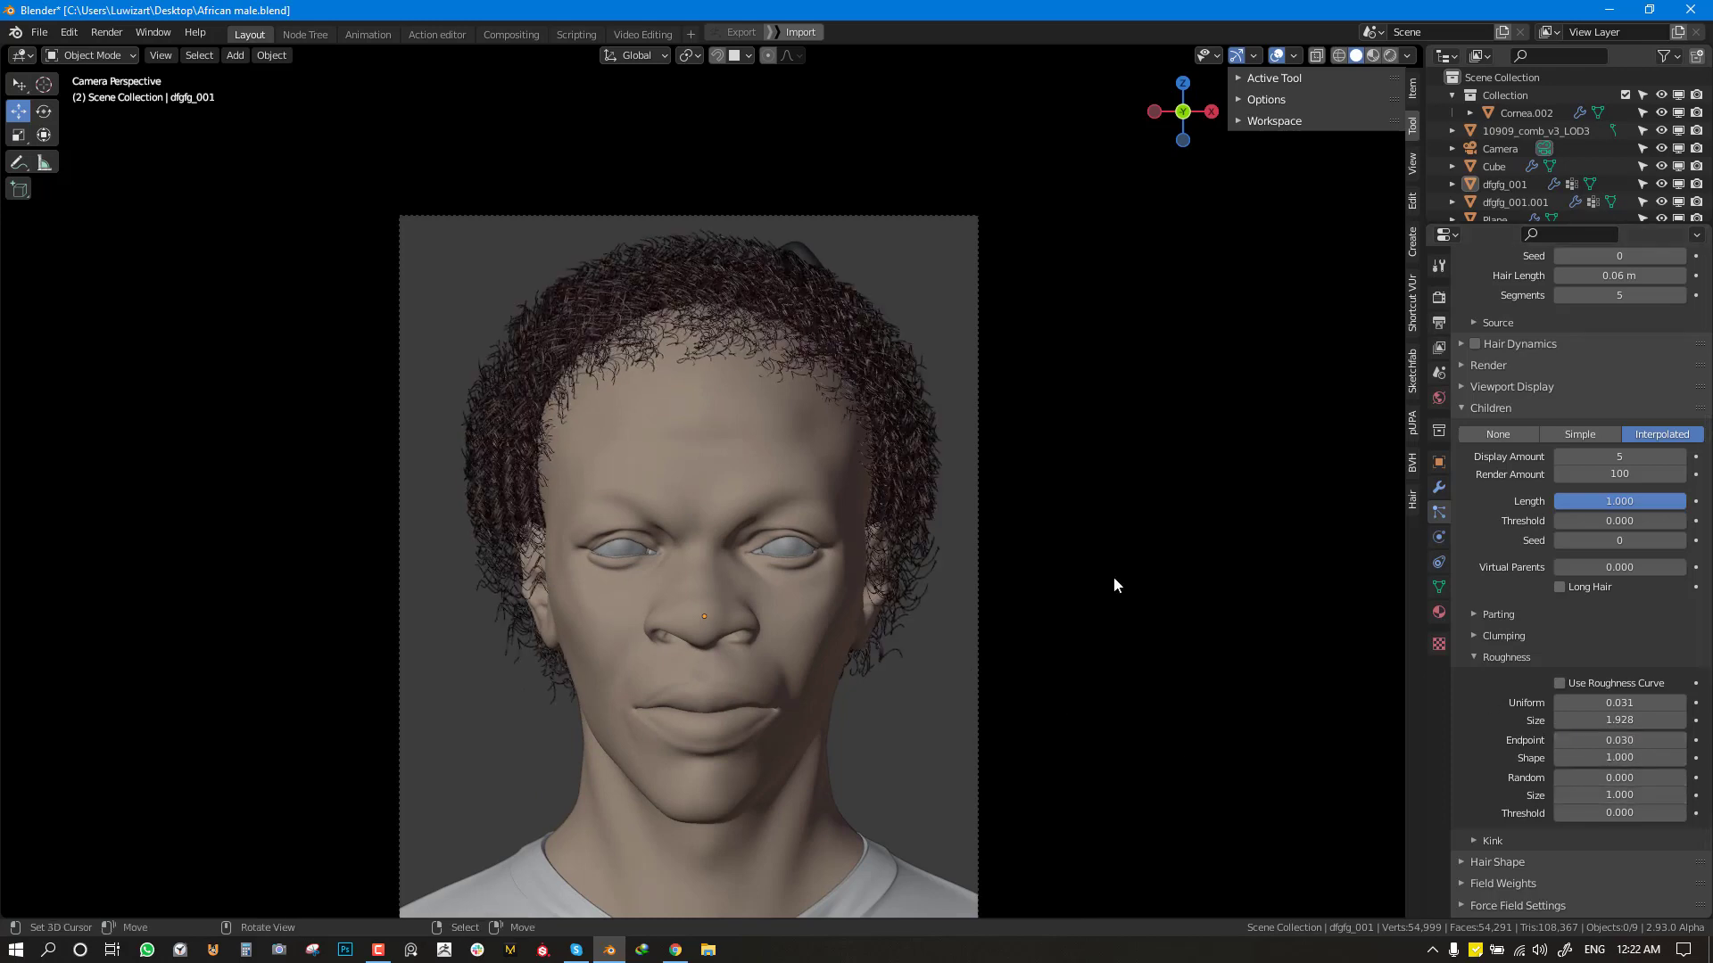
{"action": "scroll", "coordinate": [1018, 569], "scroll_direction": "up", "scroll_amount": 1}
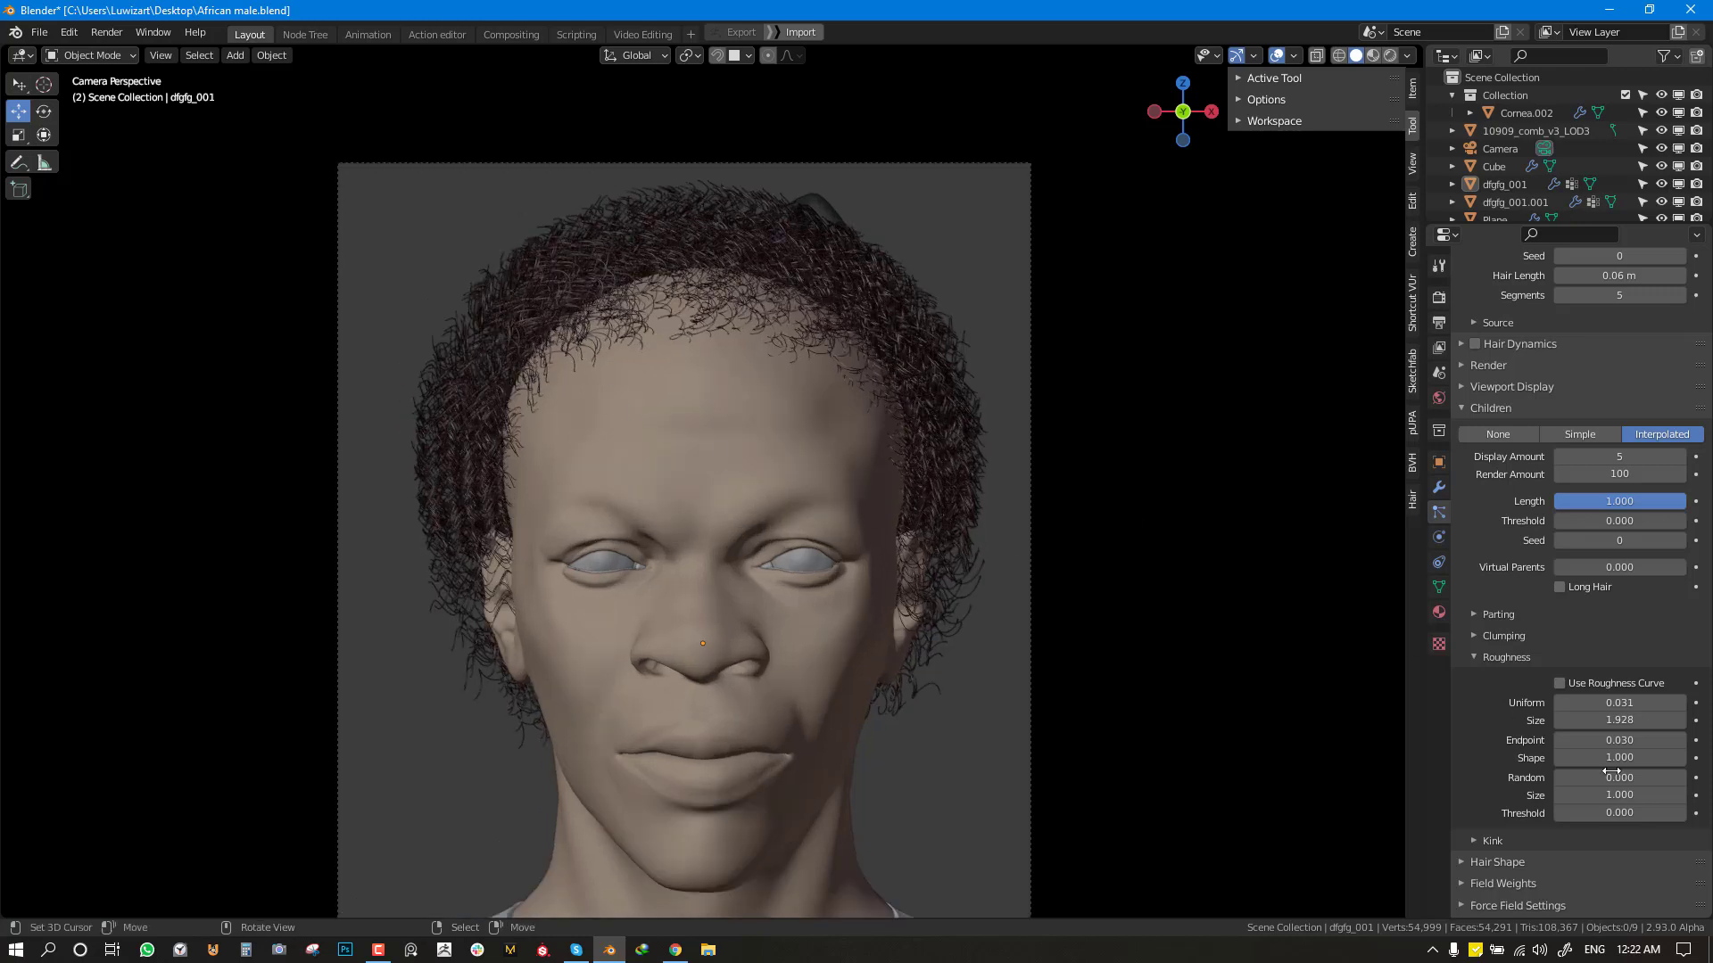
{"action": "left_click", "coordinate": [1633, 777]}
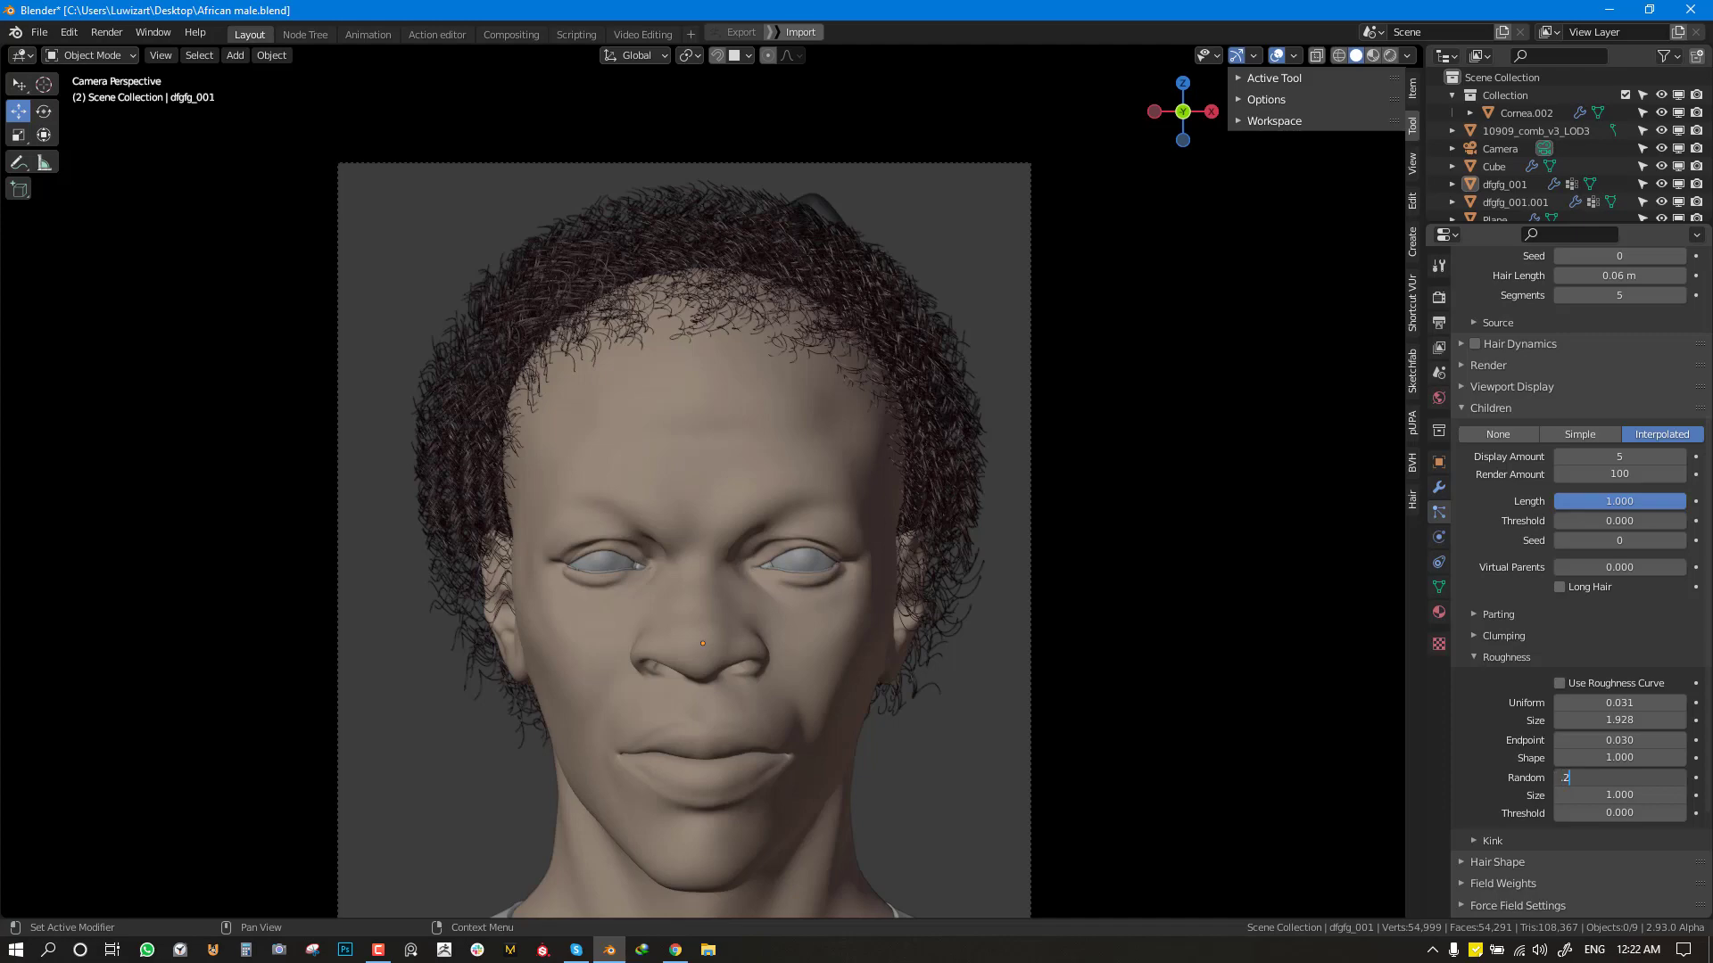
{"action": "key", "text": "Return"}
{"action": "scroll", "coordinate": [1044, 666], "scroll_direction": "down", "scroll_amount": 4}
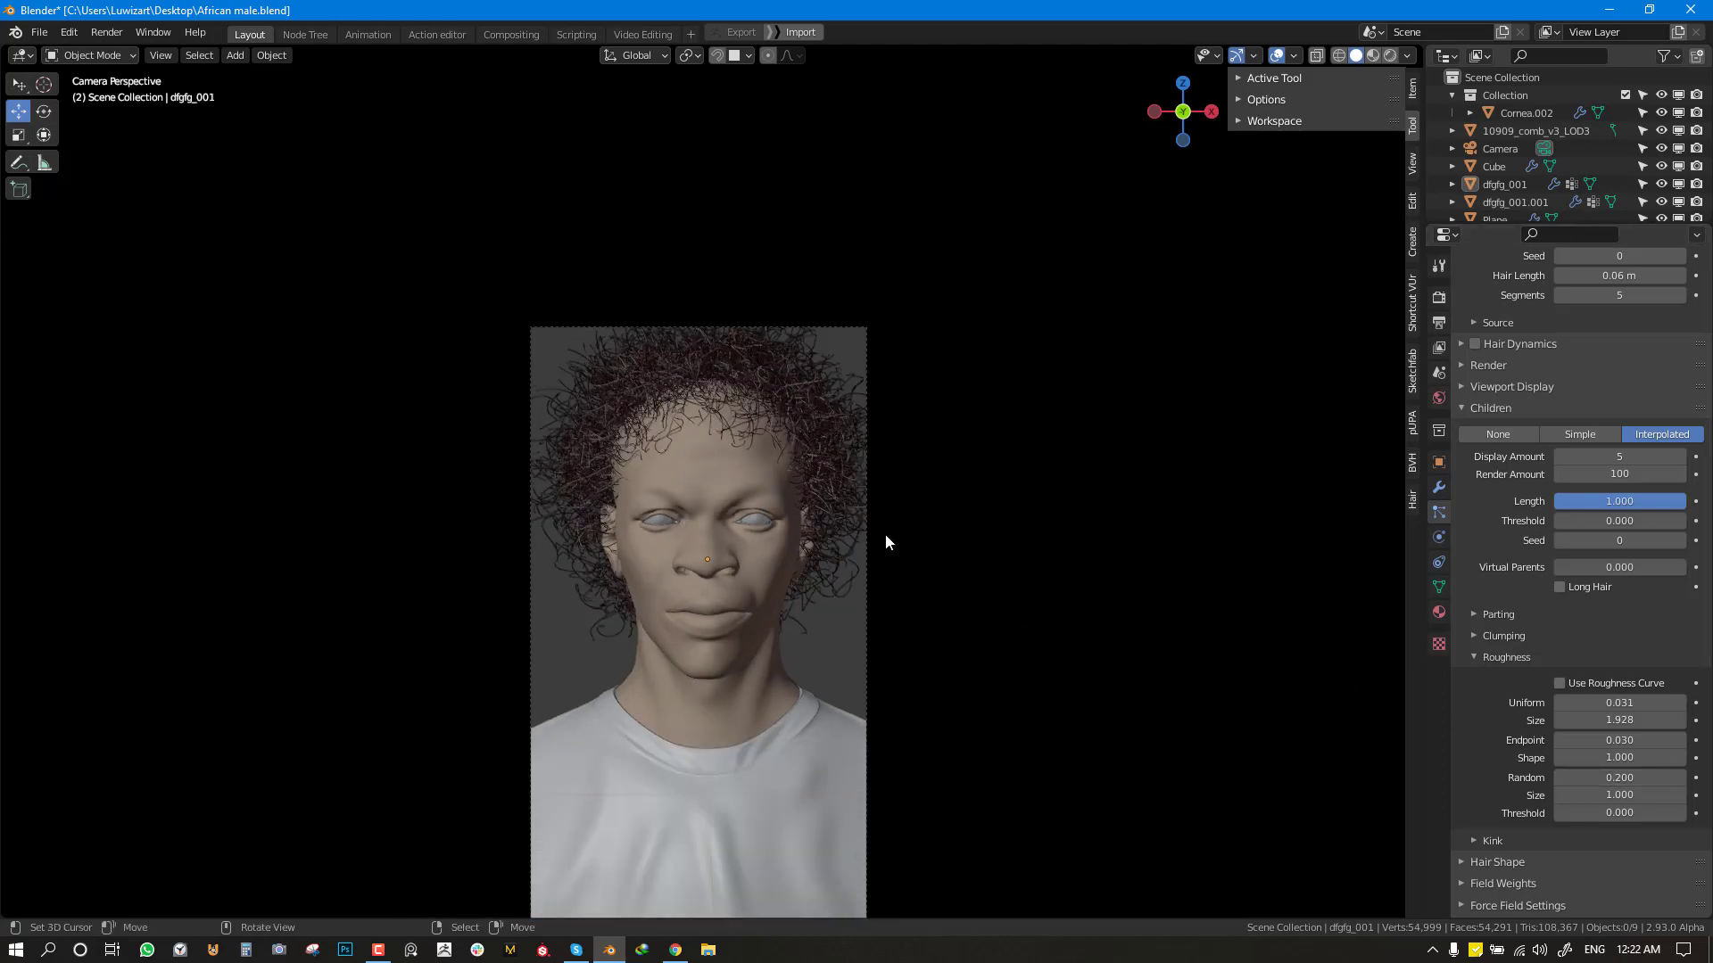
{"action": "scroll", "coordinate": [843, 504], "scroll_direction": "up", "scroll_amount": 2}
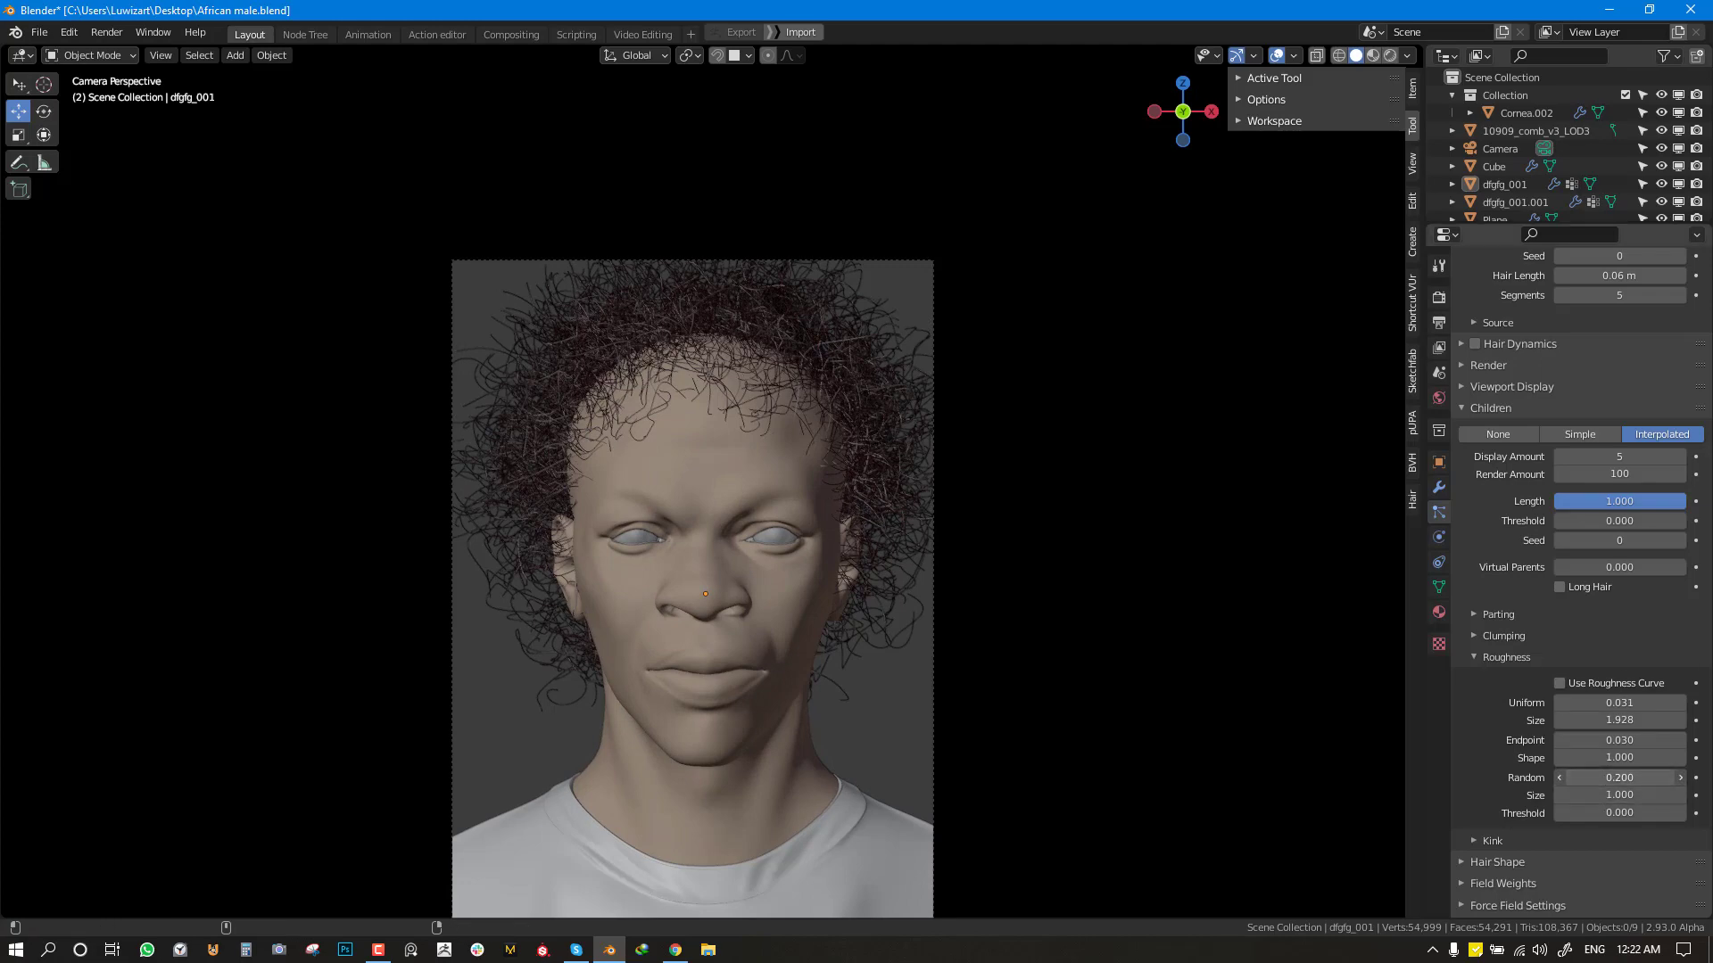
{"action": "left_click_drag", "start_coordinate": [1619, 778], "coordinate": [1544, 778]}
{"action": "middle_click_drag", "start_coordinate": [694, 561], "coordinate": [553, 590]}
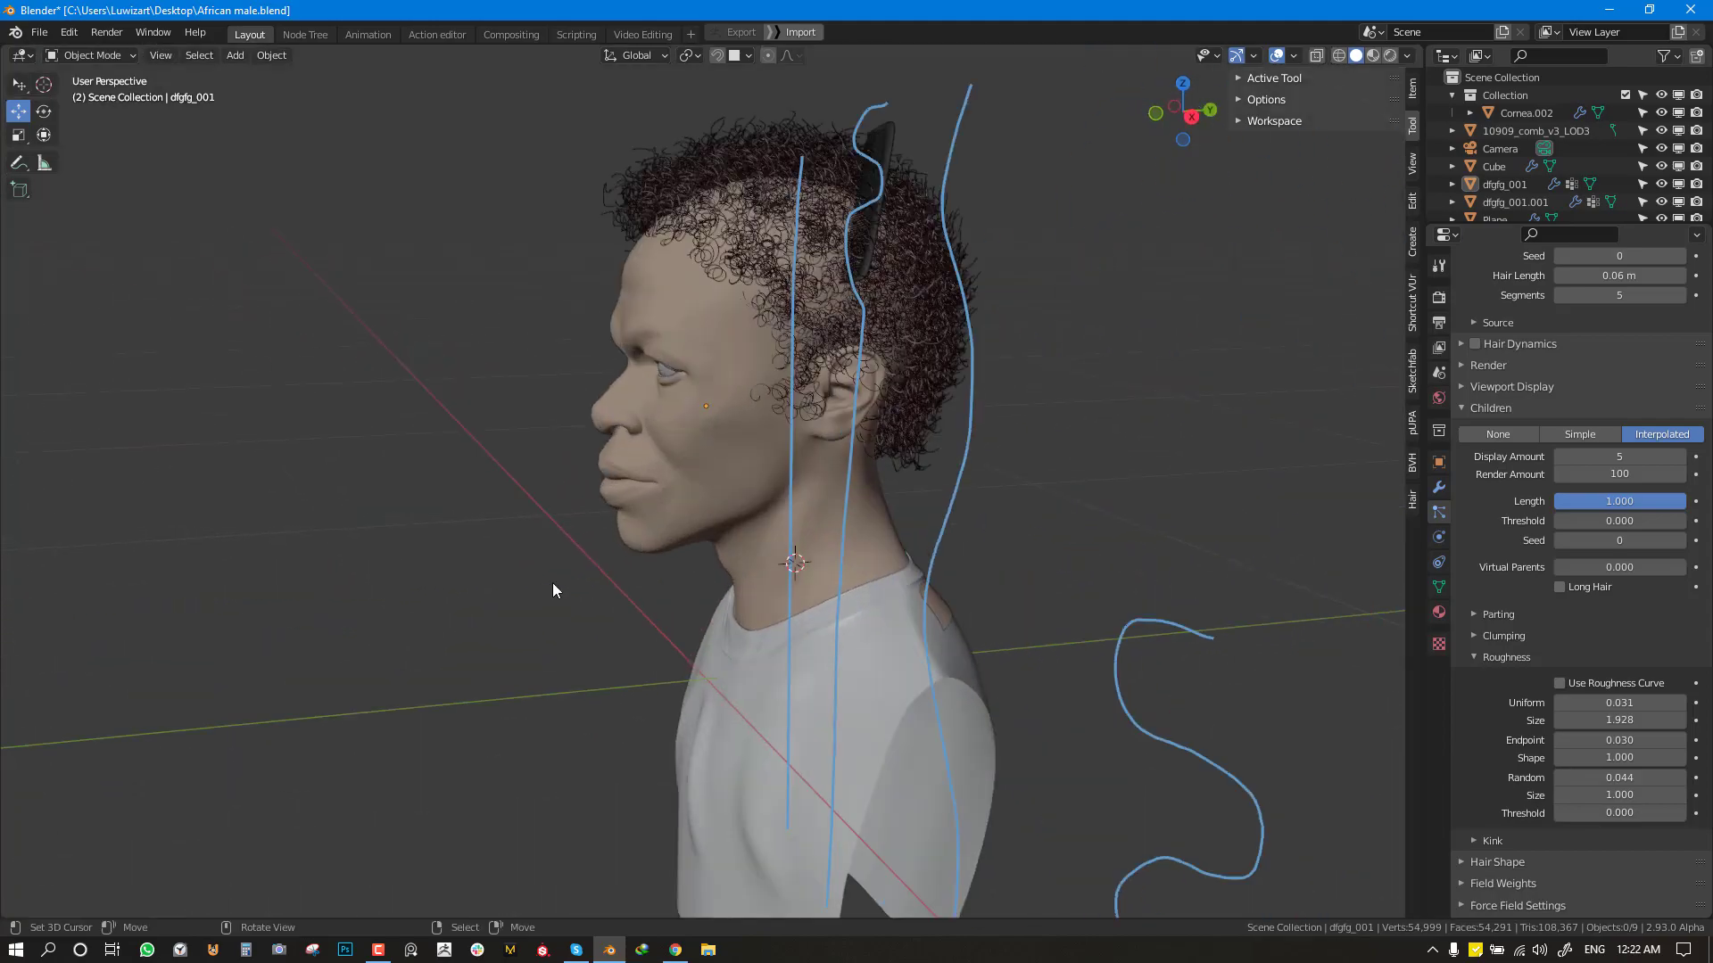
{"action": "middle_click_drag", "start_coordinate": [765, 437], "coordinate": [1293, 374]}
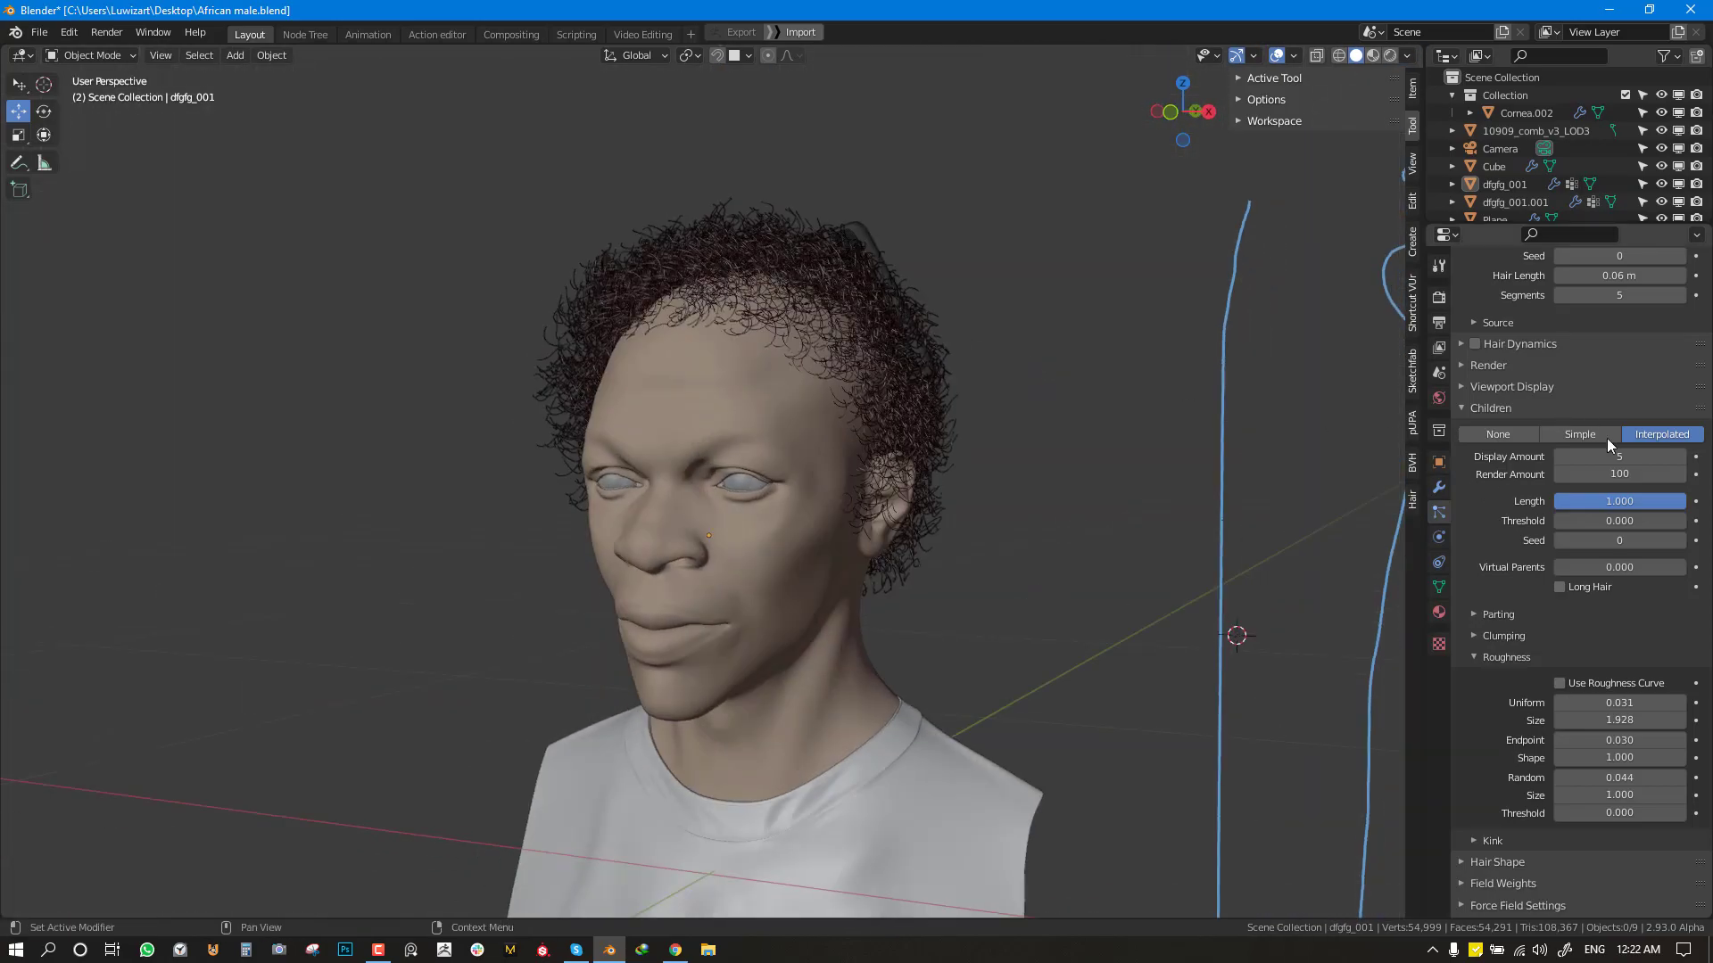
Step: Set the curl kink frequency to 7
{"action": "mouse_move", "coordinate": [806, 380]}
{"action": "middle_mouse_down"}
{"action": "mouse_move", "coordinate": [949, 367]}
{"action": "mouse_move", "coordinate": [803, 374]}
{"action": "middle_mouse_up"}
{"action": "scroll", "coordinate": [1595, 761], "scroll_direction": "down", "scroll_amount": 1}
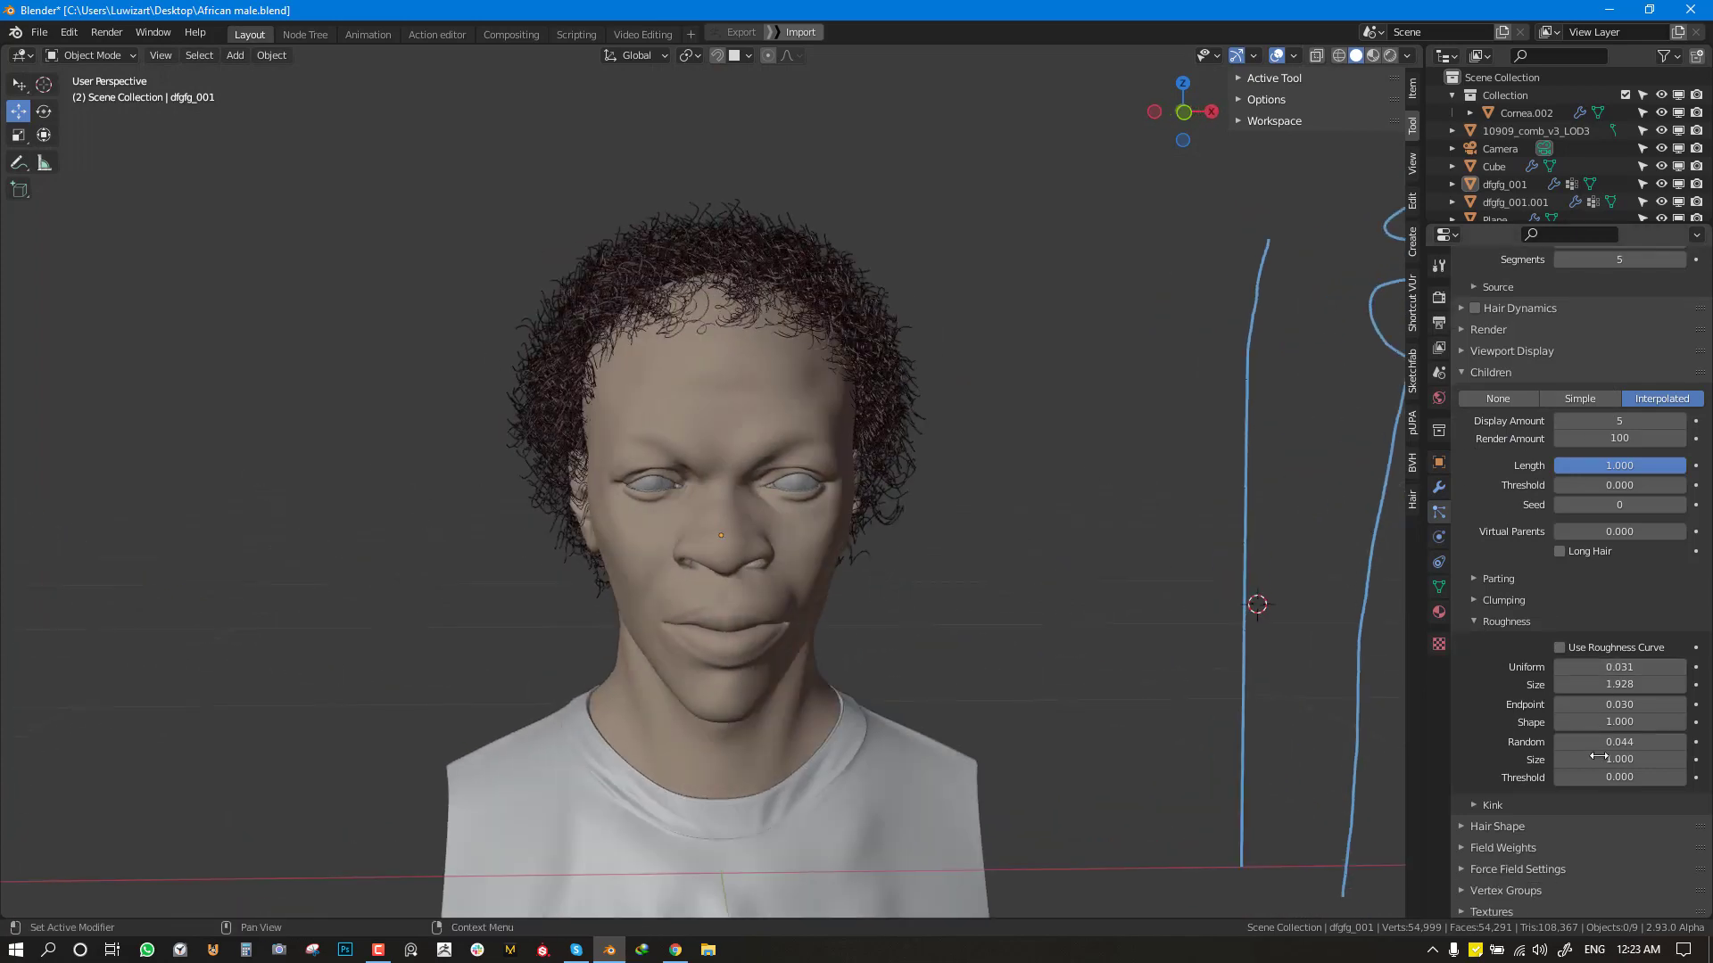
{"action": "left_click", "coordinate": [1519, 805]}
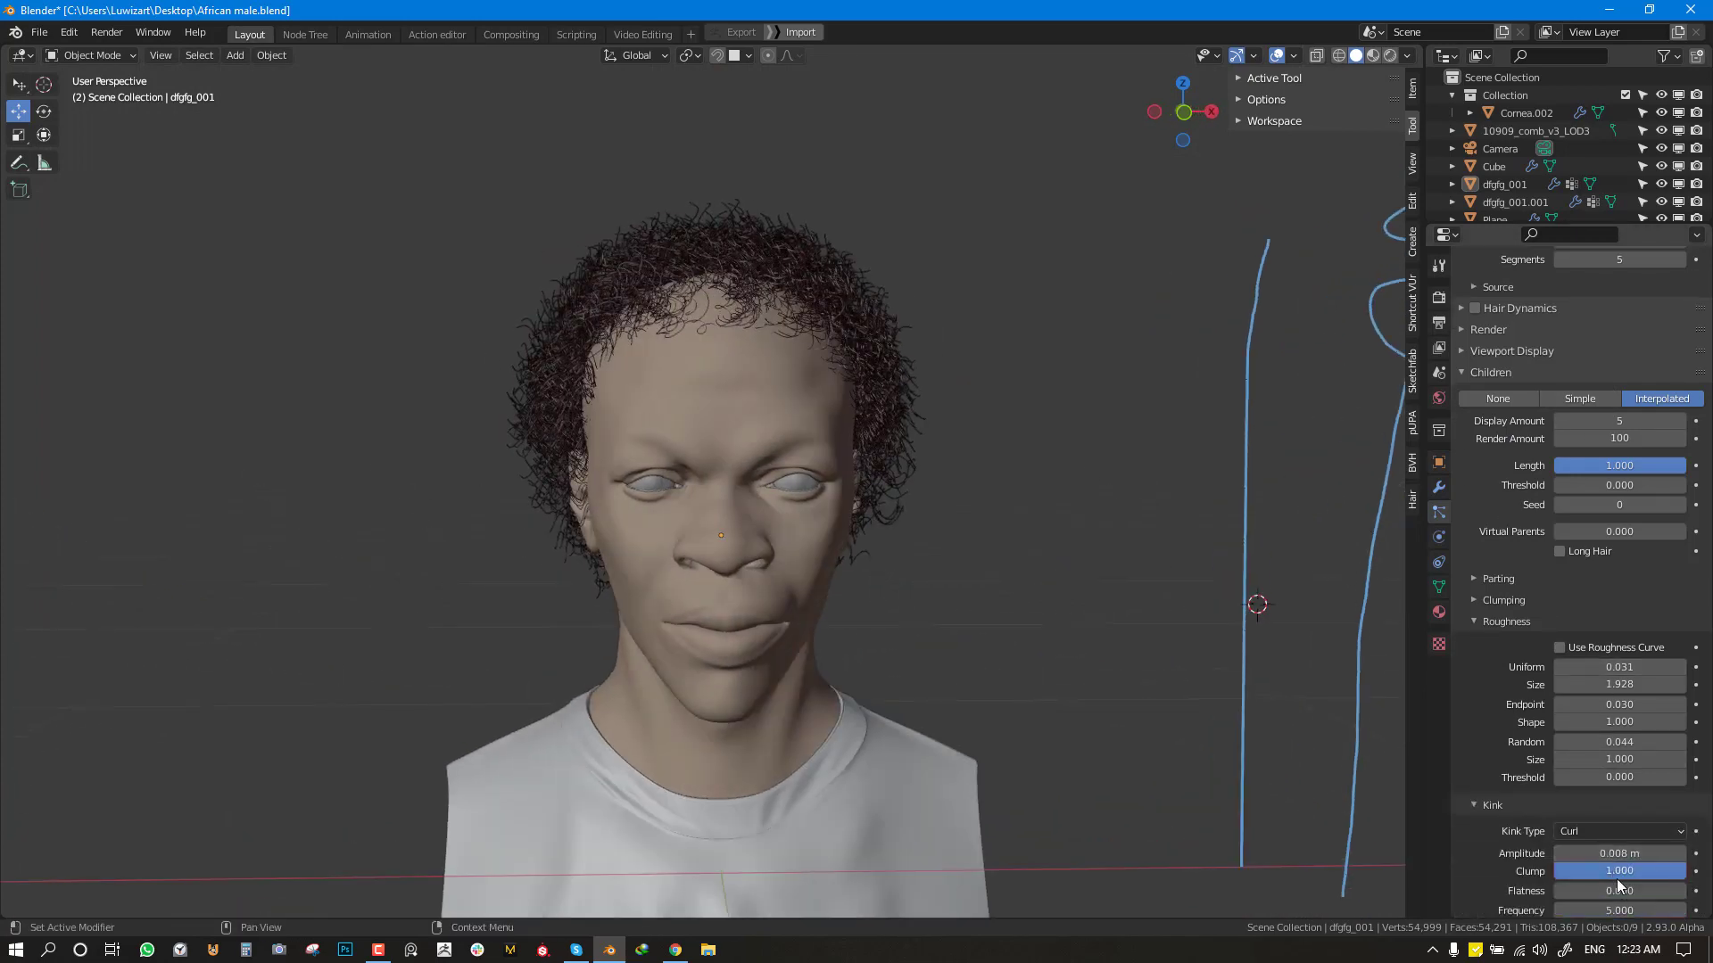
{"action": "left_click", "coordinate": [1628, 910]}
{"action": "key", "text": "Return"}
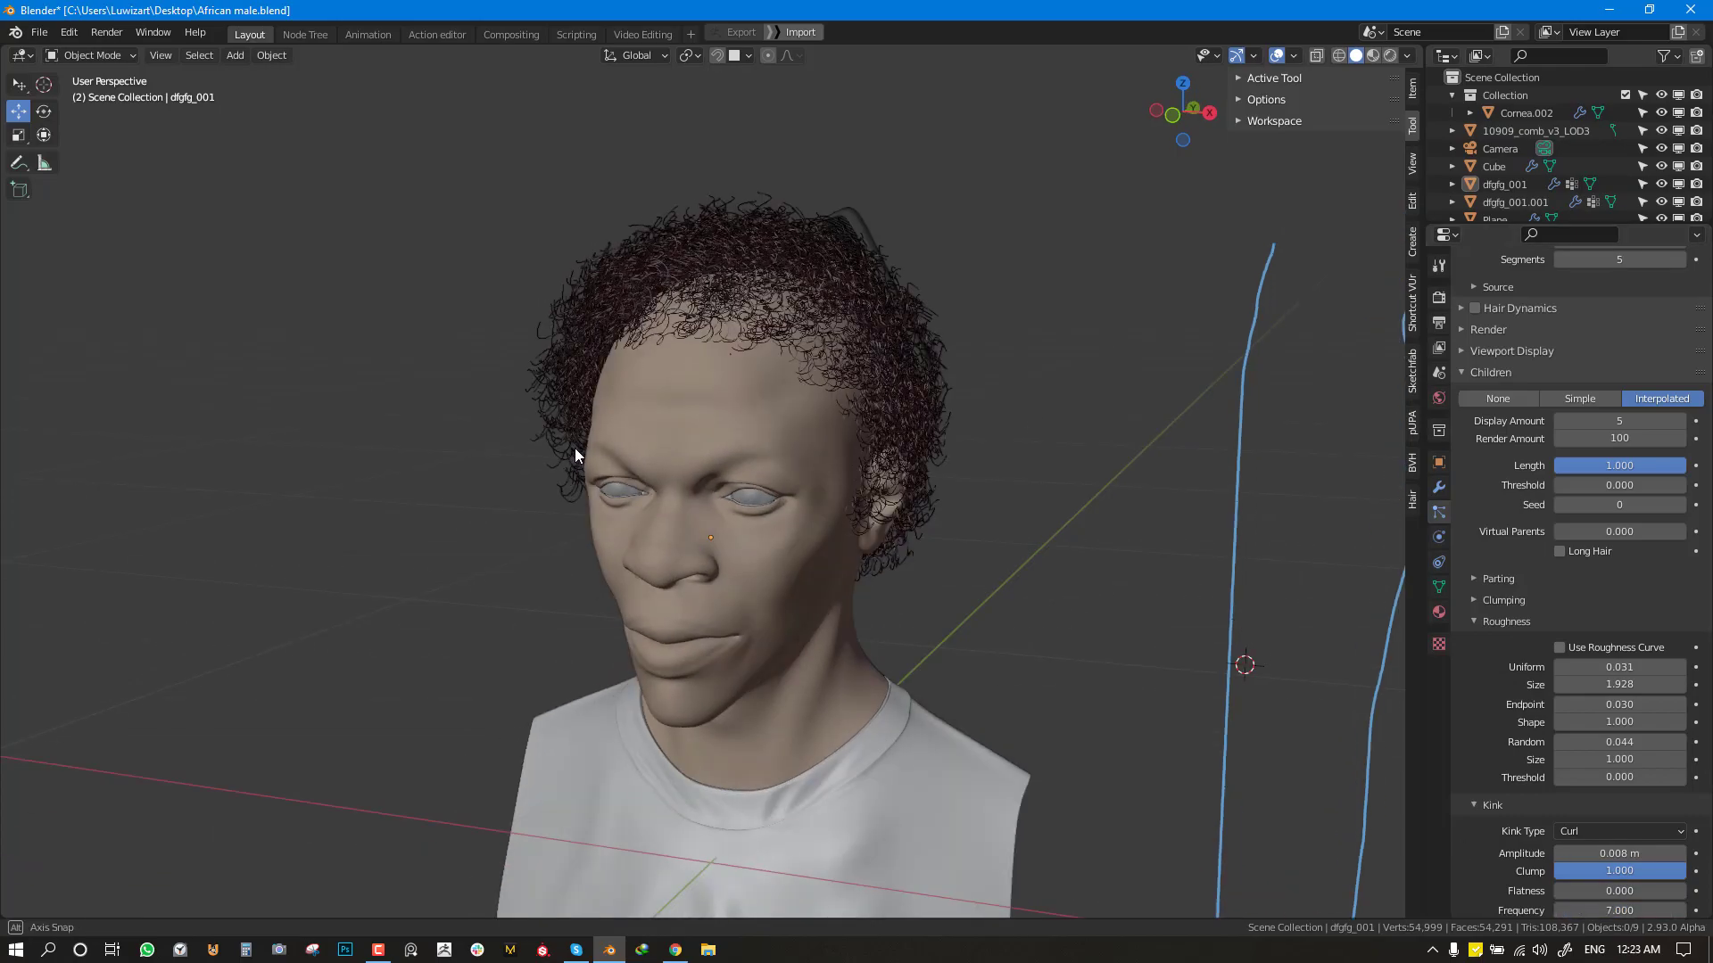
{"action": "middle_click_drag", "start_coordinate": [575, 449], "coordinate": [1019, 556]}
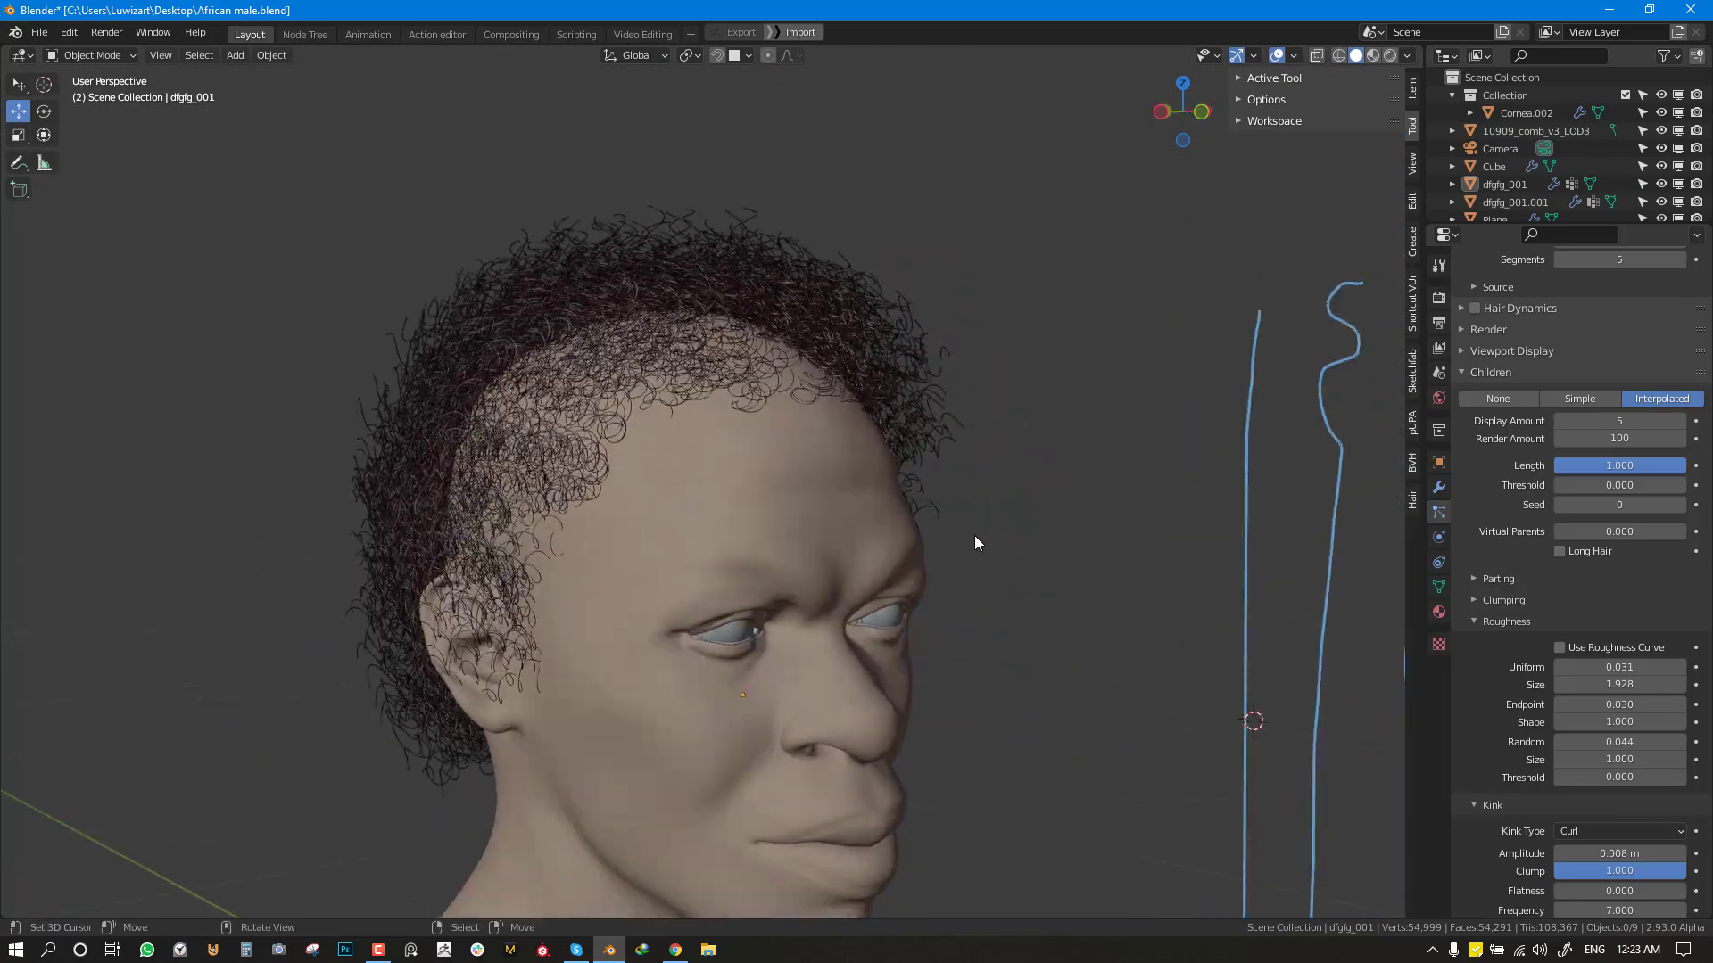
{"action": "scroll", "coordinate": [974, 536], "scroll_direction": "down", "scroll_amount": 2}
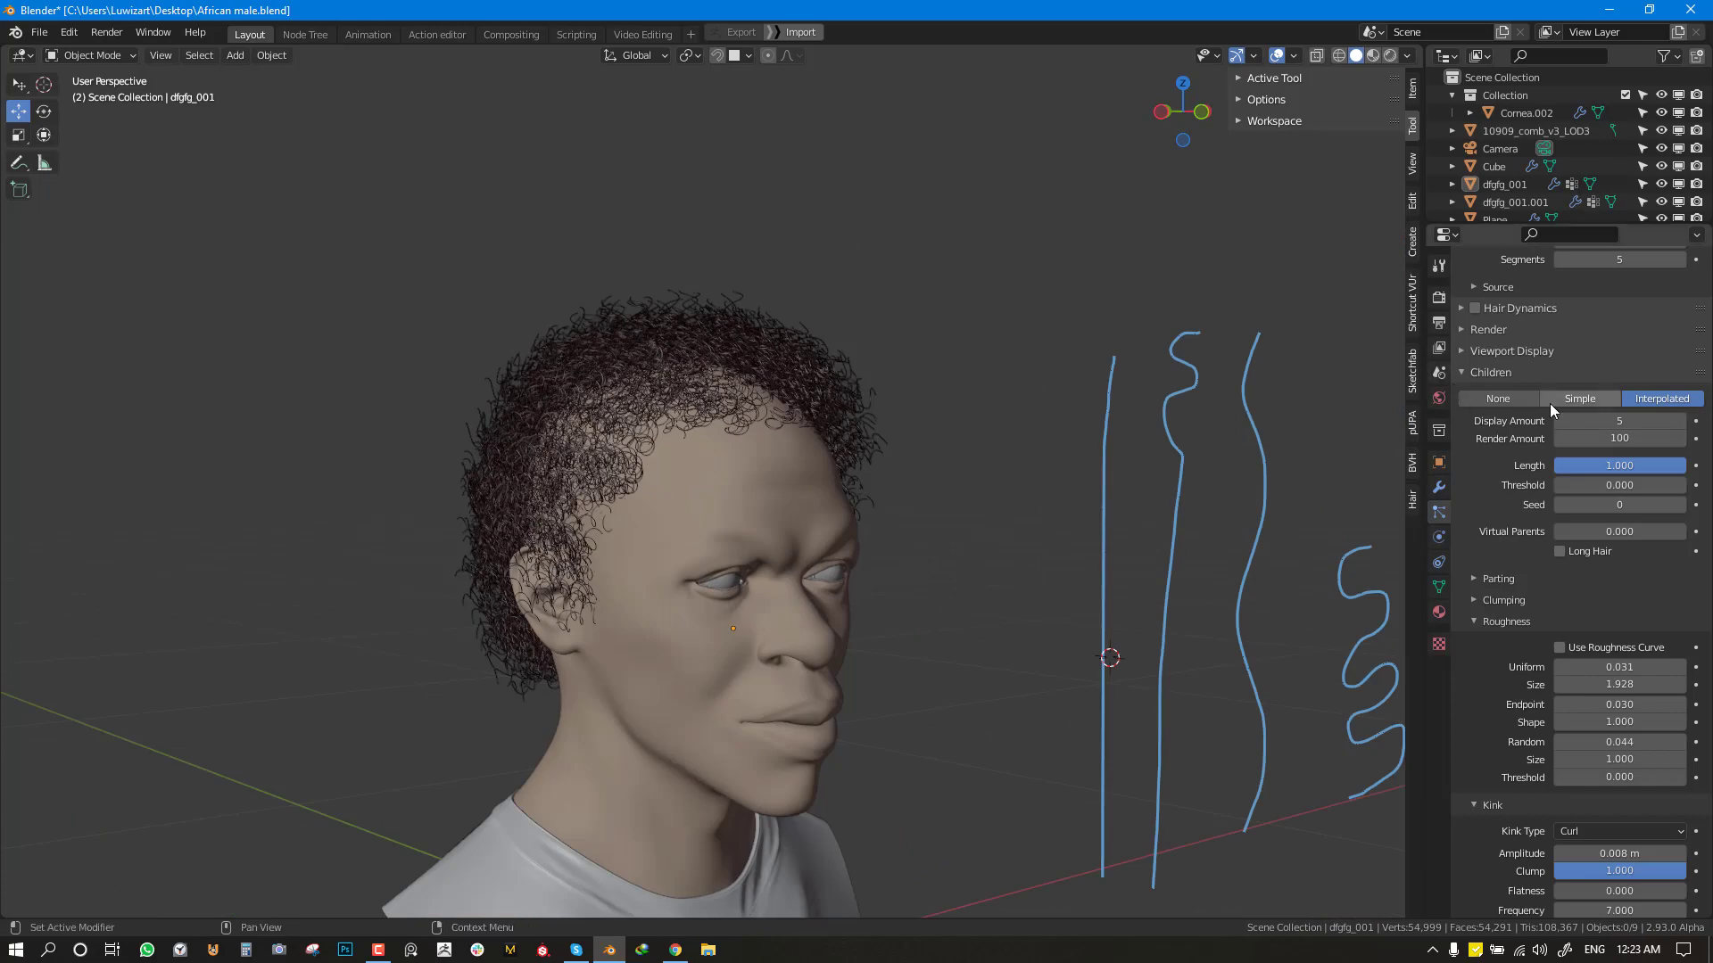
Step: Set the children viewport Display Amount to 30, after trying 300
{"action": "left_click", "coordinate": [1606, 423]}
{"action": "type", "text": "300"}
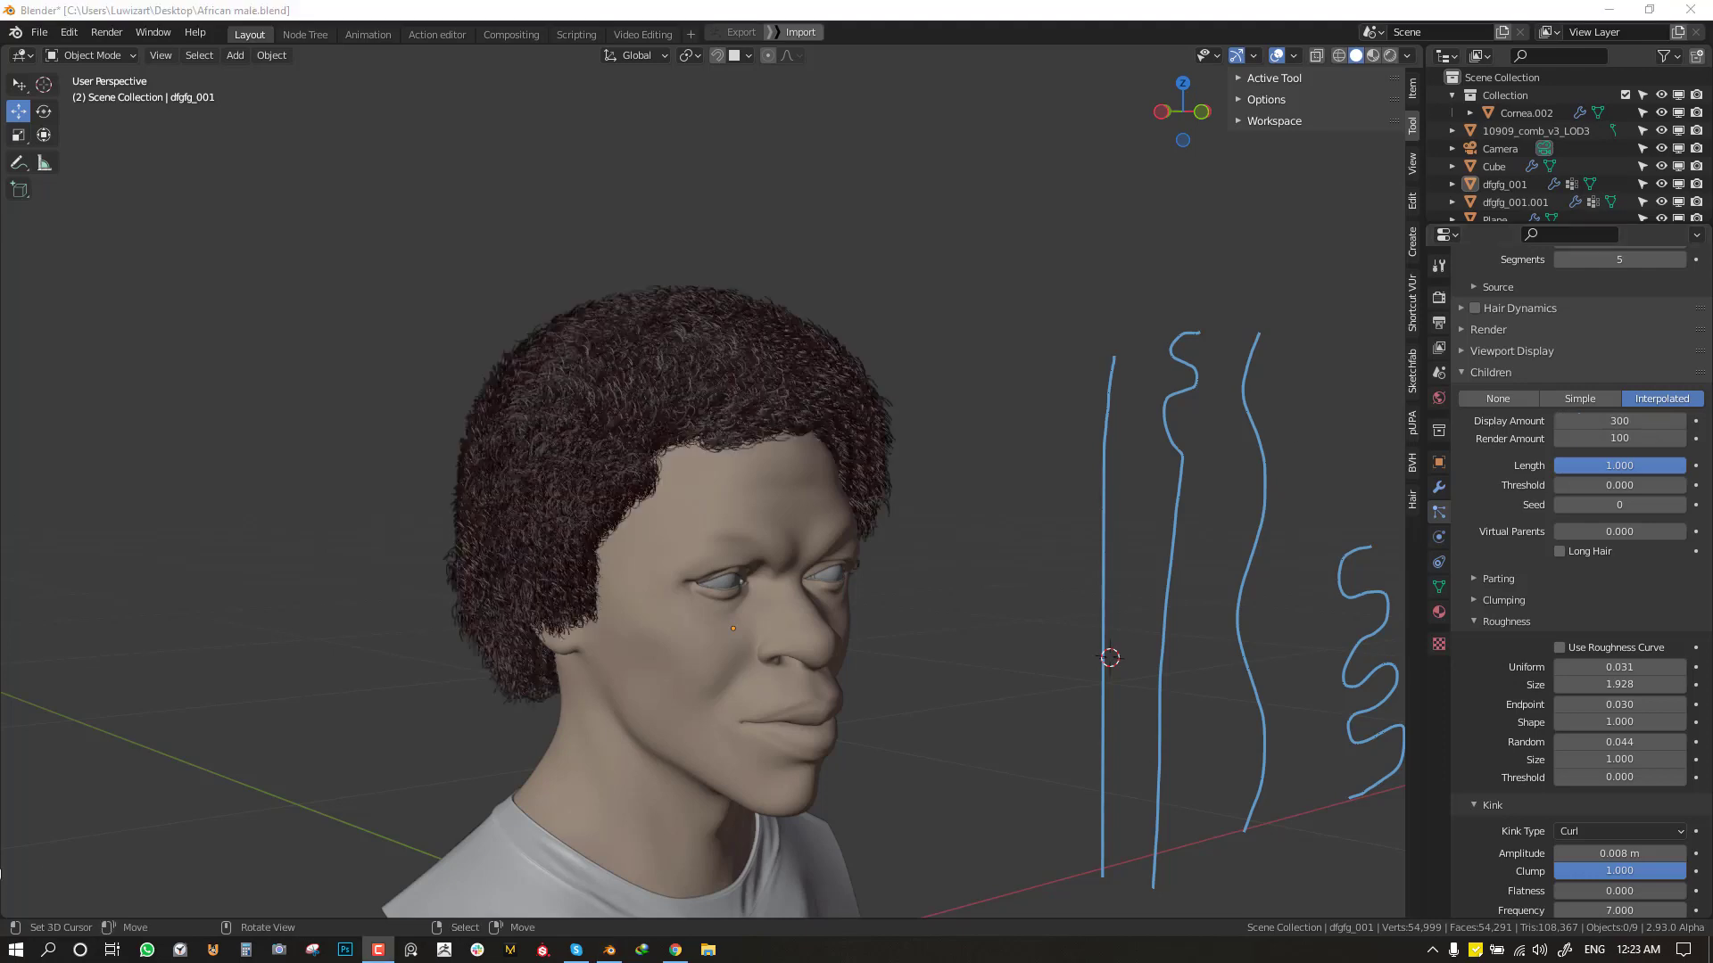
{"action": "middle_click_drag", "start_coordinate": [1015, 528], "coordinate": [1163, 529]}
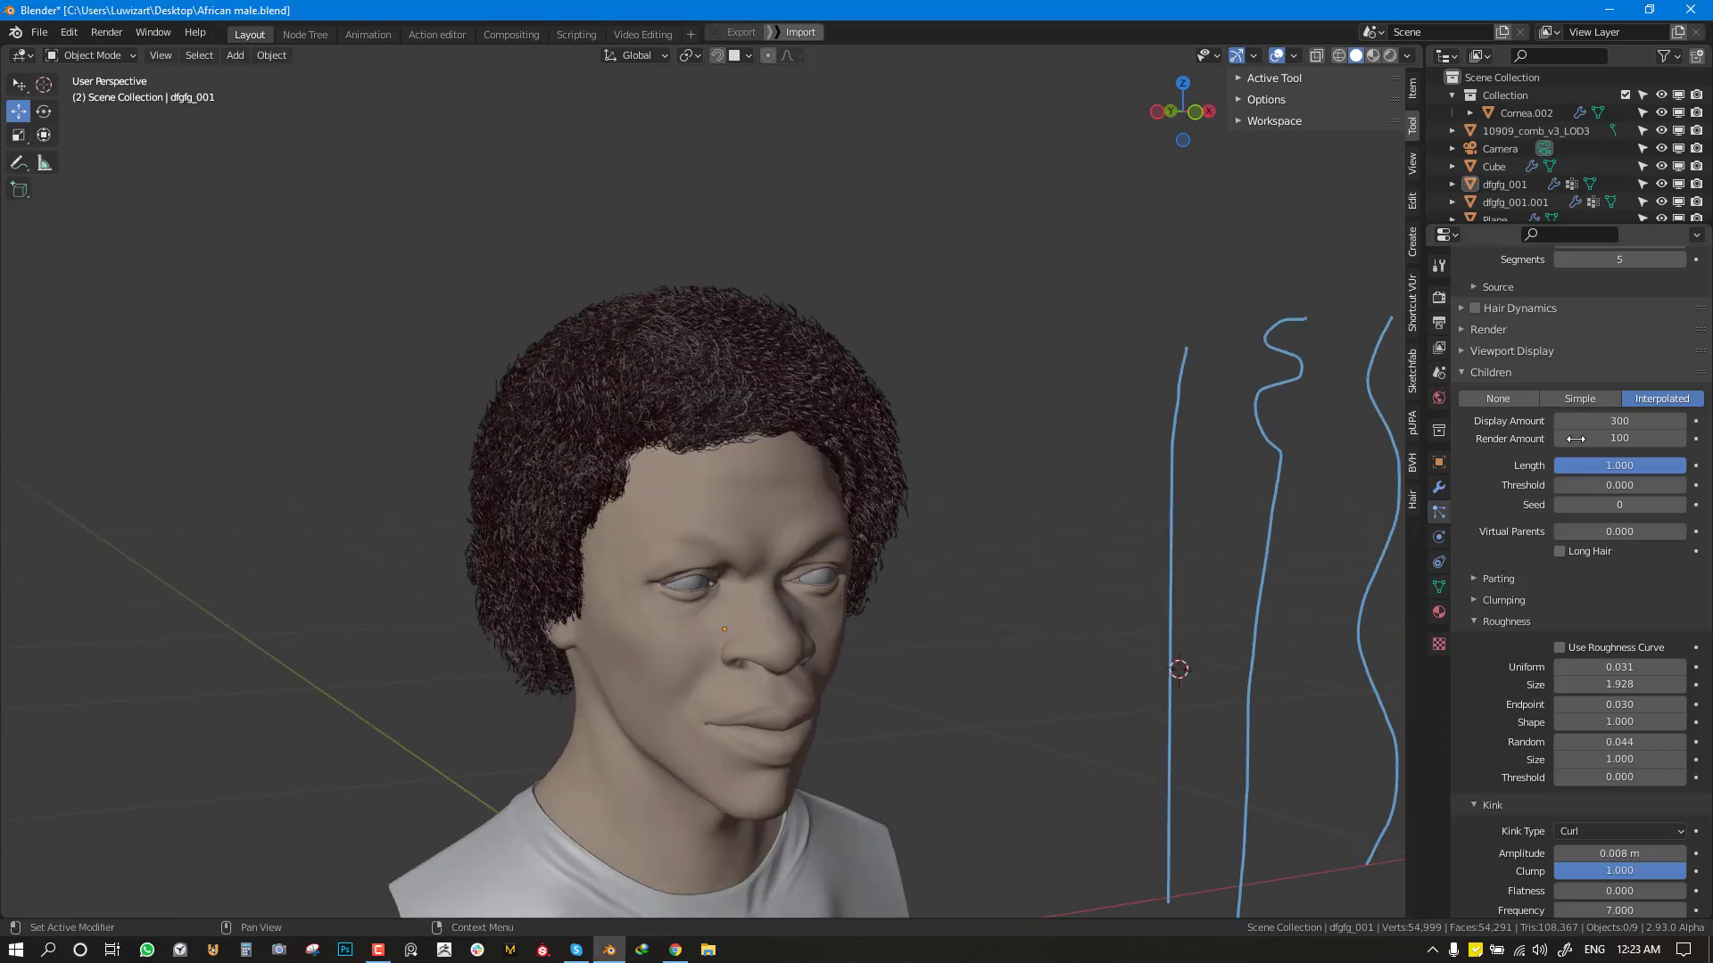
{"action": "left_click", "coordinate": [1623, 423]}
{"action": "type", "text": "30"}
{"action": "key", "text": "Return"}
Step: Orbit between front and side views to inspect the denser, tighter afro
{"action": "middle_click_drag", "start_coordinate": [822, 490], "coordinate": [924, 510]}
{"action": "key", "text": "KP_1"}
{"action": "scroll", "coordinate": [910, 505], "scroll_direction": "down", "scroll_amount": 3}
{"action": "key", "text": "KP_1"}
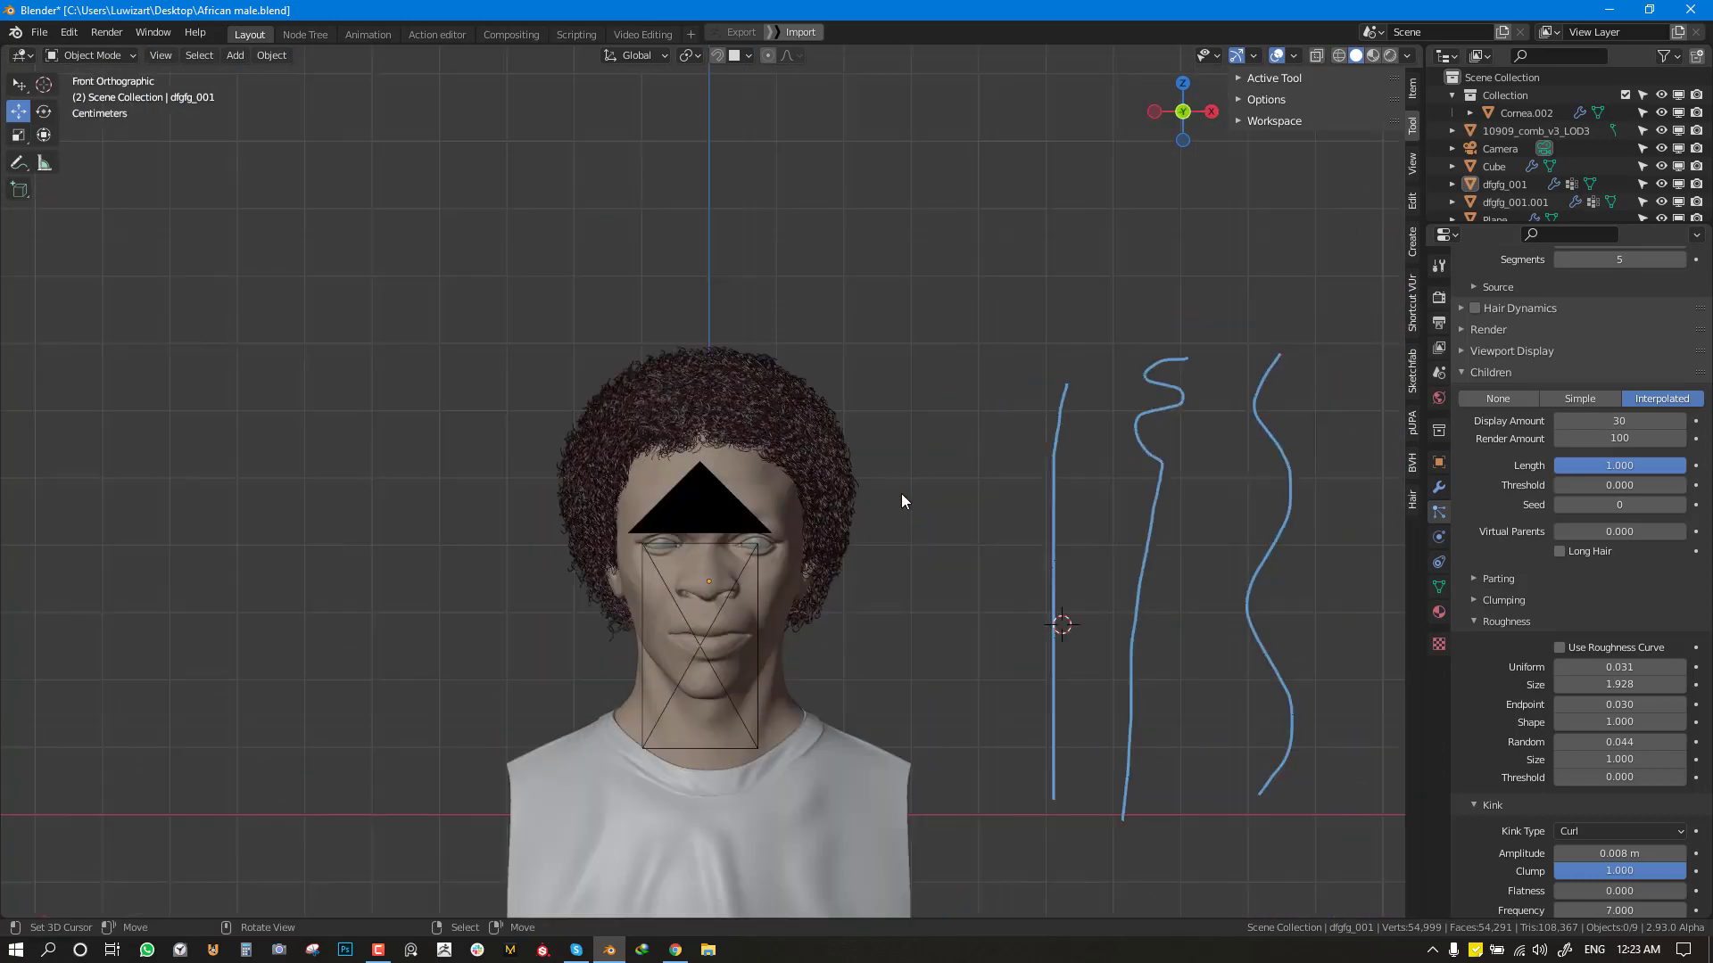
{"action": "middle_click_drag", "start_coordinate": [905, 497], "coordinate": [801, 487]}
{"action": "scroll", "coordinate": [712, 489], "scroll_direction": "up", "scroll_amount": 4}
{"action": "key", "text": "KP_1"}
{"action": "scroll", "coordinate": [824, 485], "scroll_direction": "down", "scroll_amount": 3}
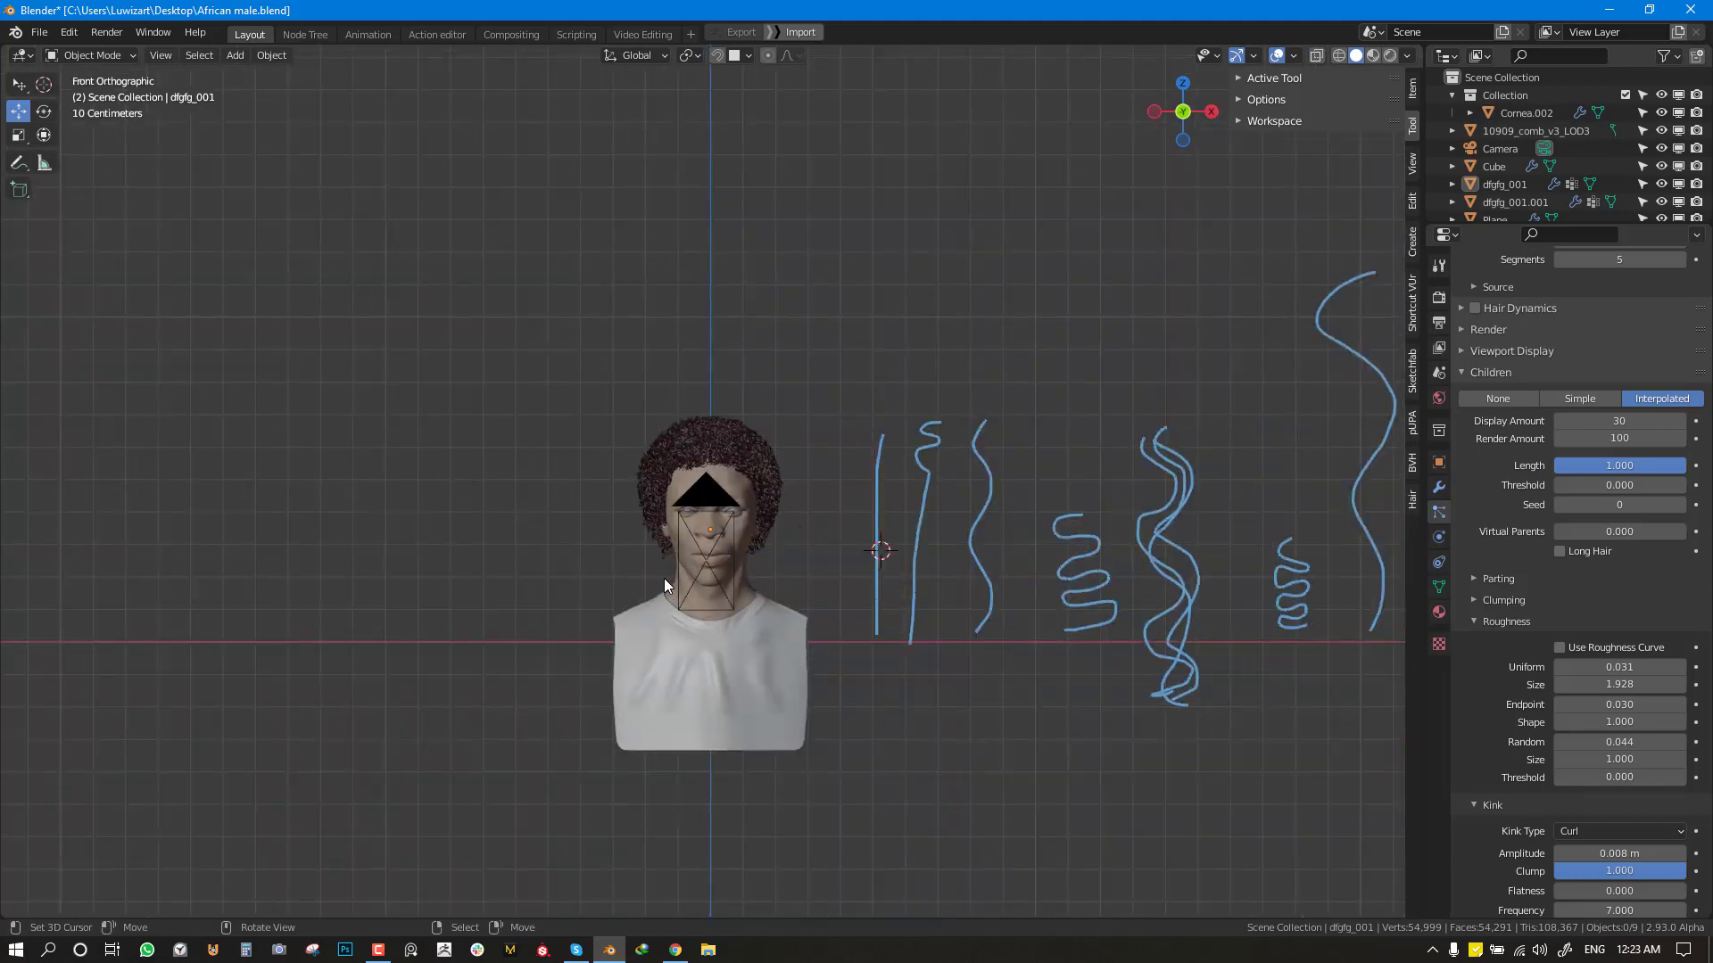
{"action": "middle_click_drag", "start_coordinate": [663, 574], "coordinate": [531, 452]}
{"action": "scroll", "coordinate": [785, 555], "scroll_direction": "up", "scroll_amount": 3}
{"action": "middle_click_drag", "start_coordinate": [948, 394], "coordinate": [976, 489]}
Step: Look through the scene camera from the front and pan the view up slightly
{"action": "key", "text": "KP_1"}
{"action": "key", "text": "KP_0"}
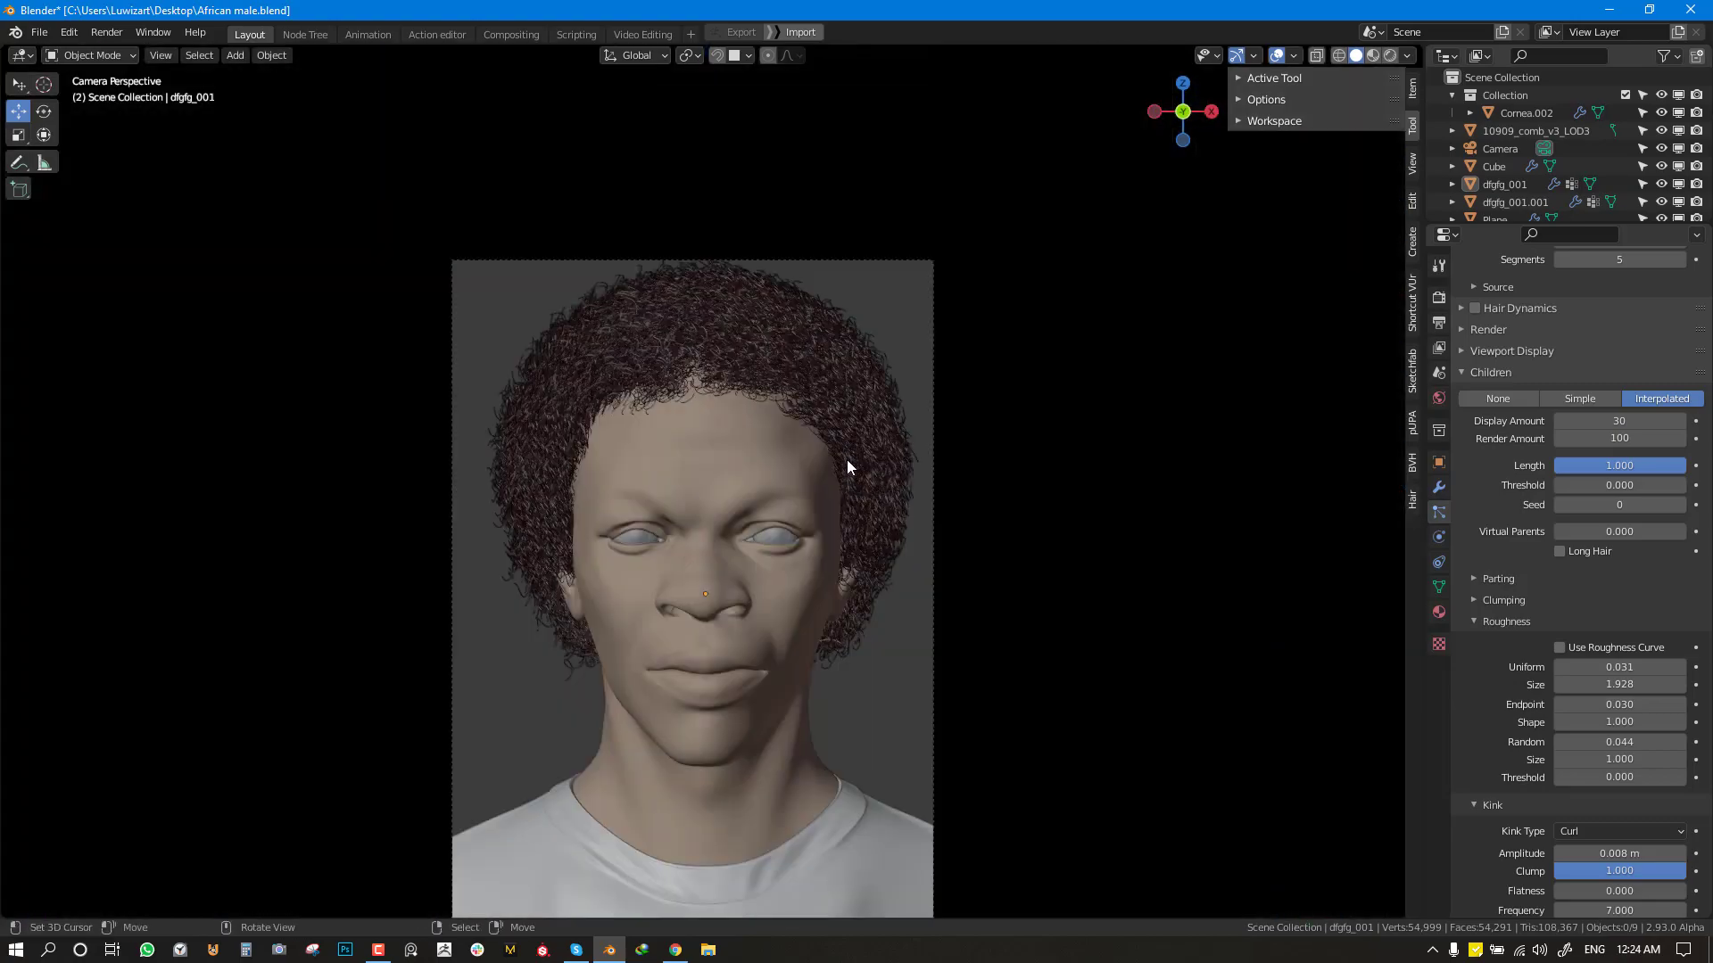
{"action": "middle_click_drag", "start_coordinate": [851, 467], "coordinate": [851, 437], "text": "shift"}
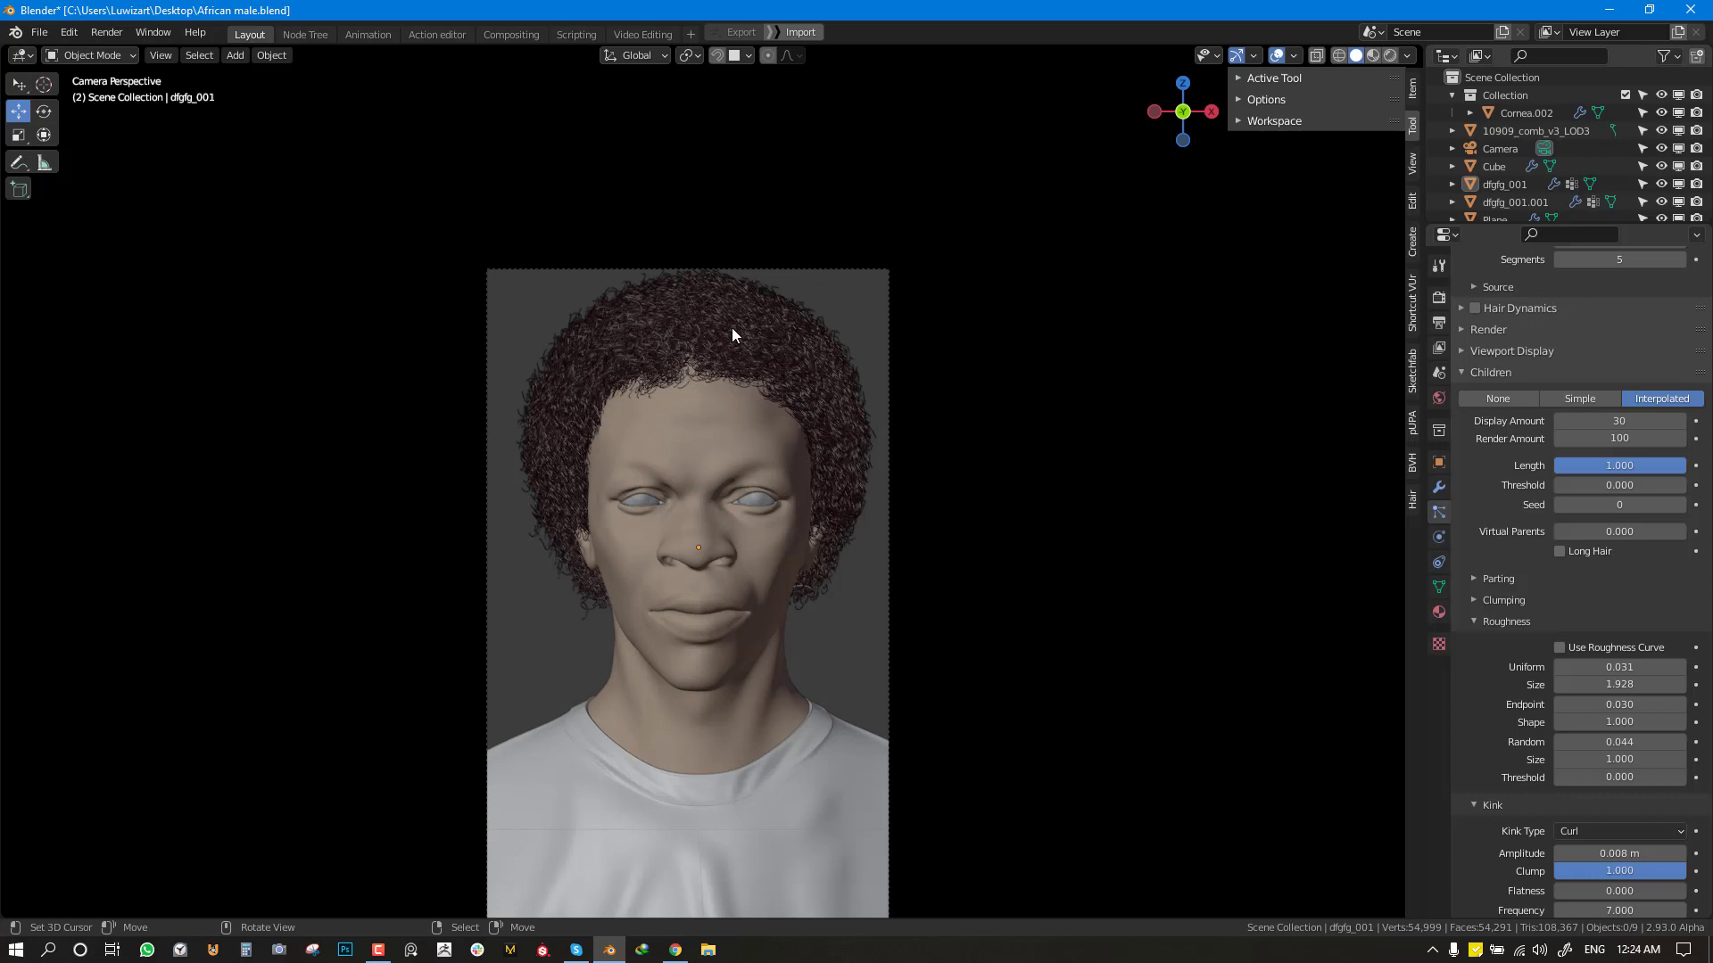
{"action": "key", "text": "n"}
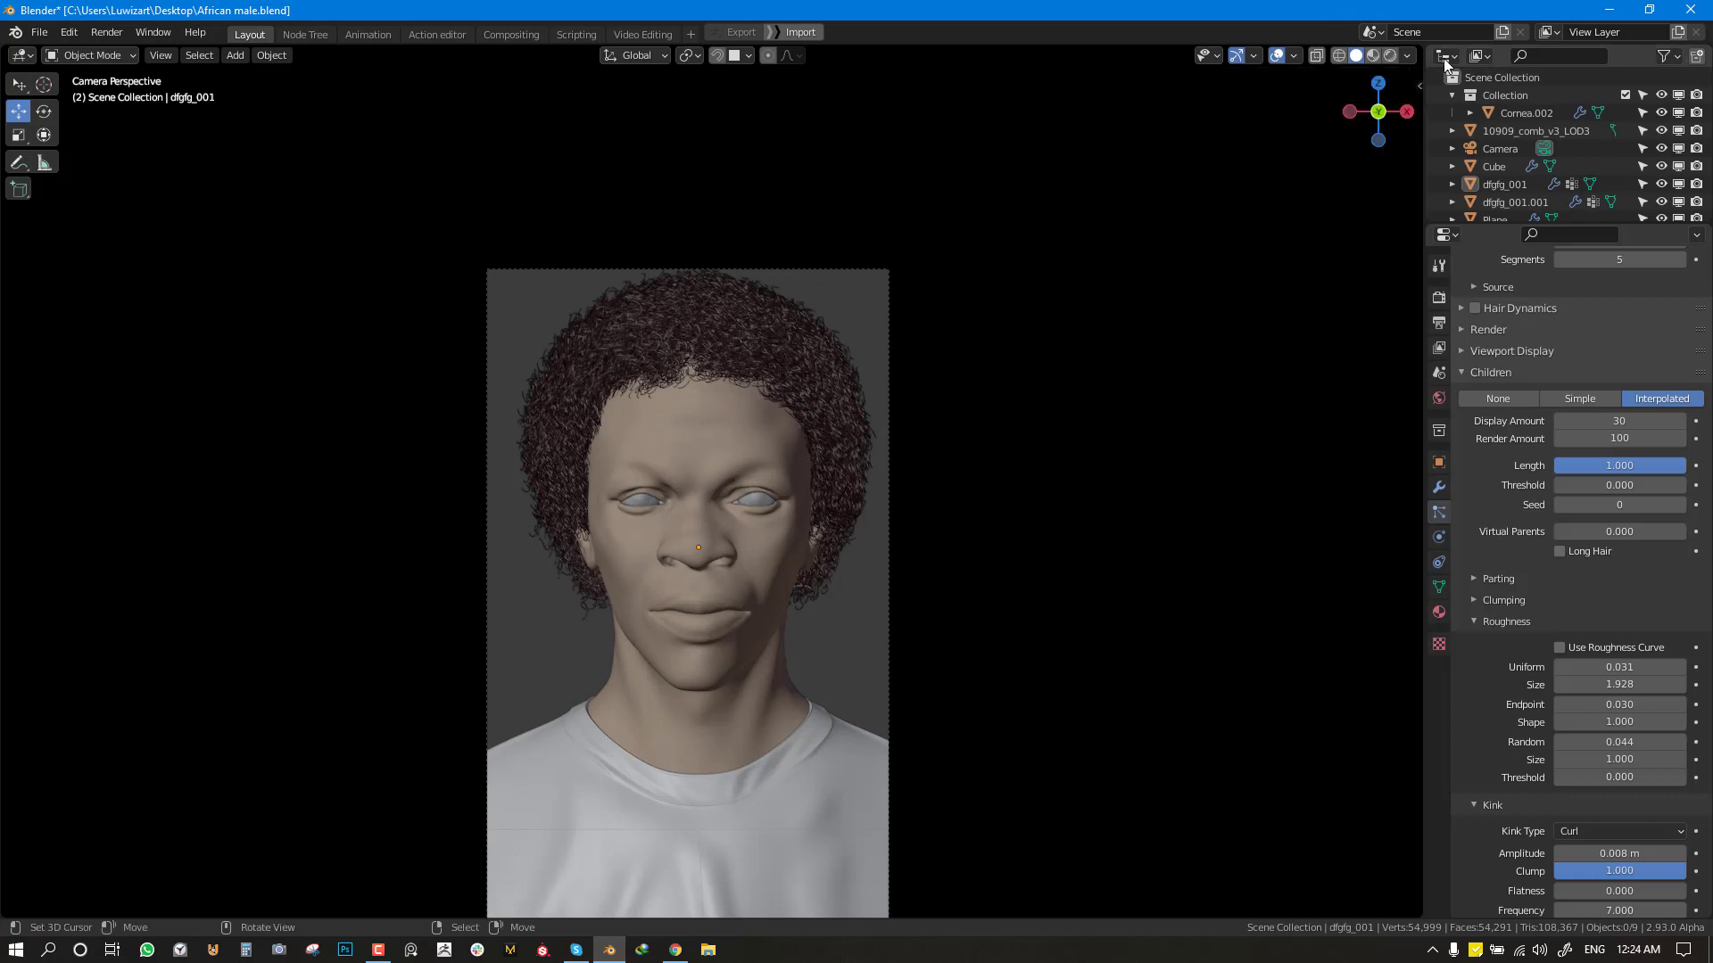
Step: Split the viewport and show the fro material's shader nodes in the left half
{"action": "left_click_drag", "start_coordinate": [1425, 49], "coordinate": [572, 241]}
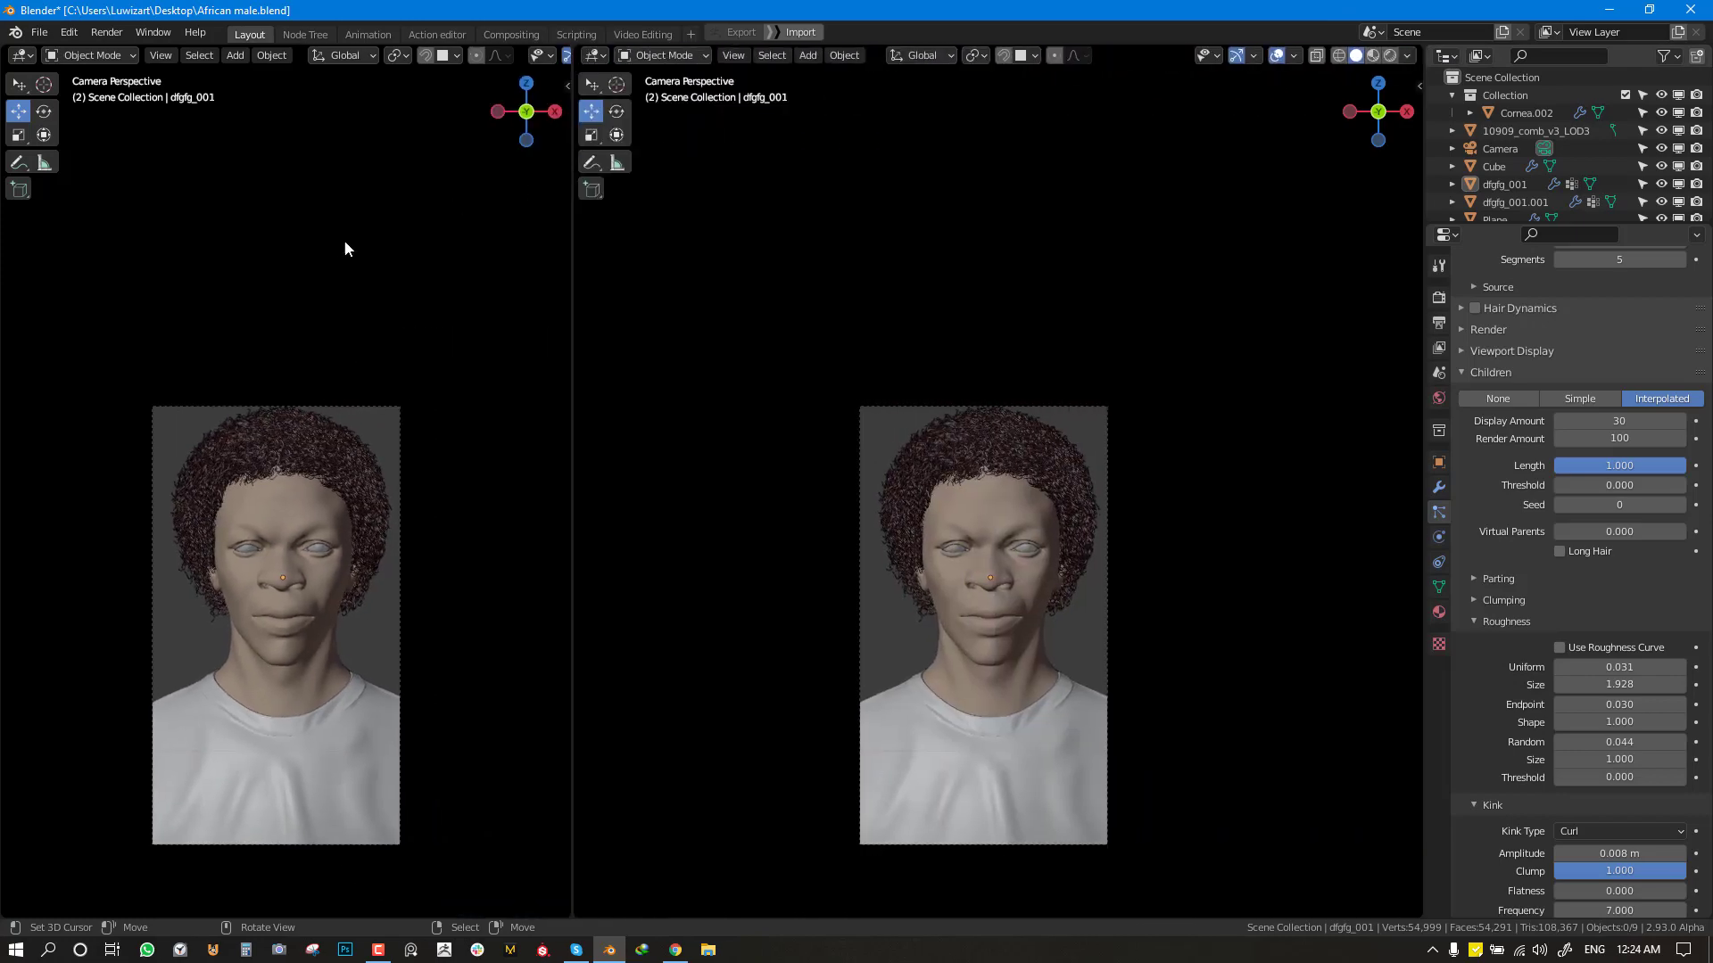
{"action": "key", "text": "shift+F6"}
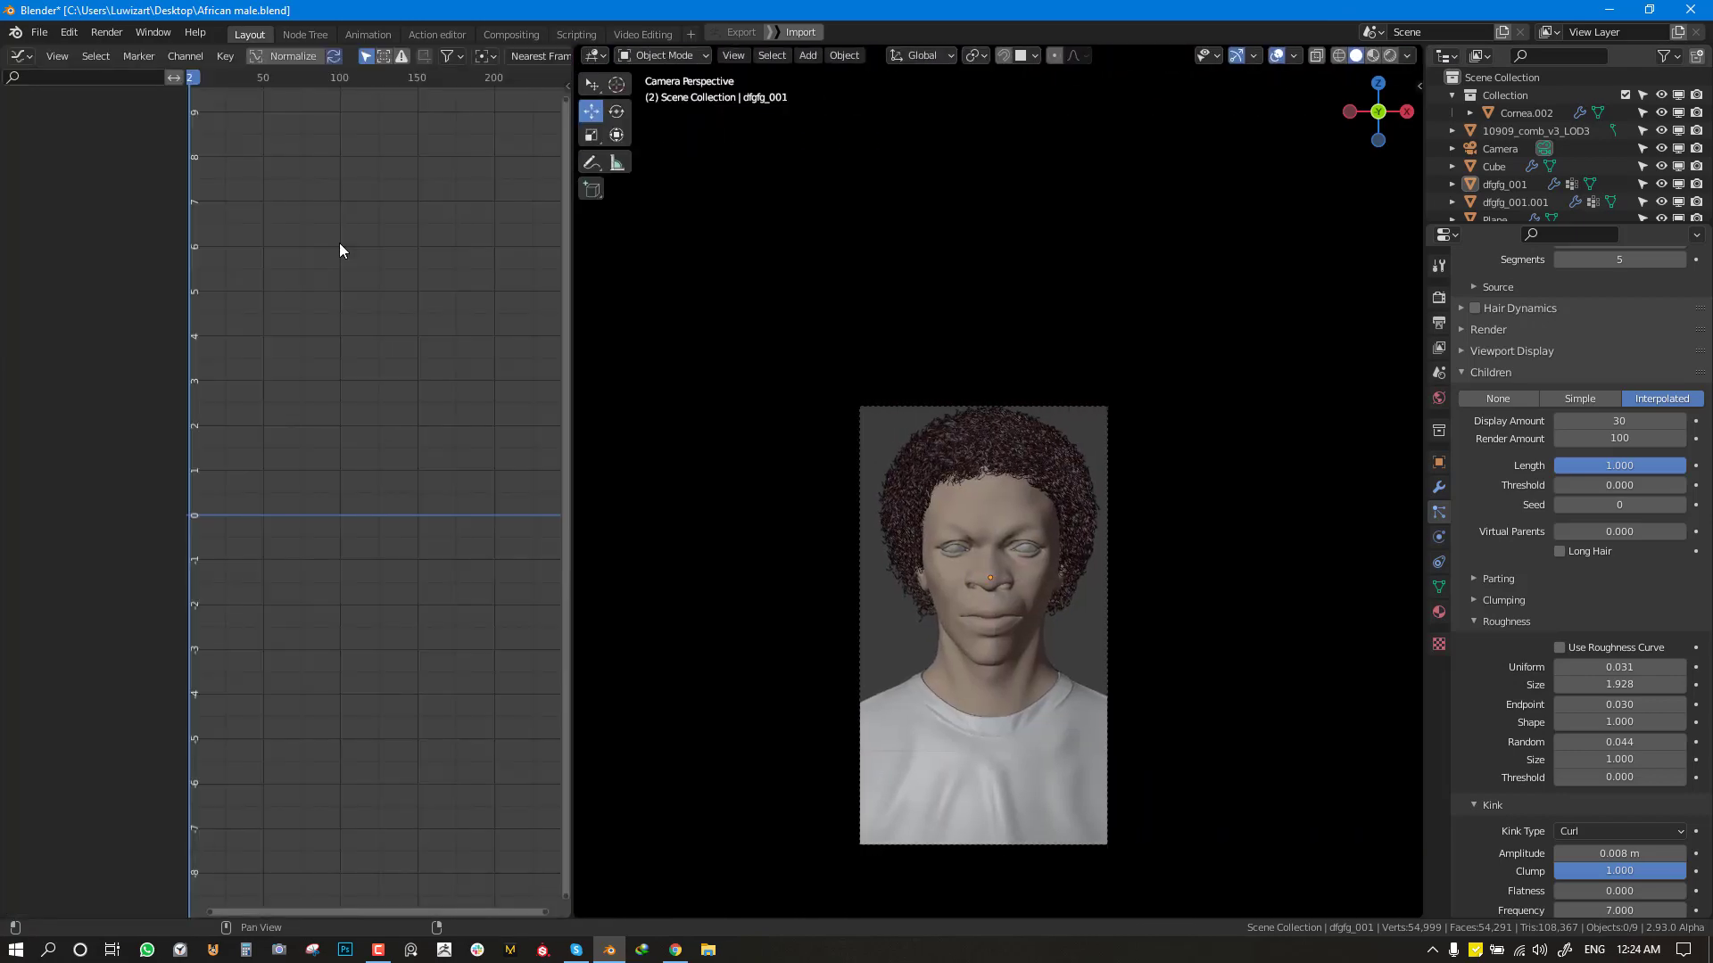
{"action": "key", "text": "shift+F3"}
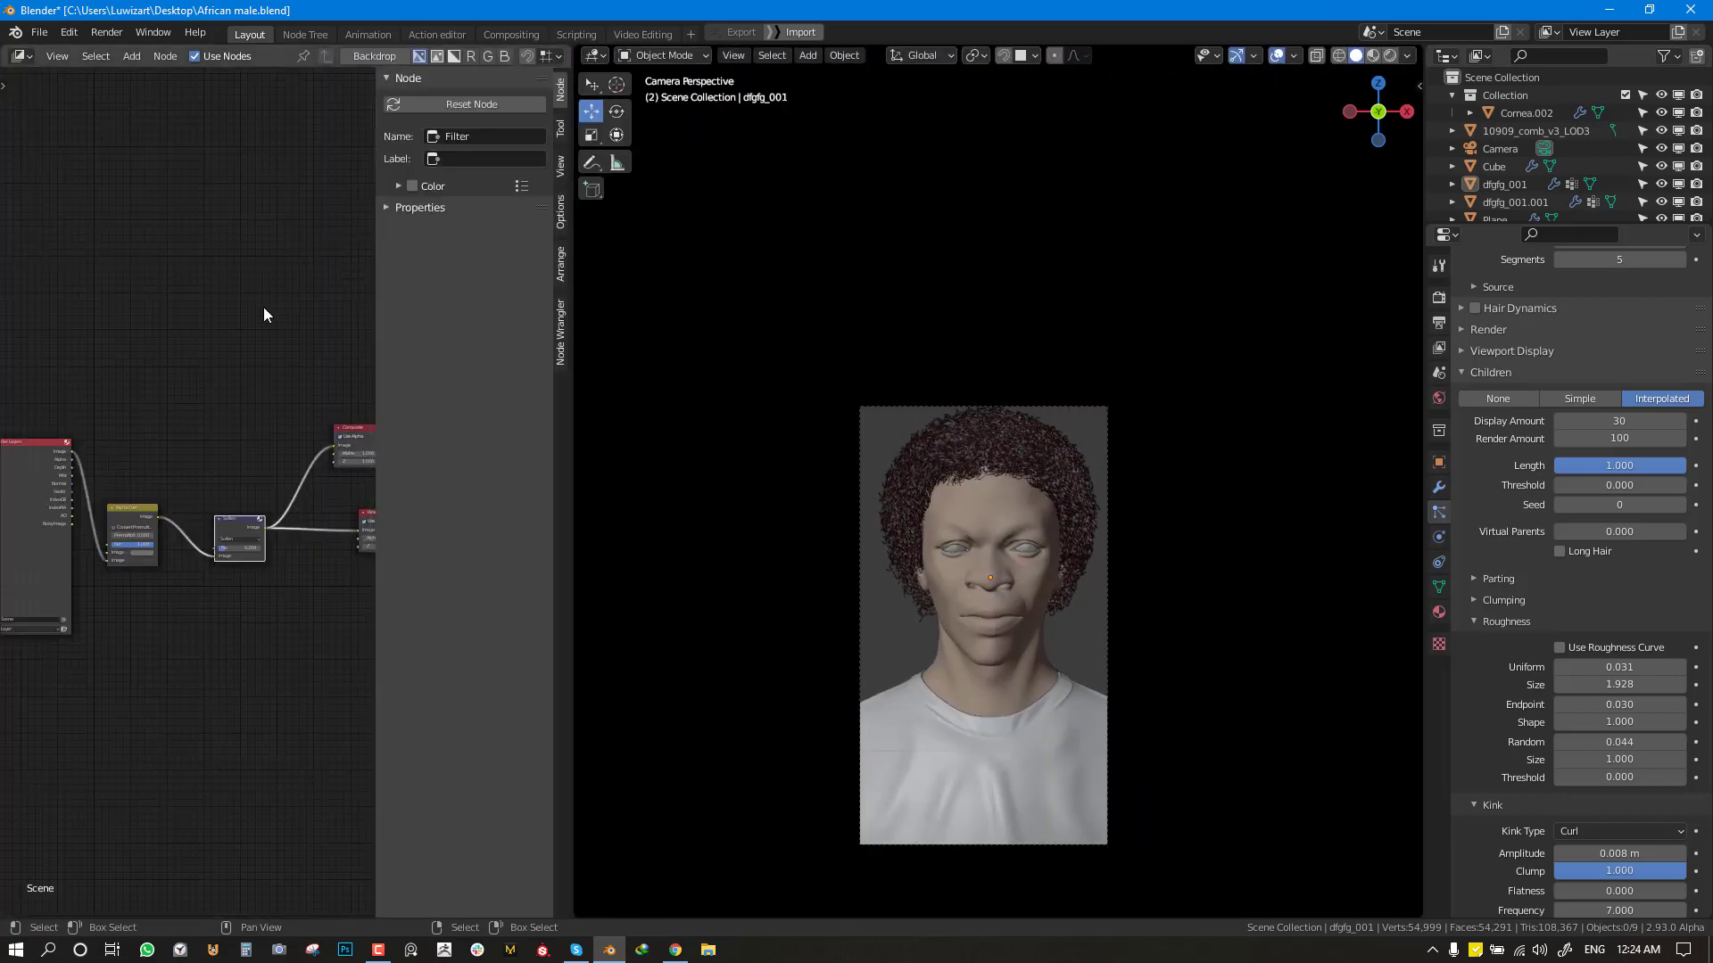
{"action": "key", "text": "n"}
{"action": "key", "text": "shift+F3"}
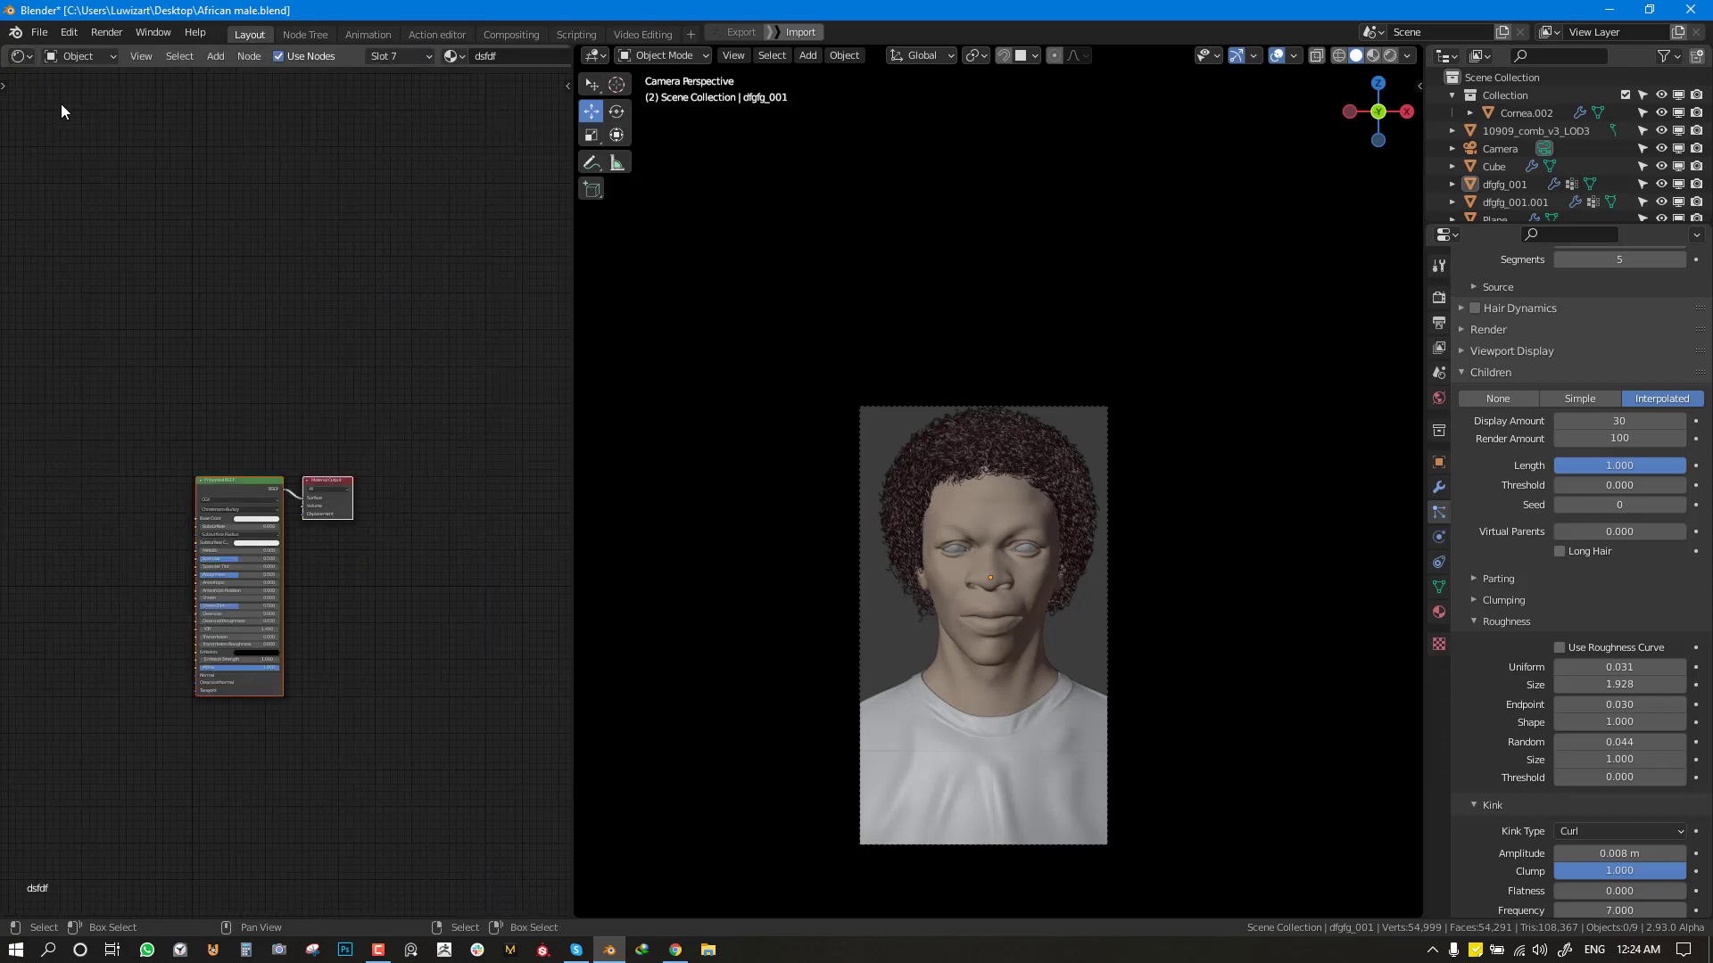
{"action": "left_click", "coordinate": [1439, 612]}
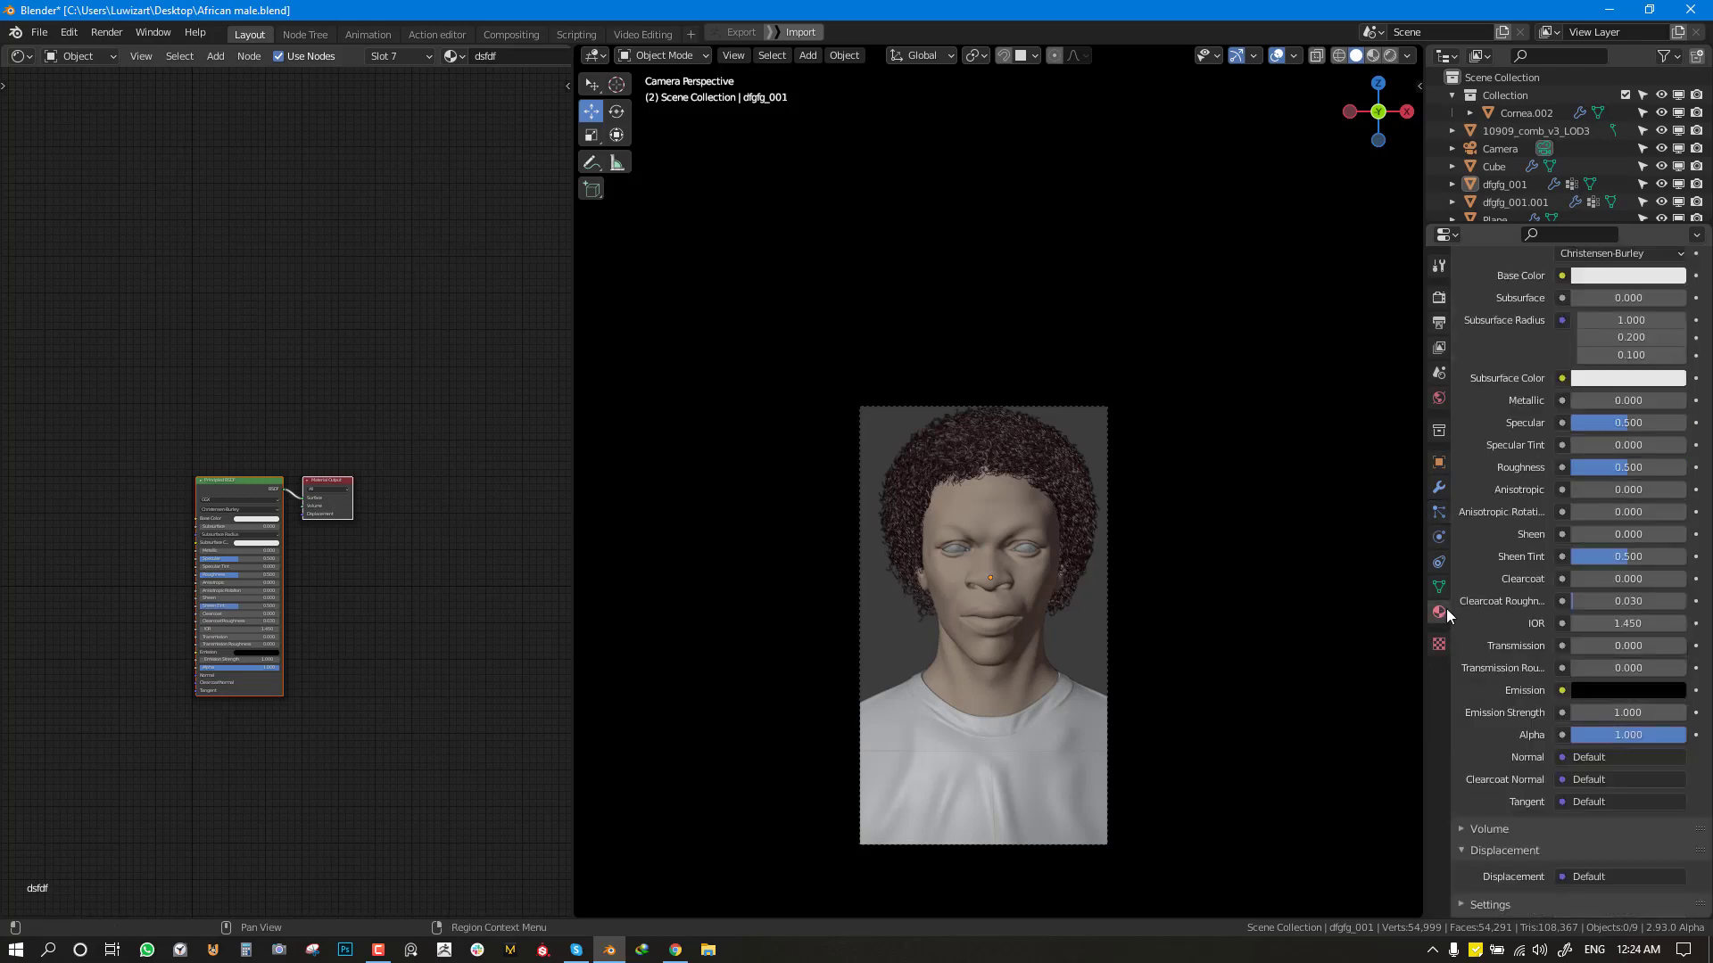
{"action": "scroll", "coordinate": [1569, 349], "scroll_direction": "up", "scroll_amount": 7}
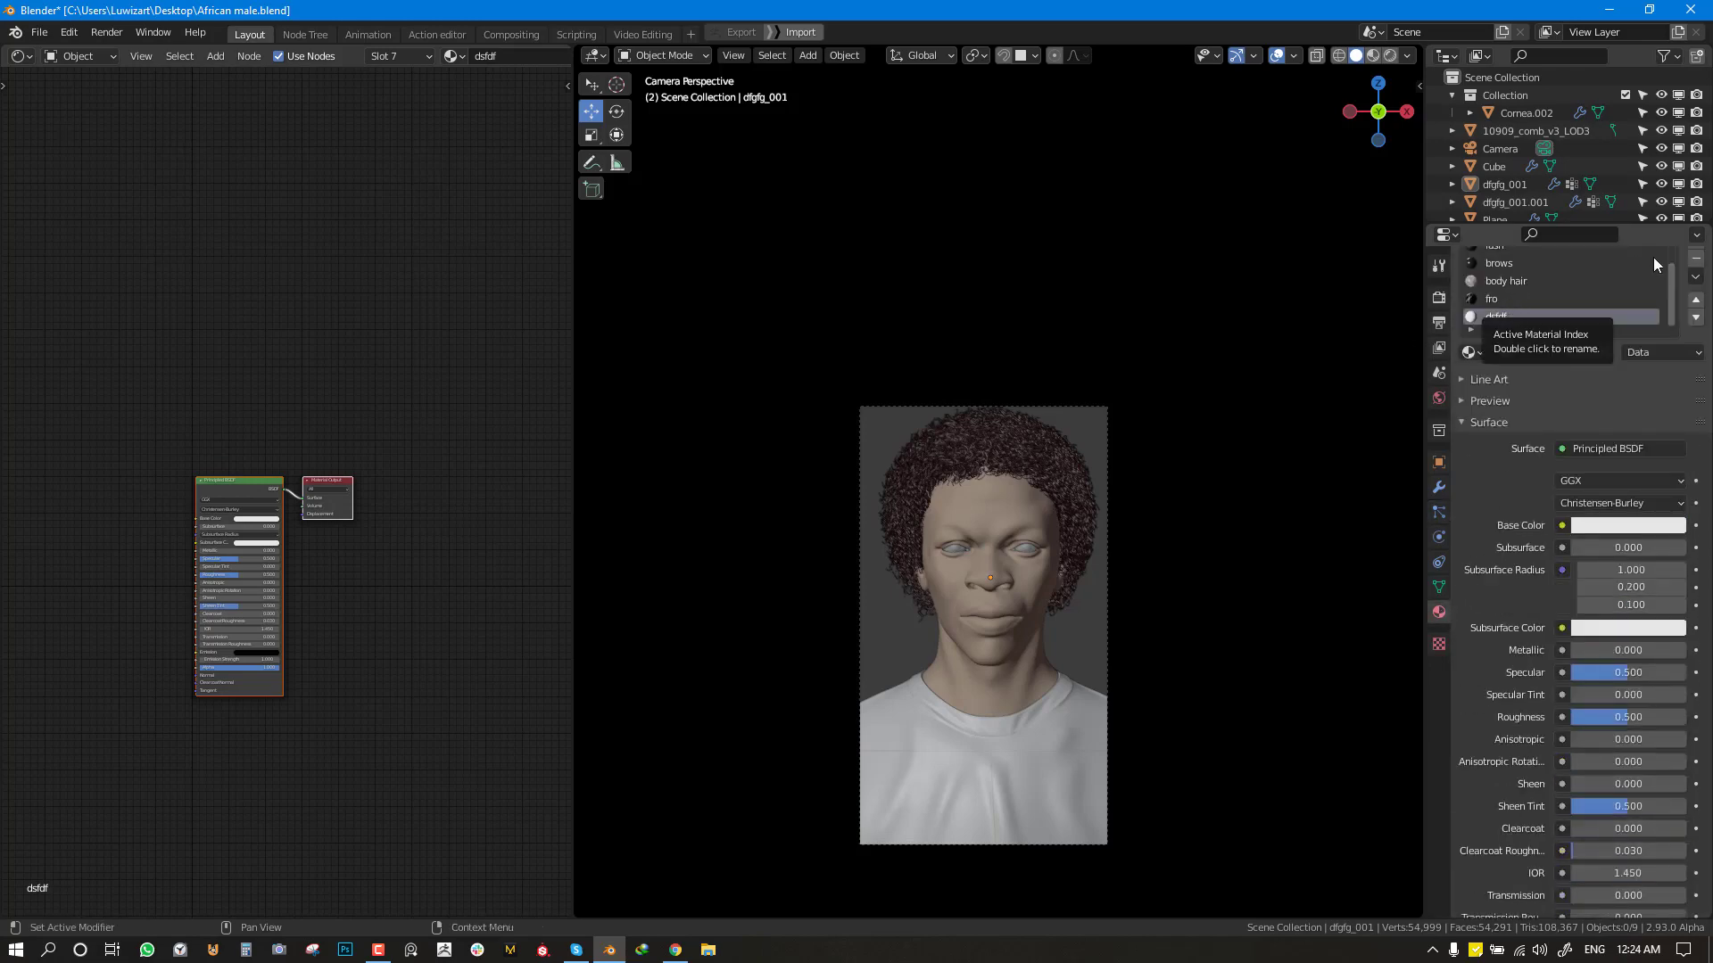
{"action": "left_click", "coordinate": [1490, 299]}
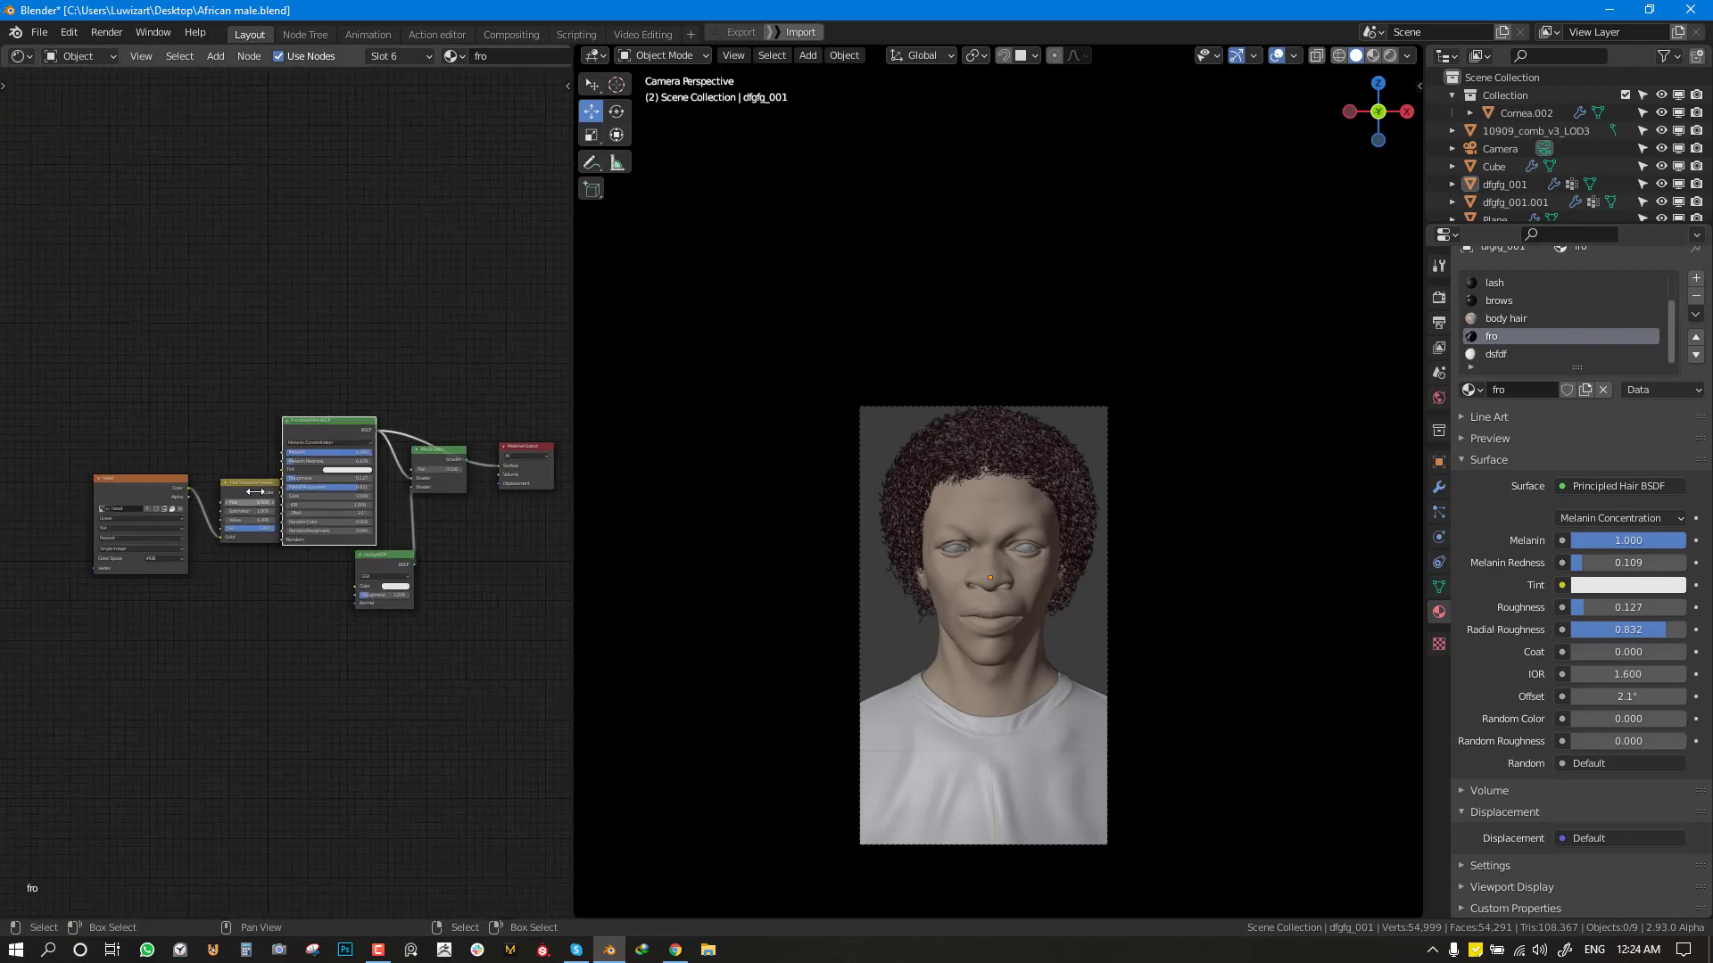
Step: Delete the Image Texture, Hue/Saturation/Value, Mix Shader and Glossy nodes, keeping Principled Hair BSDF beside the output
{"action": "left_click", "coordinate": [131, 483], "text": "shift"}
{"action": "key", "text": "x"}
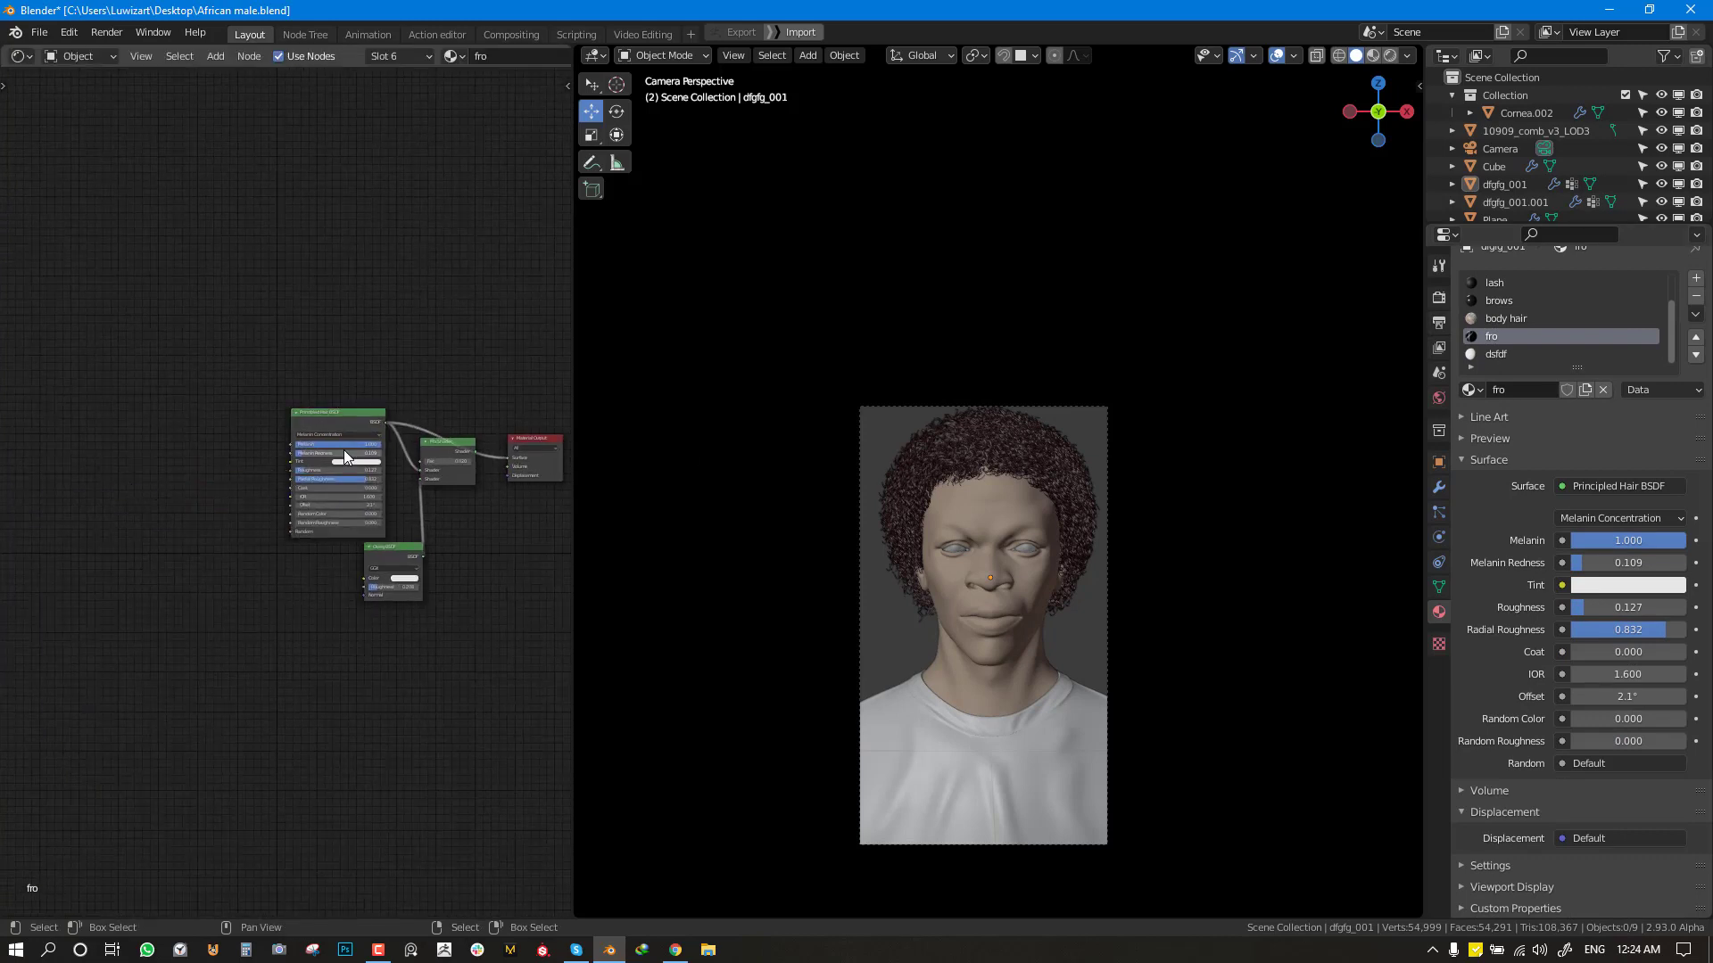
{"action": "left_click_drag", "start_coordinate": [353, 413], "coordinate": [303, 419]}
{"action": "mouse_move", "coordinate": [419, 442]}
{"action": "left_mouse_down"}
{"action": "mouse_move", "coordinate": [406, 513]}
{"action": "mouse_move", "coordinate": [421, 474]}
{"action": "left_mouse_up"}
{"action": "scroll", "coordinate": [403, 568], "scroll_direction": "up", "scroll_amount": 1}
{"action": "left_click_drag", "start_coordinate": [393, 565], "coordinate": [318, 560]}
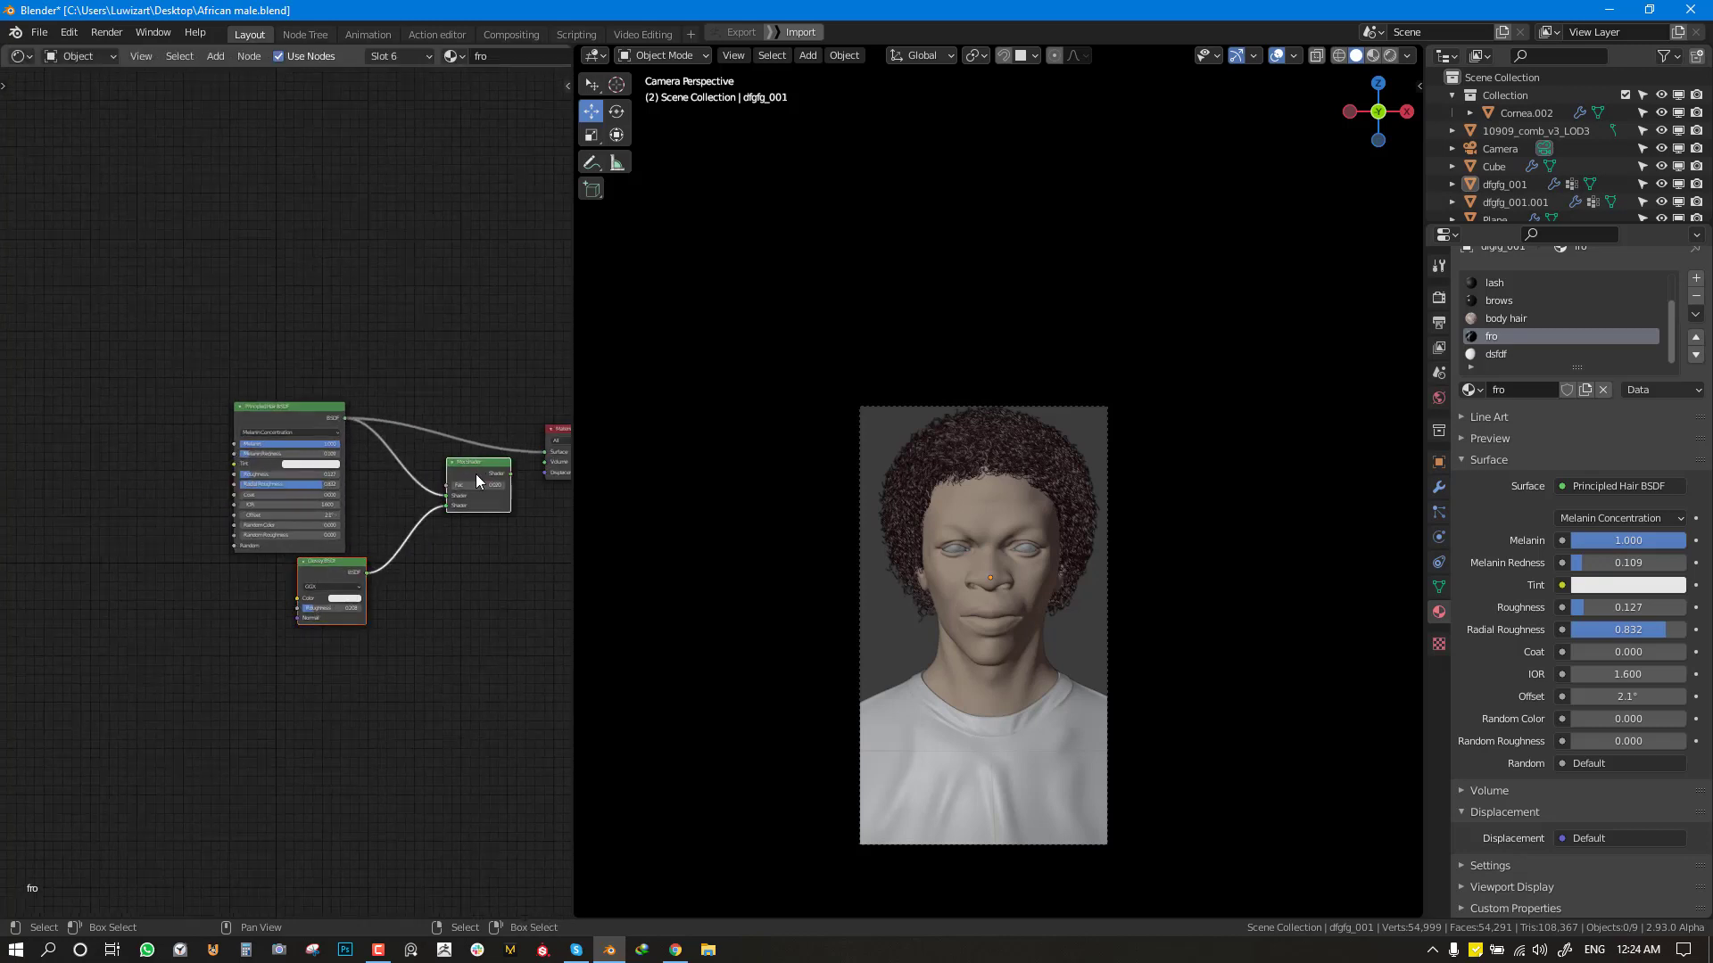
{"action": "key", "text": "x"}
{"action": "left_click_drag", "start_coordinate": [296, 403], "coordinate": [343, 398]}
{"action": "middle_click_drag", "start_coordinate": [478, 474], "coordinate": [379, 463]}
Step: Confirm the hair particles' Render material is set to fro
{"action": "left_click", "coordinate": [1438, 511]}
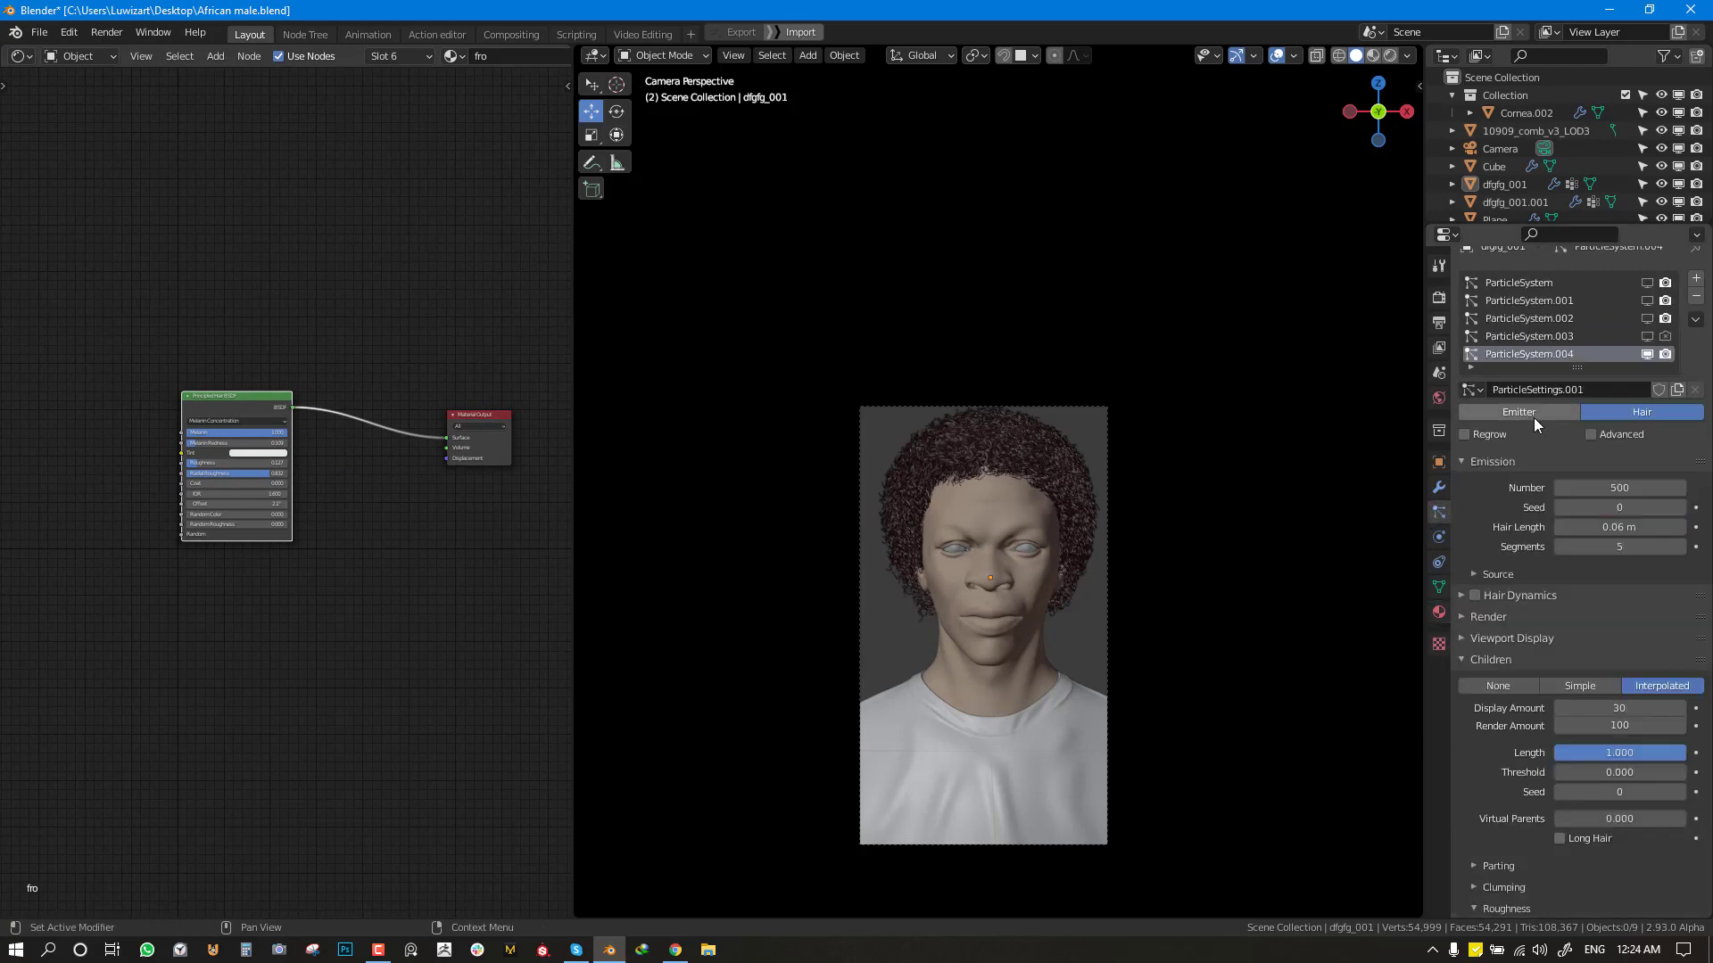
{"action": "scroll", "coordinate": [1629, 802], "scroll_direction": "down", "scroll_amount": 8}
{"action": "scroll", "coordinate": [1629, 802], "scroll_direction": "down", "scroll_amount": 3}
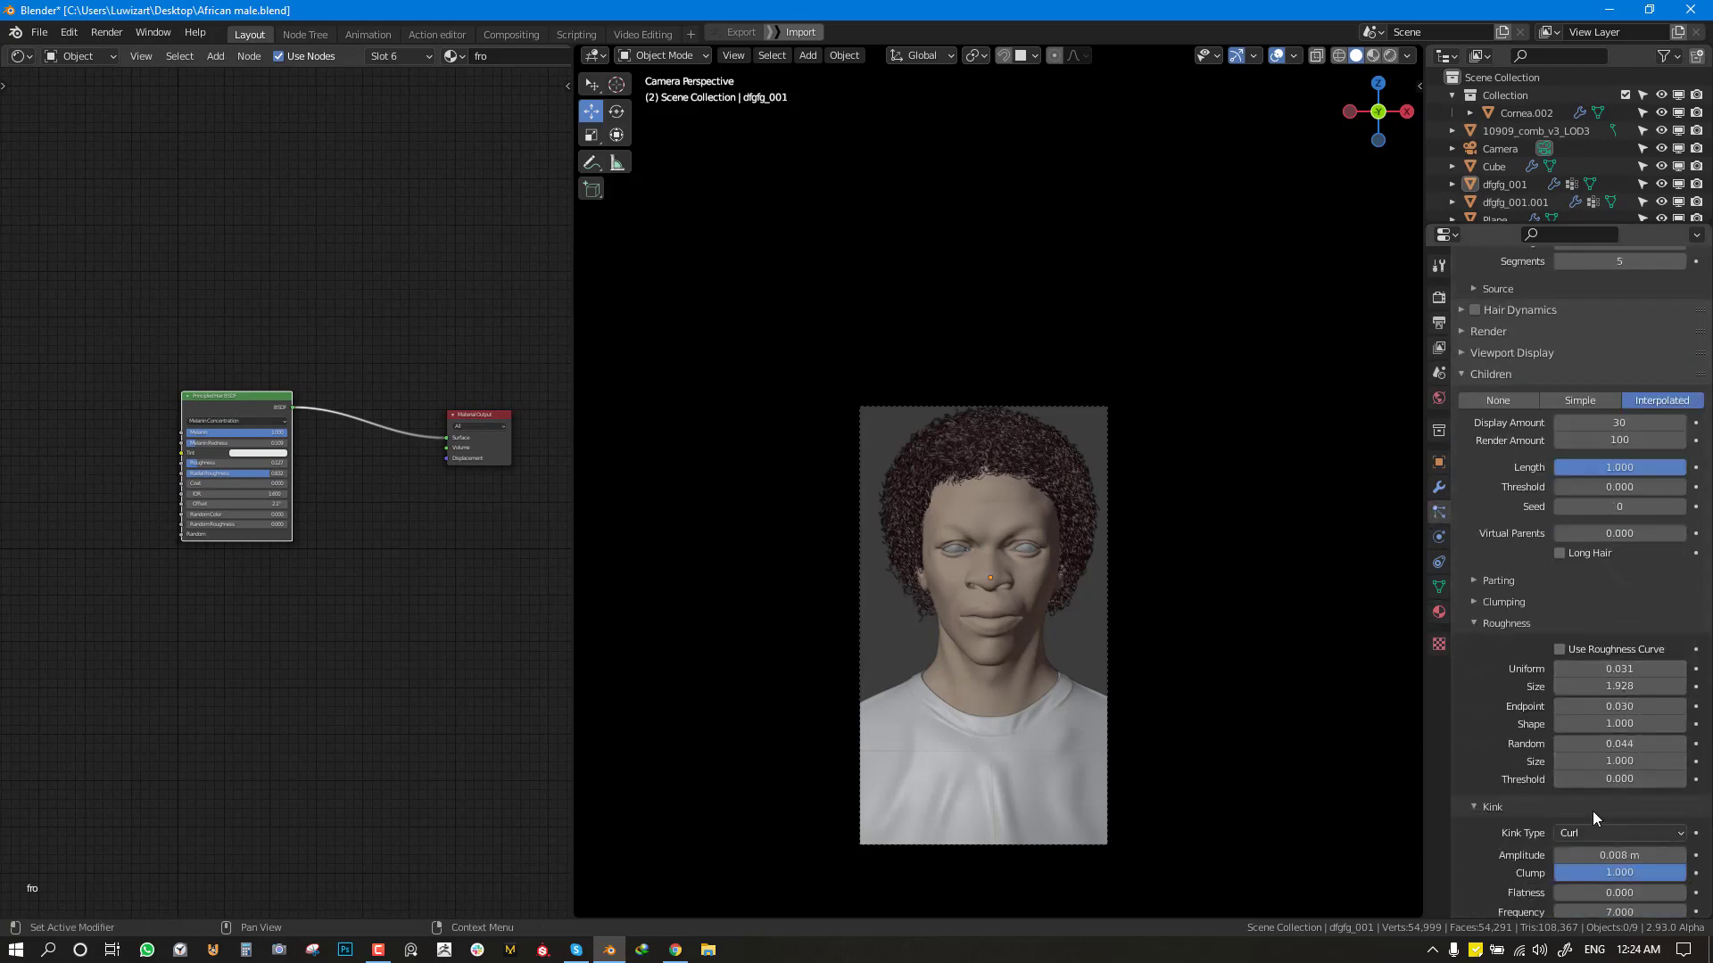
{"action": "left_click", "coordinate": [1524, 330]}
{"action": "left_click", "coordinate": [1631, 380]}
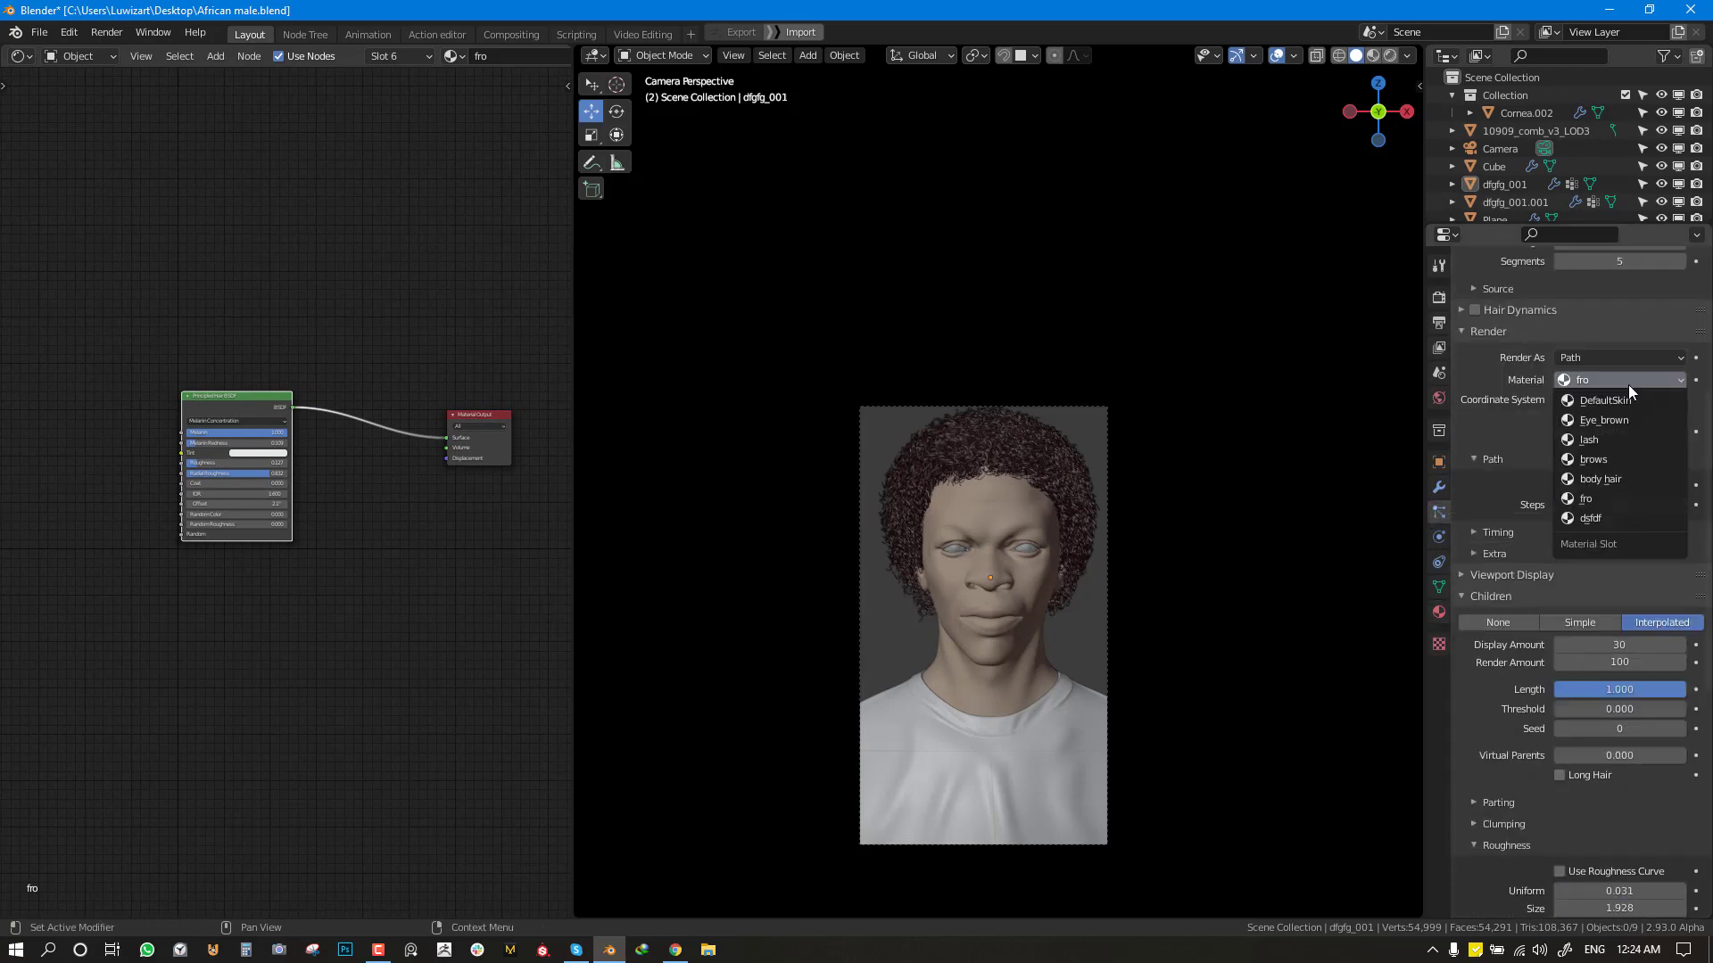
{"action": "key", "text": "Escape"}
Step: Zoom the Shader Editor in on the Principled Hair BSDF and Material Output nodes
{"action": "scroll", "coordinate": [1063, 503], "scroll_direction": "up", "scroll_amount": 1}
{"action": "scroll", "coordinate": [180, 459], "scroll_direction": "up", "scroll_amount": 5}
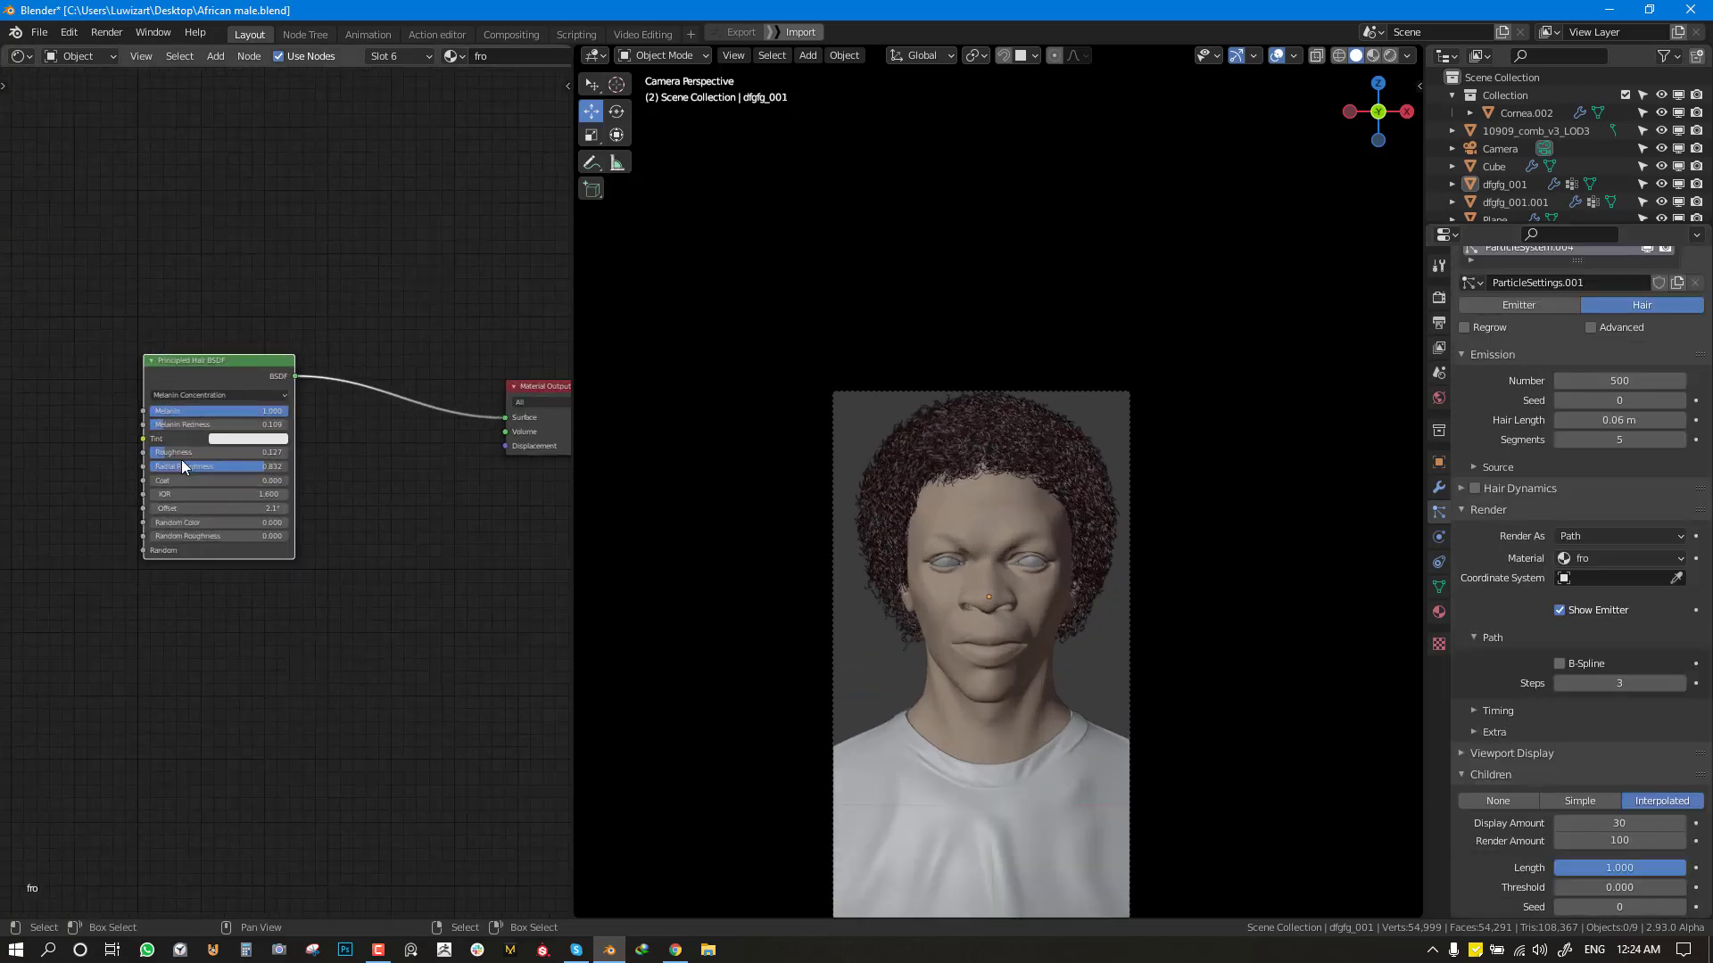
{"action": "middle_click_drag", "start_coordinate": [219, 381], "coordinate": [343, 515]}
{"action": "scroll", "coordinate": [298, 386], "scroll_direction": "up", "scroll_amount": 4}
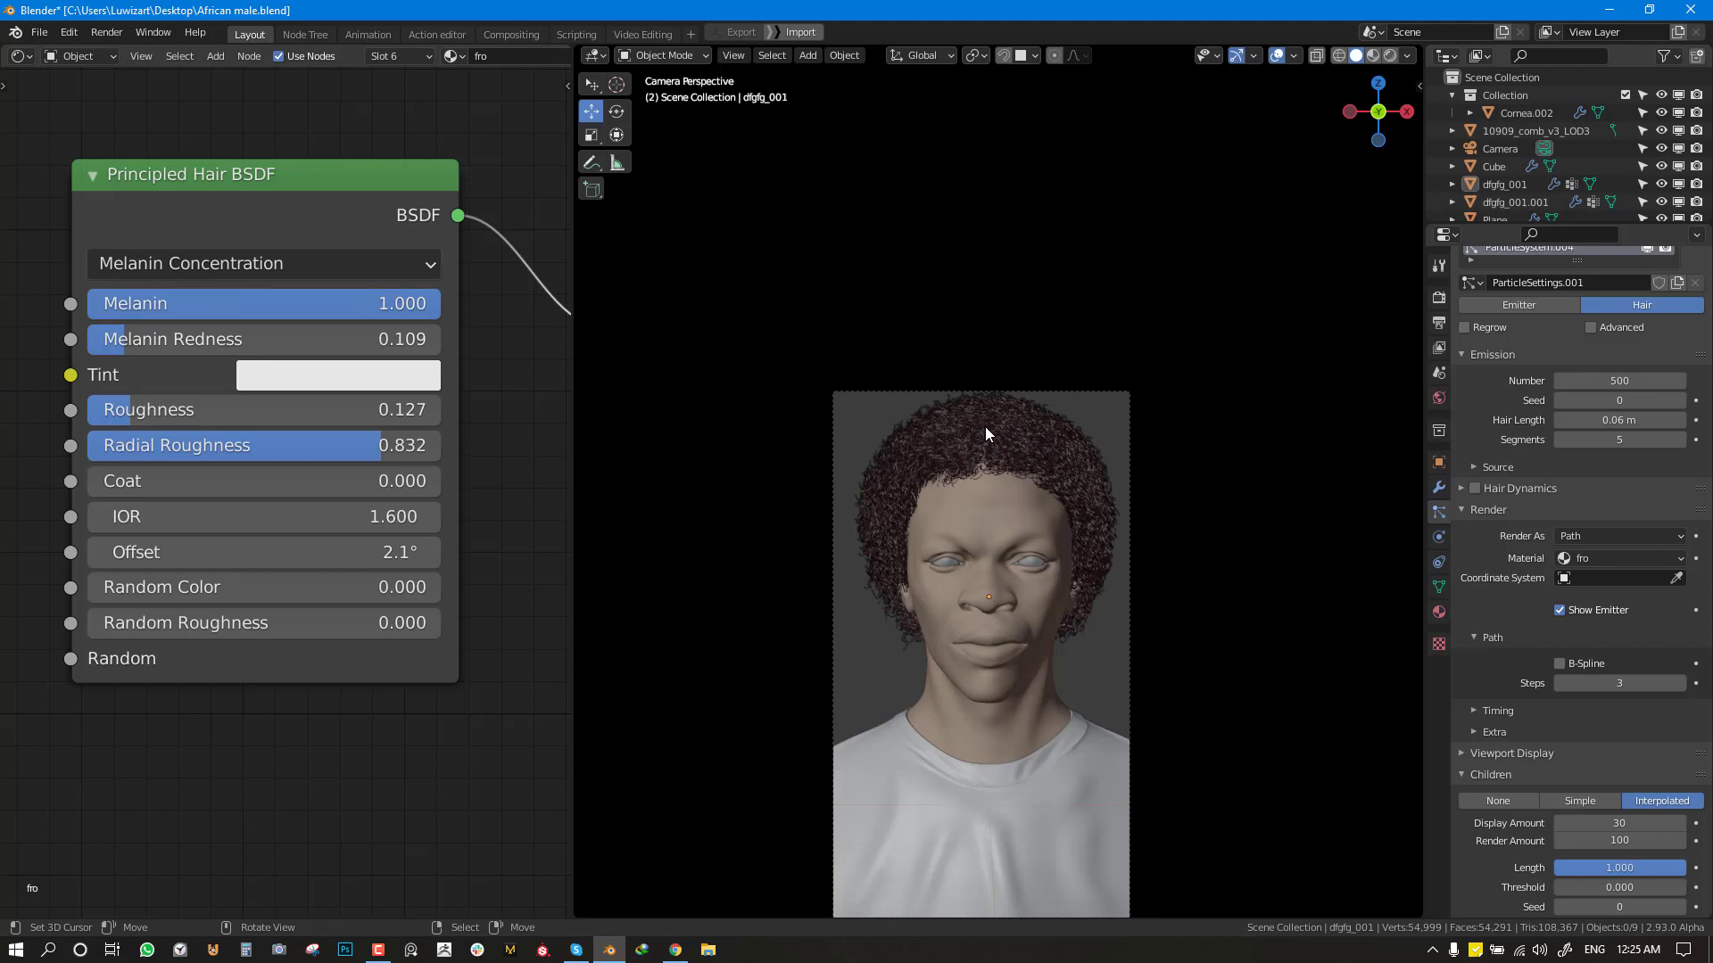
Step: Mark a render region over the top of the head and preview it in rendered shading
{"action": "key", "text": "ctrl+b"}
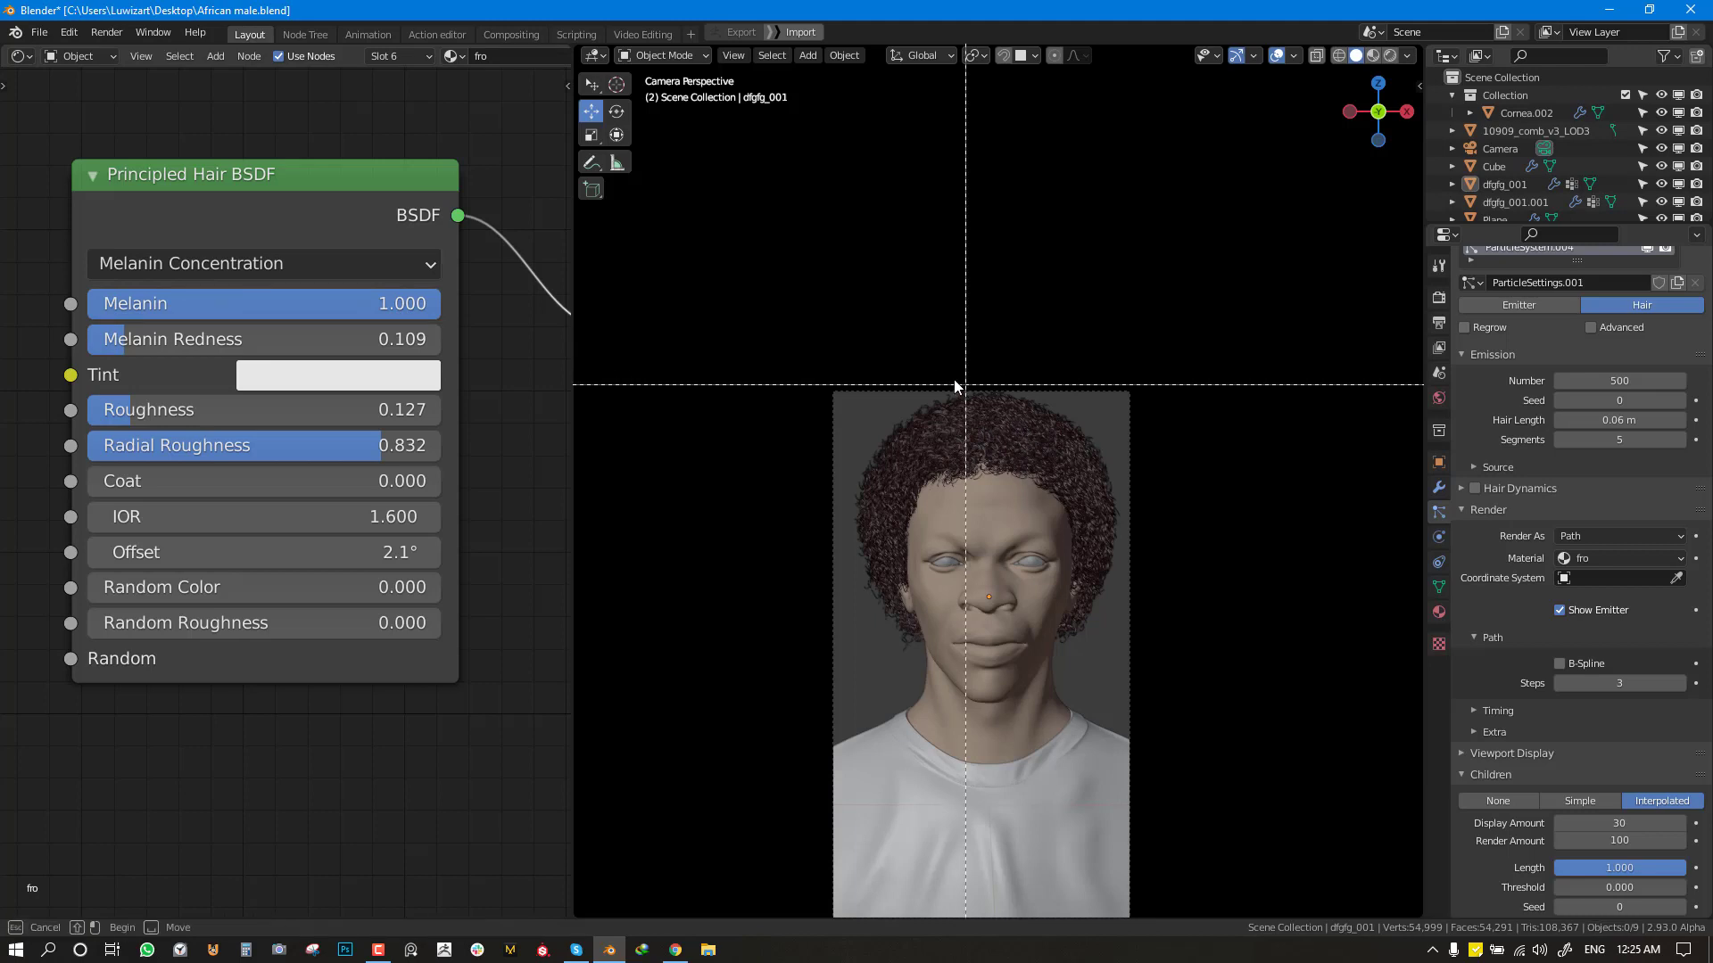
{"action": "left_click_drag", "start_coordinate": [903, 357], "coordinate": [1085, 515]}
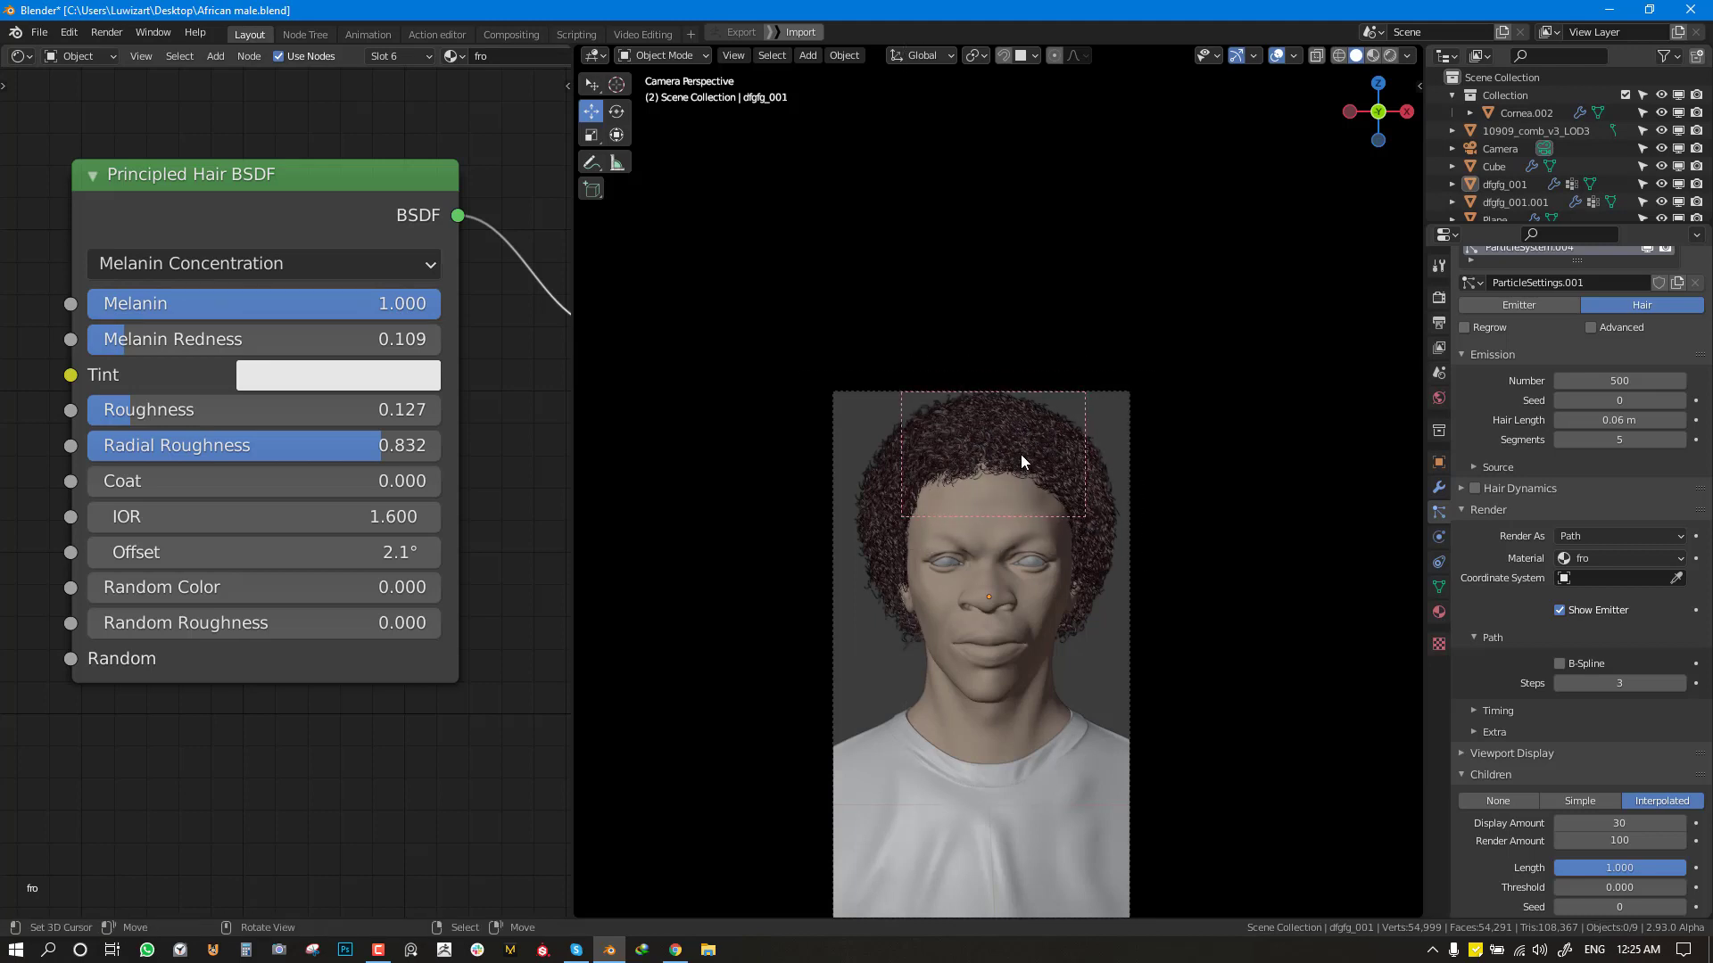
{"action": "key", "text": "z"}
{"action": "left_click", "coordinate": [1067, 319]}
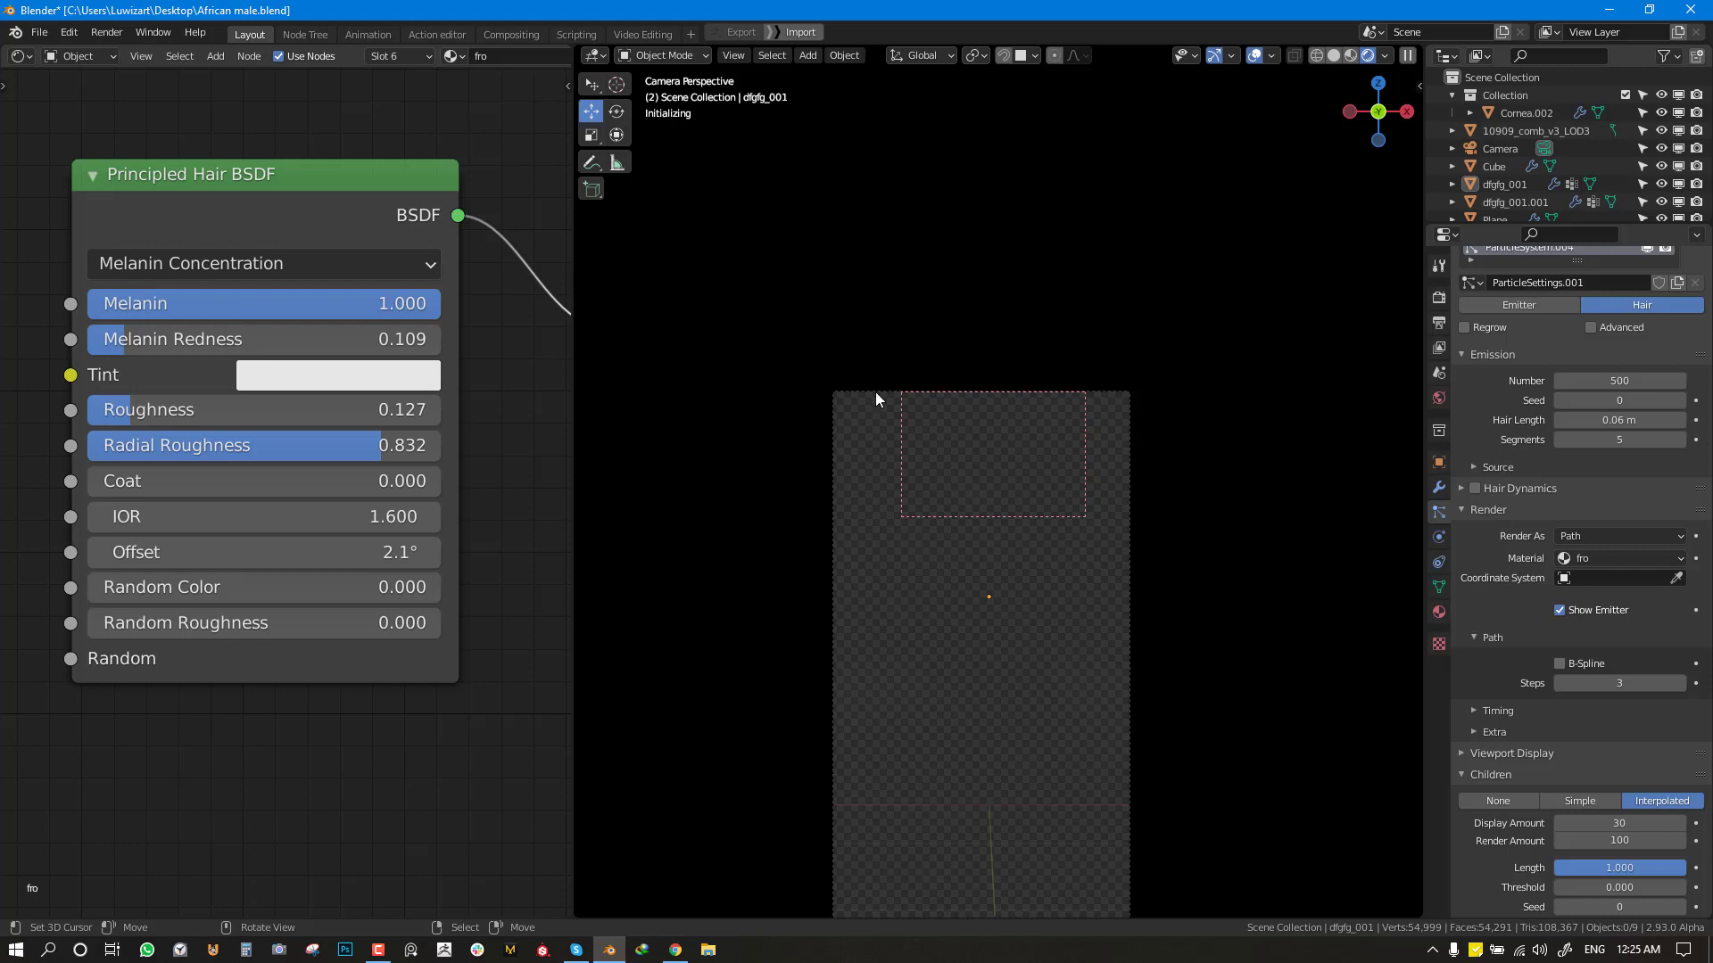
{"action": "scroll", "coordinate": [1004, 383], "scroll_direction": "up", "scroll_amount": 1}
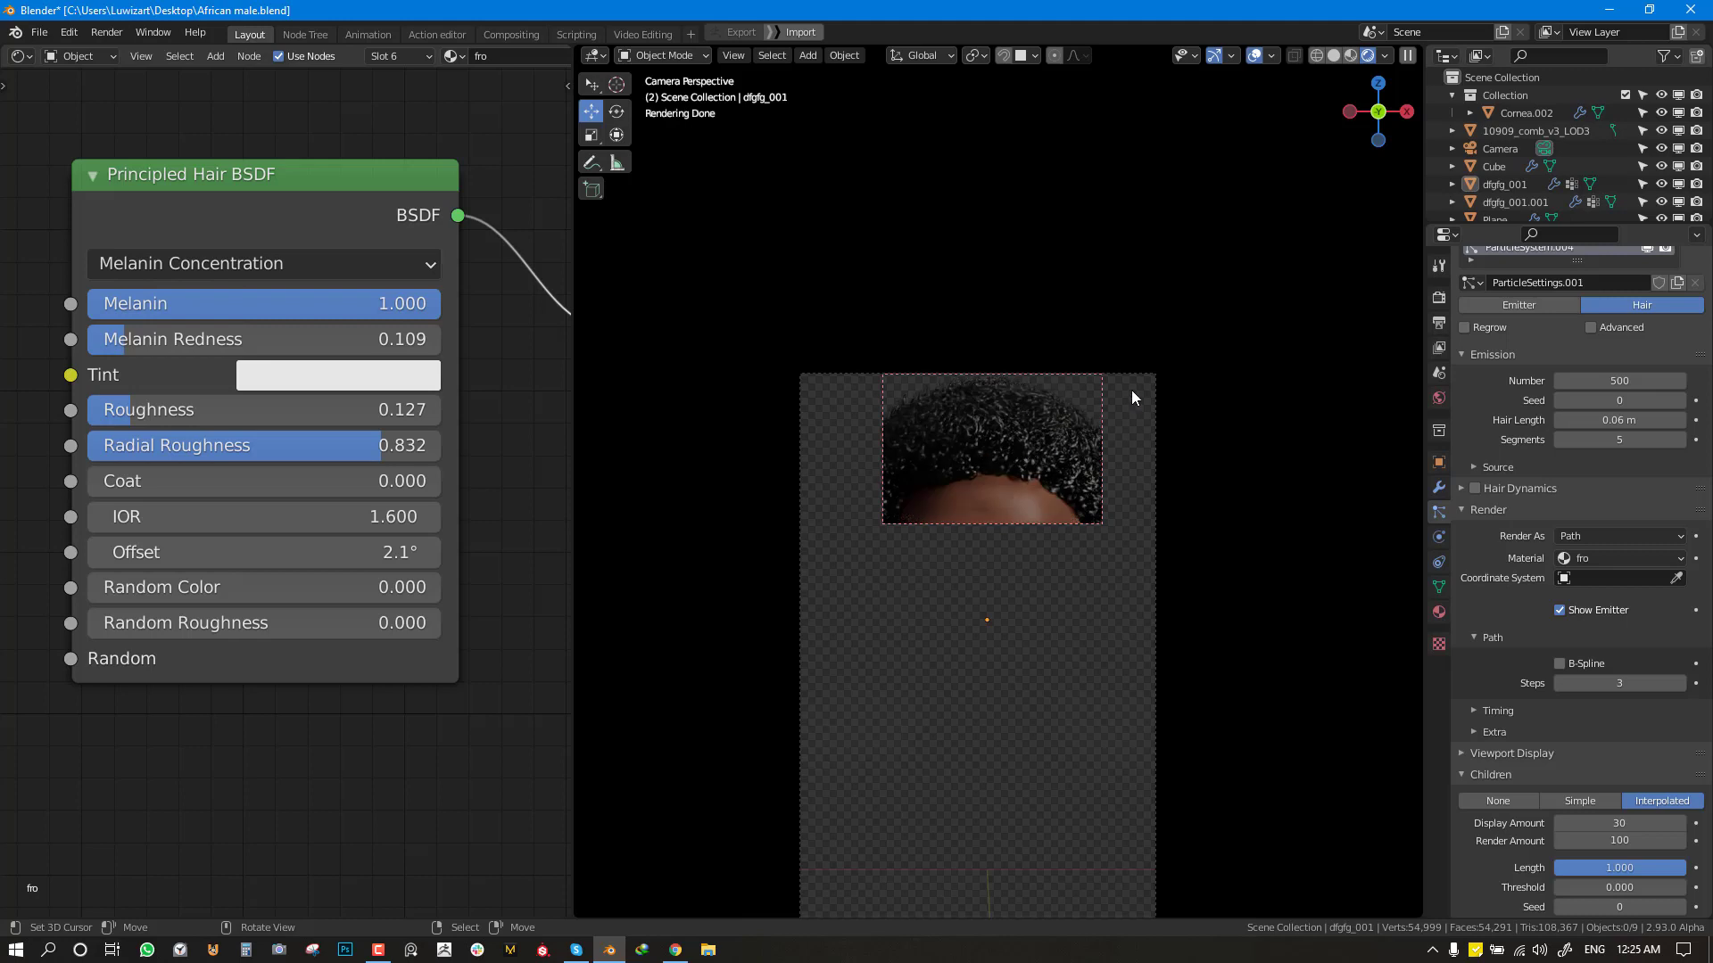
Step: Return to solid shading, switch the render engine to Eevee, and set hair shape to Strip
{"action": "key", "text": "z"}
{"action": "left_click", "coordinate": [1329, 431]}
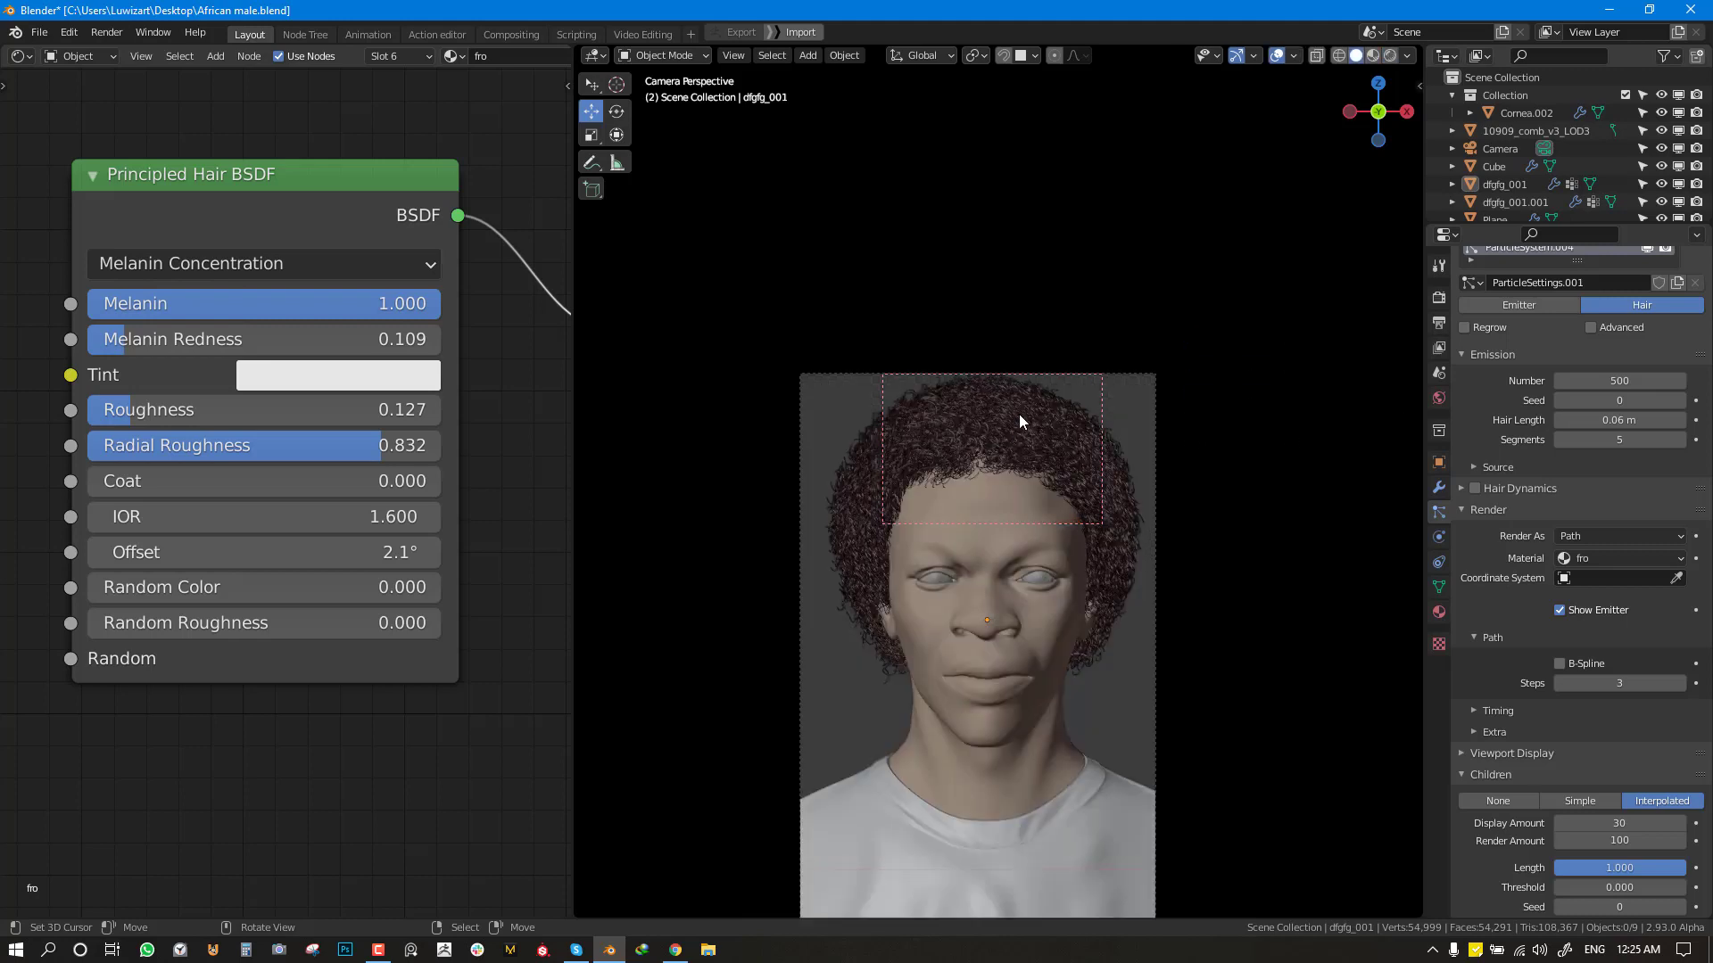
{"action": "left_click", "coordinate": [1438, 297]}
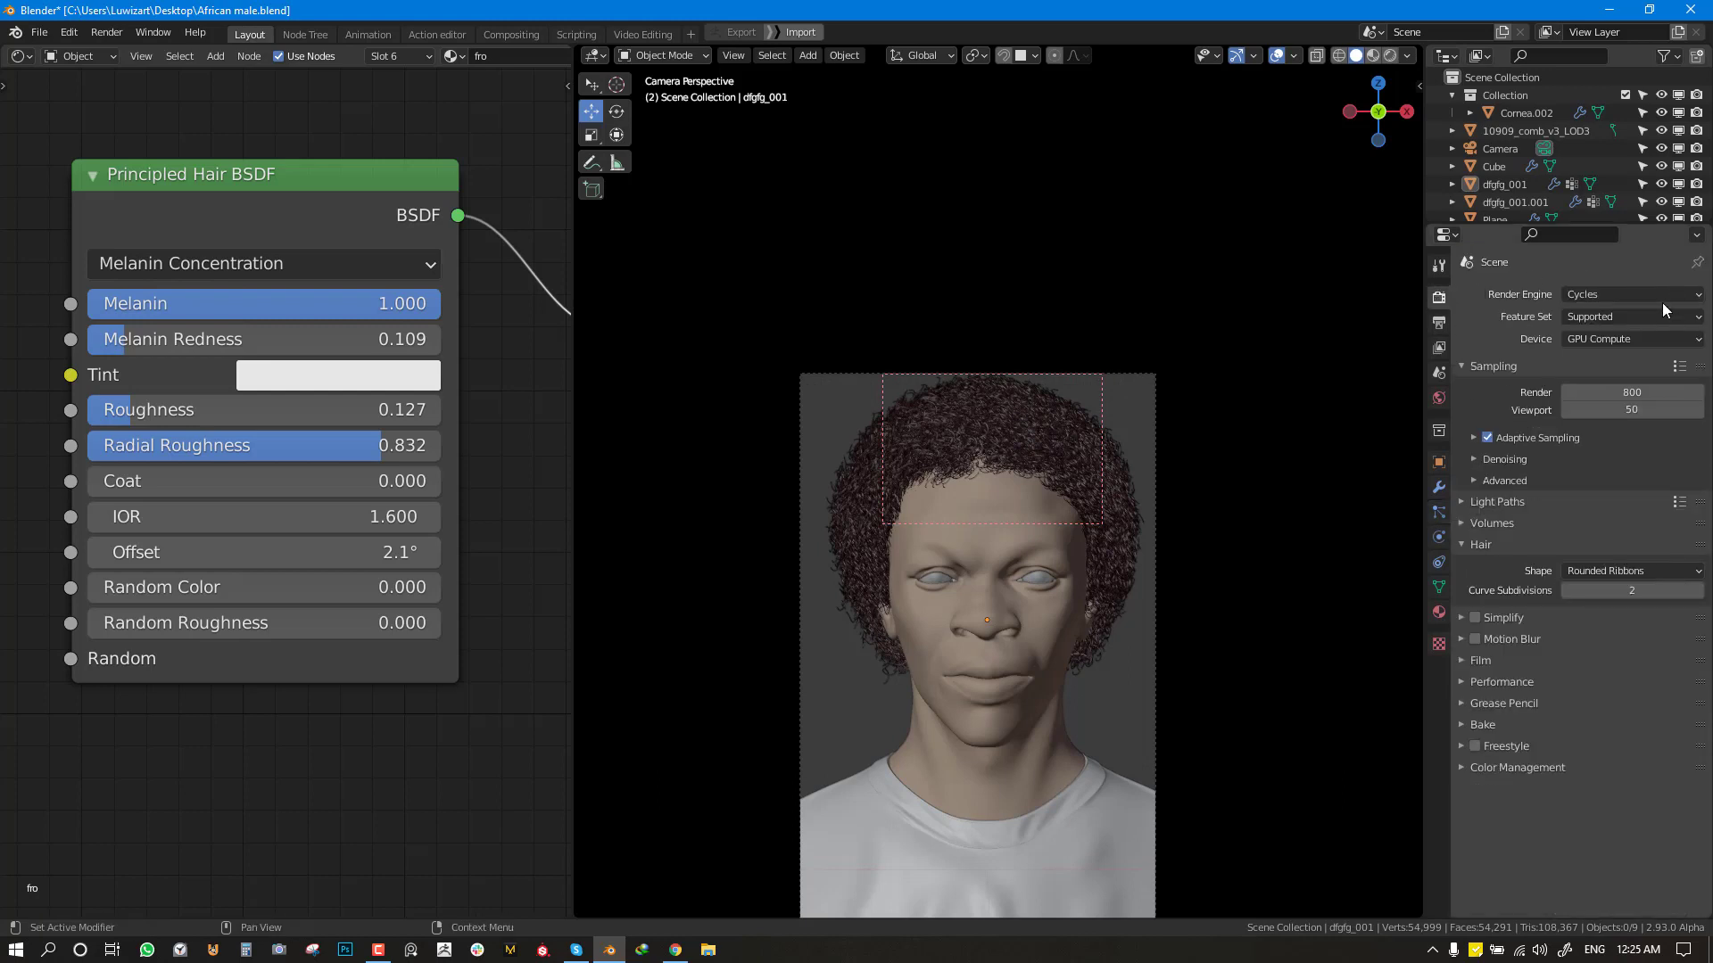
{"action": "left_click", "coordinate": [1660, 297]}
{"action": "left_click", "coordinate": [1603, 314]}
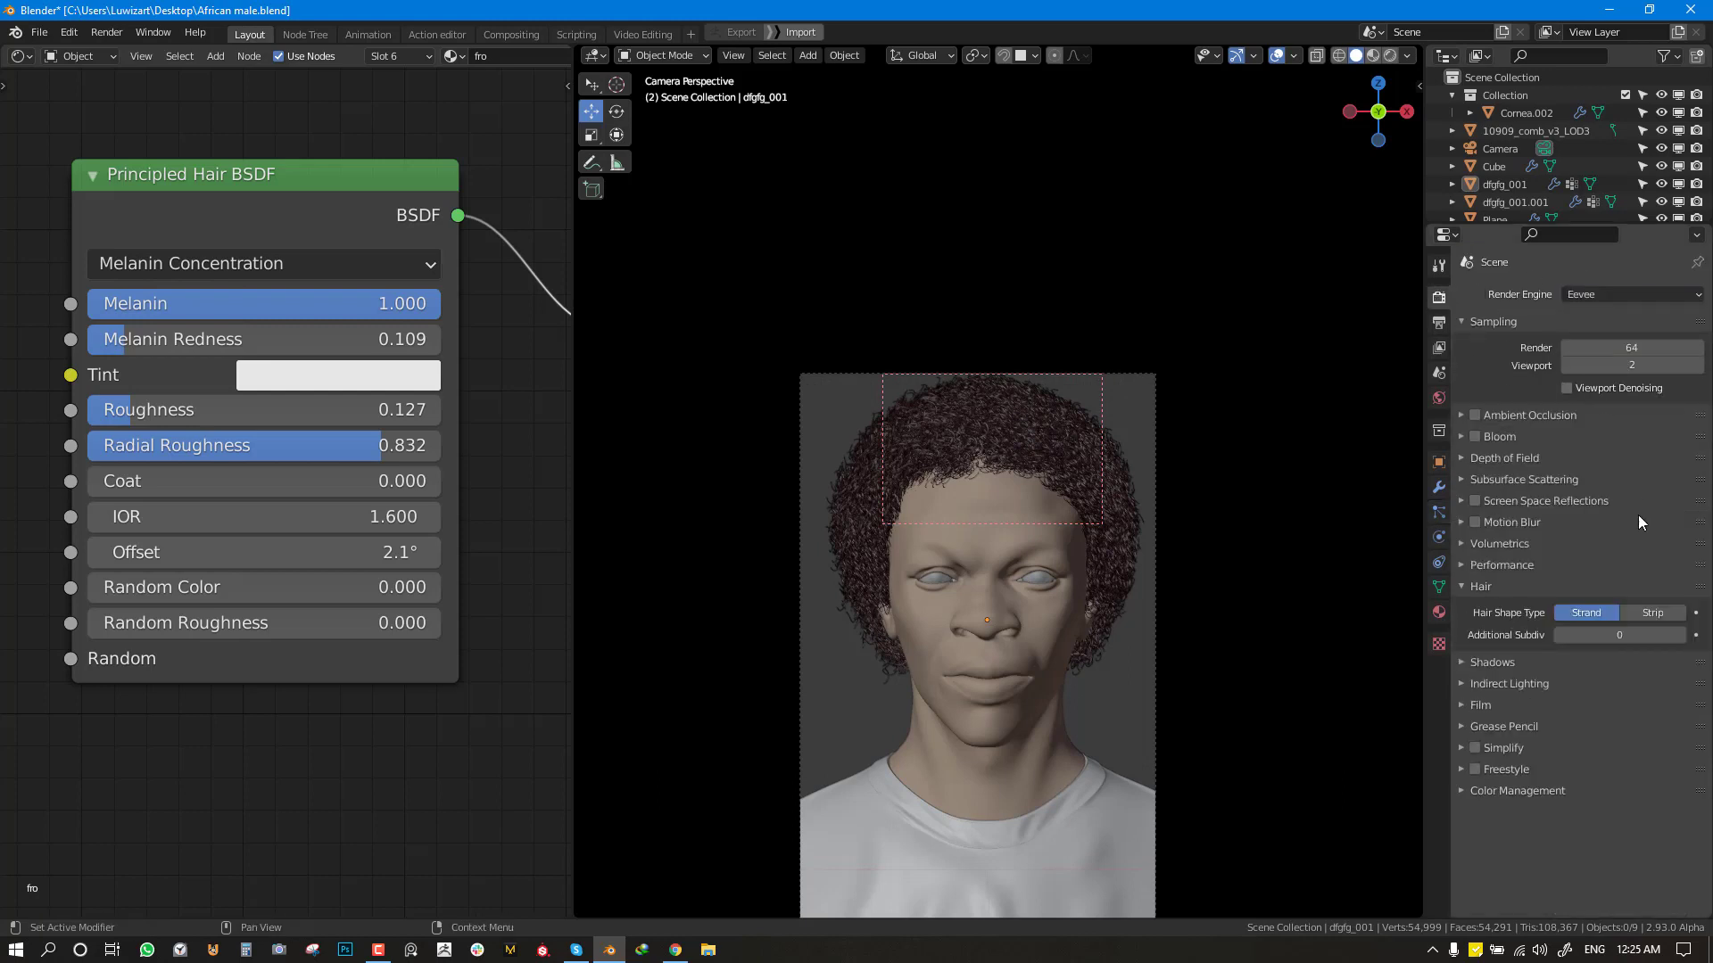
{"action": "left_click", "coordinate": [1646, 613]}
Step: Set the hair root diameter to 0.2 m in the Hair Shape settings
{"action": "scroll", "coordinate": [820, 486], "scroll_direction": "up", "scroll_amount": 5}
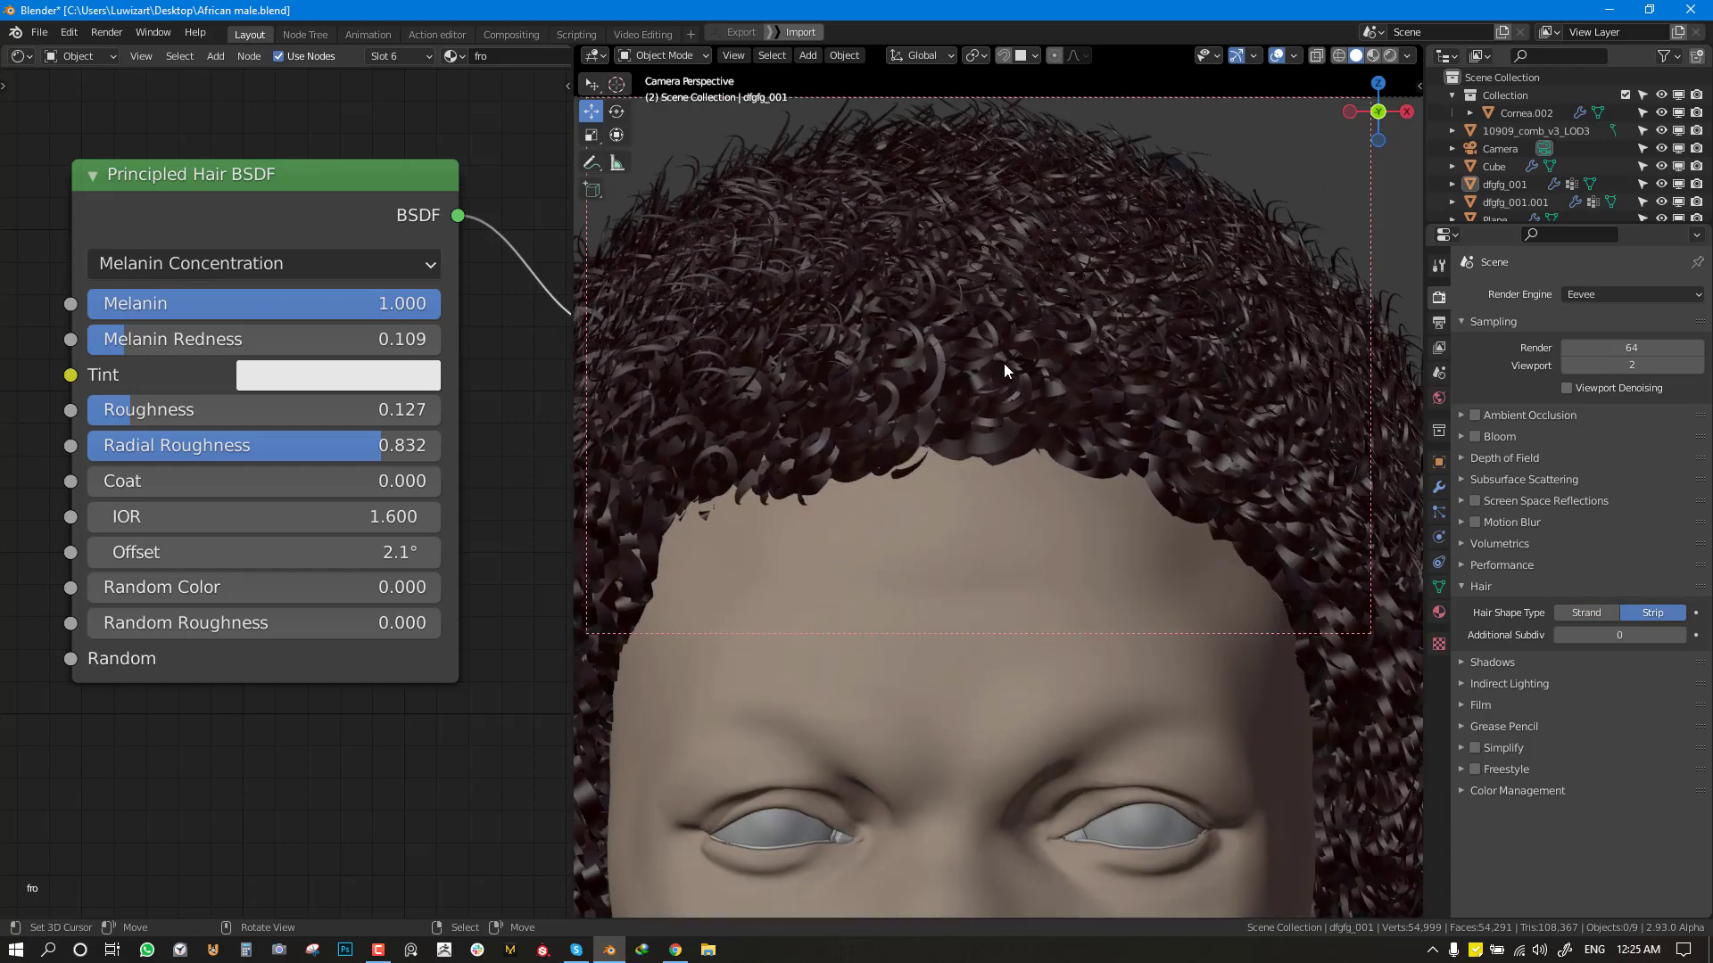
{"action": "left_click", "coordinate": [1438, 512]}
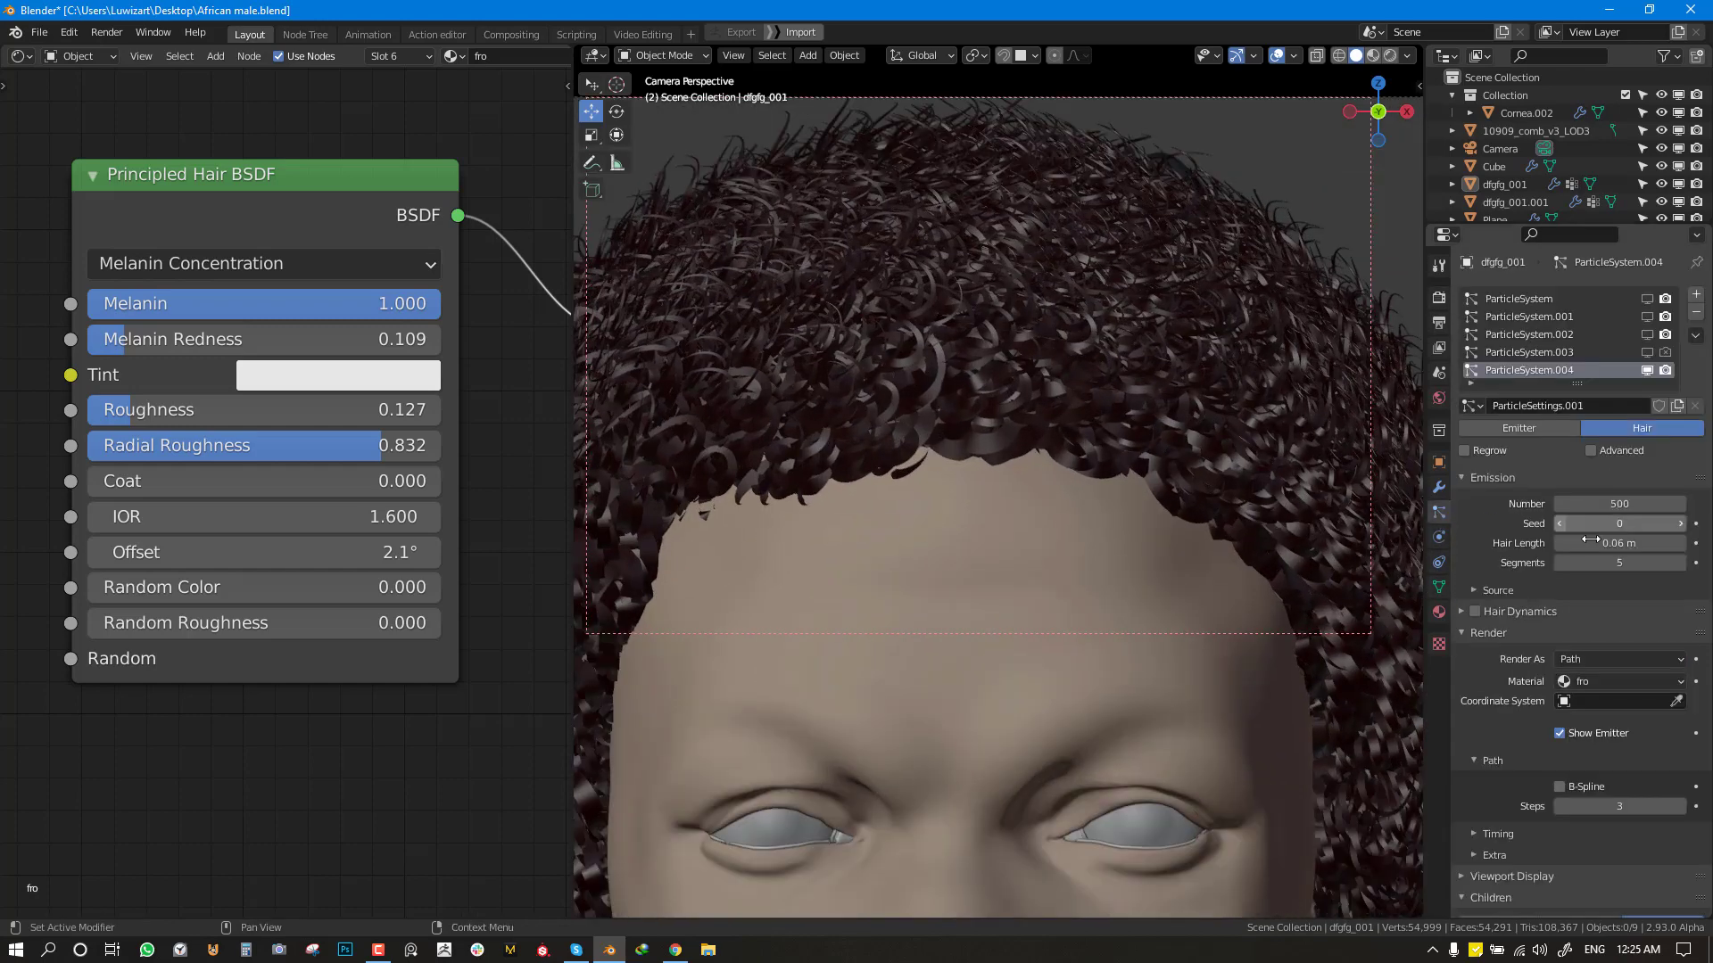
{"action": "scroll", "coordinate": [1665, 755], "scroll_direction": "down", "scroll_amount": 3}
{"action": "left_click", "coordinate": [1662, 755]}
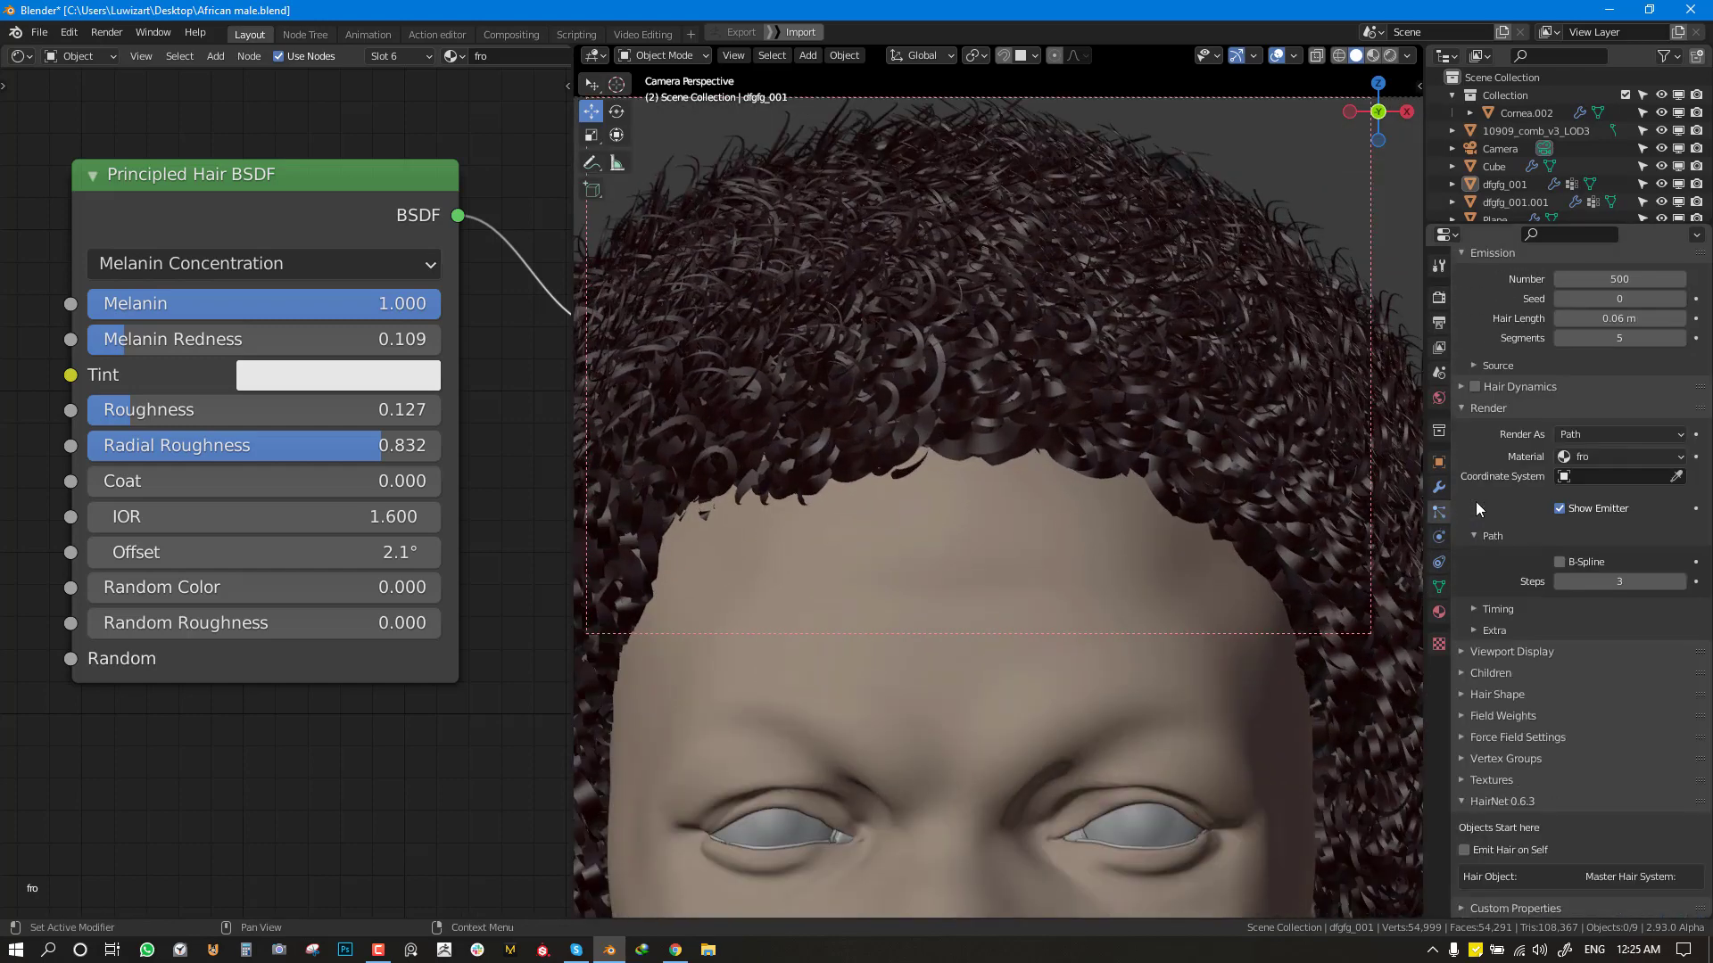
{"action": "left_click", "coordinate": [1506, 730]}
{"action": "left_click", "coordinate": [1597, 778]}
{"action": "type", "text": ".2"}
{"action": "key", "text": "Return"}
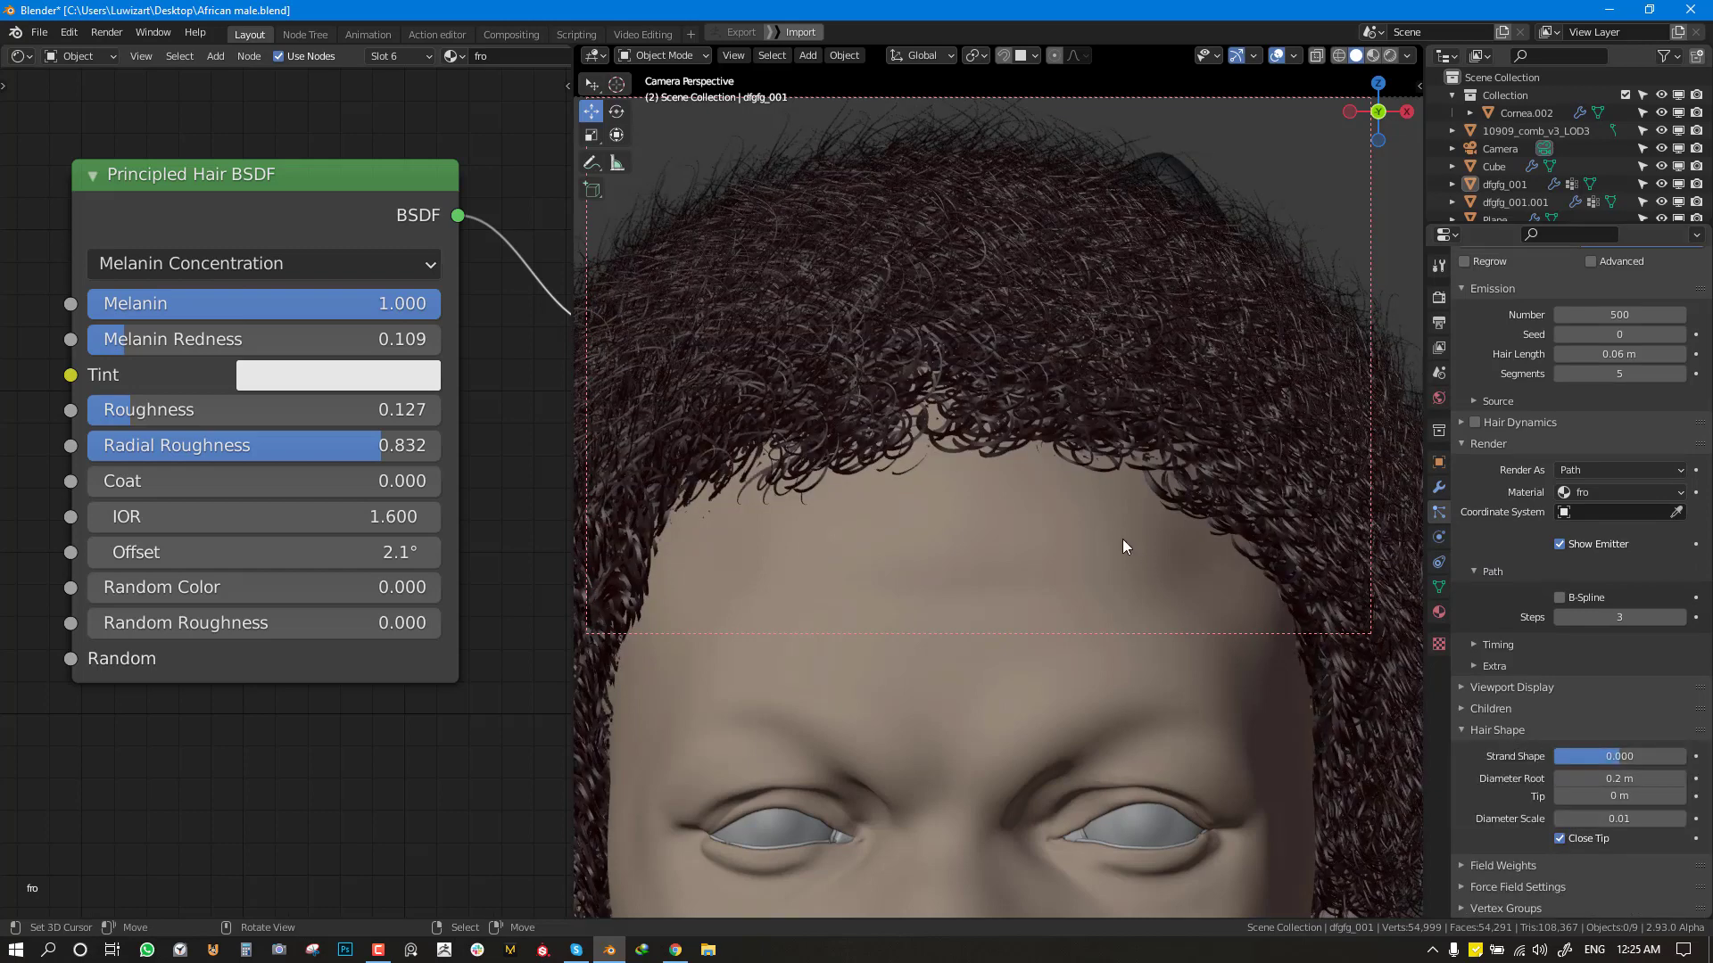
Step: Set root and tip diameter together to 0.1 m, then down to 0.01 m
{"action": "scroll", "coordinate": [1123, 546], "scroll_direction": "down", "scroll_amount": 3}
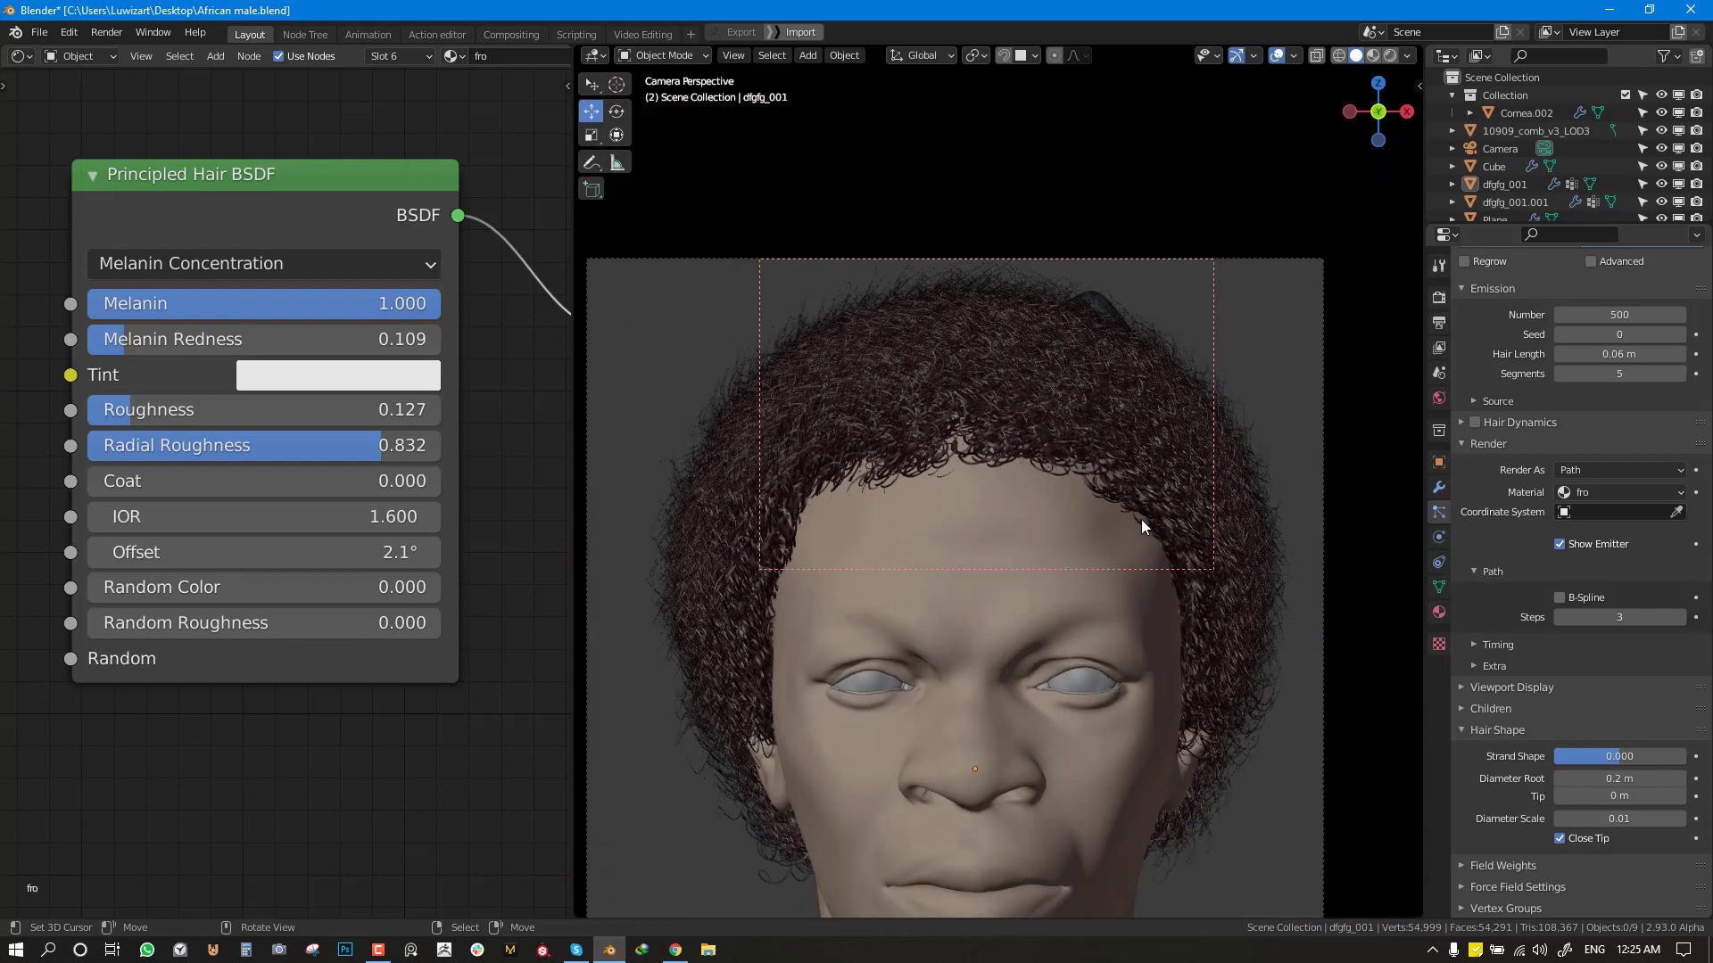
{"action": "scroll", "coordinate": [1153, 521], "scroll_direction": "up", "scroll_amount": 2}
{"action": "scroll", "coordinate": [1055, 489], "scroll_direction": "up", "scroll_amount": 2}
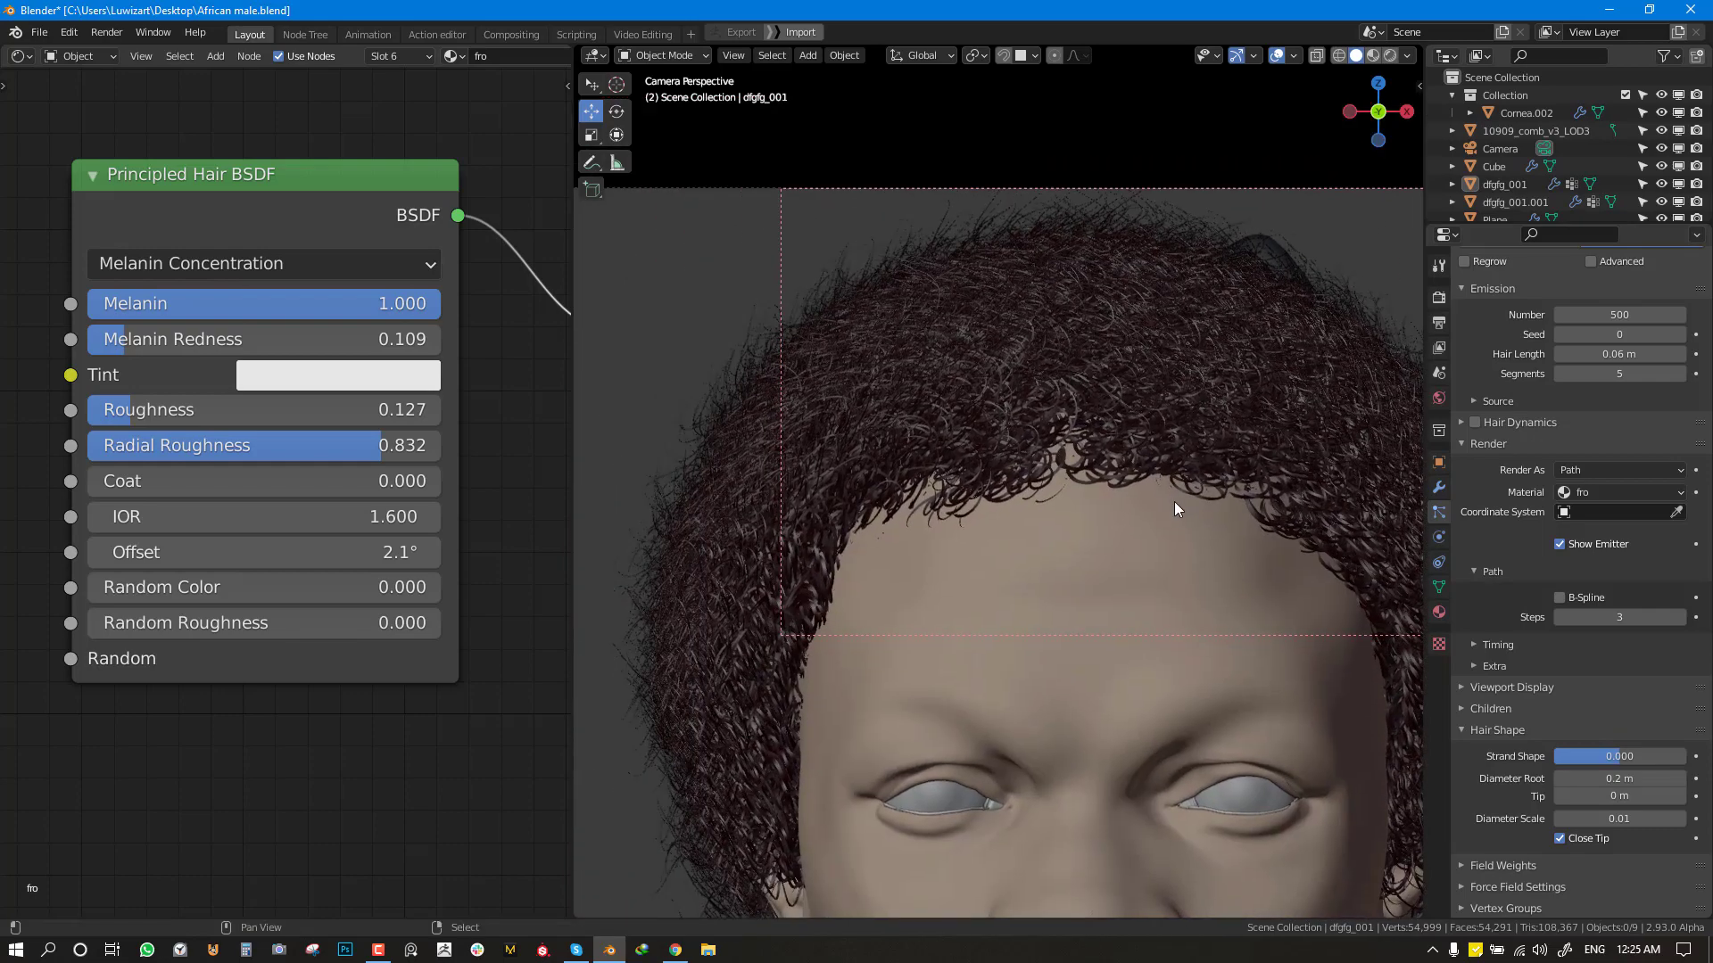
{"action": "scroll", "coordinate": [1031, 393], "scroll_direction": "up", "scroll_amount": 1}
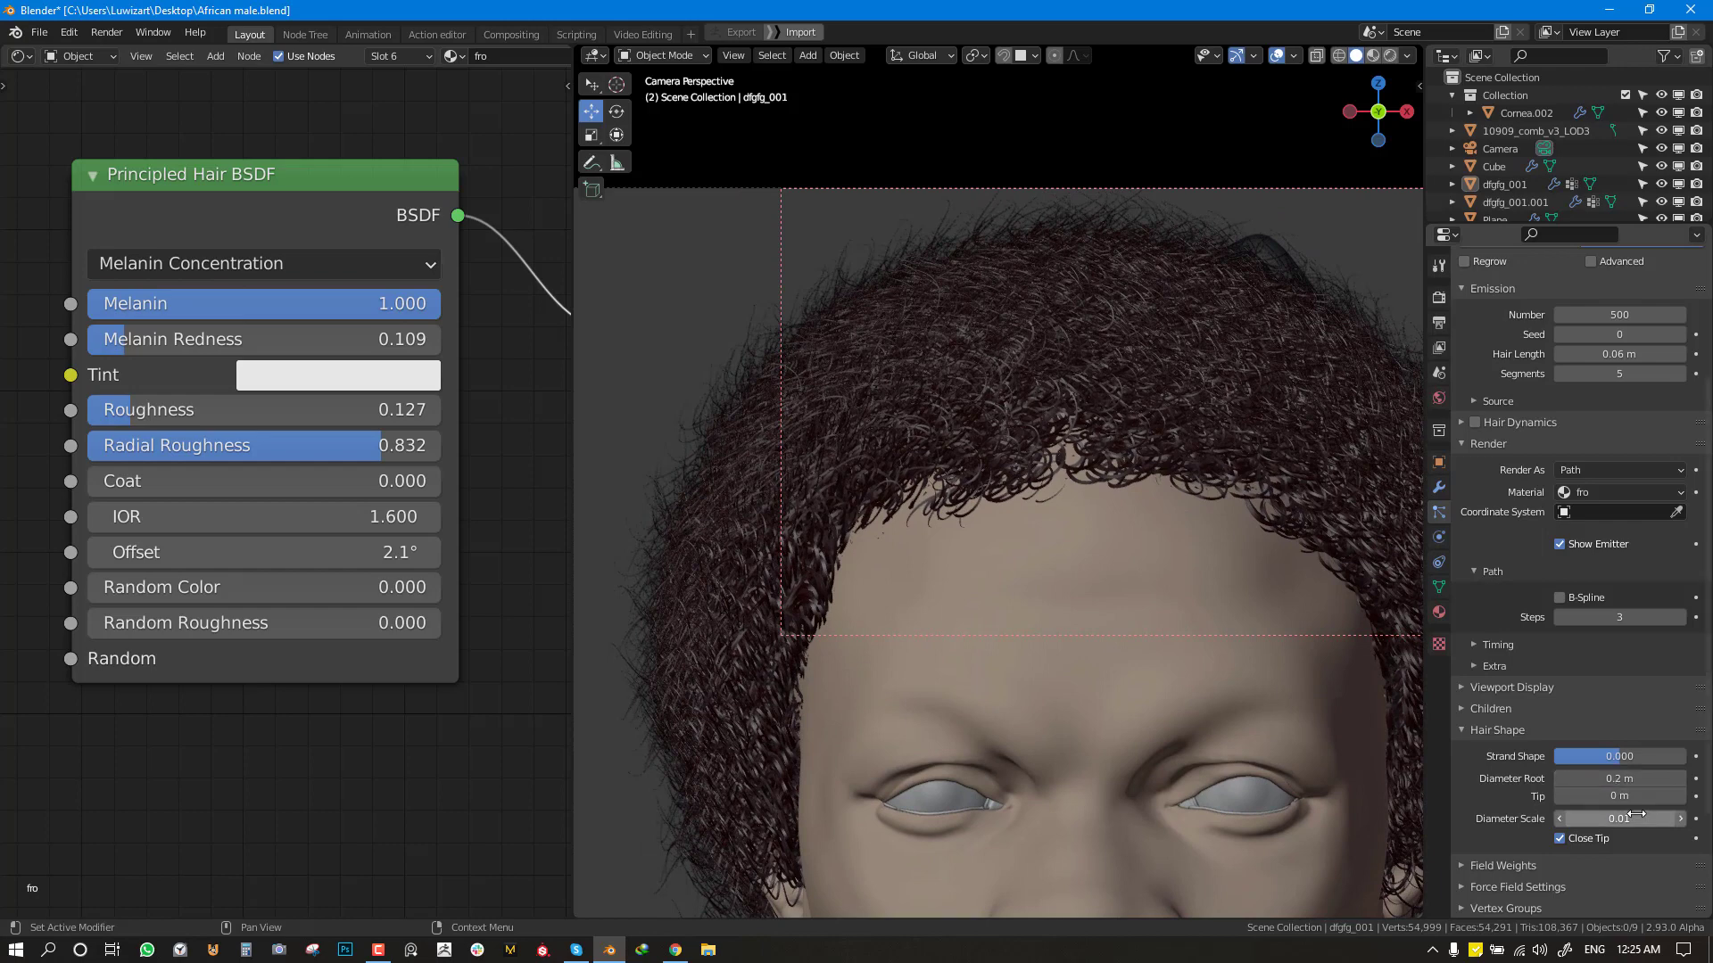
{"action": "scroll", "coordinate": [841, 313], "scroll_direction": "down", "scroll_amount": 1}
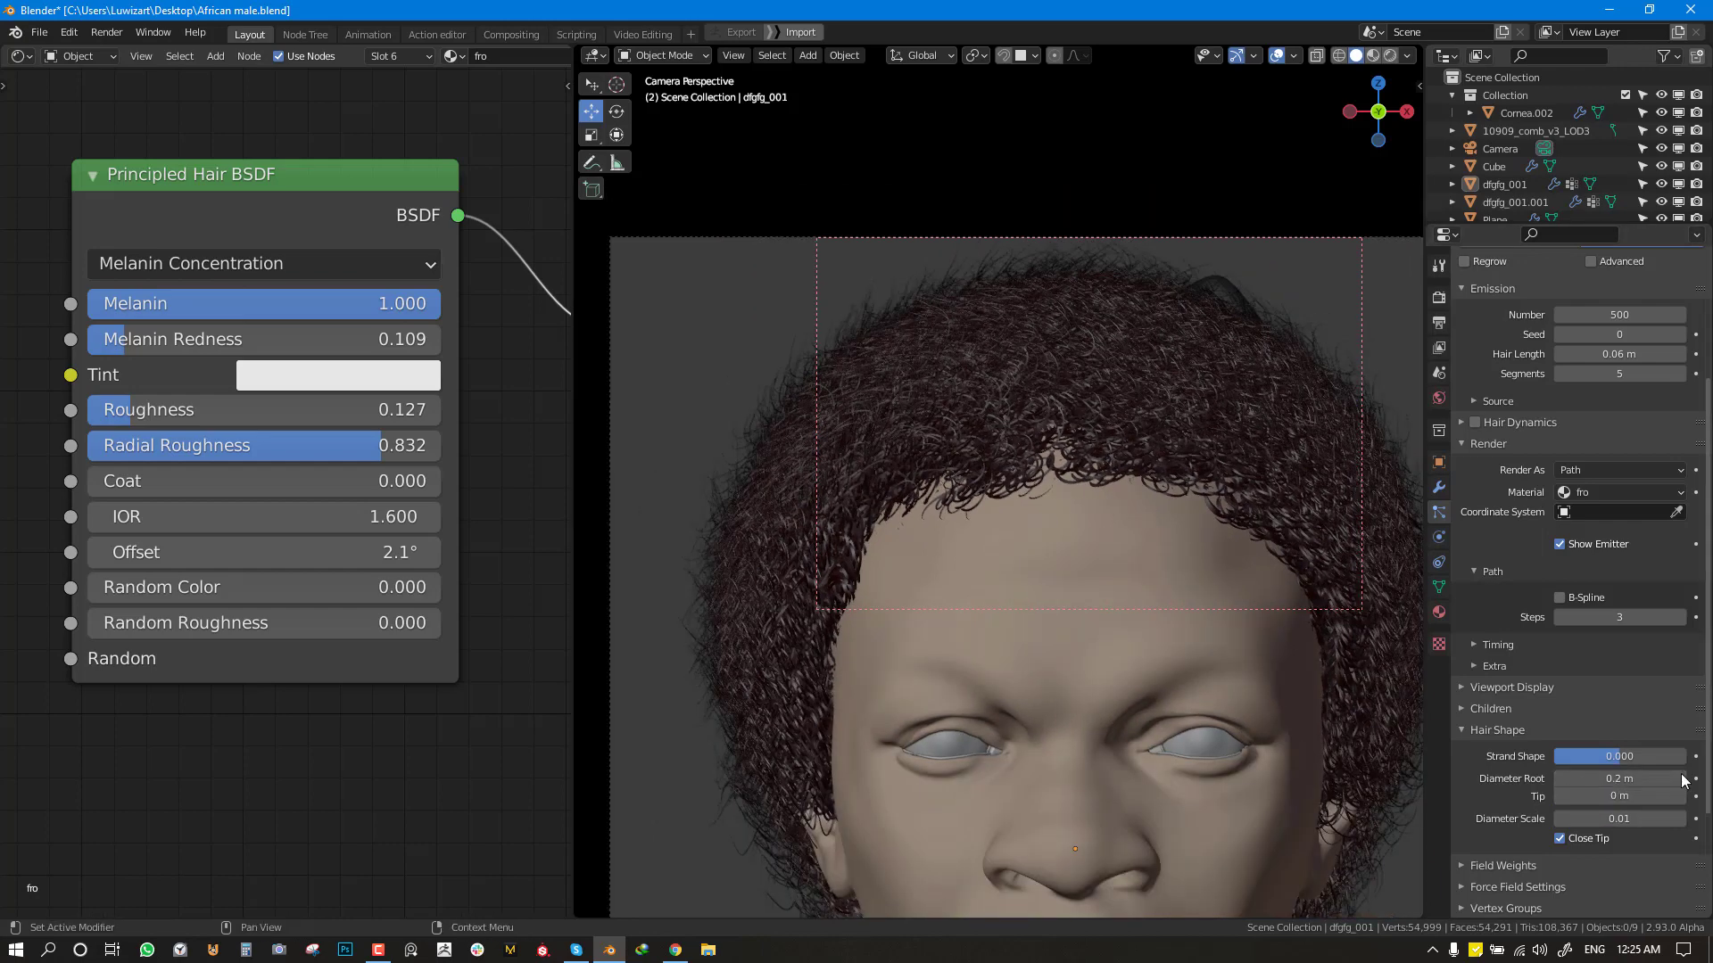
{"action": "left_click_drag", "start_coordinate": [1619, 779], "coordinate": [1619, 796]}
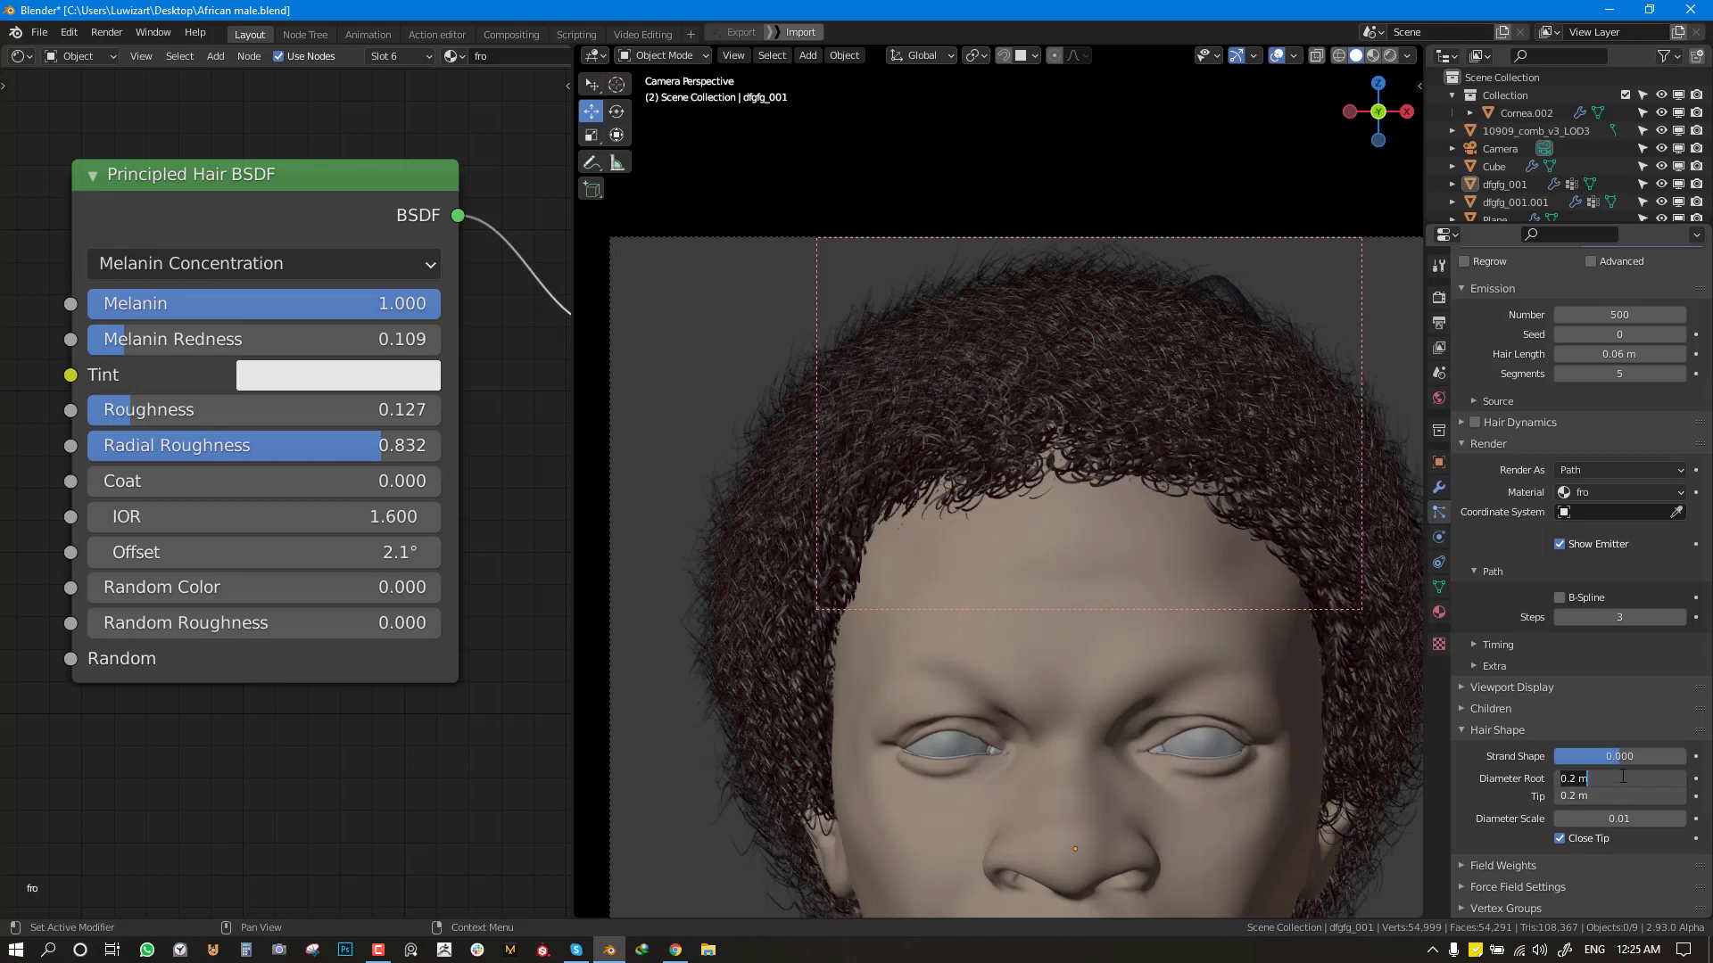
{"action": "type", "text": ".1"}
{"action": "key", "text": "Return"}
{"action": "left_click_drag", "start_coordinate": [1622, 777], "coordinate": [1623, 795]}
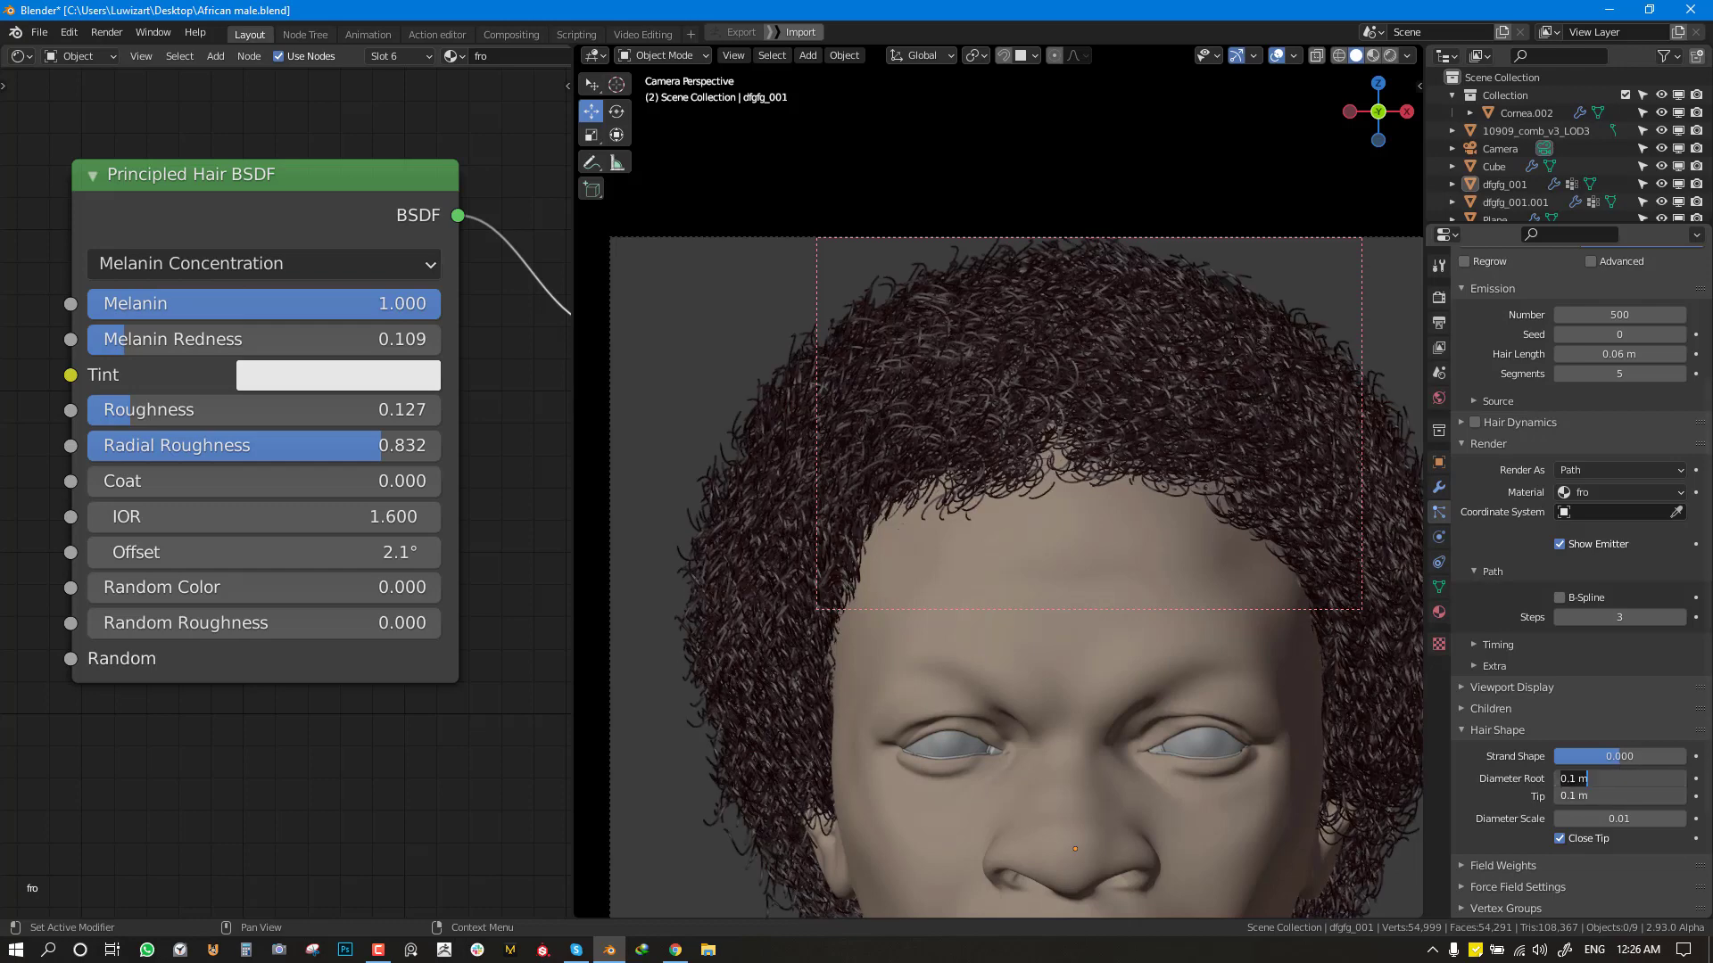
{"action": "type", "text": ".01"}
{"action": "key", "text": "Return"}
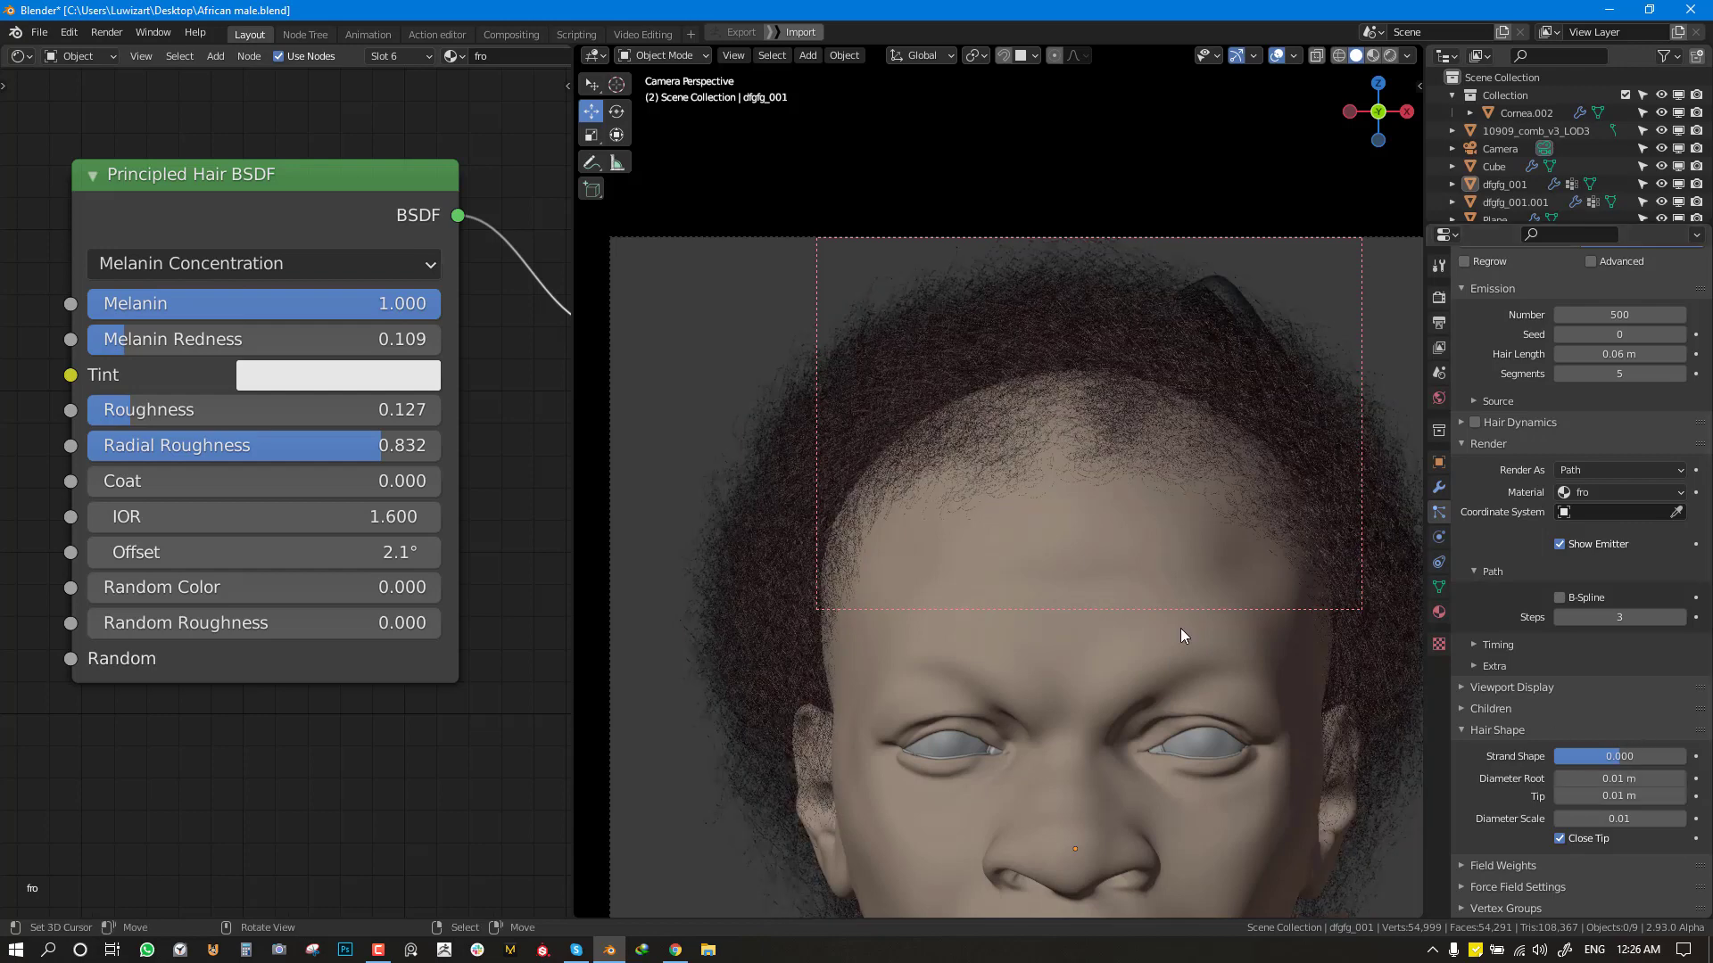
{"action": "scroll", "coordinate": [1173, 629], "scroll_direction": "down", "scroll_amount": 2}
{"action": "middle_click_drag", "start_coordinate": [1173, 629], "coordinate": [1034, 625]}
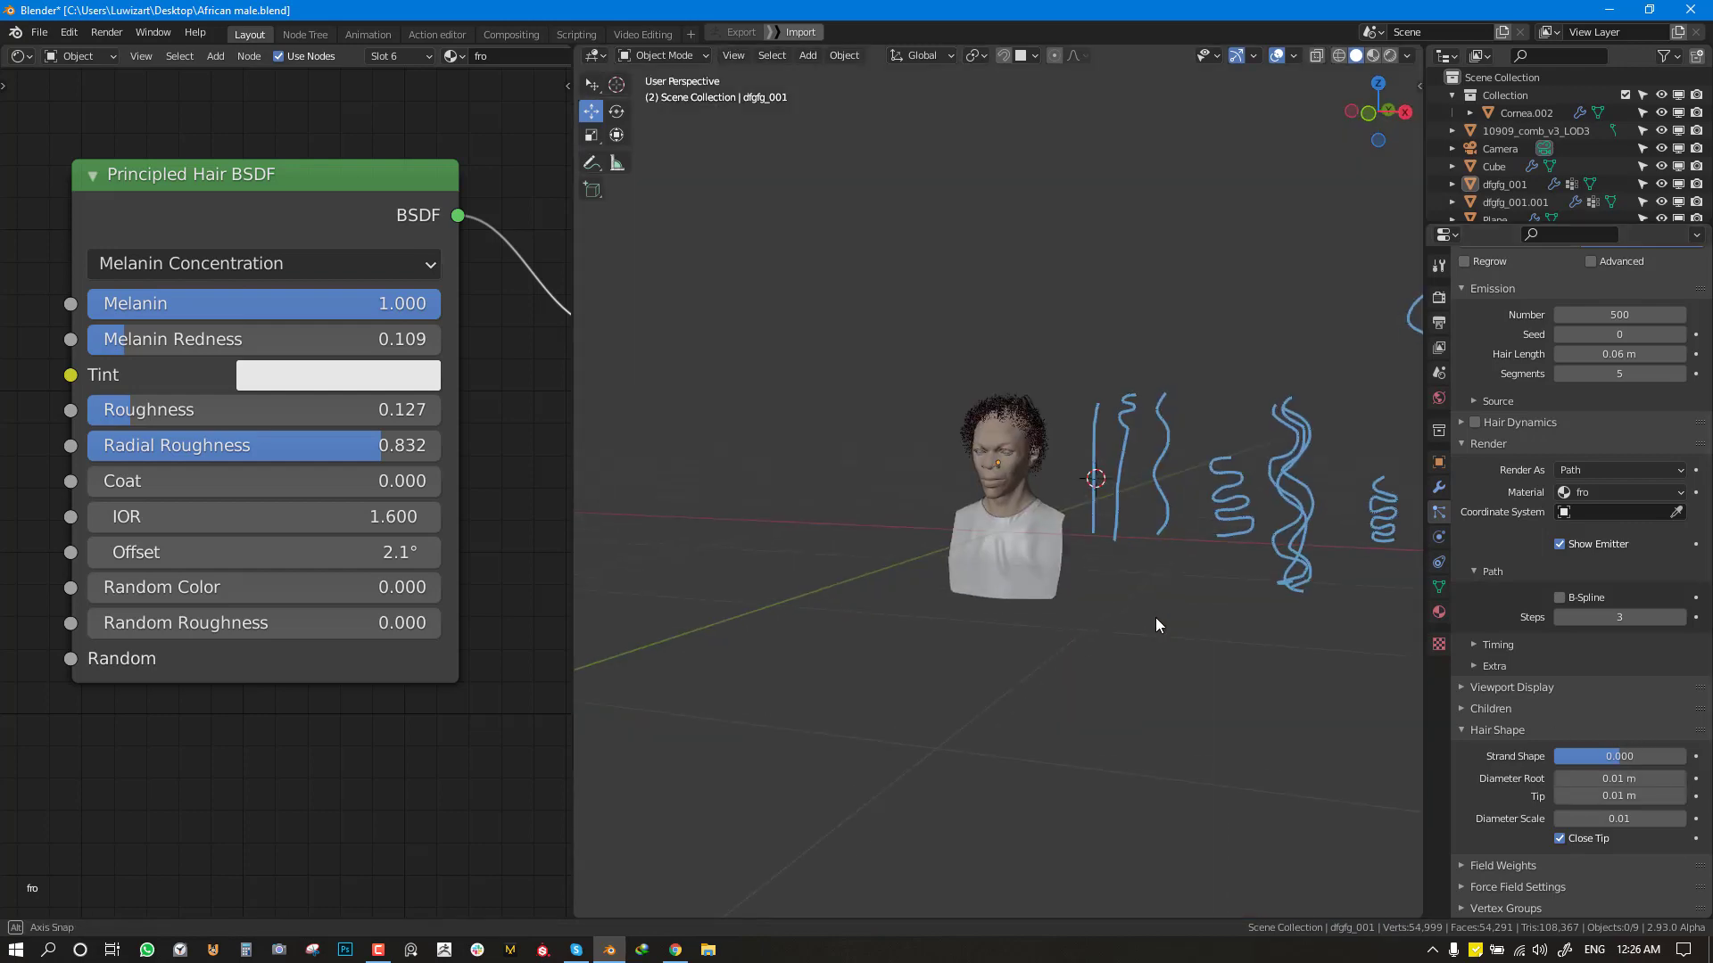
{"action": "scroll", "coordinate": [1034, 624], "scroll_direction": "up", "scroll_amount": 3}
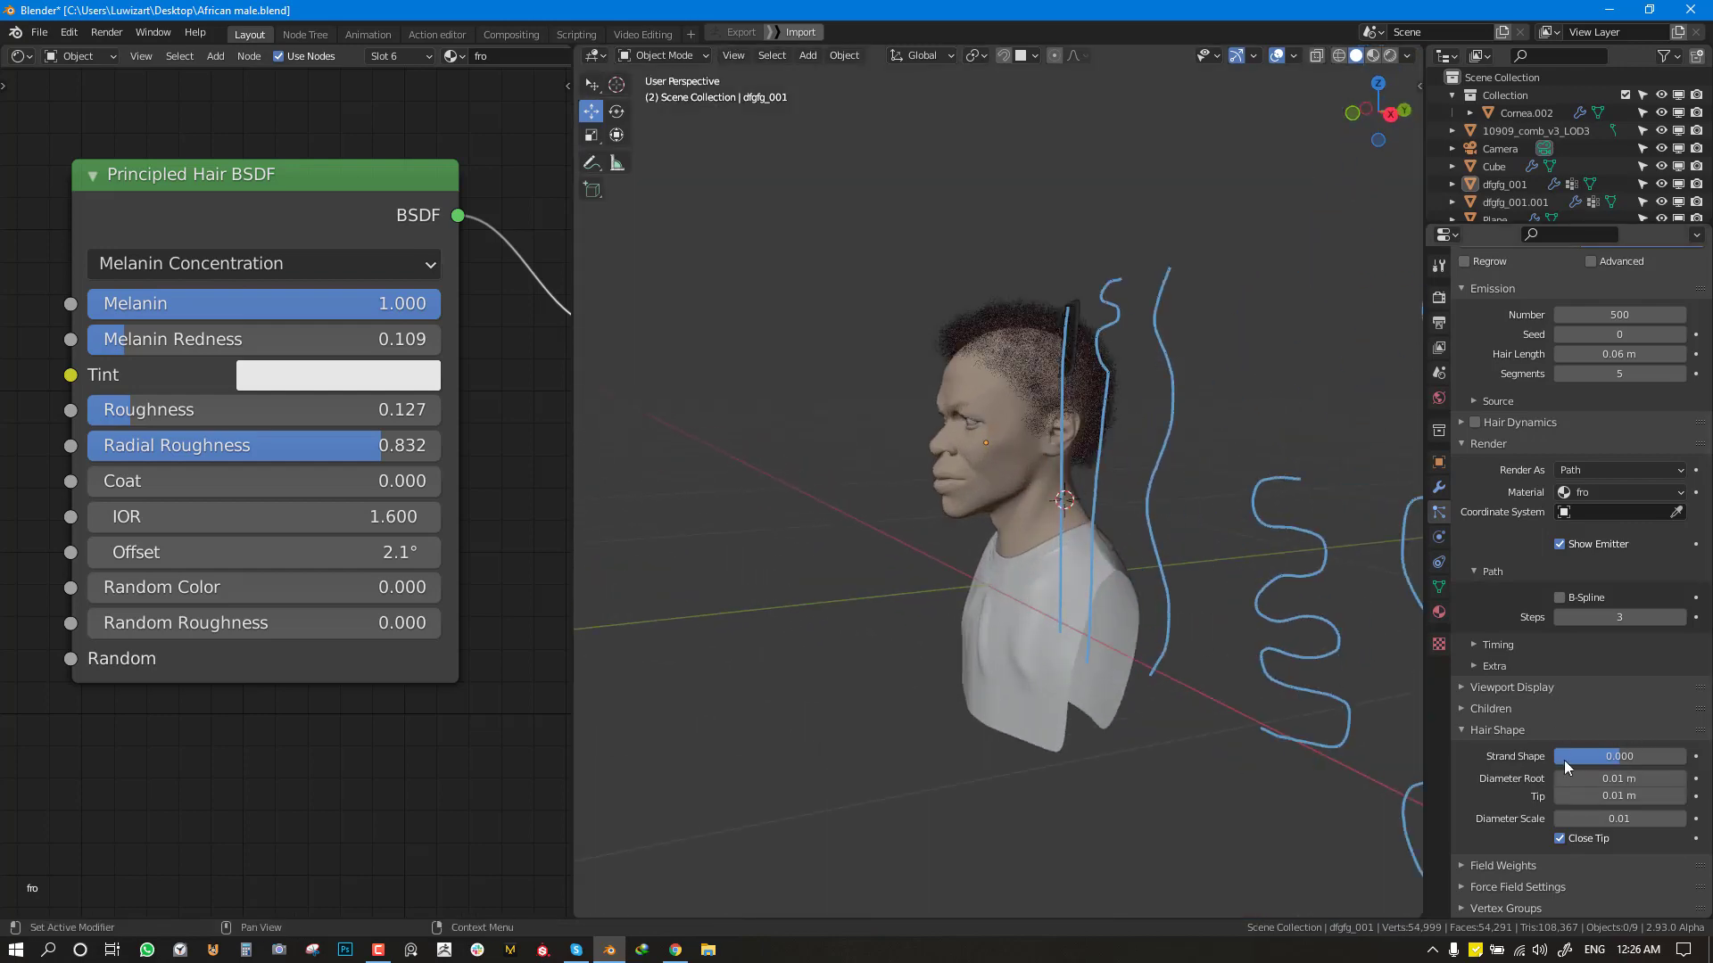
Step: Orbit and zoom around the head to inspect the hair from several angles
{"action": "middle_click_drag", "start_coordinate": [887, 334], "coordinate": [965, 318]}
{"action": "scroll", "coordinate": [945, 524], "scroll_direction": "up", "scroll_amount": 3}
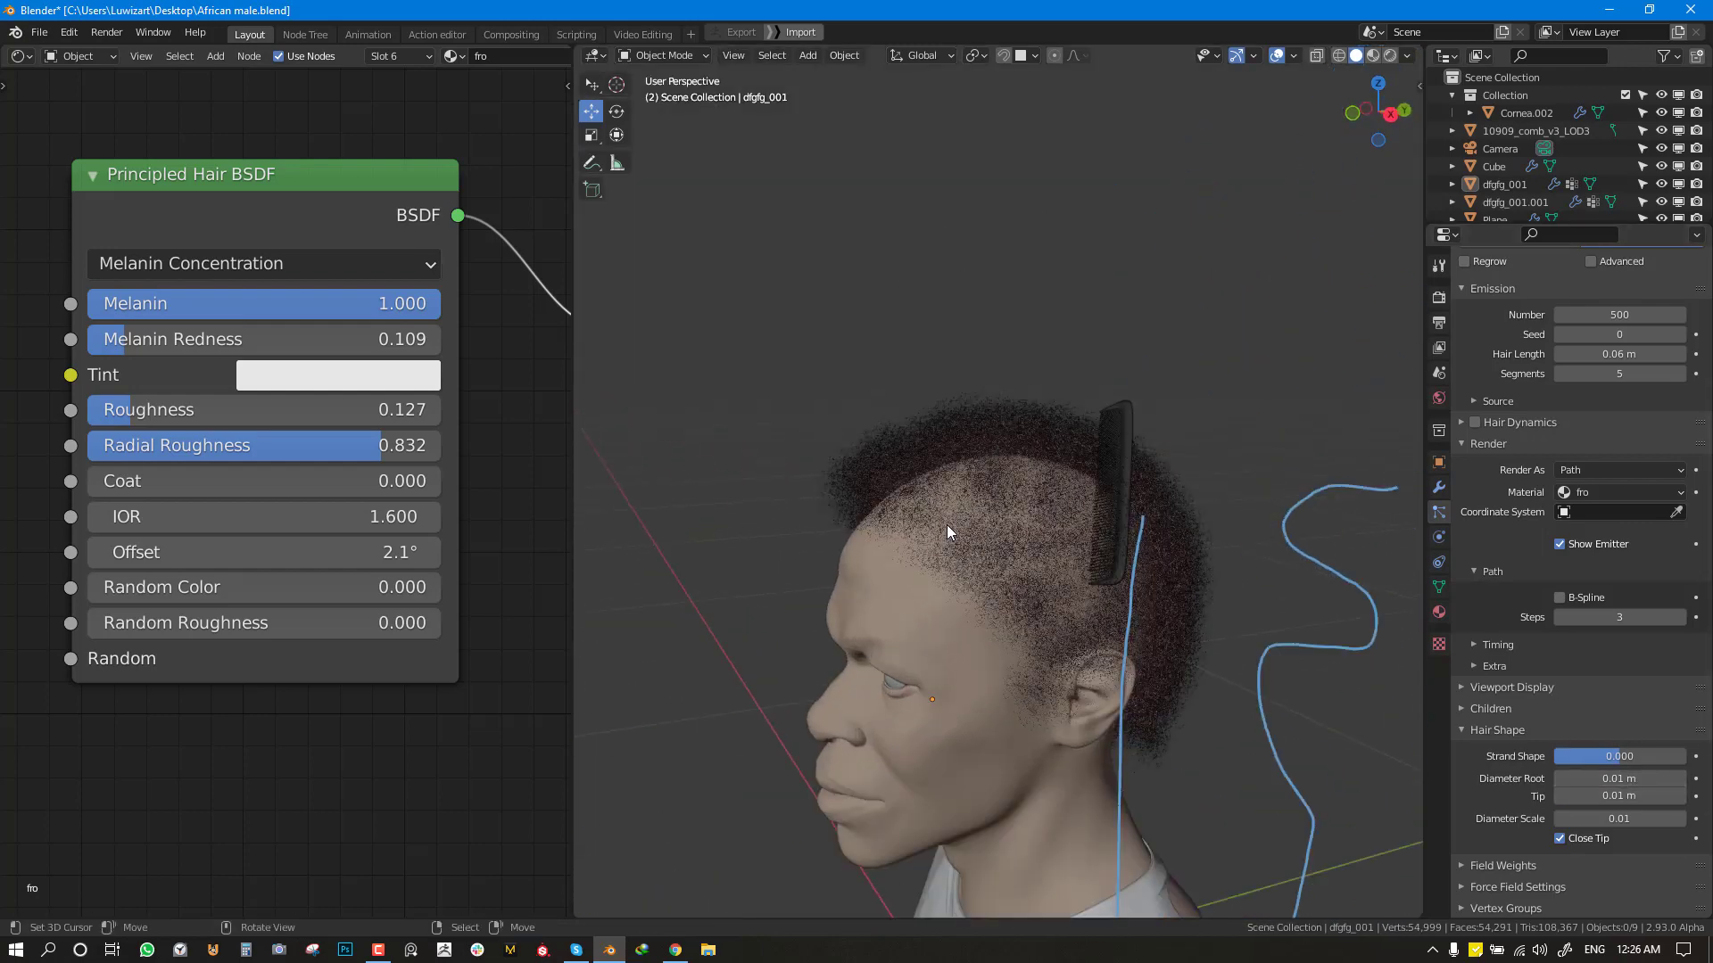
{"action": "middle_click_drag", "start_coordinate": [945, 524], "coordinate": [999, 474]}
{"action": "scroll", "coordinate": [1083, 475], "scroll_direction": "up", "scroll_amount": 5}
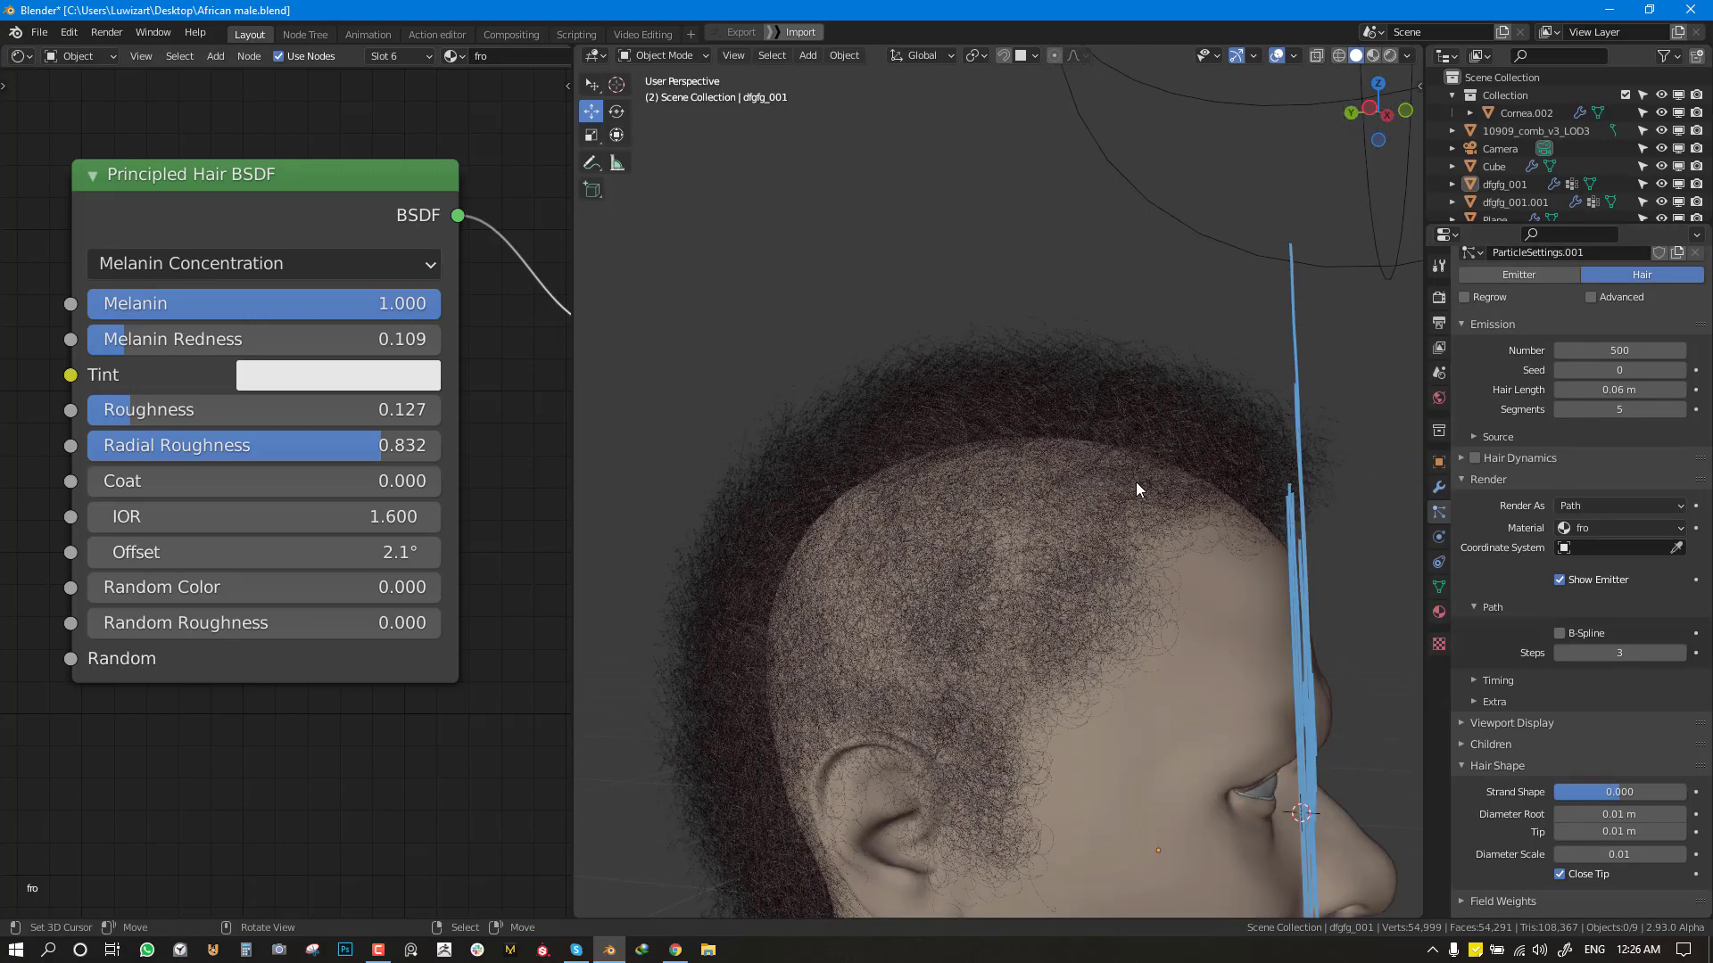
{"action": "middle_click_drag", "start_coordinate": [1136, 482], "coordinate": [977, 519]}
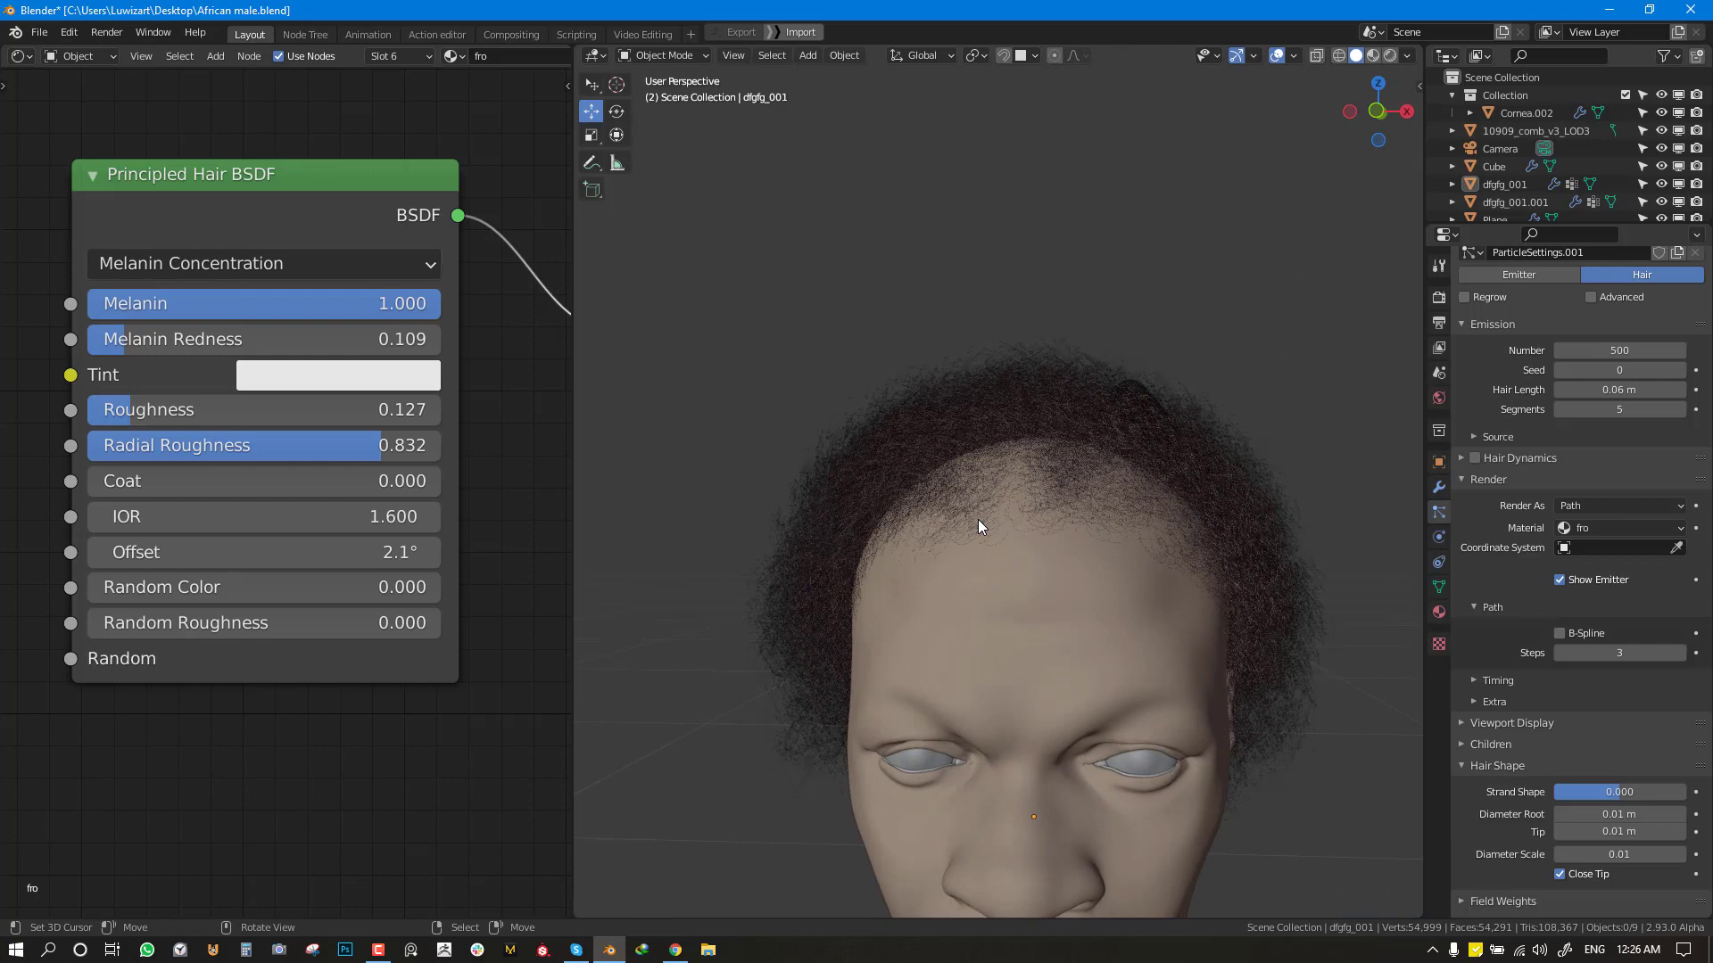
{"action": "scroll", "coordinate": [1374, 727], "scroll_direction": "down", "scroll_amount": 2}
{"action": "scroll", "coordinate": [1495, 753], "scroll_direction": "down", "scroll_amount": 5}
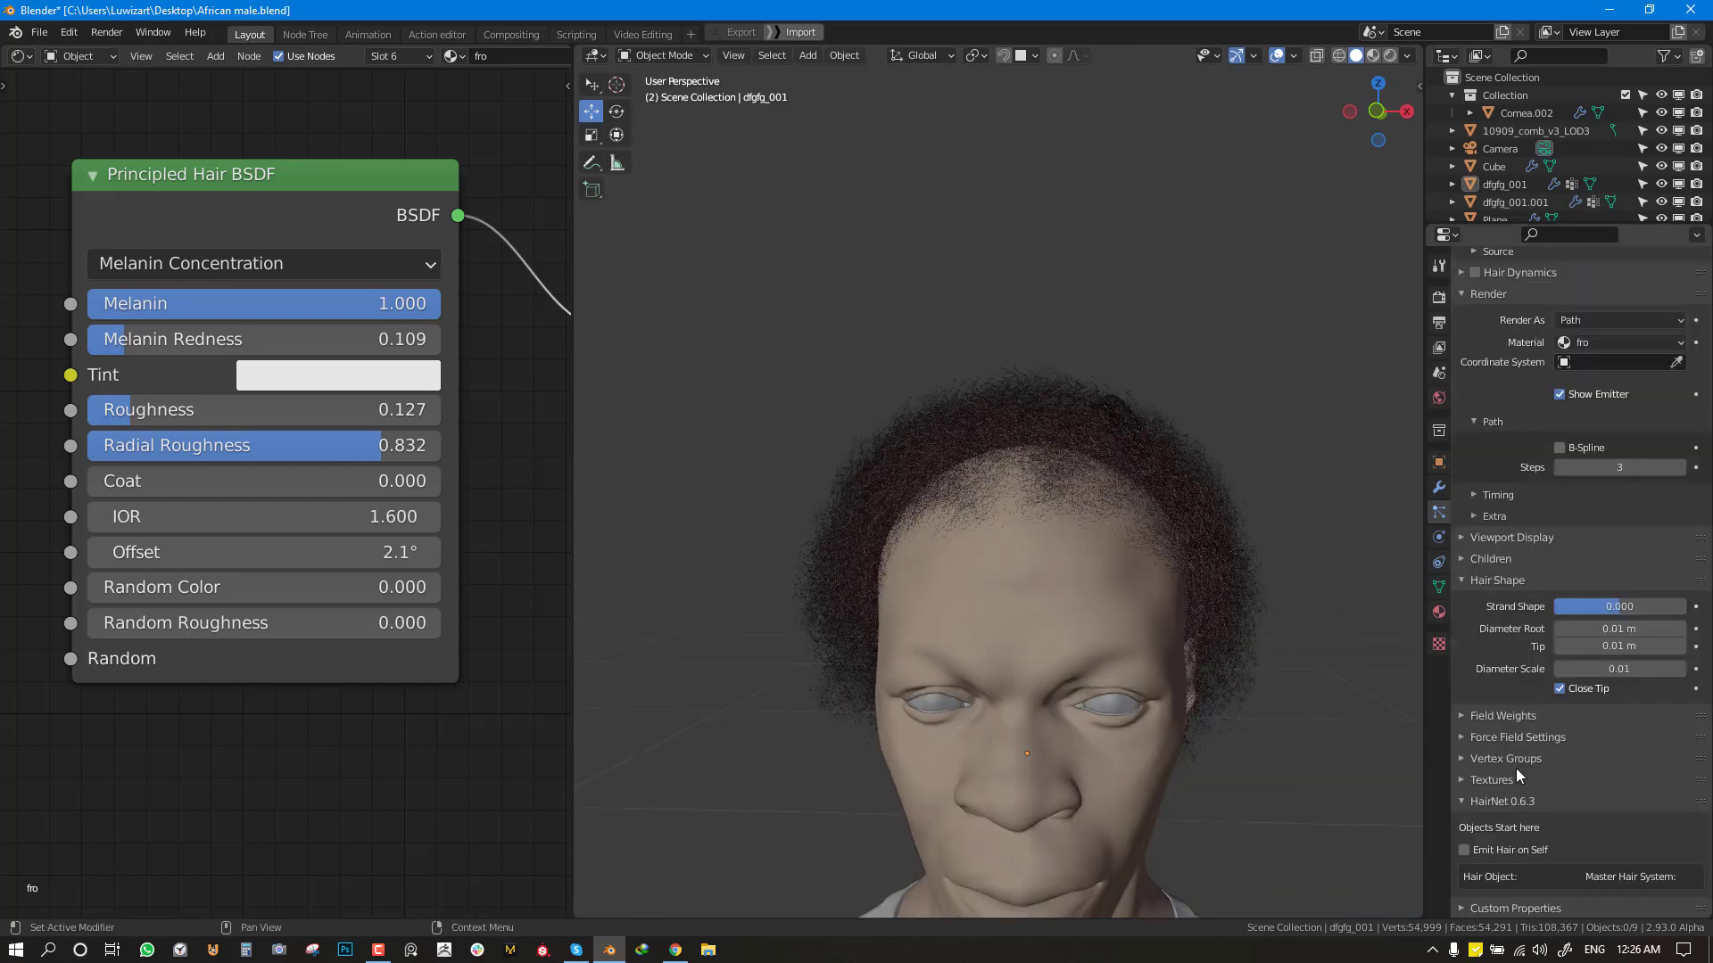
Step: Set the hair children Render Amount to 70
{"action": "left_click", "coordinate": [1517, 555]}
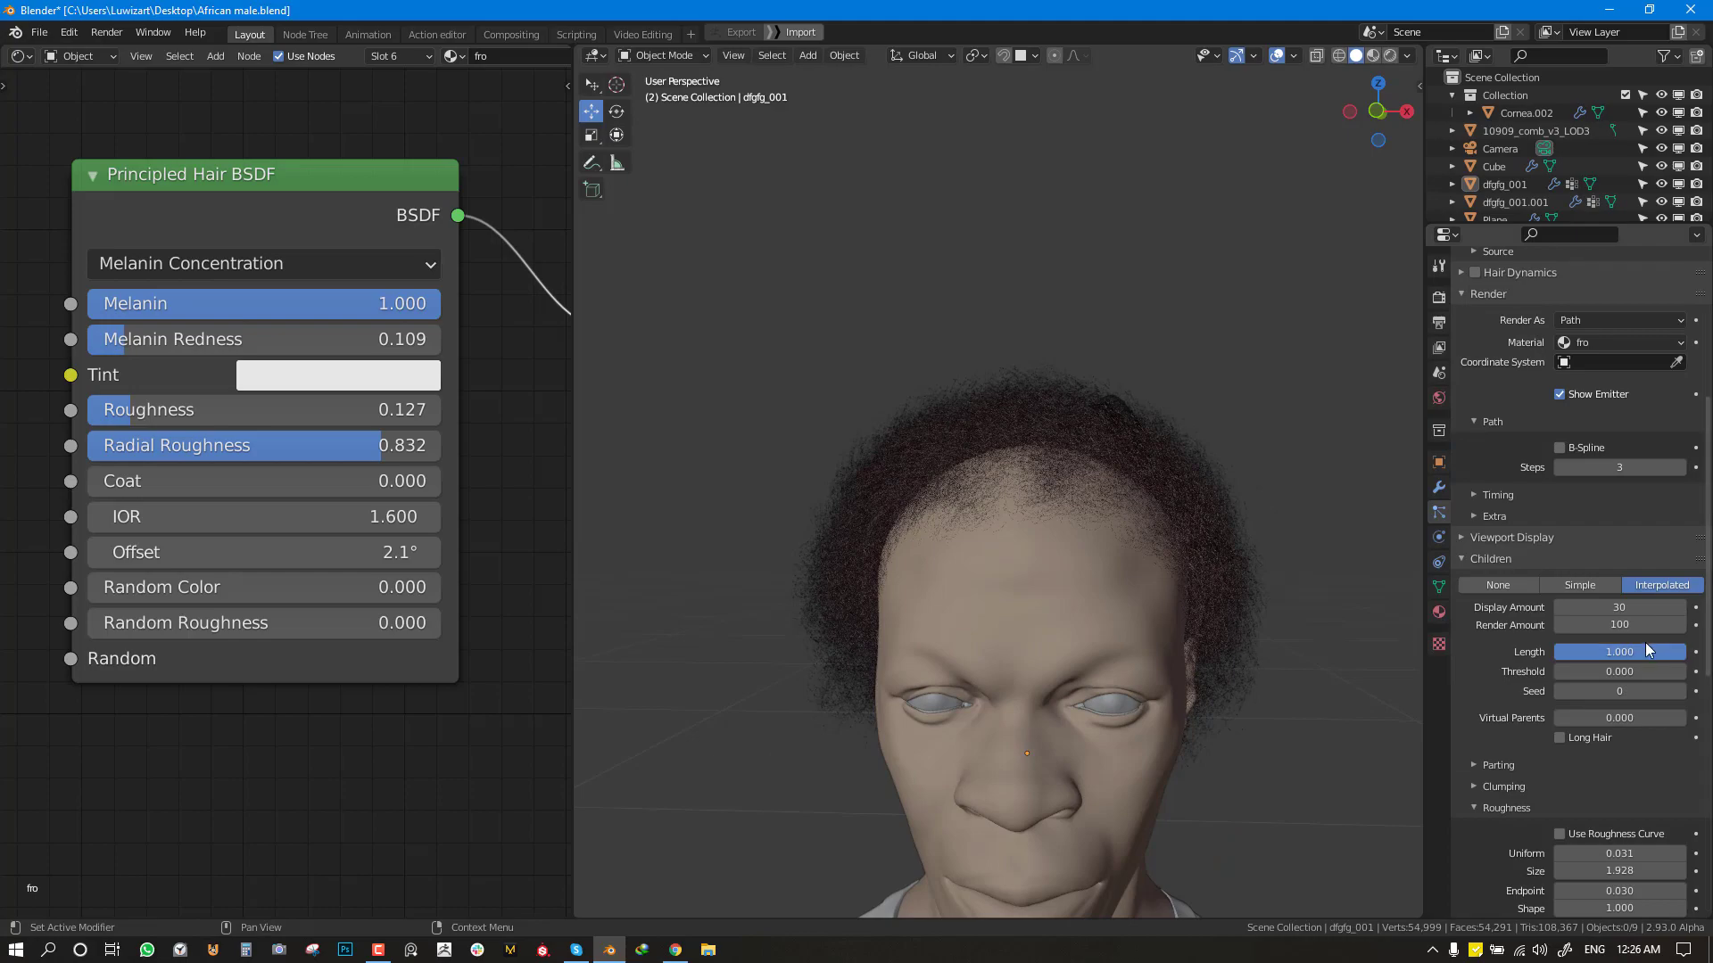
{"action": "left_click", "coordinate": [1620, 624]}
{"action": "type", "text": "70"}
{"action": "key", "text": "Return"}
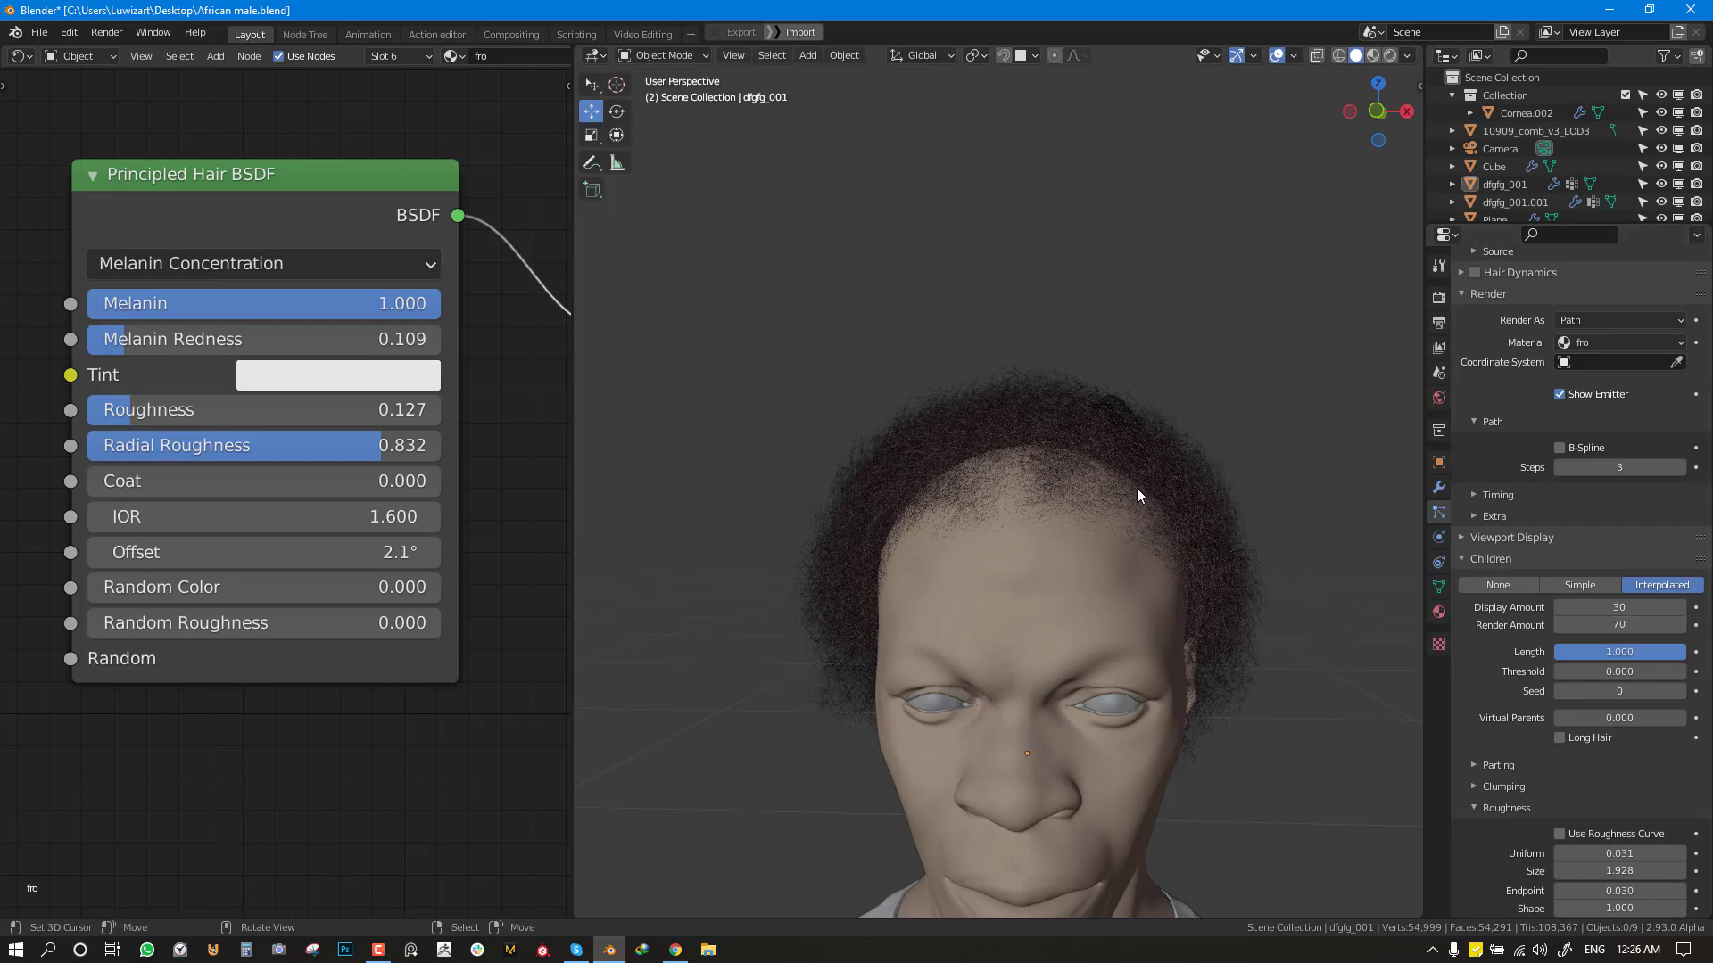
Step: Return to the camera view and switch the viewport to a rendered preview
{"action": "mouse_move", "coordinate": [1120, 489]}
{"action": "middle_mouse_down"}
{"action": "mouse_move", "coordinate": [988, 479]}
{"action": "mouse_move", "coordinate": [1146, 494]}
{"action": "middle_mouse_up"}
{"action": "key", "text": "KP_0"}
{"action": "scroll", "coordinate": [1634, 860], "scroll_direction": "down", "scroll_amount": 5}
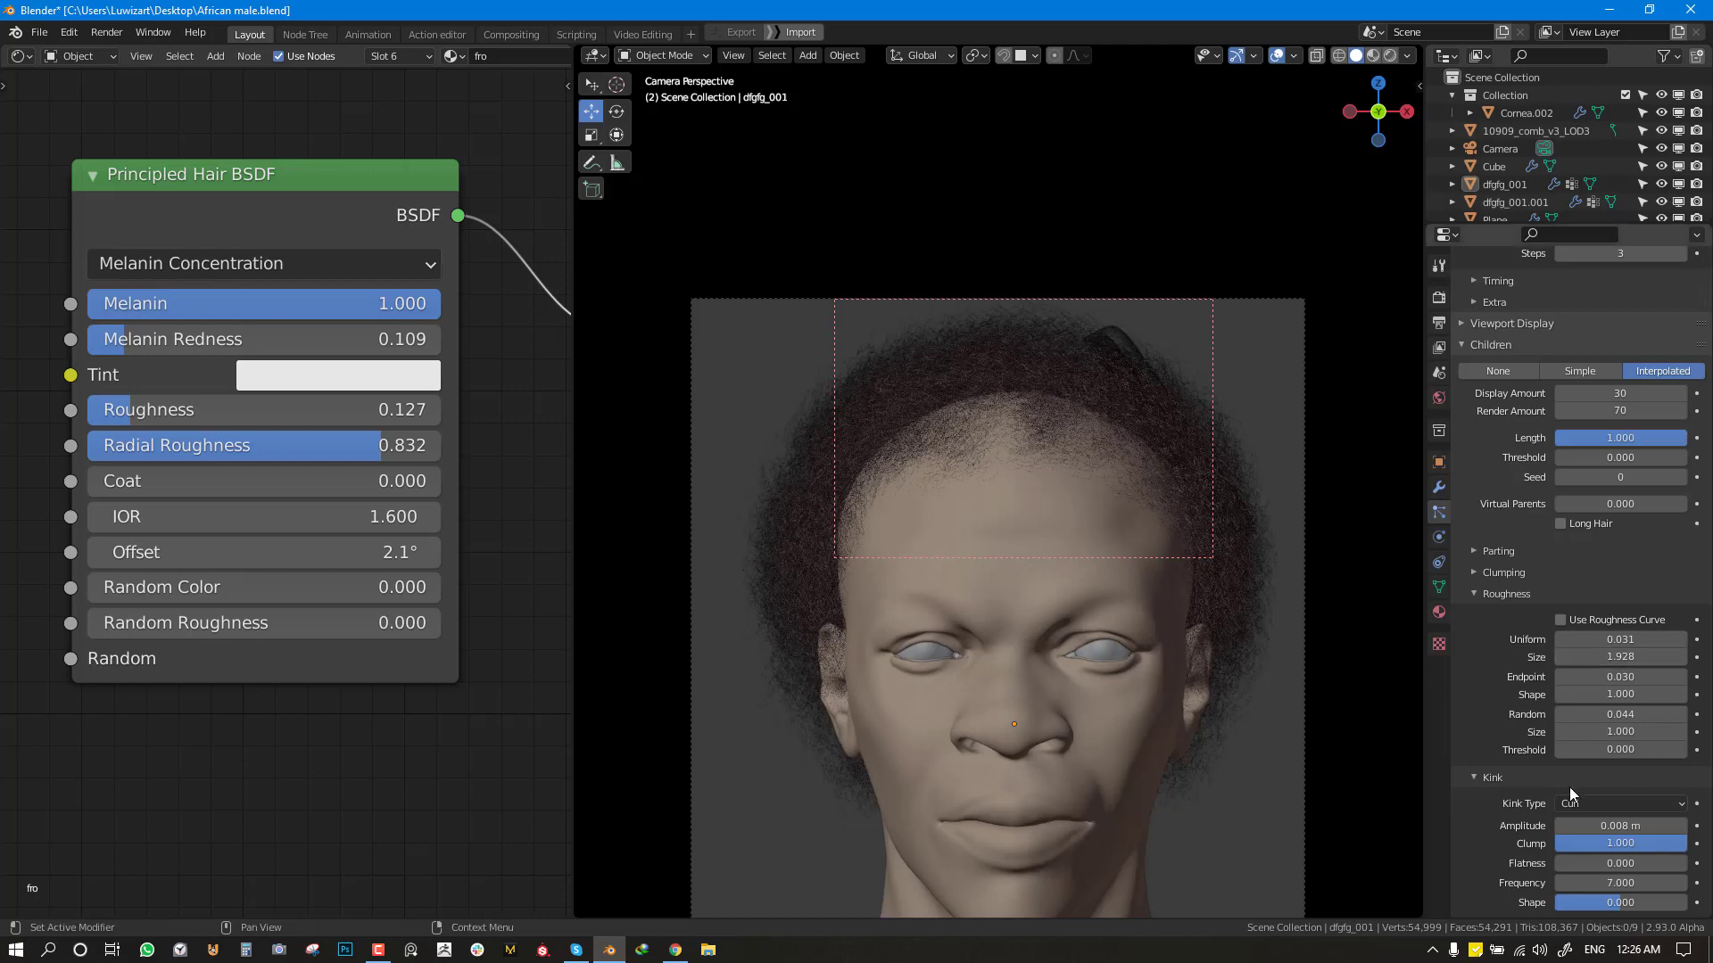
{"action": "scroll", "coordinate": [1570, 794], "scroll_direction": "down", "scroll_amount": 2}
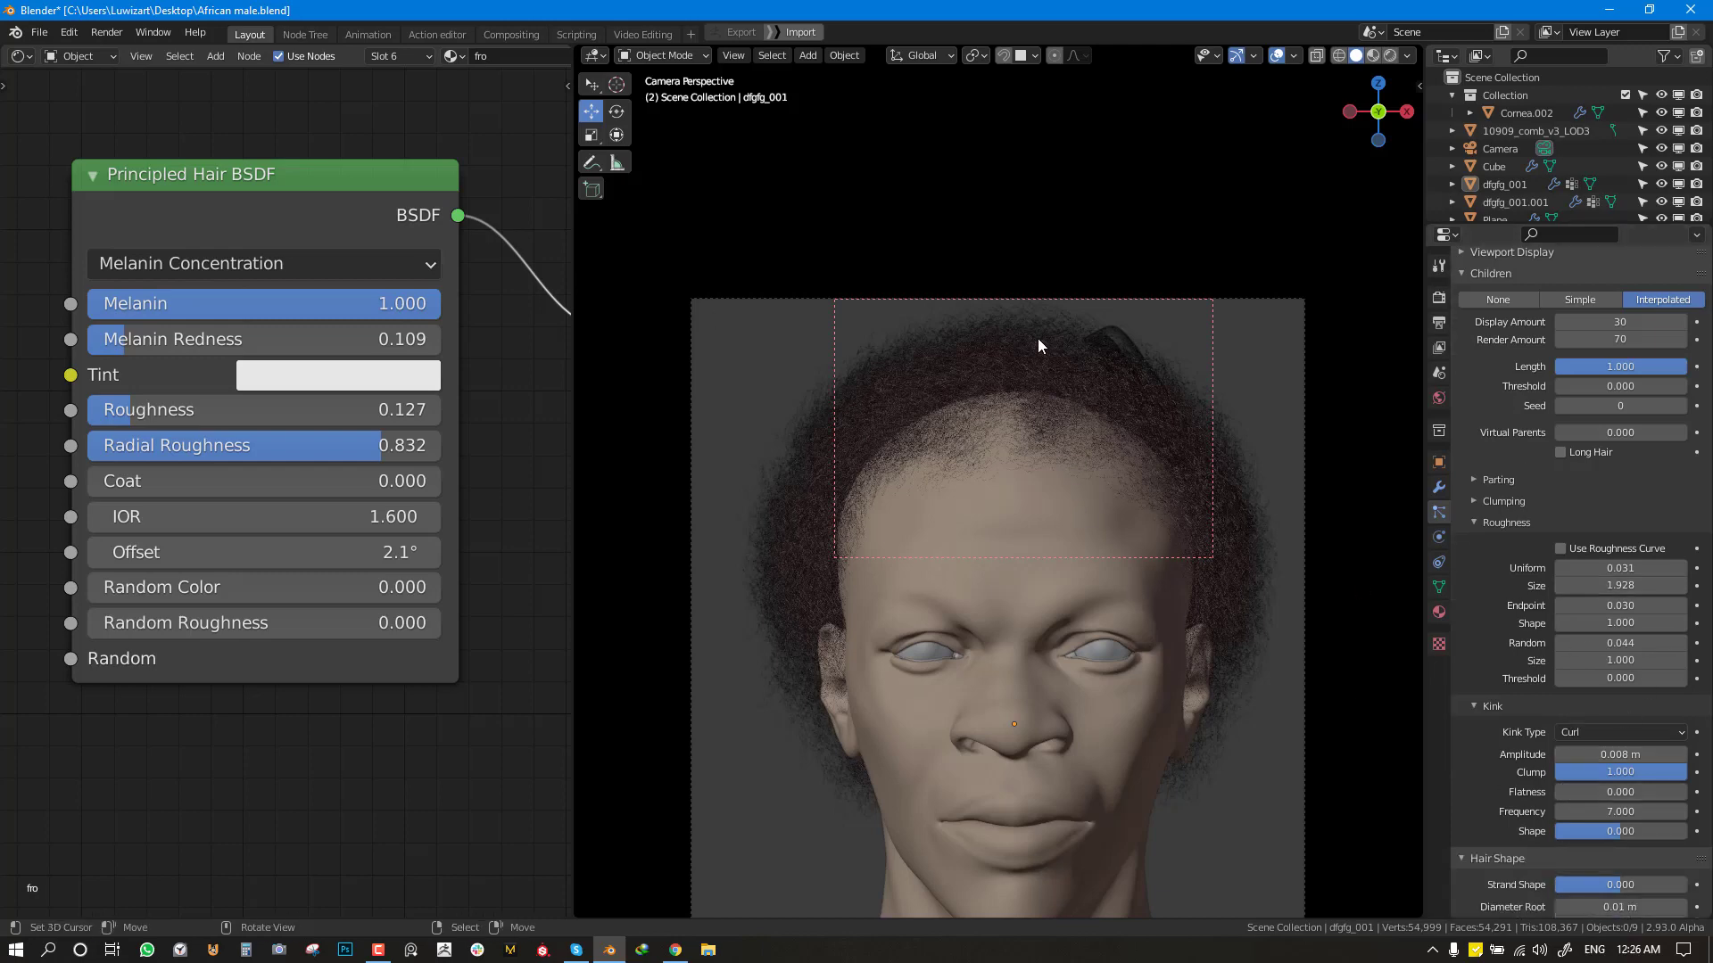
{"action": "key", "text": "z"}
{"action": "left_click", "coordinate": [1026, 228]}
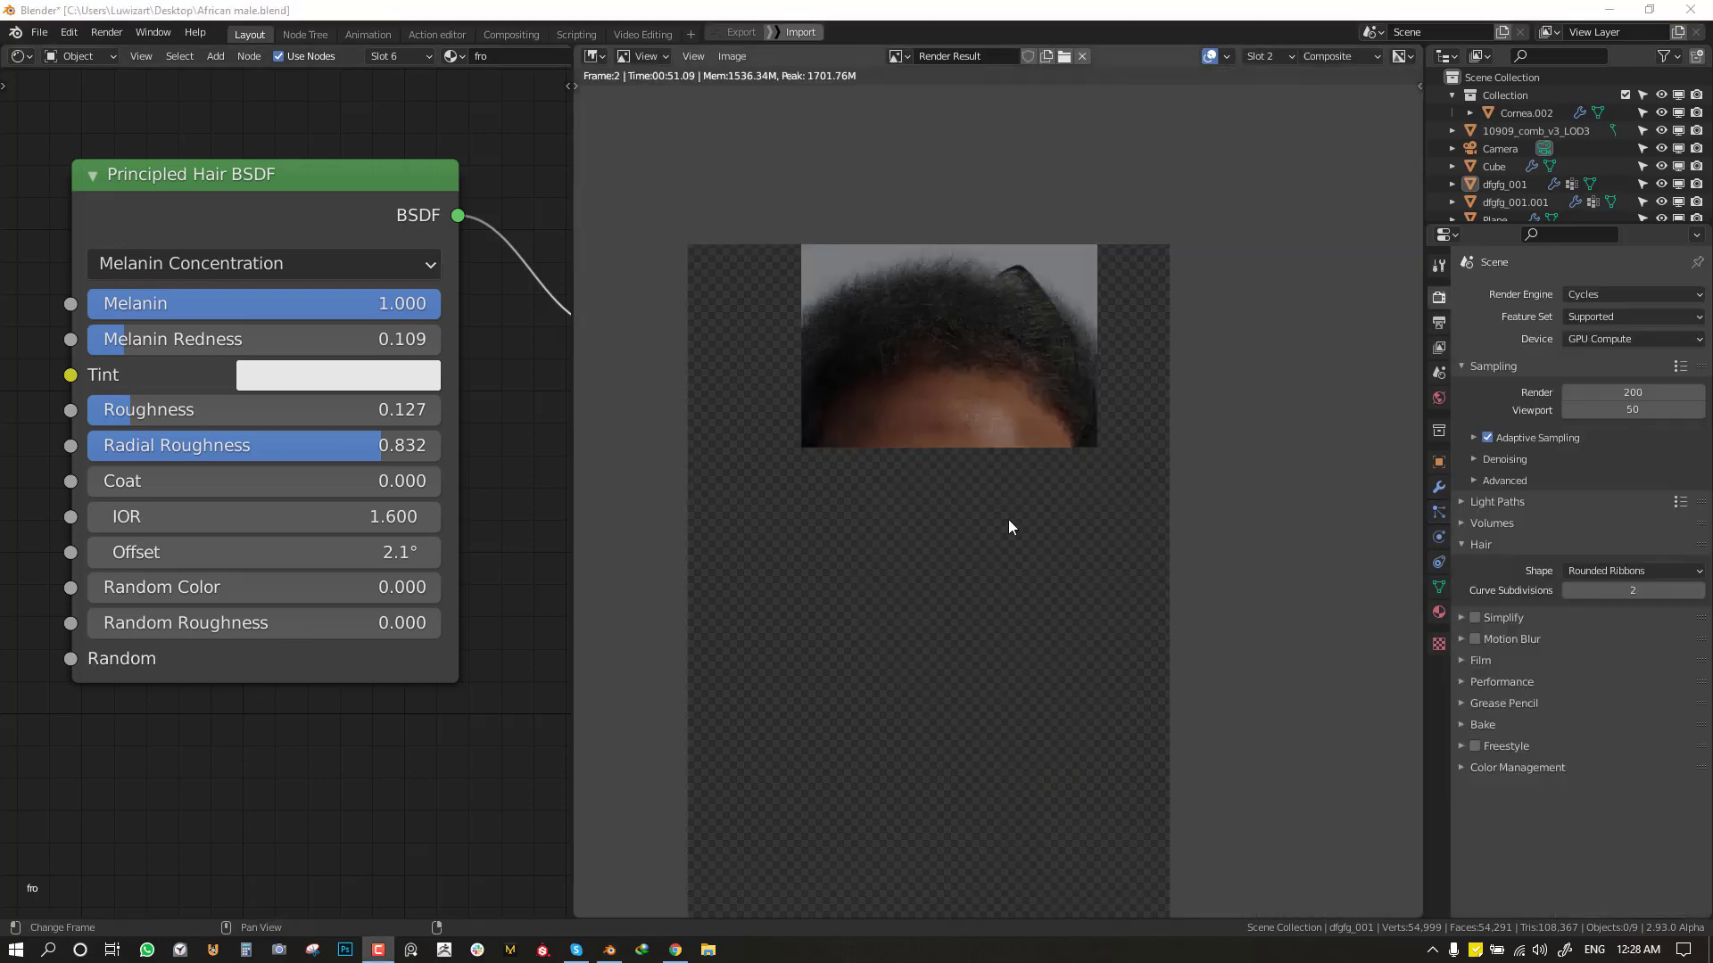
Step: Pan and zoom across the Cycles render of the hairline, then return to the viewport
{"action": "middle_click_drag", "start_coordinate": [964, 384], "coordinate": [940, 474]}
{"action": "scroll", "coordinate": [916, 425], "scroll_direction": "up", "scroll_amount": 1}
{"action": "scroll", "coordinate": [915, 425], "scroll_direction": "down", "scroll_amount": 1}
{"action": "scroll", "coordinate": [966, 366], "scroll_direction": "up", "scroll_amount": 1}
{"action": "middle_click_drag", "start_coordinate": [965, 346], "coordinate": [961, 321]}
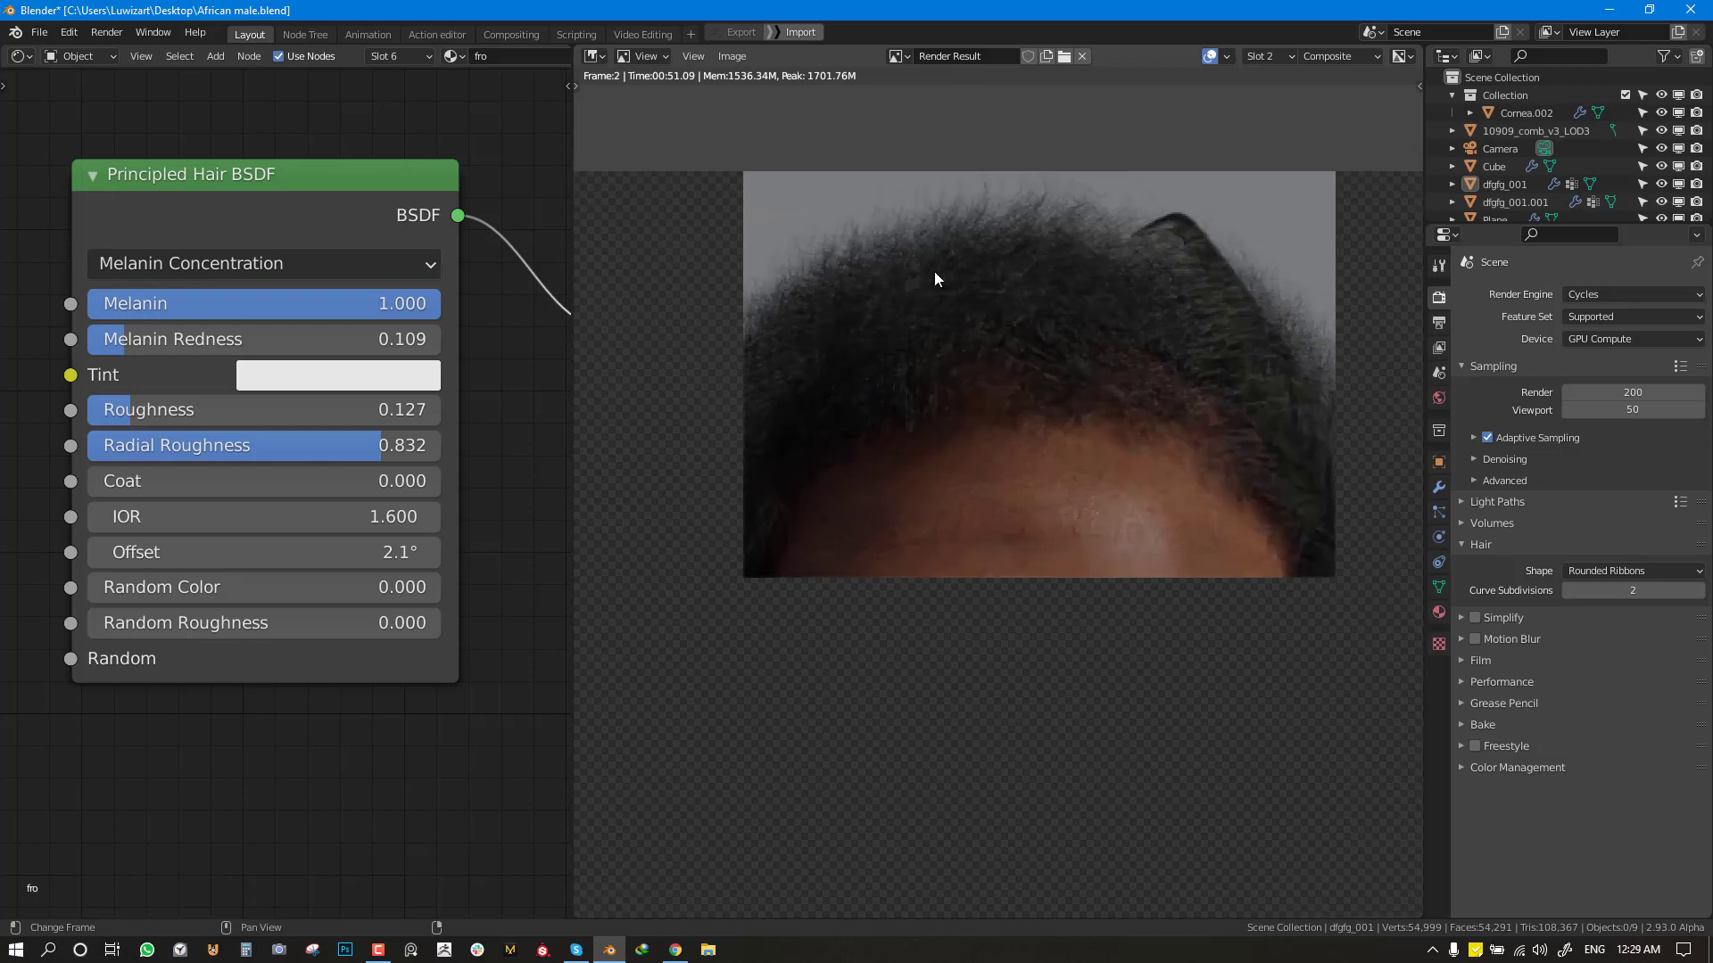
{"action": "scroll", "coordinate": [937, 285], "scroll_direction": "down", "scroll_amount": 3}
{"action": "key", "text": "Escape"}
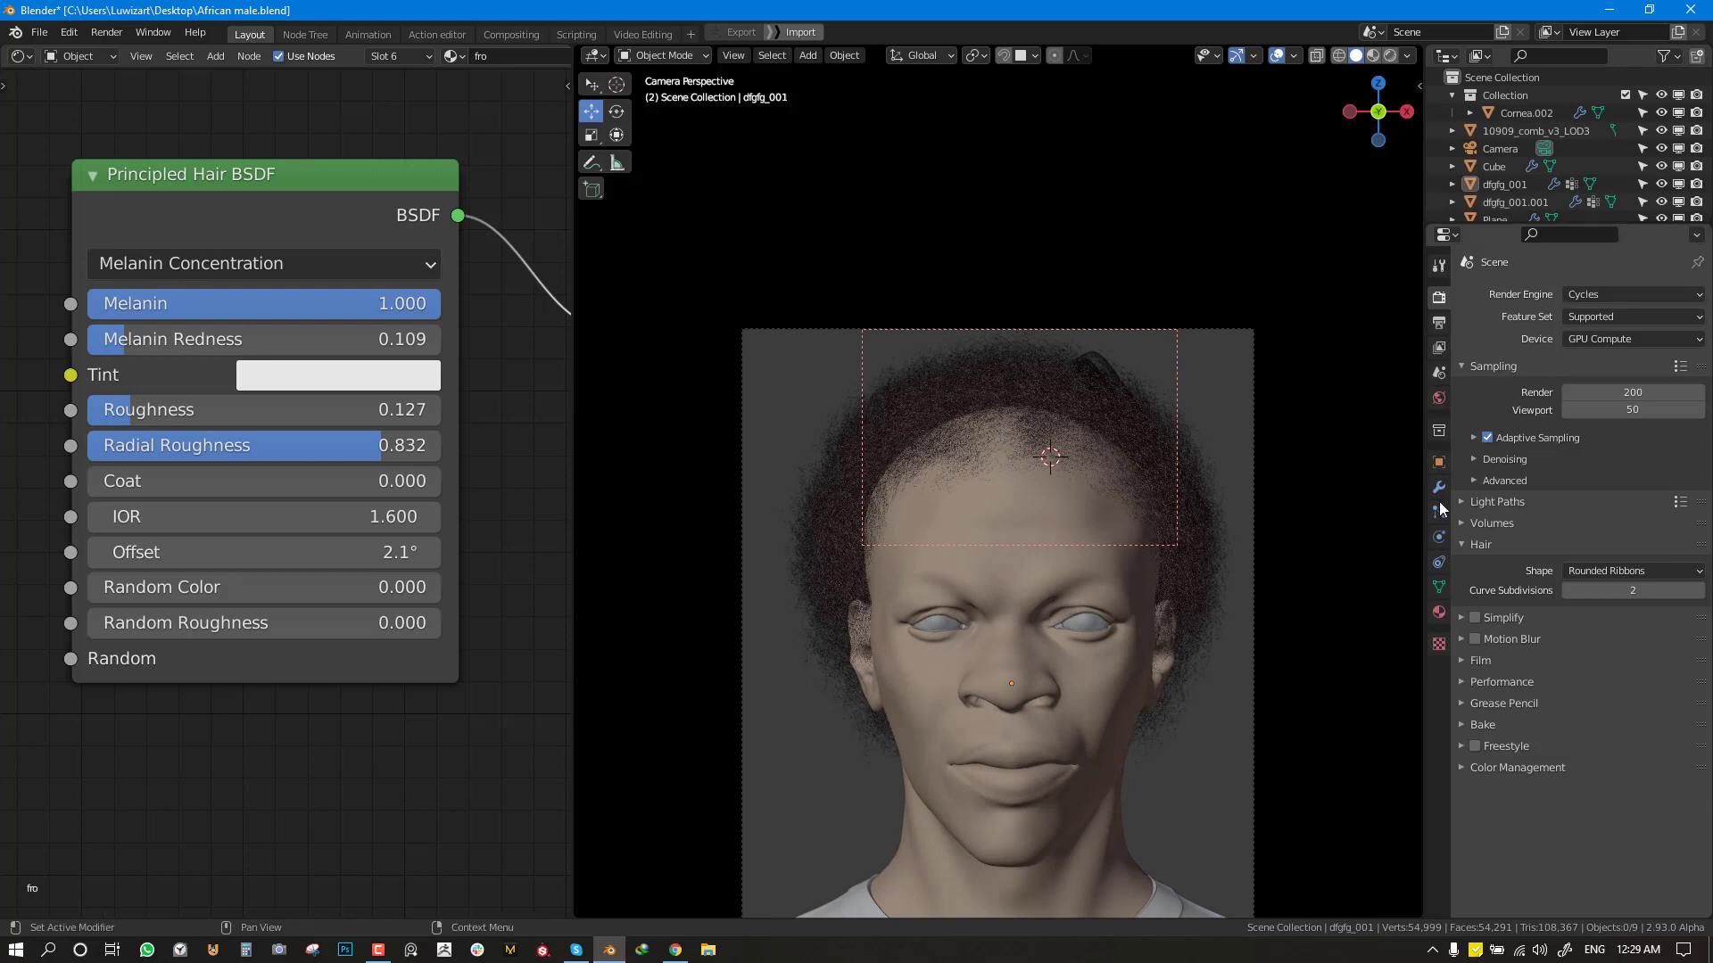
Step: Select the head mesh dfgfg_001 and expand its hair particle Render settings
{"action": "left_click", "coordinate": [1439, 462]}
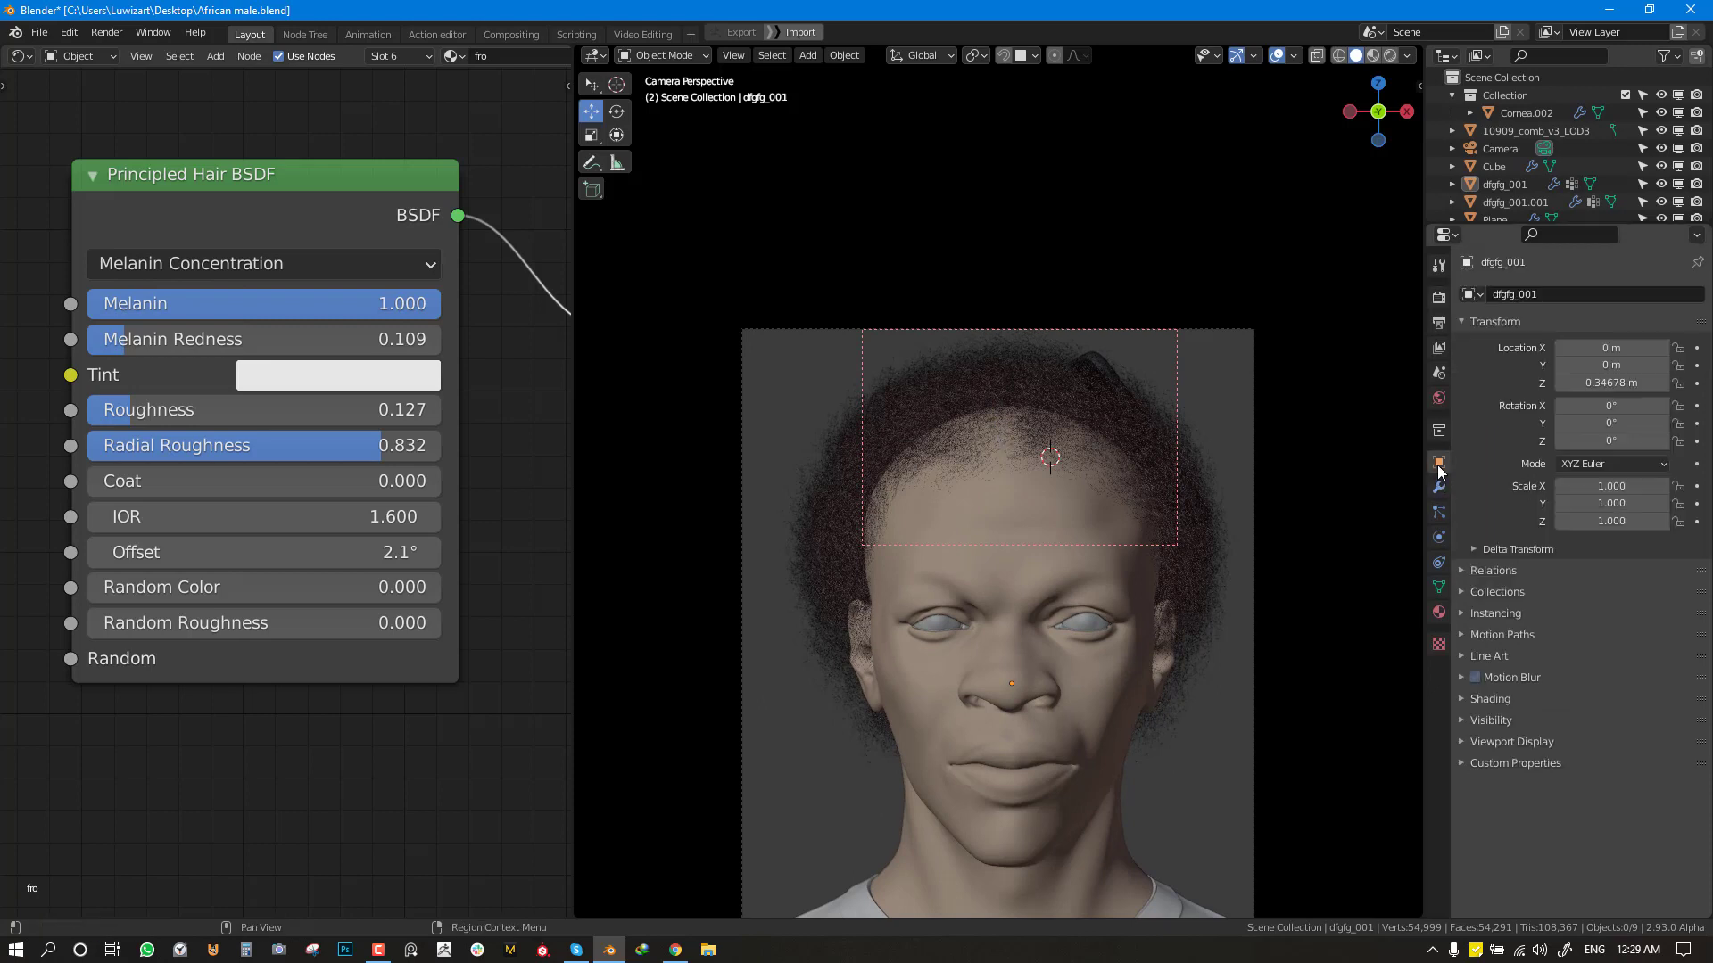
{"action": "left_click", "coordinate": [1024, 369]}
{"action": "left_click", "coordinate": [1431, 512]}
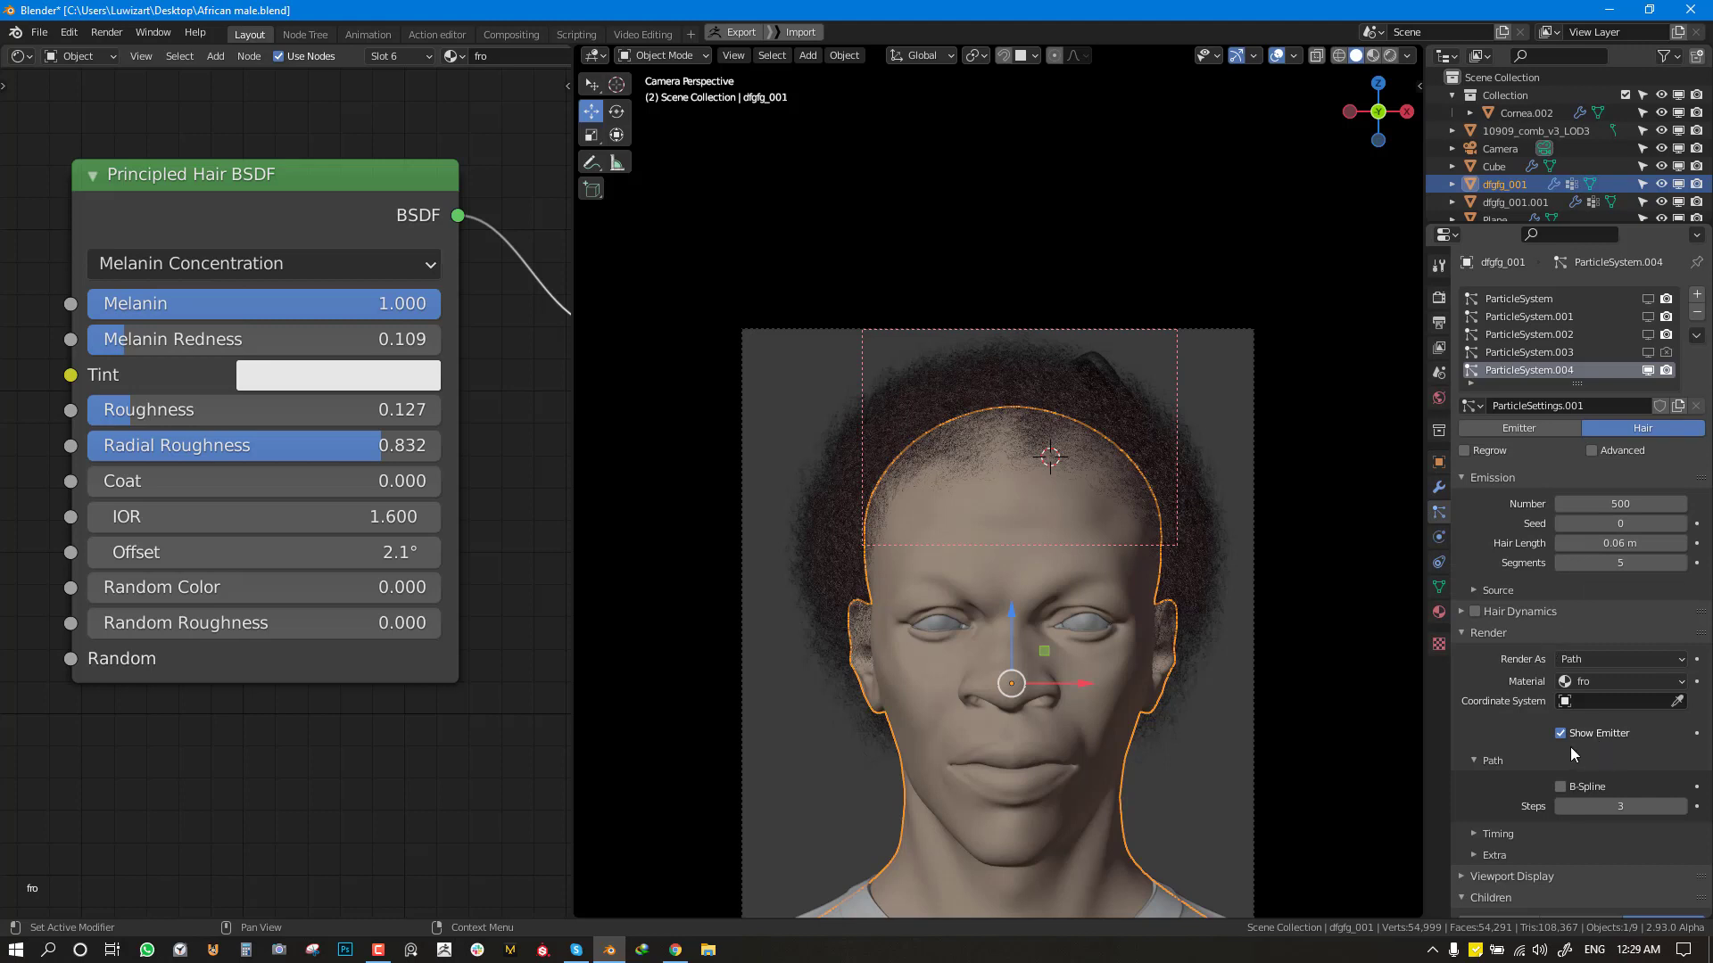
{"action": "scroll", "coordinate": [1601, 759], "scroll_direction": "down", "scroll_amount": 3}
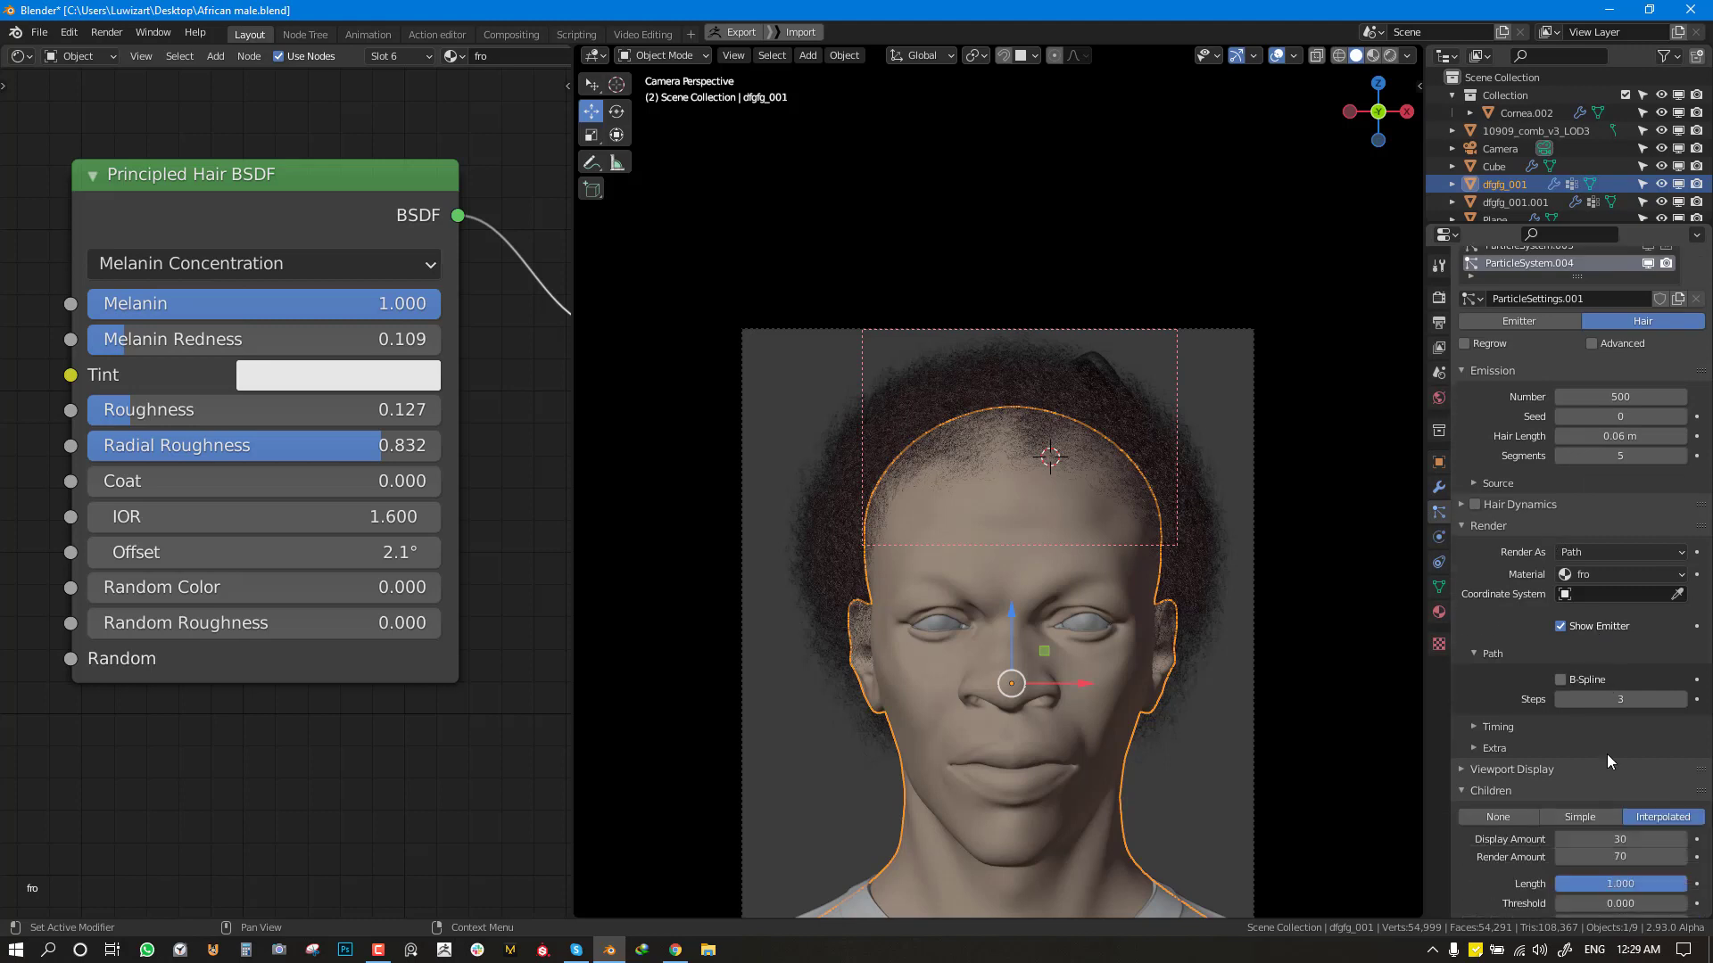
{"action": "left_click", "coordinate": [1506, 528]}
{"action": "left_click", "coordinate": [1496, 548]}
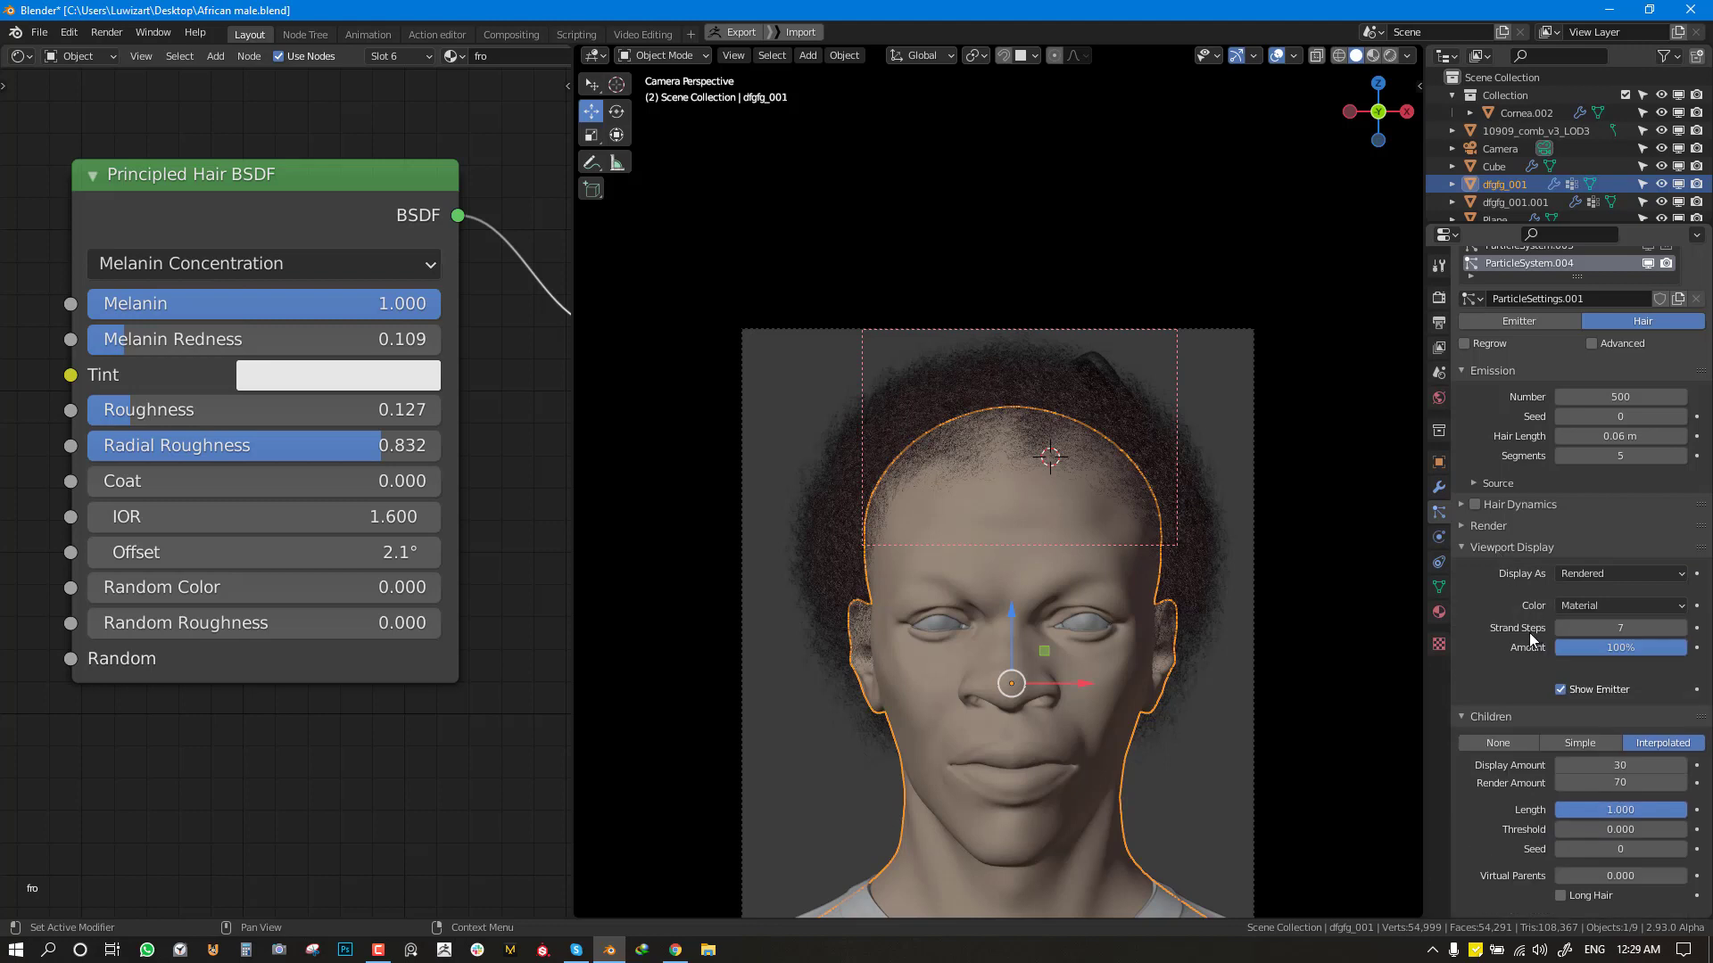
{"action": "left_click", "coordinate": [1521, 546]}
{"action": "left_click", "coordinate": [1502, 527]}
Step: Set render path steps to 7 and child render amount to 80, then render with F12
{"action": "left_click", "coordinate": [1620, 699]}
{"action": "type", "text": "7"}
{"action": "key", "text": "Return"}
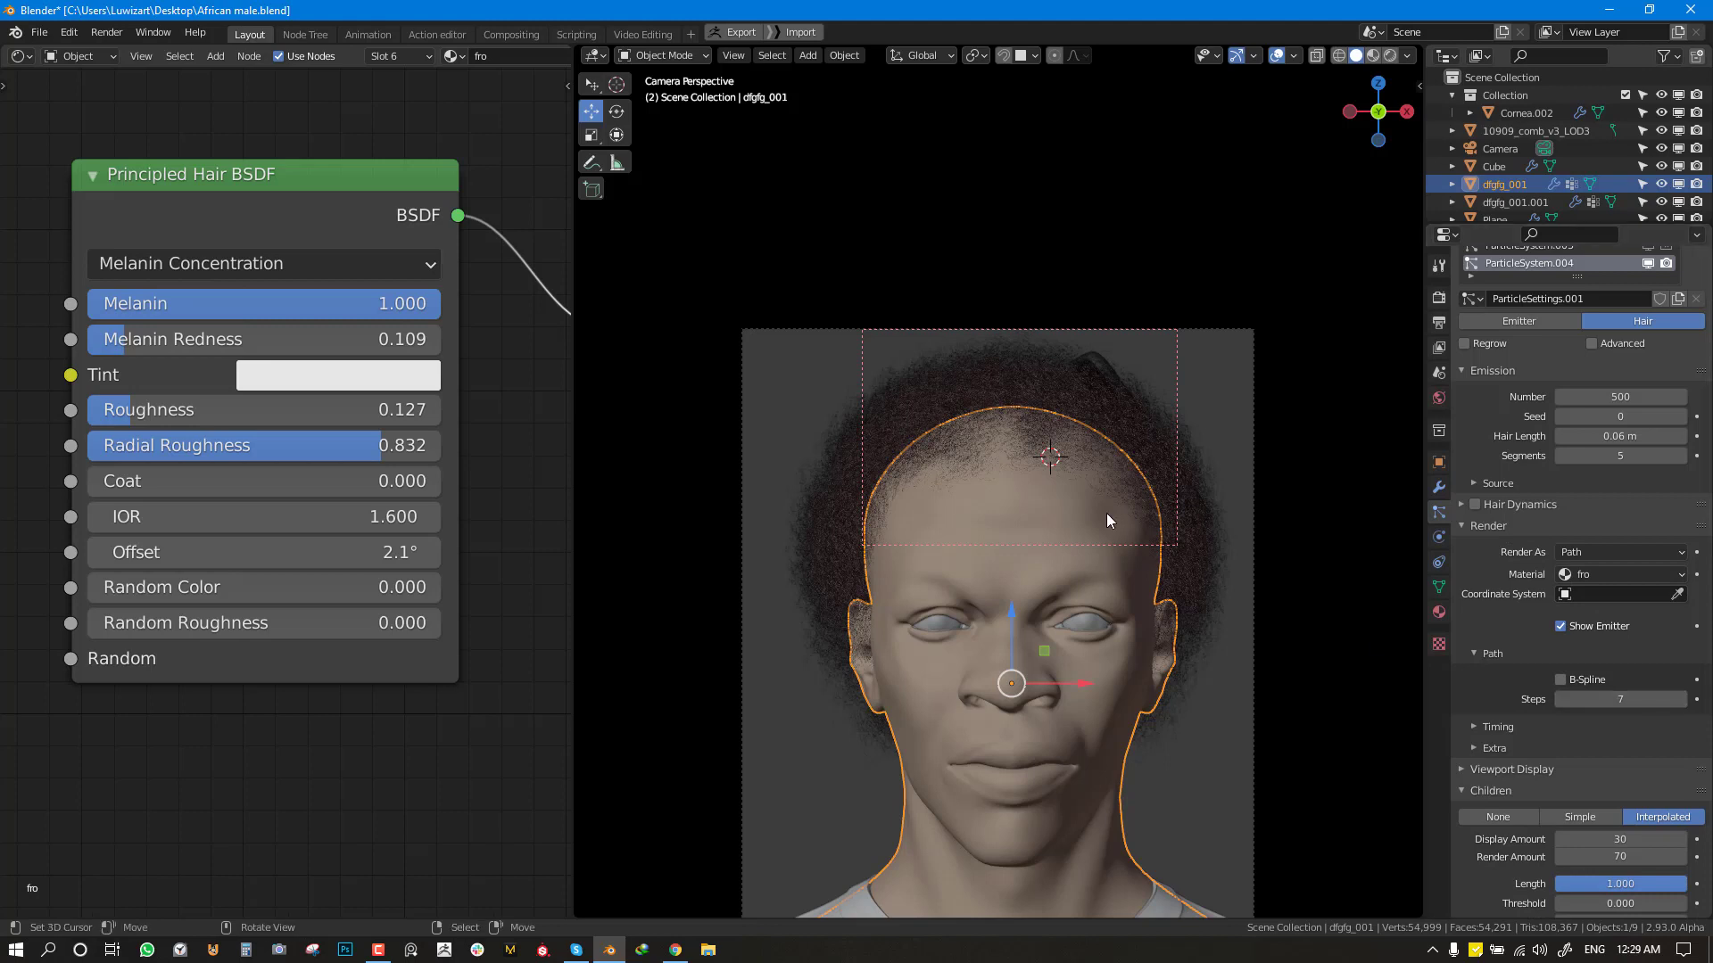
{"action": "left_click", "coordinate": [1633, 857]}
{"action": "type", "text": "80"}
{"action": "key", "text": "Return"}
{"action": "key", "text": "F12"}
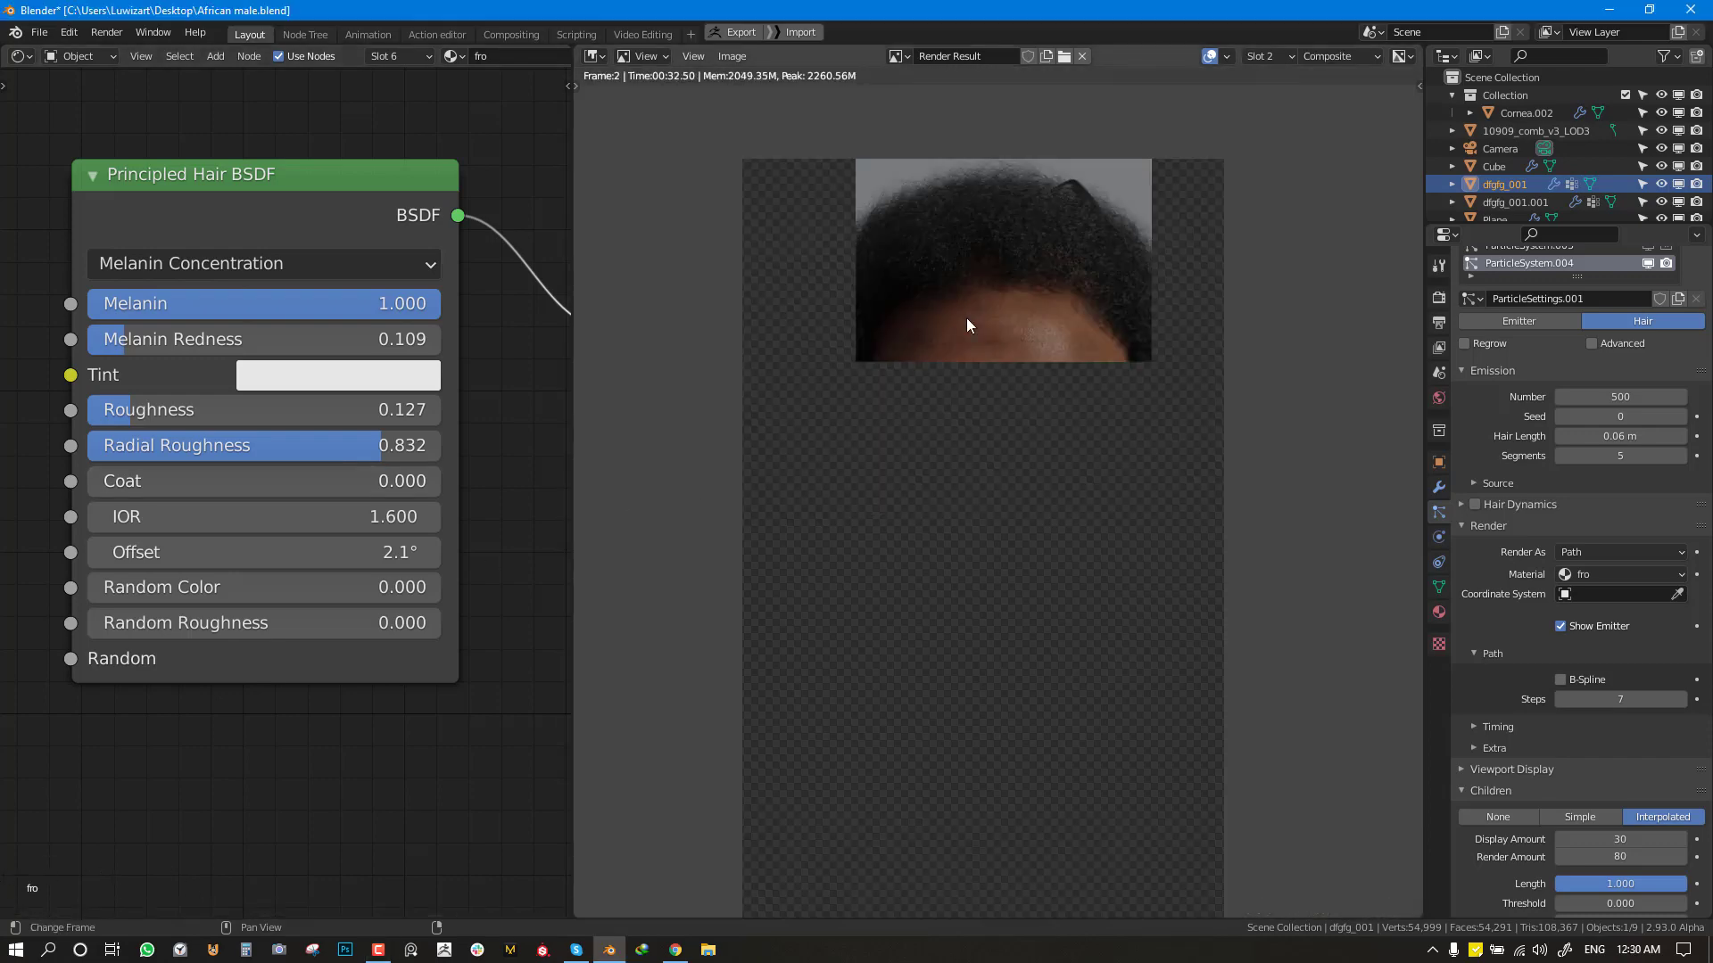
Step: Zoom in and out over the finished hair render, then close it to return to the bust
{"action": "scroll", "coordinate": [929, 366], "scroll_direction": "up", "scroll_amount": 1}
{"action": "scroll", "coordinate": [950, 334], "scroll_direction": "up", "scroll_amount": 2}
{"action": "scroll", "coordinate": [959, 401], "scroll_direction": "up", "scroll_amount": 2}
{"action": "scroll", "coordinate": [970, 475], "scroll_direction": "down", "scroll_amount": 4}
{"action": "scroll", "coordinate": [971, 475], "scroll_direction": "down", "scroll_amount": 2}
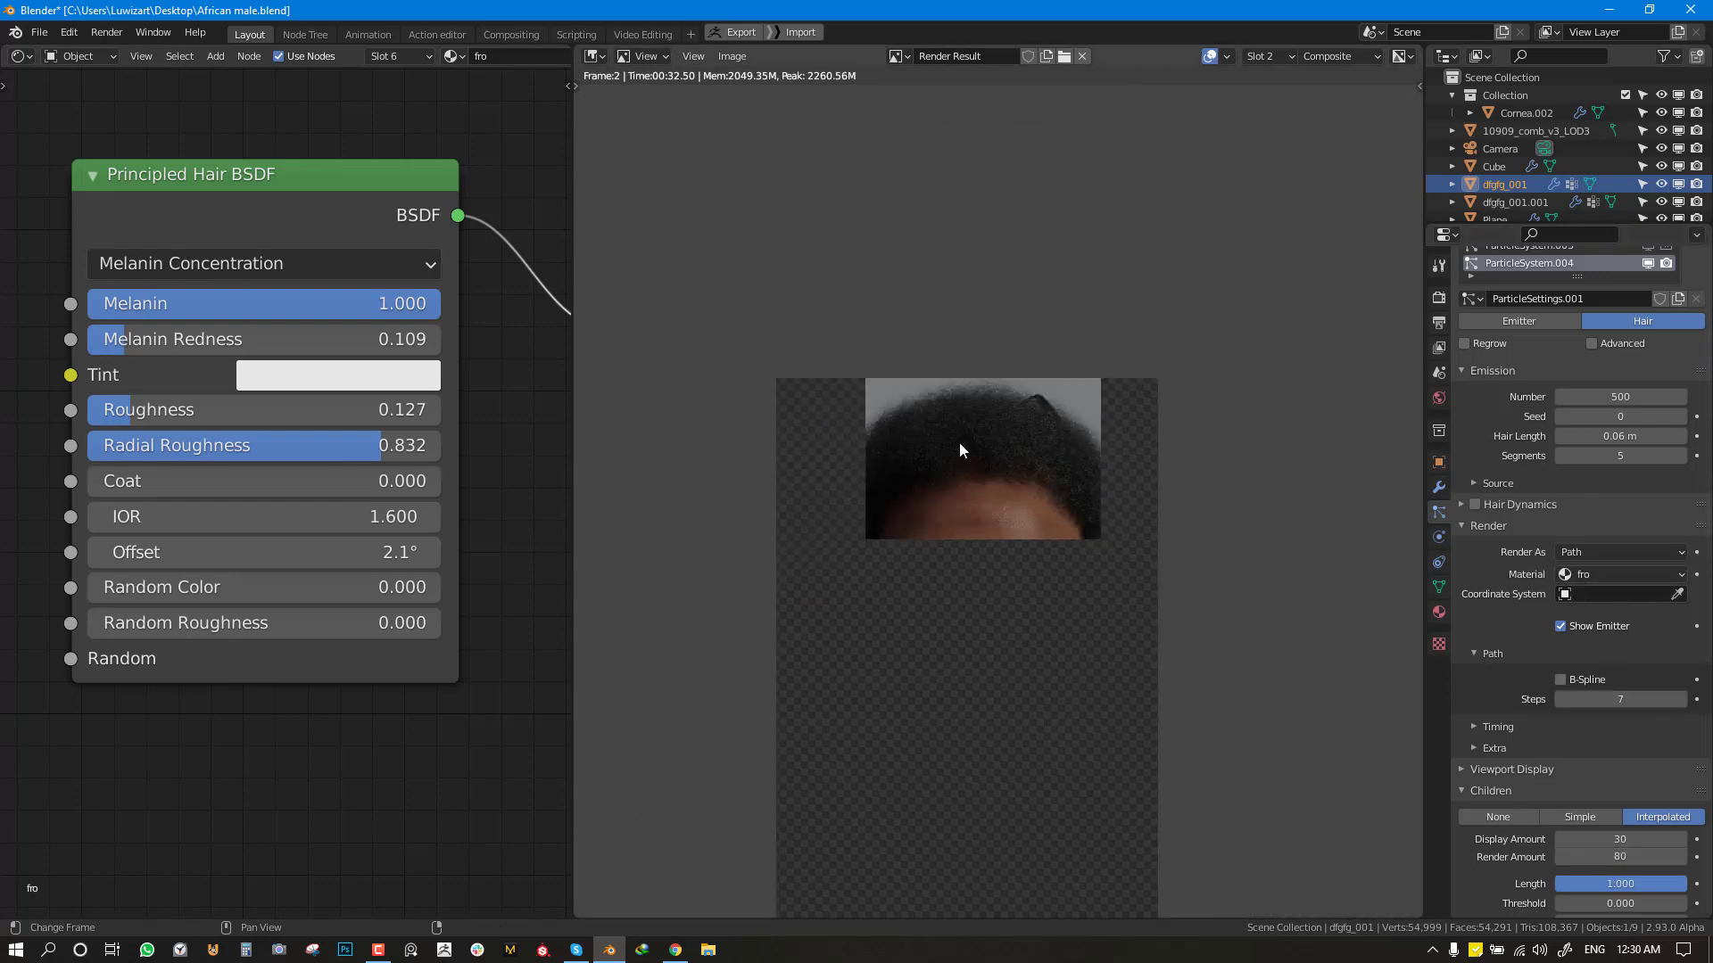
{"action": "key", "text": "Escape"}
{"action": "scroll", "coordinate": [1011, 436], "scroll_direction": "down", "scroll_amount": 5}
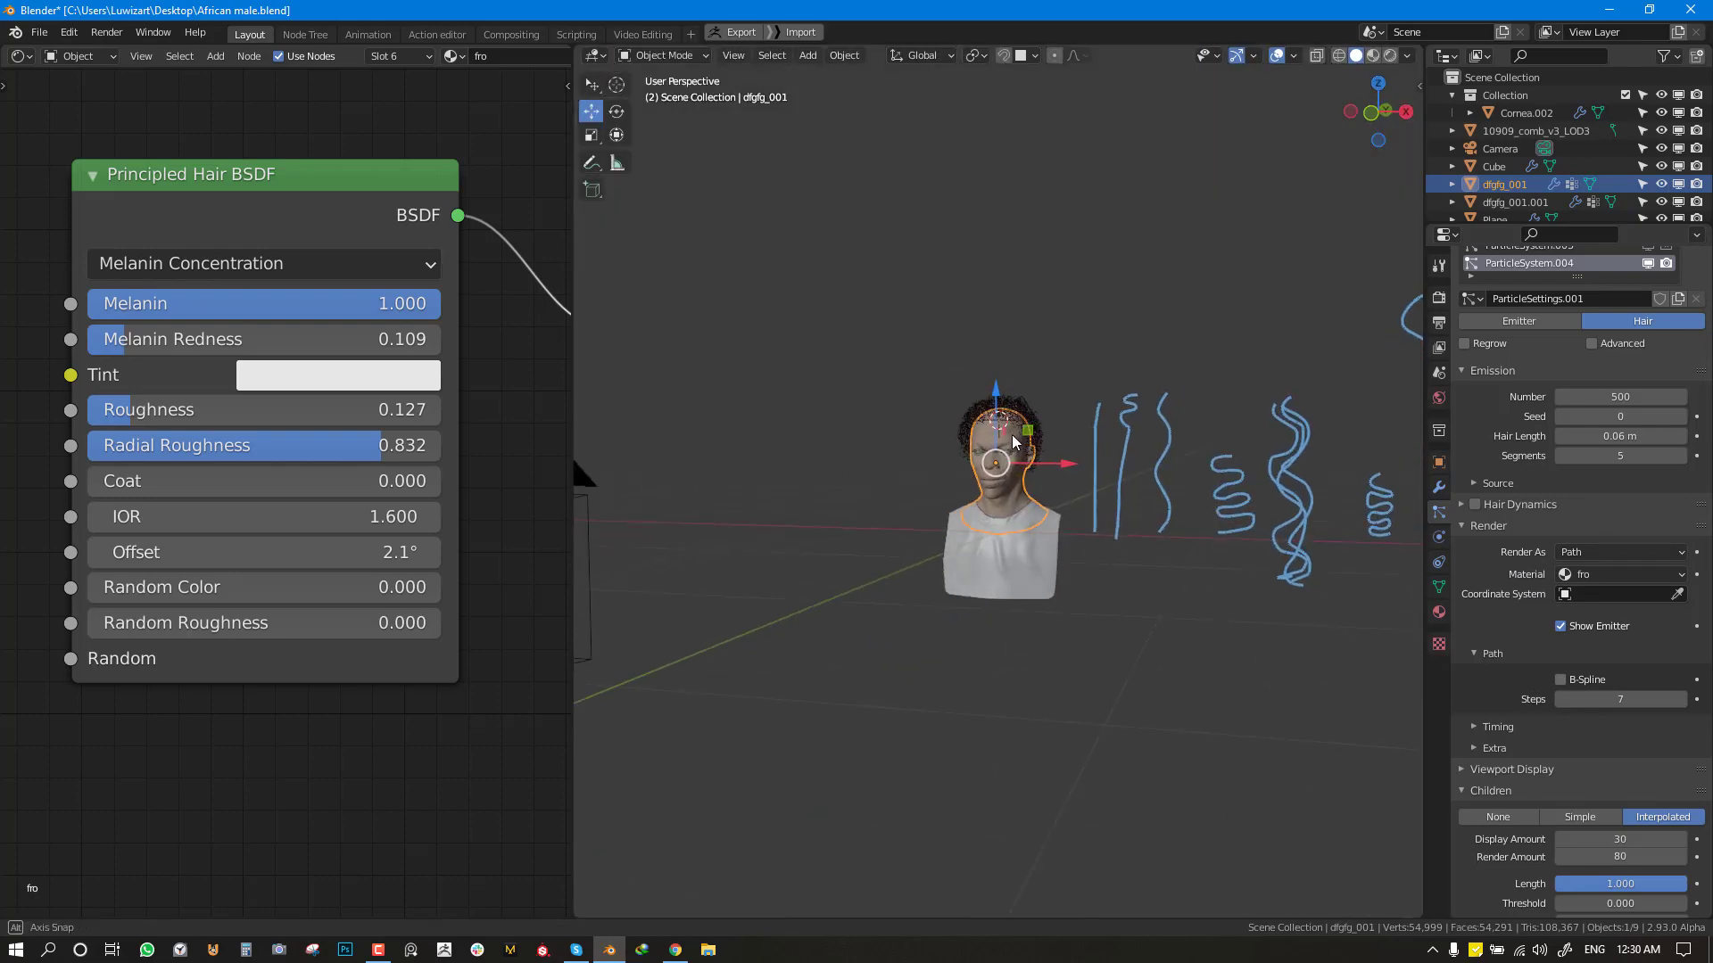
Step: Select the head object and switch it into Particle Edit mode
{"action": "key", "text": "KP_1"}
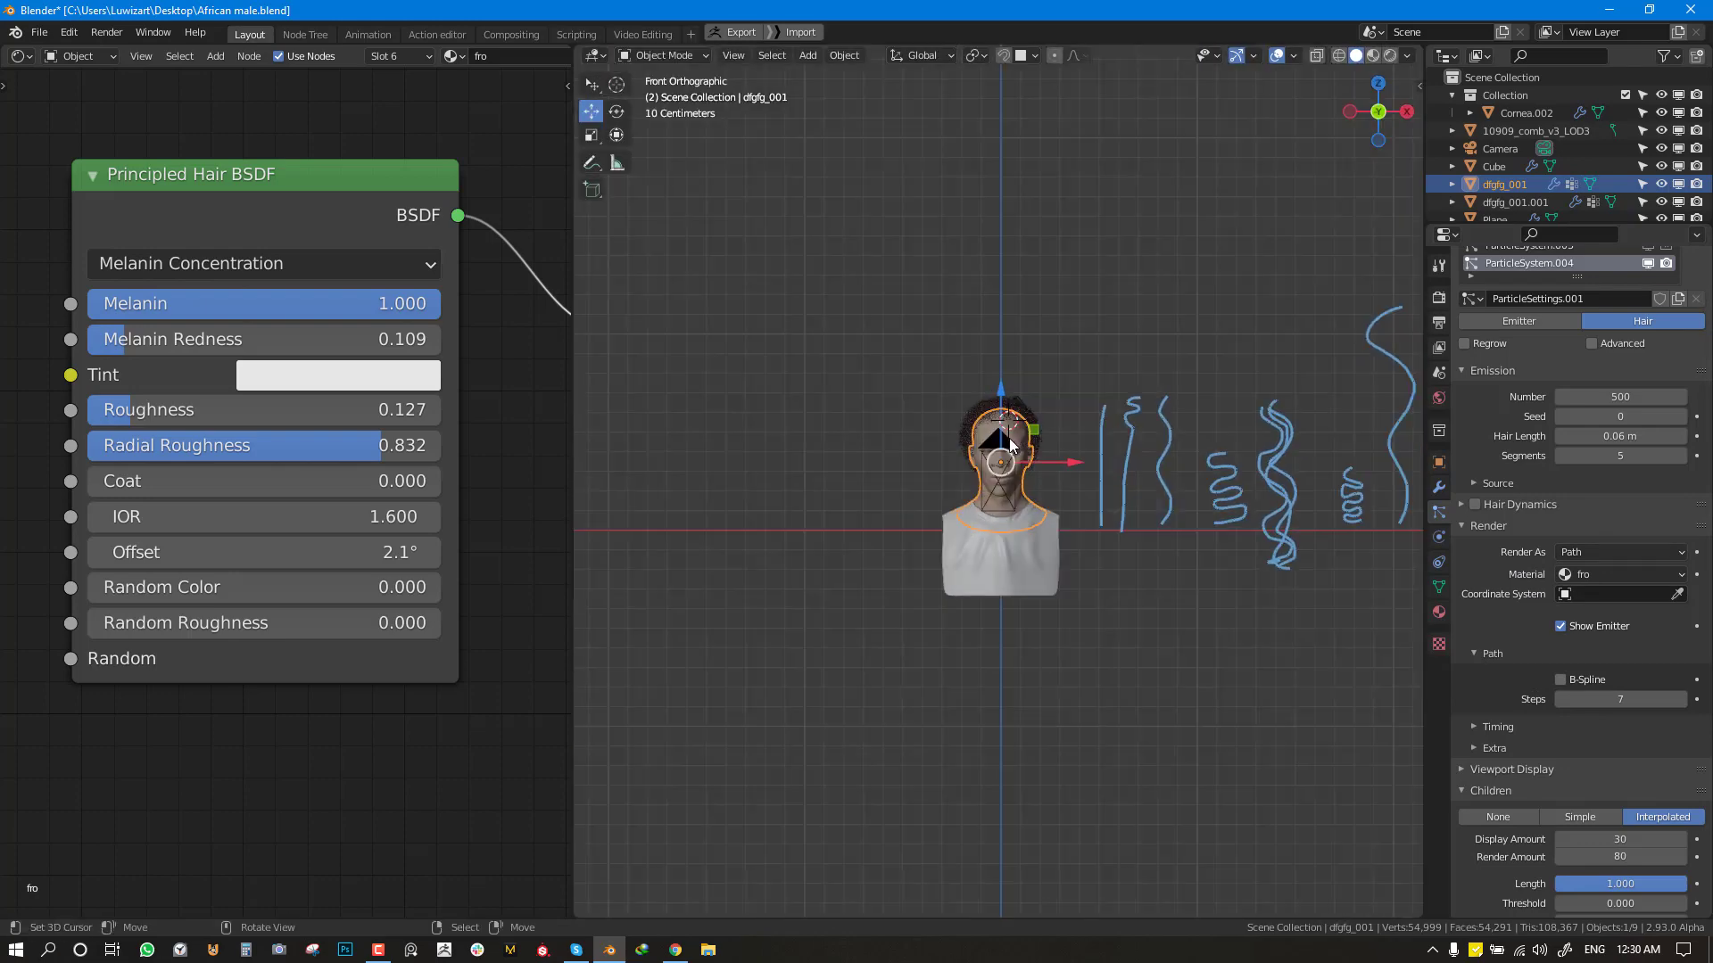
{"action": "scroll", "coordinate": [1009, 437], "scroll_direction": "up", "scroll_amount": 3}
{"action": "key", "text": "alt+a"}
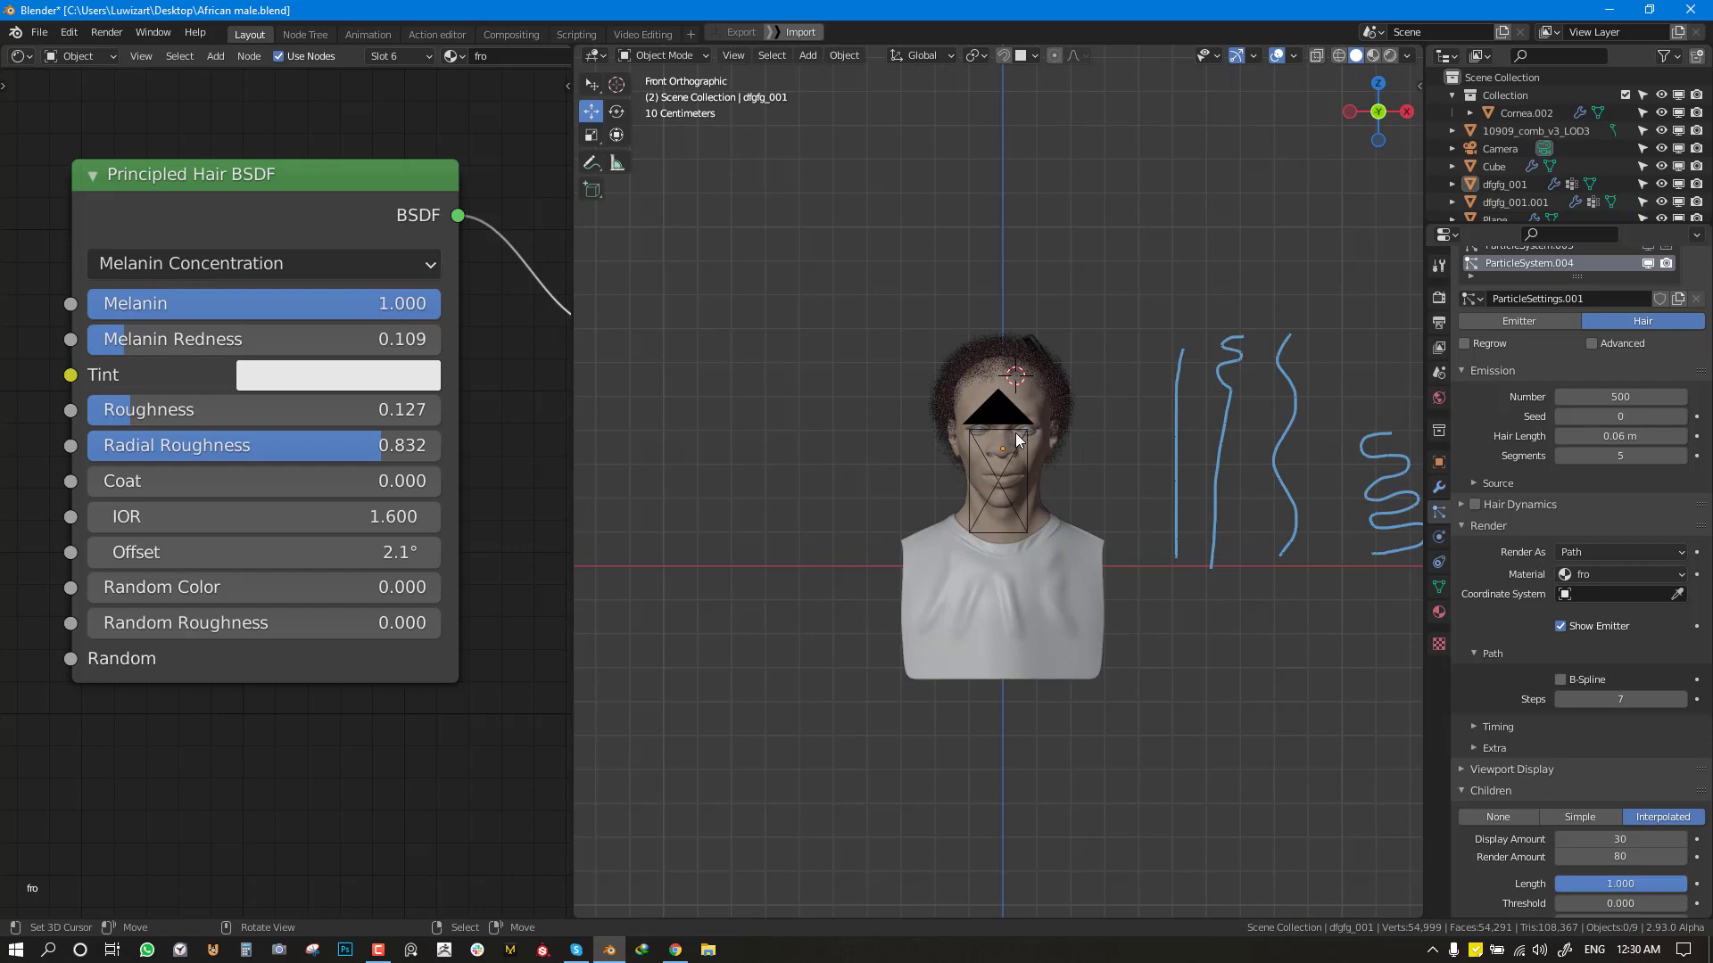
{"action": "middle_click_drag", "start_coordinate": [1010, 443], "coordinate": [954, 433]}
{"action": "middle_click_drag", "start_coordinate": [1372, 373], "coordinate": [1192, 373]}
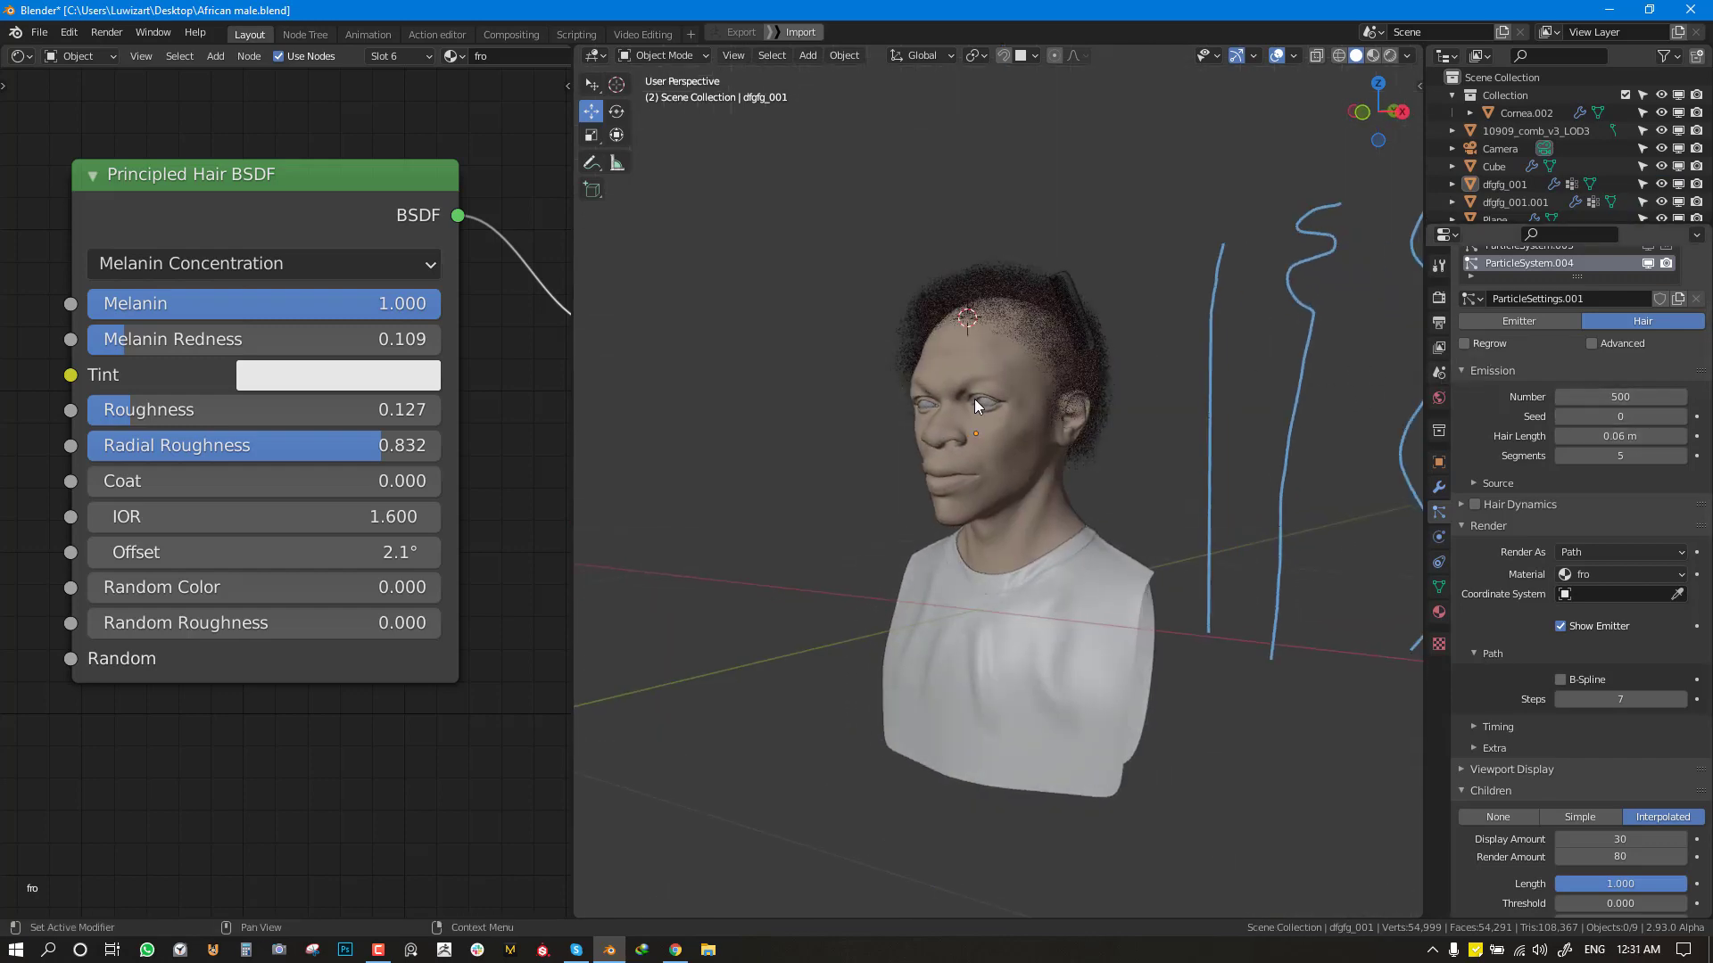
{"action": "middle_click_drag", "start_coordinate": [824, 399], "coordinate": [1197, 382]}
{"action": "left_click", "coordinate": [1035, 270]}
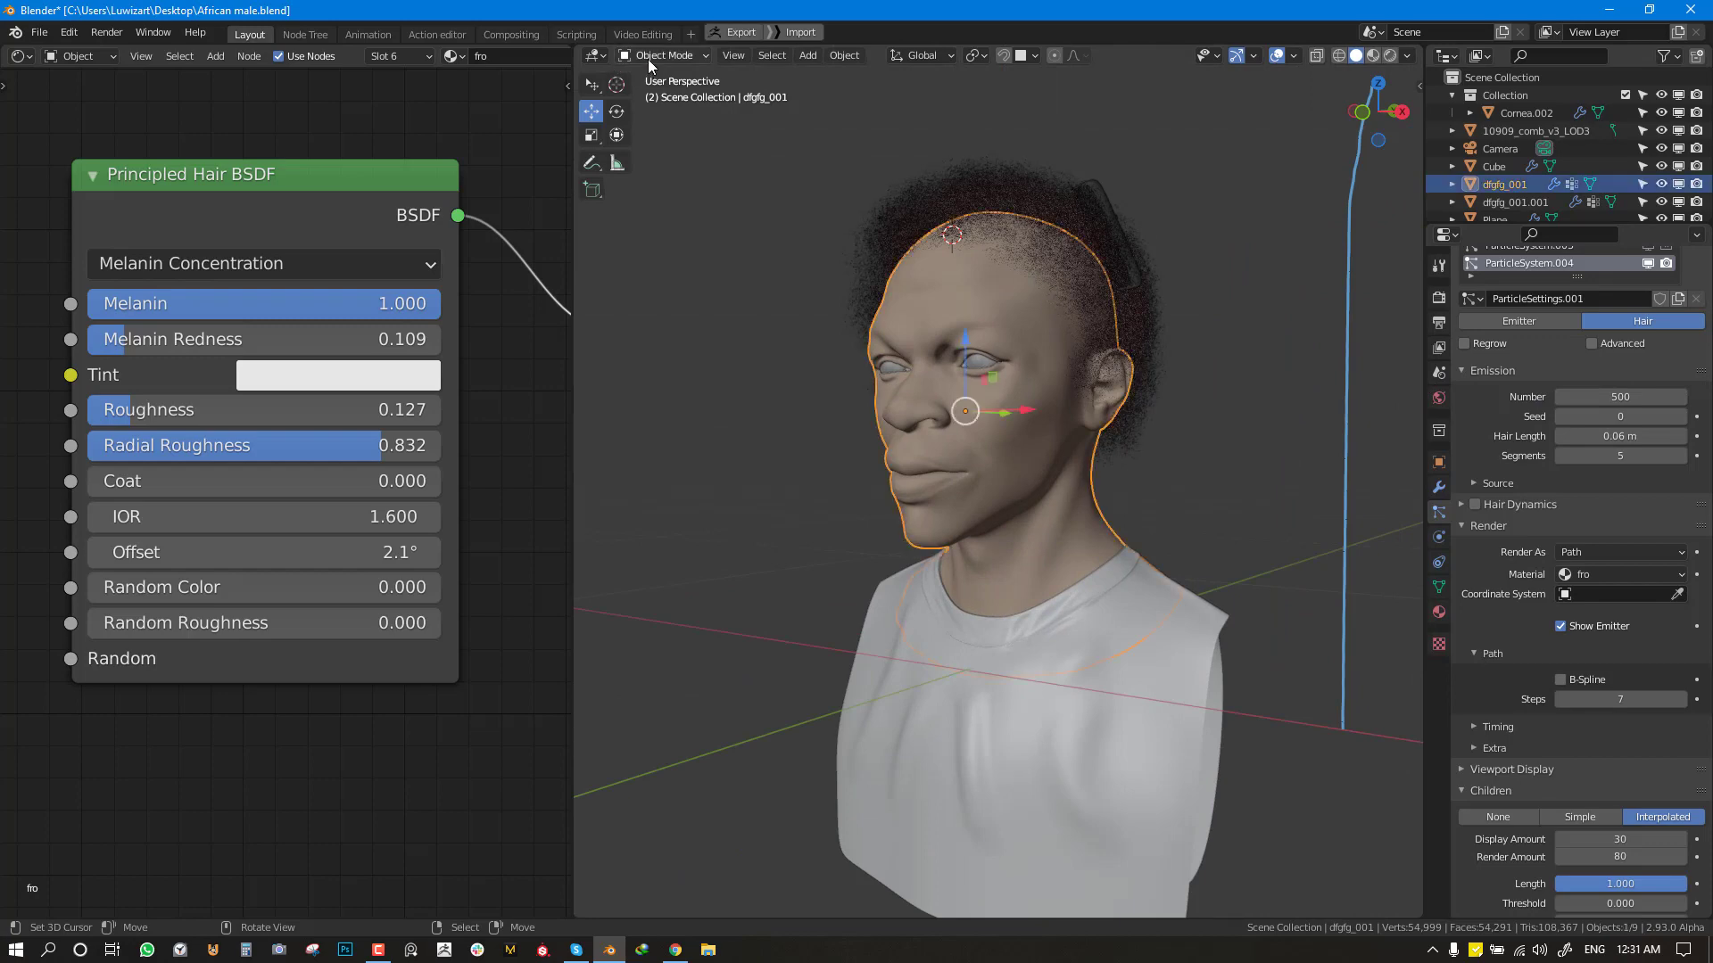
{"action": "left_click", "coordinate": [649, 57]}
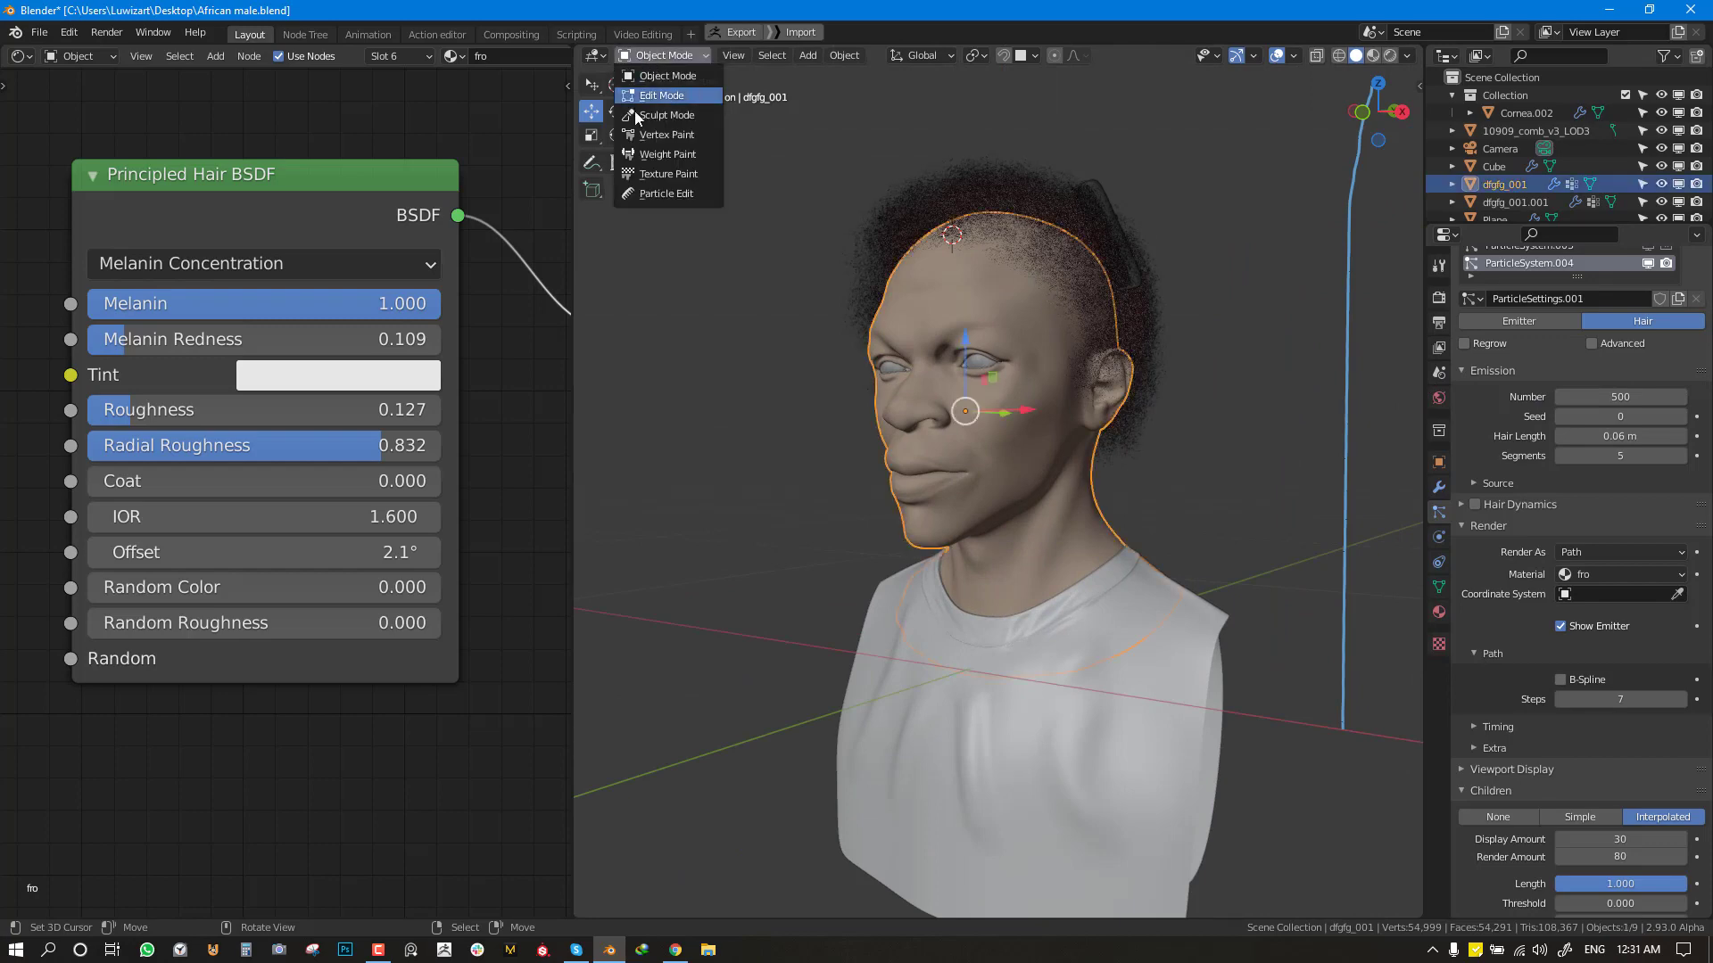
{"action": "left_click", "coordinate": [656, 193]}
Step: Maximize the 3D view, change the strand display, and isolate the head in front local view
{"action": "middle_click_drag", "start_coordinate": [913, 200], "coordinate": [805, 254]}
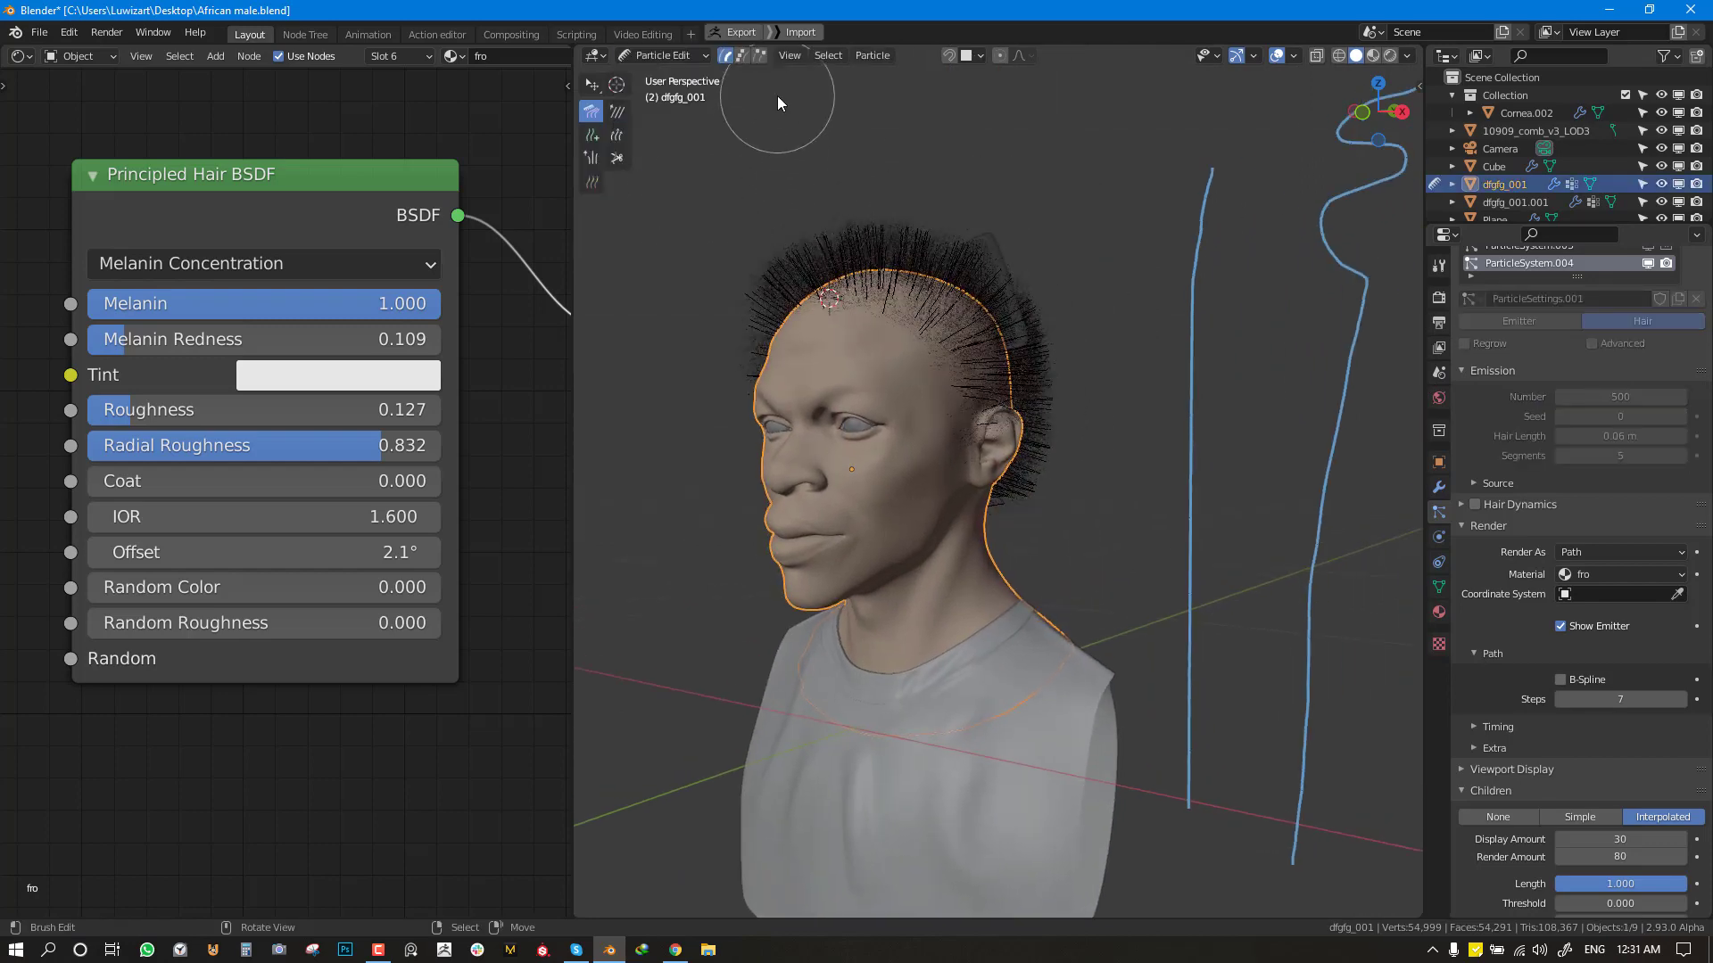
{"action": "key", "text": "ctrl+space"}
{"action": "right_click", "coordinate": [719, 207]}
{"action": "left_click", "coordinate": [655, 259]}
{"action": "middle_click_drag", "start_coordinate": [651, 255], "coordinate": [980, 363]}
{"action": "key", "text": "KP_1"}
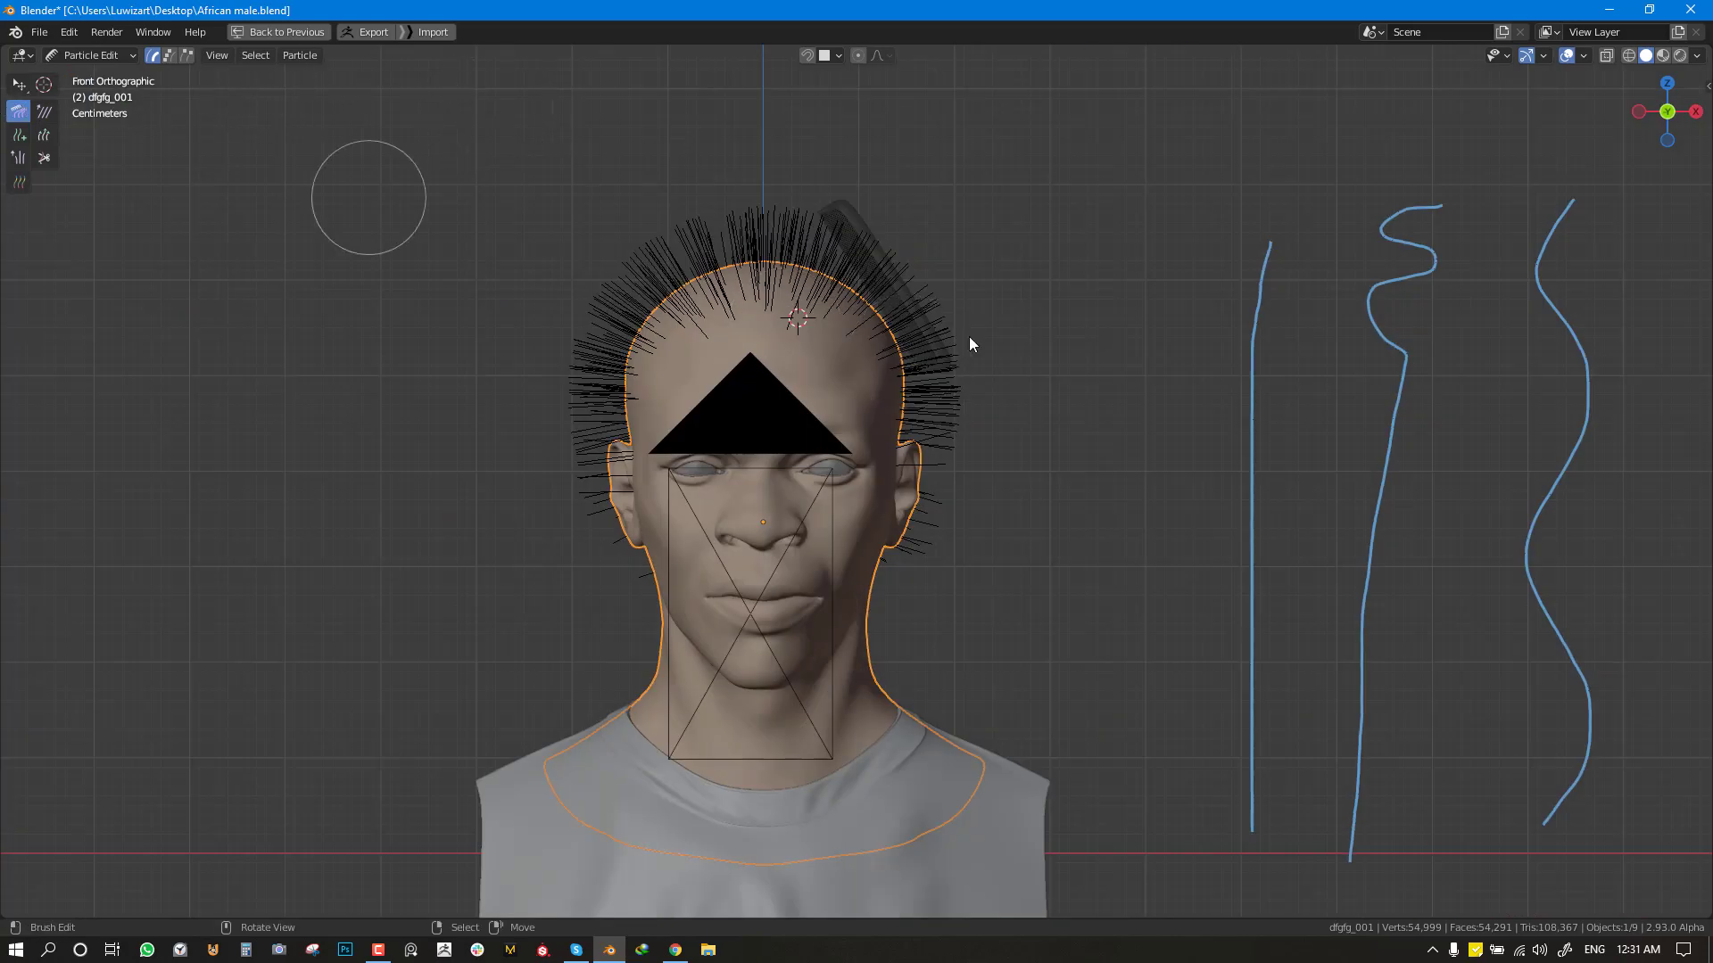
{"action": "middle_click_drag", "start_coordinate": [1003, 346], "coordinate": [965, 357]}
{"action": "key", "text": "KP_Divide"}
{"action": "key", "text": "KP_1"}
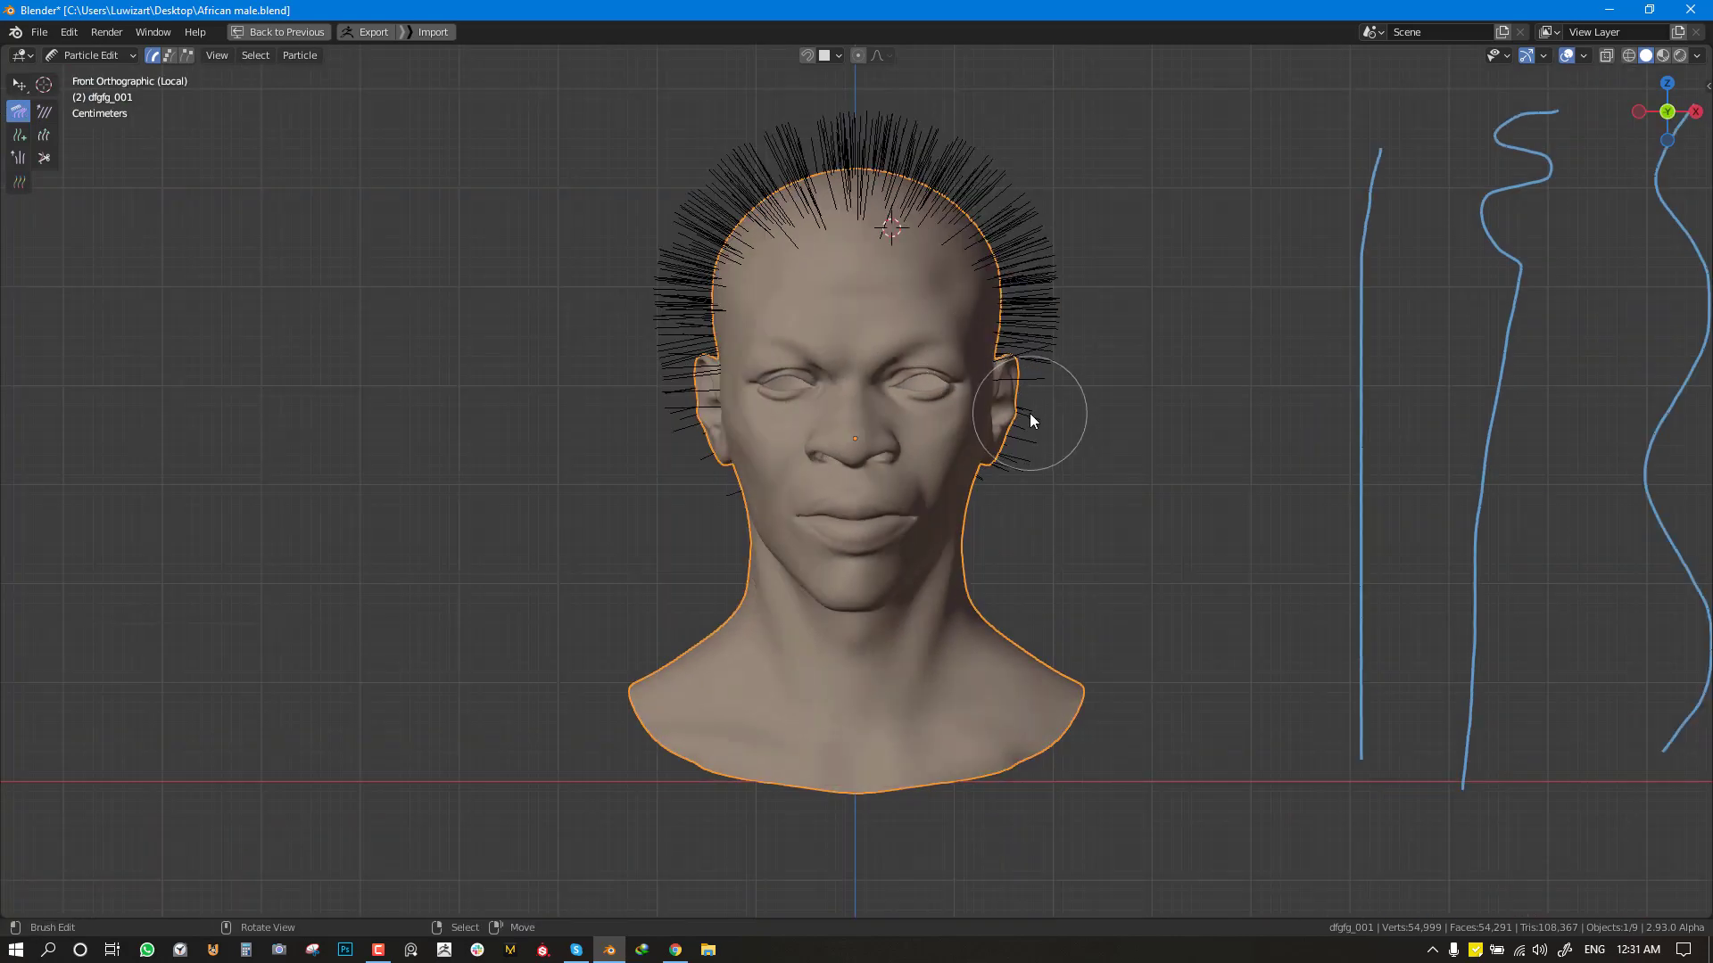
Step: Enlarge the Comb brush and comb the right and left side hair up flat against the skull
{"action": "key", "text": "f"}
{"action": "left_click", "coordinate": [1080, 426]}
{"action": "mouse_move", "coordinate": [1070, 490]}
{"action": "left_mouse_down"}
{"action": "mouse_move", "coordinate": [1093, 311]}
{"action": "mouse_move", "coordinate": [1137, 375]}
{"action": "mouse_move", "coordinate": [1147, 248]}
{"action": "mouse_move", "coordinate": [1087, 143]}
{"action": "mouse_move", "coordinate": [1033, 255]}
{"action": "mouse_move", "coordinate": [1071, 276]}
{"action": "mouse_move", "coordinate": [1062, 300]}
{"action": "mouse_move", "coordinate": [1086, 126]}
{"action": "mouse_move", "coordinate": [1001, 107]}
{"action": "left_mouse_up"}
{"action": "mouse_move", "coordinate": [699, 631]}
{"action": "left_mouse_down"}
{"action": "mouse_move", "coordinate": [682, 503]}
{"action": "mouse_move", "coordinate": [619, 368]}
{"action": "mouse_move", "coordinate": [614, 405]}
{"action": "mouse_move", "coordinate": [571, 241]}
{"action": "mouse_move", "coordinate": [715, 329]}
{"action": "mouse_move", "coordinate": [676, 324]}
{"action": "left_mouse_up"}
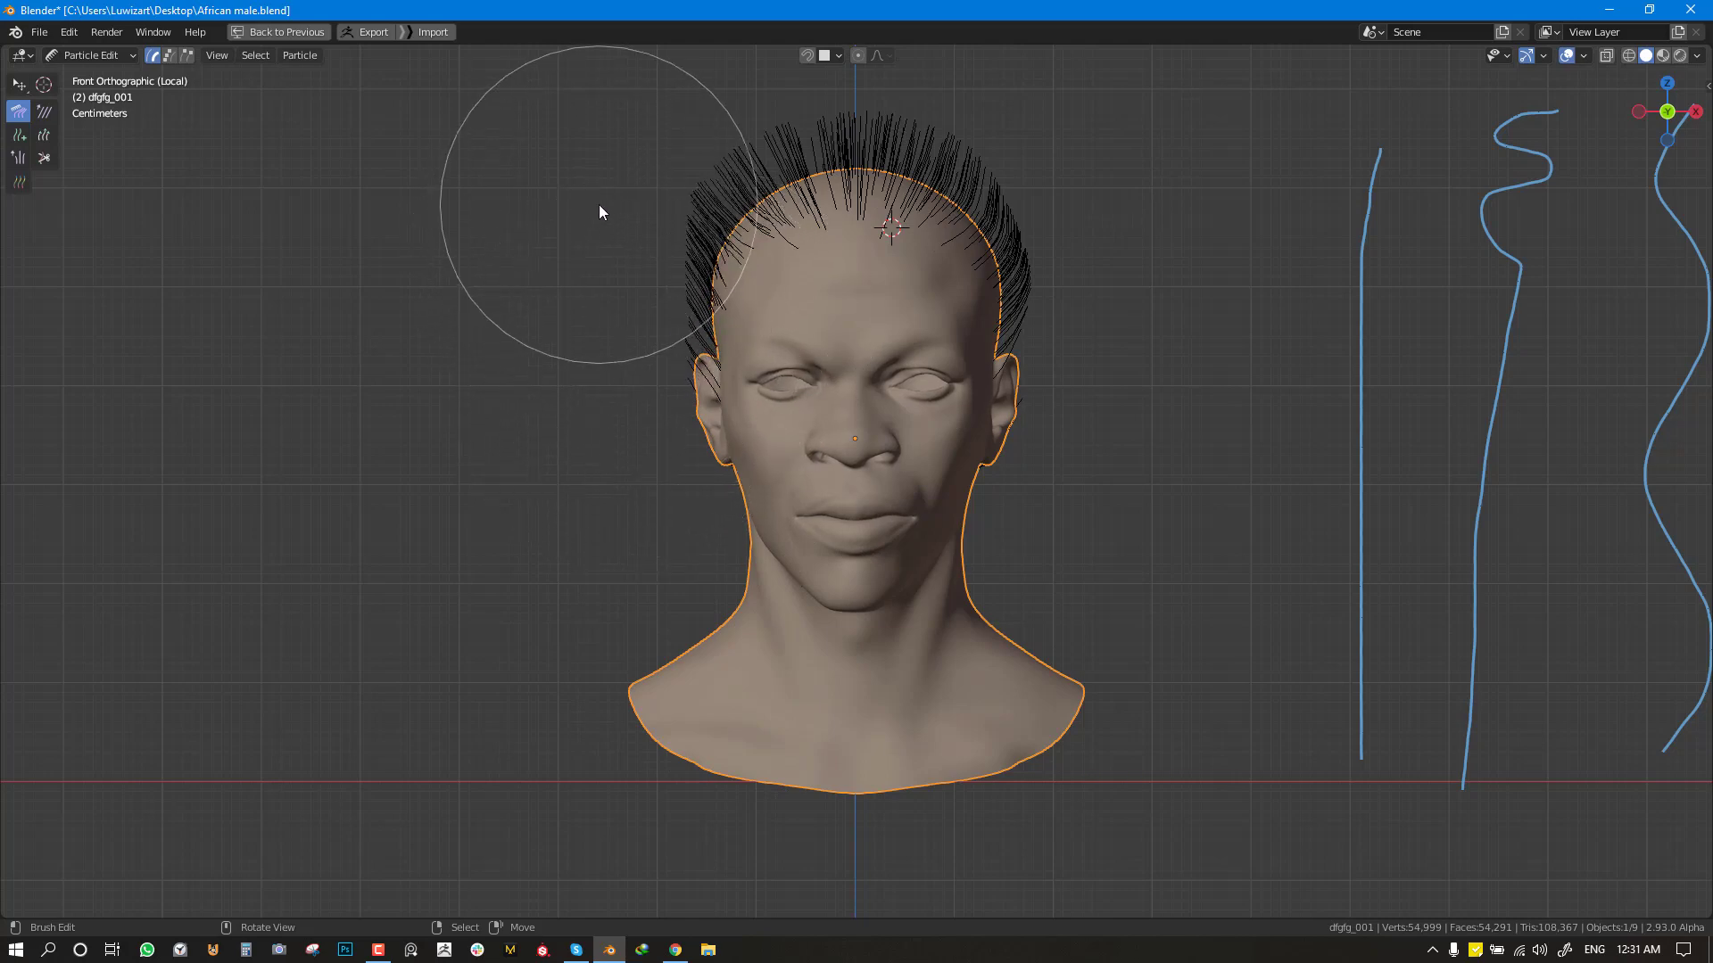
Step: From the right side, comb the back and crown hair, then the hairline with a smaller brush
{"action": "key", "text": "KP_3"}
{"action": "mouse_move", "coordinate": [1162, 374]}
{"action": "left_mouse_down"}
{"action": "mouse_move", "coordinate": [1064, 386]}
{"action": "mouse_move", "coordinate": [1125, 382]}
{"action": "left_mouse_up"}
{"action": "mouse_move", "coordinate": [966, 89]}
{"action": "left_mouse_down"}
{"action": "mouse_move", "coordinate": [692, 104]}
{"action": "mouse_move", "coordinate": [785, 184]}
{"action": "mouse_move", "coordinate": [849, 169]}
{"action": "mouse_move", "coordinate": [945, 196]}
{"action": "mouse_move", "coordinate": [956, 173]}
{"action": "mouse_move", "coordinate": [1047, 229]}
{"action": "mouse_move", "coordinate": [1061, 259]}
{"action": "left_mouse_up"}
{"action": "key", "text": "f"}
{"action": "left_click", "coordinate": [578, 195]}
{"action": "mouse_move", "coordinate": [677, 169]}
{"action": "left_mouse_down"}
{"action": "mouse_move", "coordinate": [696, 243]}
{"action": "mouse_move", "coordinate": [735, 155]}
{"action": "mouse_move", "coordinate": [711, 208]}
{"action": "mouse_move", "coordinate": [686, 202]}
{"action": "mouse_move", "coordinate": [708, 152]}
{"action": "left_mouse_up"}
Step: Inspect the combed hair from behind and front three-quarter views, ending in front view
{"action": "key", "text": "KP_1"}
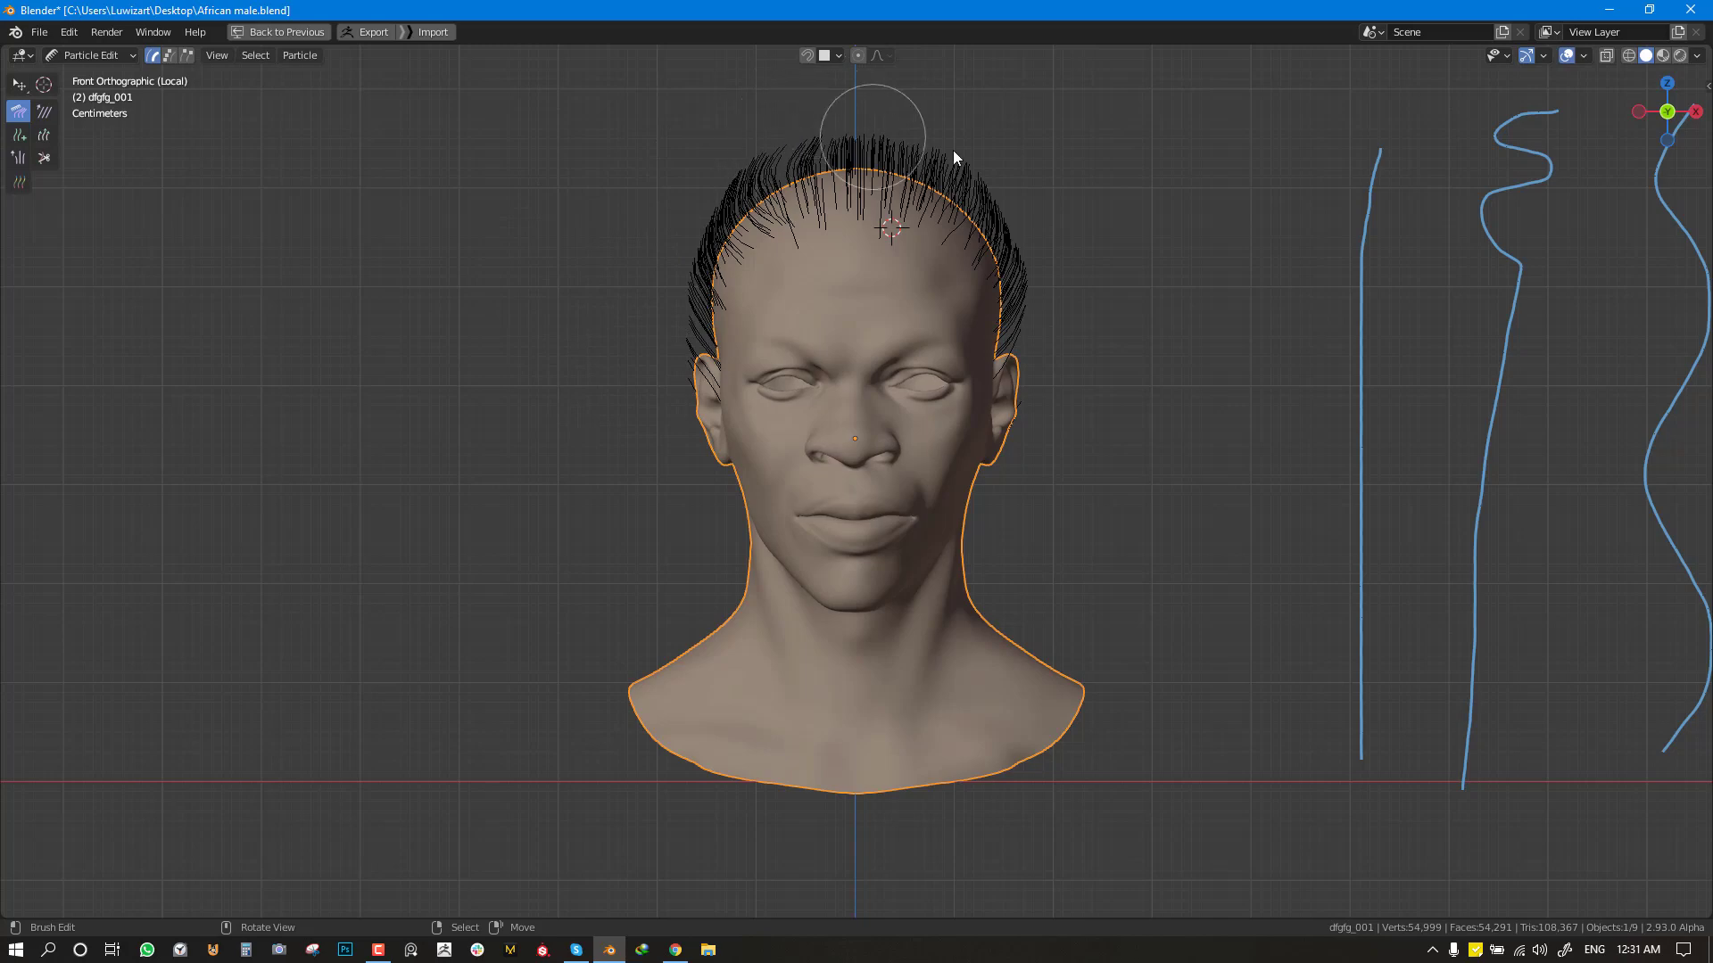
{"action": "mouse_move", "coordinate": [780, 122]}
{"action": "middle_mouse_down"}
{"action": "mouse_move", "coordinate": [789, 187]}
{"action": "mouse_move", "coordinate": [928, 281]}
{"action": "mouse_move", "coordinate": [864, 268]}
{"action": "mouse_move", "coordinate": [1032, 268]}
{"action": "mouse_move", "coordinate": [860, 259]}
{"action": "mouse_move", "coordinate": [1034, 292]}
{"action": "mouse_move", "coordinate": [972, 284]}
{"action": "mouse_move", "coordinate": [941, 340]}
{"action": "middle_mouse_up"}
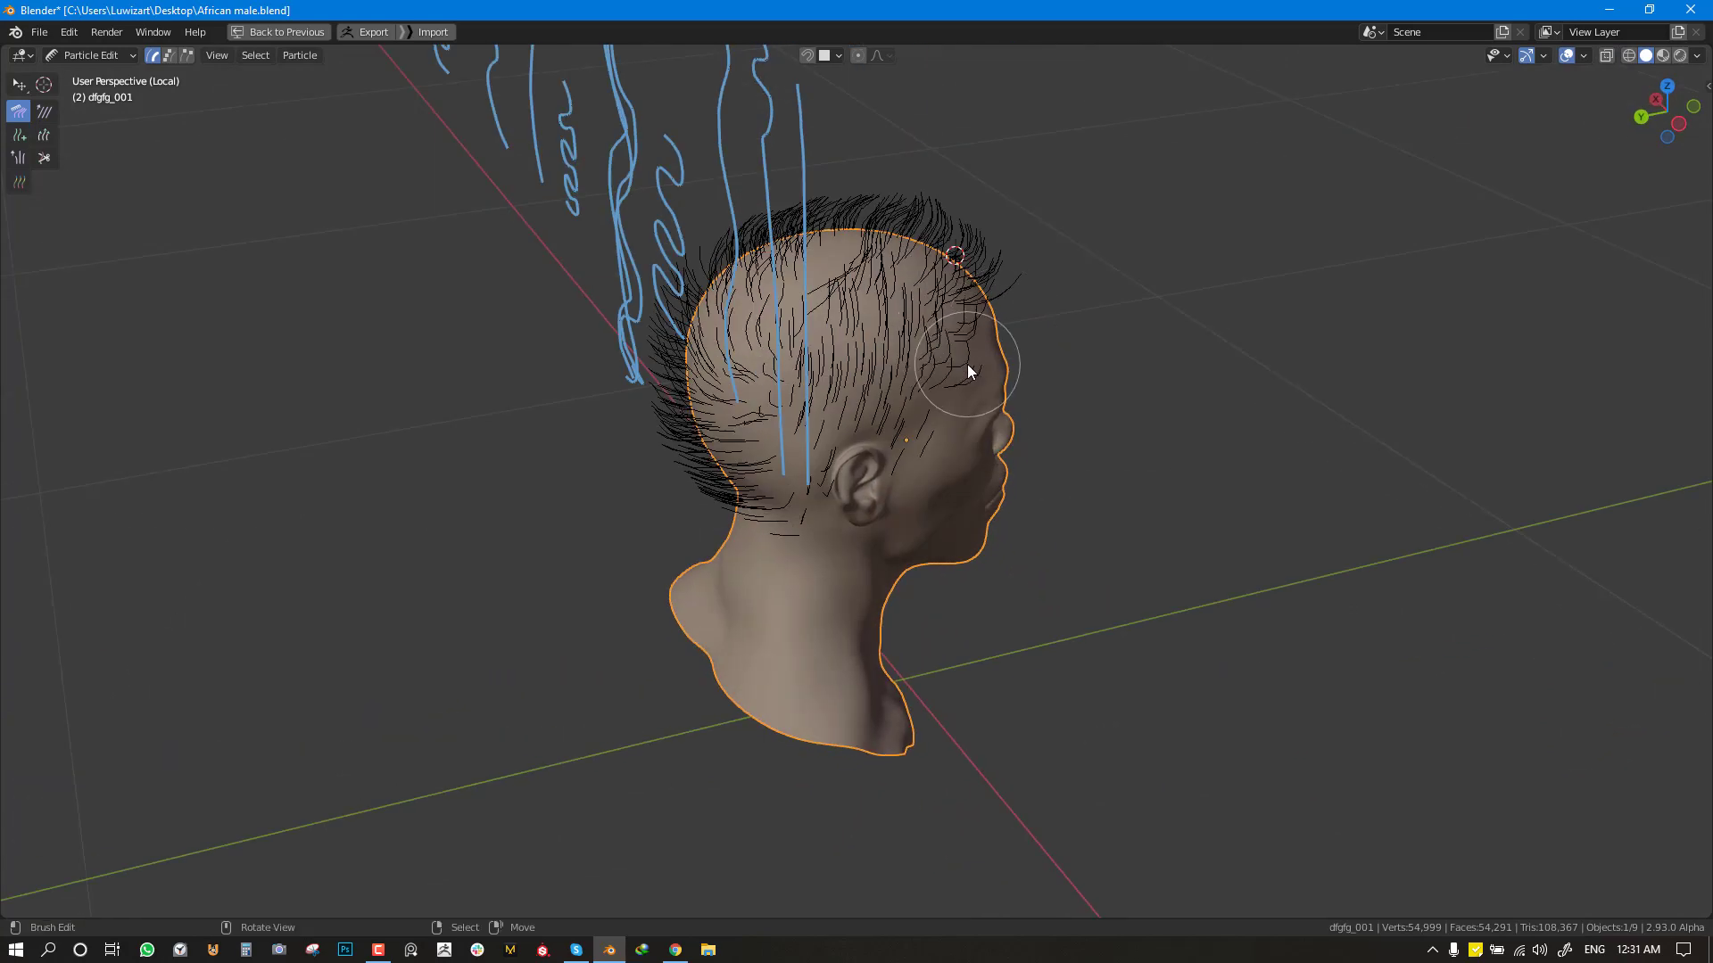
{"action": "mouse_move", "coordinate": [1083, 388]}
{"action": "middle_mouse_down"}
{"action": "mouse_move", "coordinate": [882, 382]}
{"action": "mouse_move", "coordinate": [997, 382]}
{"action": "mouse_move", "coordinate": [875, 405]}
{"action": "middle_mouse_up"}
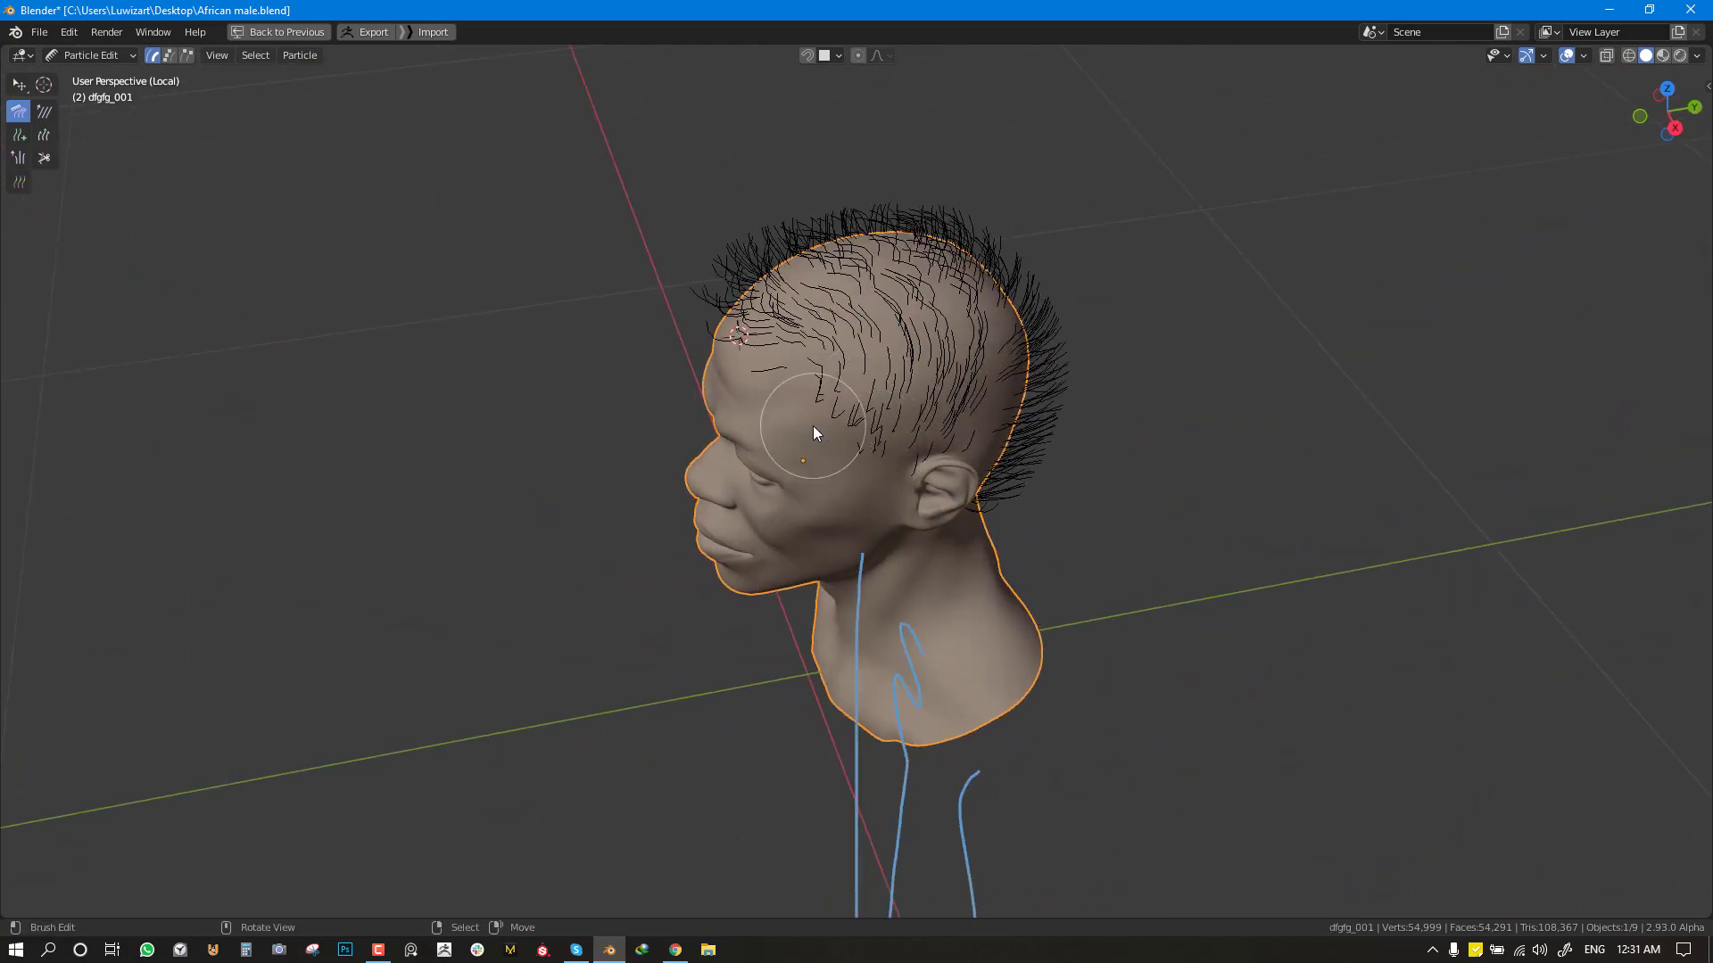
{"action": "key", "text": "KP_1"}
{"action": "key", "text": "ctrl+Tab"}
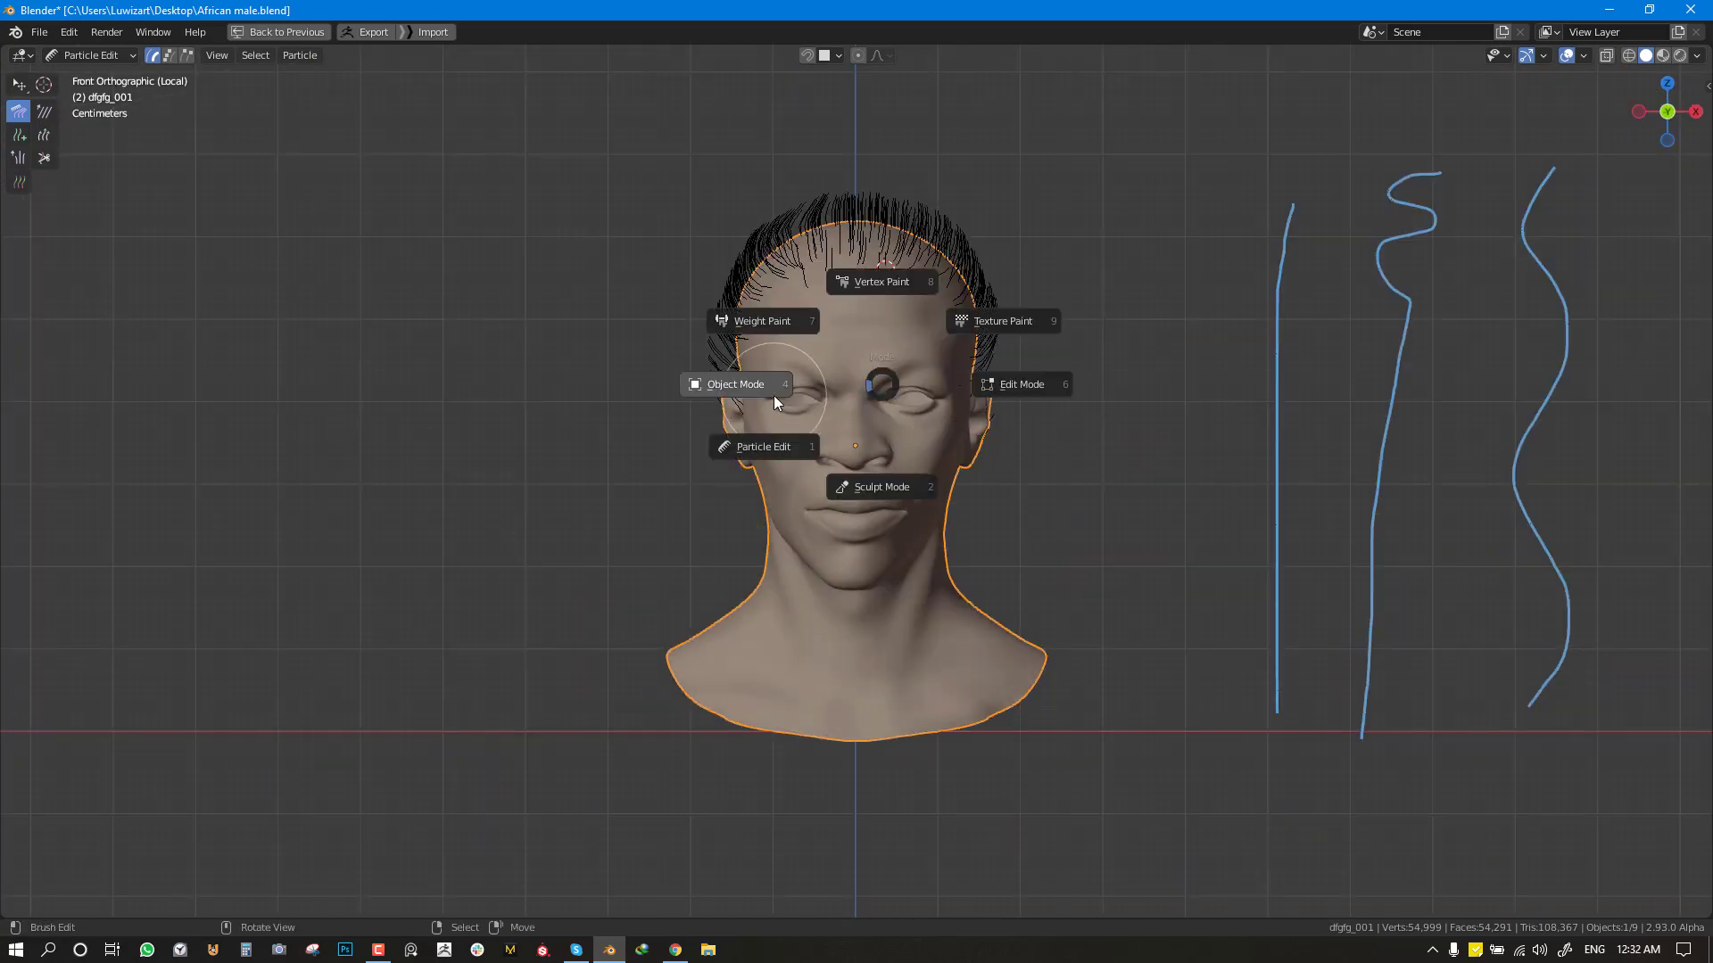
Step: Return to Object Mode and look through the scene camera
{"action": "left_click", "coordinate": [774, 395]}
{"action": "middle_click_drag", "start_coordinate": [773, 394], "coordinate": [725, 387]}
{"action": "key", "text": "KP_0"}
{"action": "scroll", "coordinate": [786, 362], "scroll_direction": "down", "scroll_amount": 8}
{"action": "scroll", "coordinate": [878, 396], "scroll_direction": "up", "scroll_amount": 3}
Step: Set a render region over the upper head, render it with F12, and pan the result
{"action": "key", "text": "ctrl+b"}
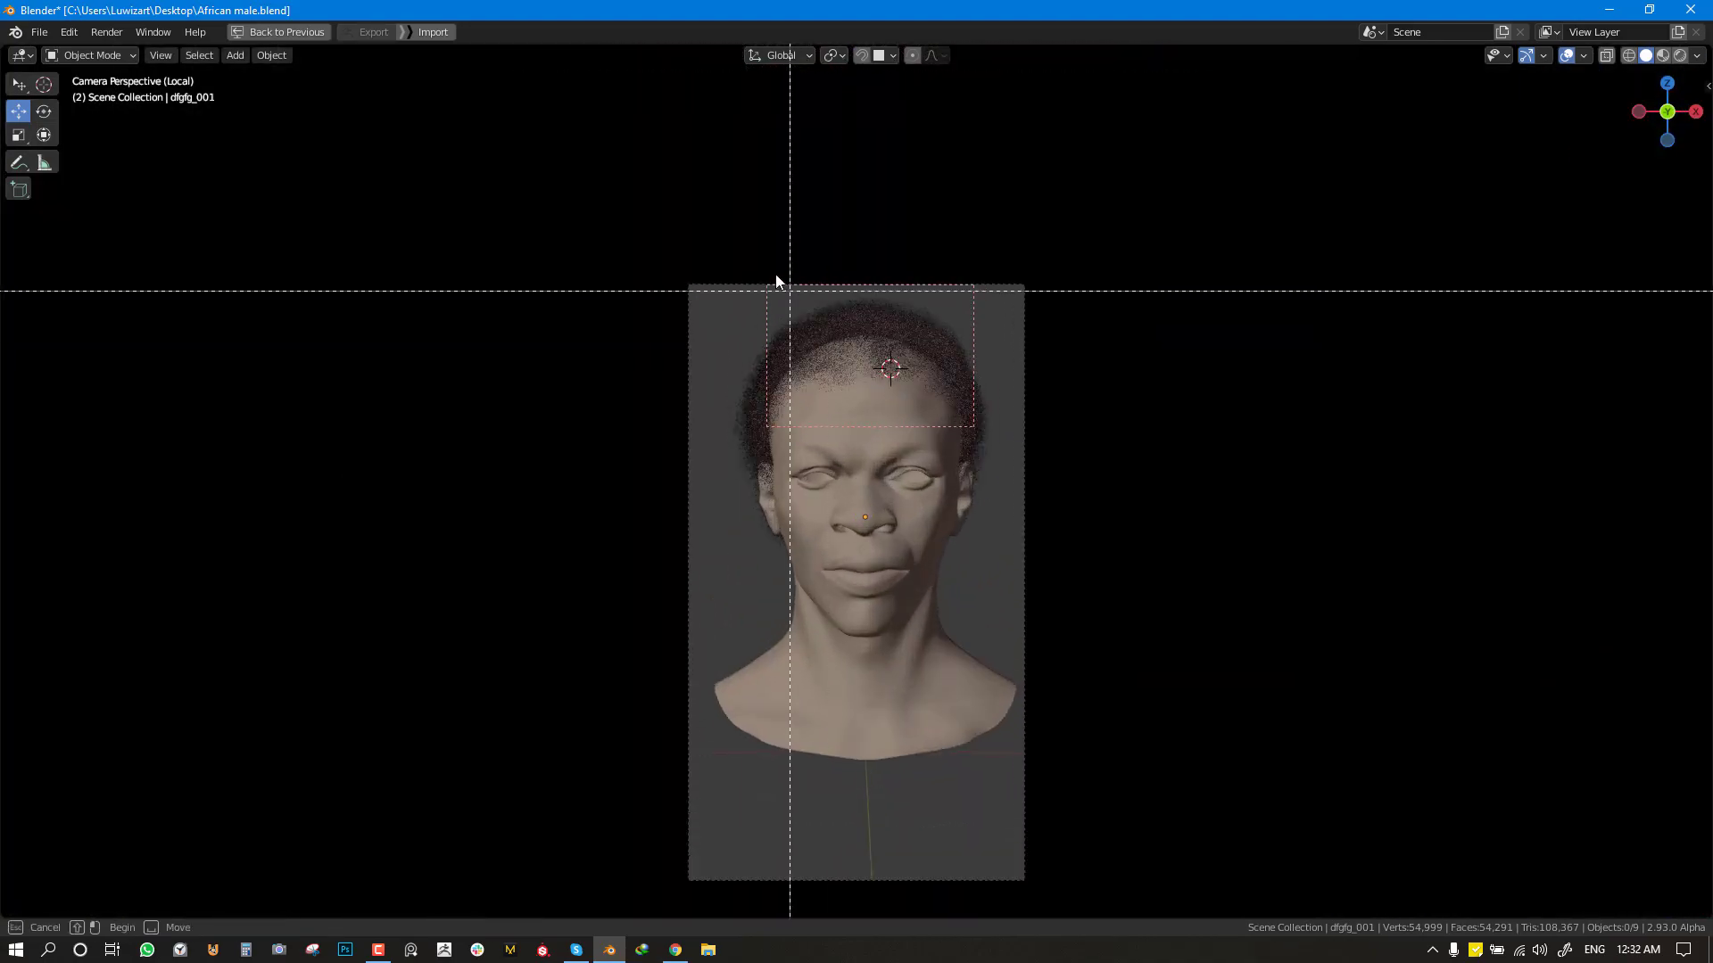
{"action": "left_click_drag", "start_coordinate": [721, 239], "coordinate": [1031, 614]}
{"action": "key", "text": "F12"}
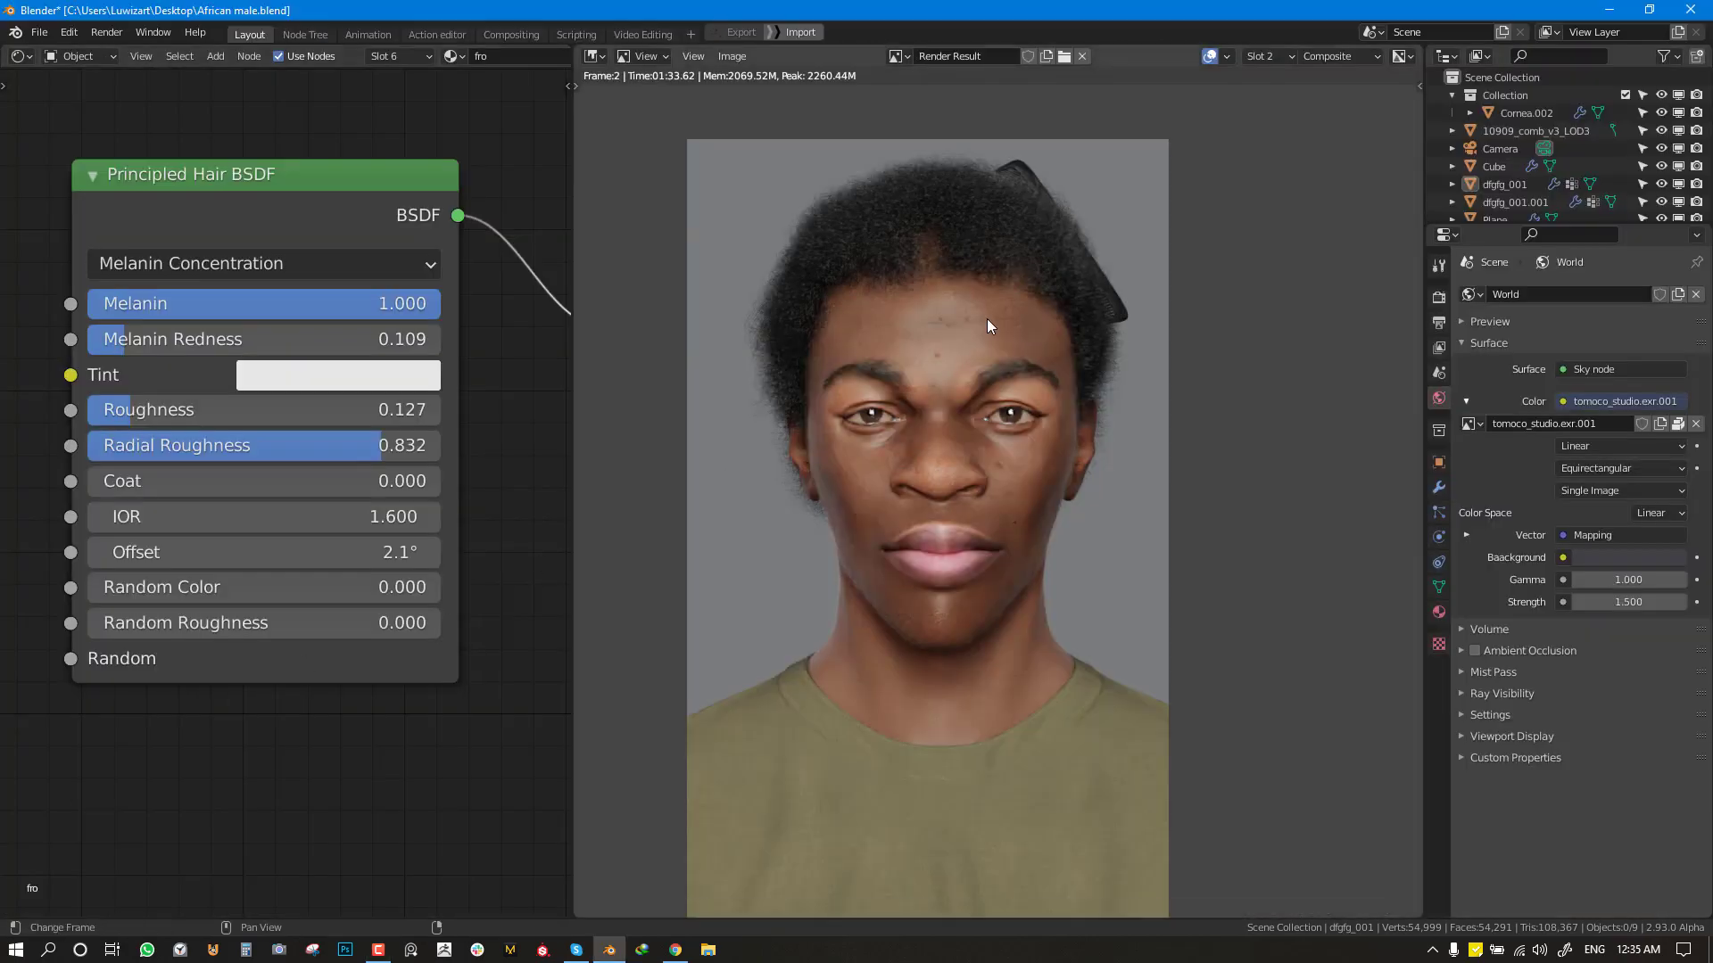
{"action": "middle_click_drag", "start_coordinate": [987, 318], "coordinate": [944, 371]}
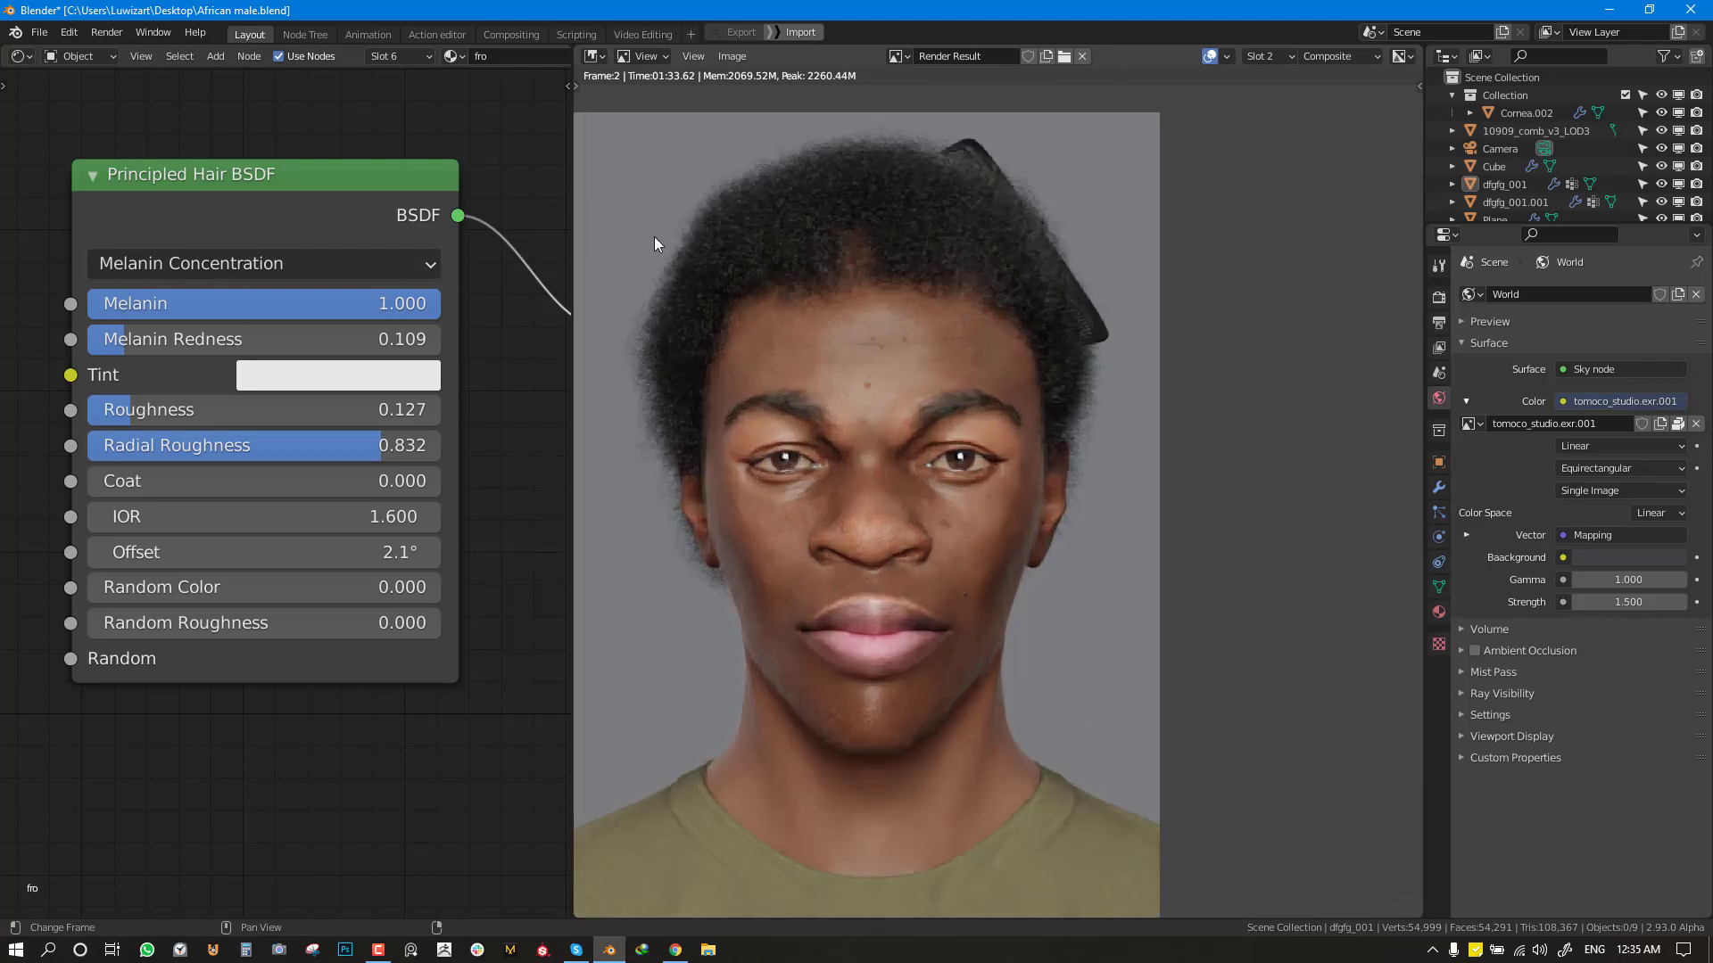
{"action": "middle_click_drag", "start_coordinate": [655, 241], "coordinate": [721, 288]}
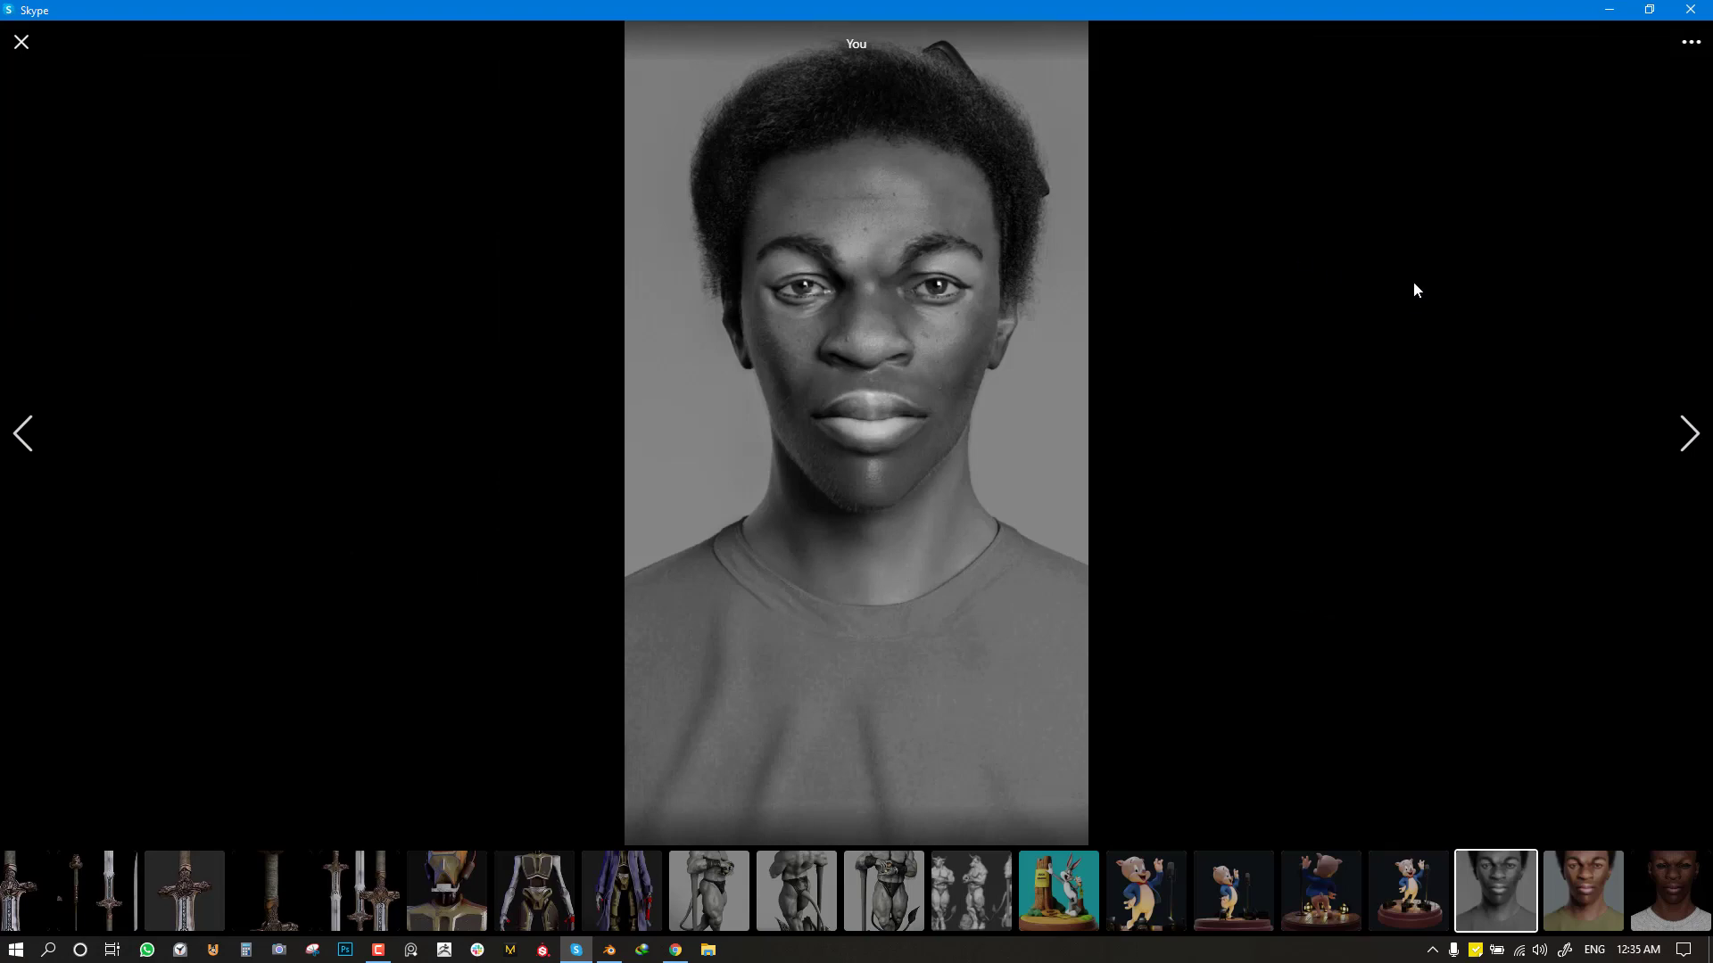
Step: Advance the Skype photo viewer to the full-colour render of the bust
{"action": "left_click", "coordinate": [1683, 440]}
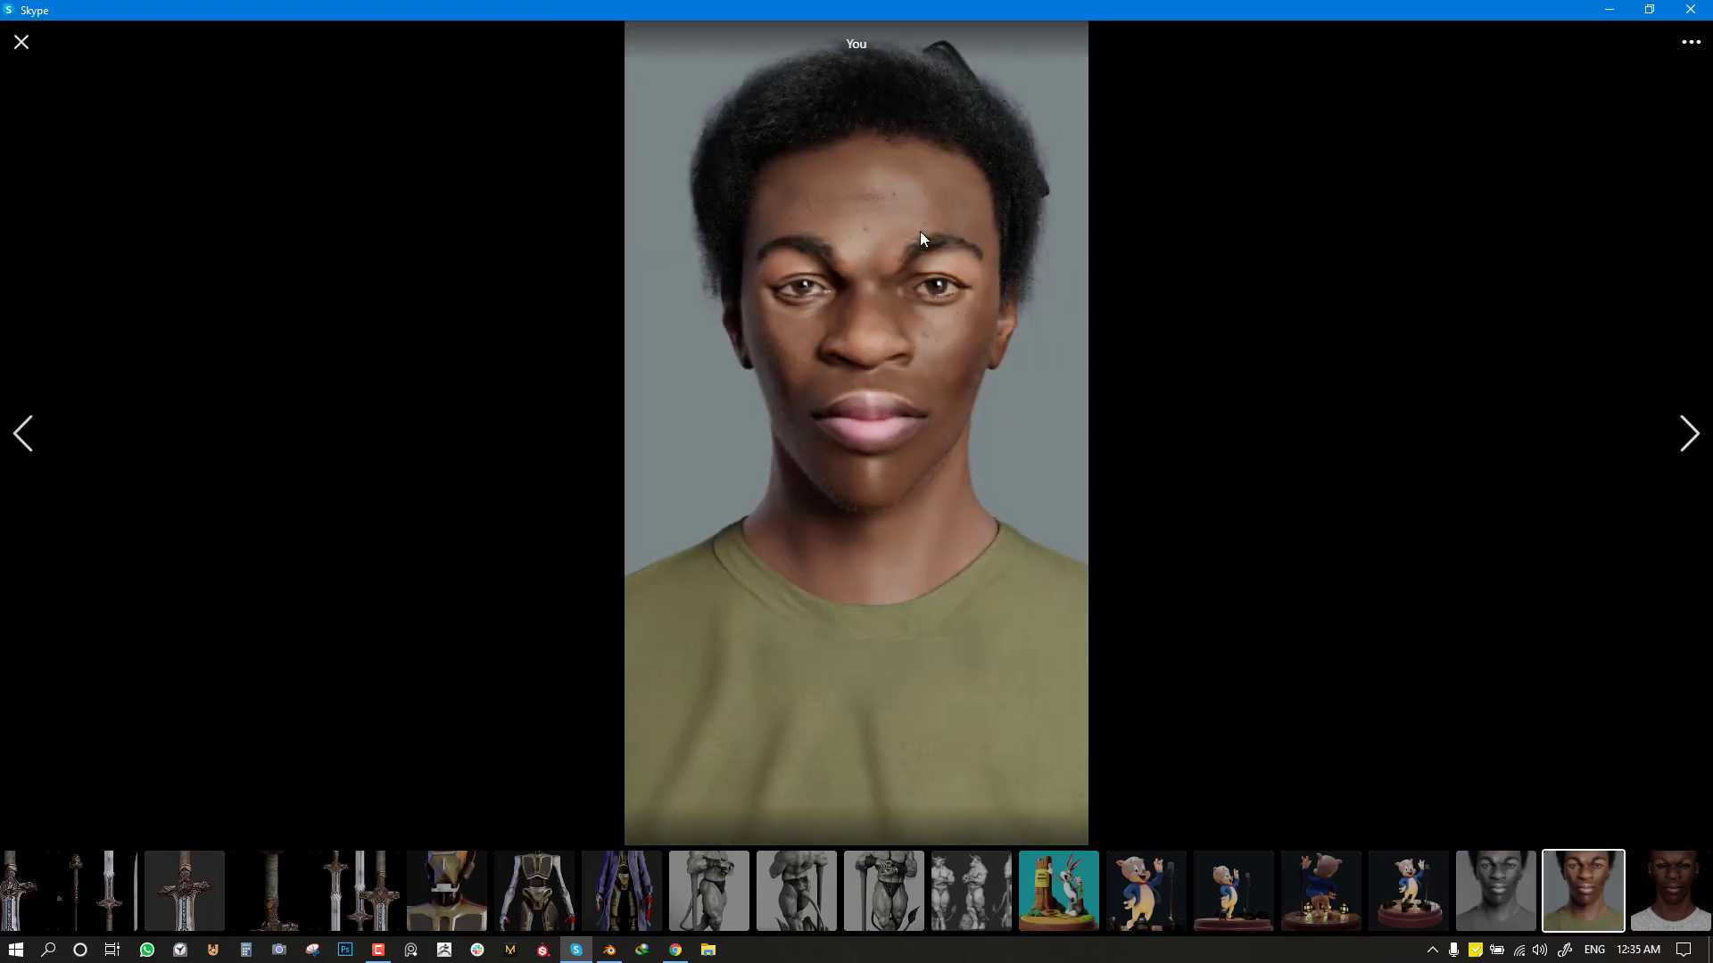